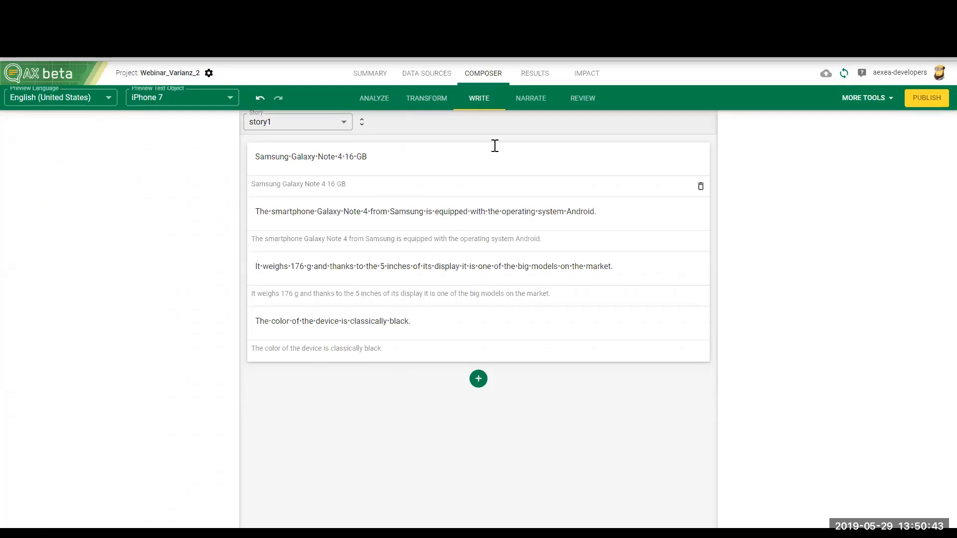
# Step: Review the rendered text for the iPhone 7 test object and regenerate it
pyautogui.click(569, 102)
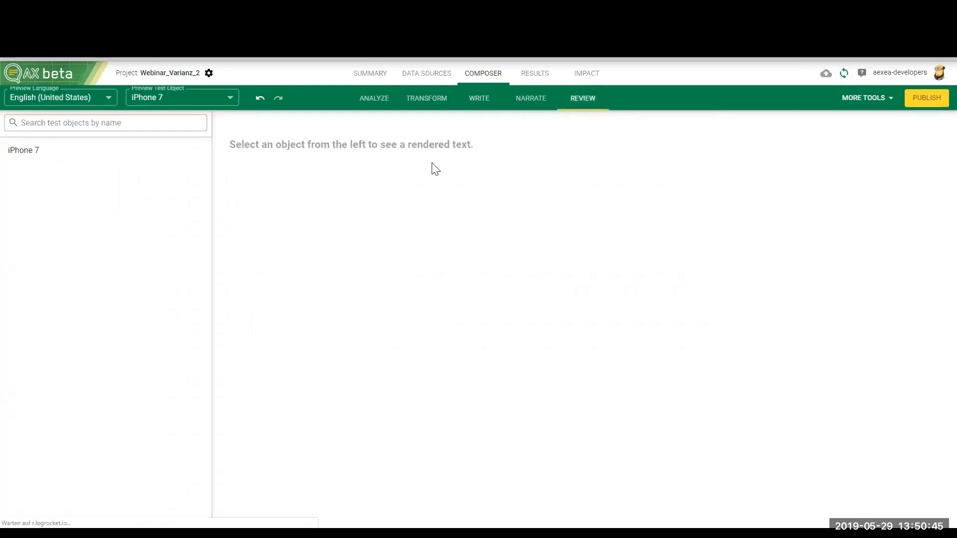
pyautogui.click(171, 150)
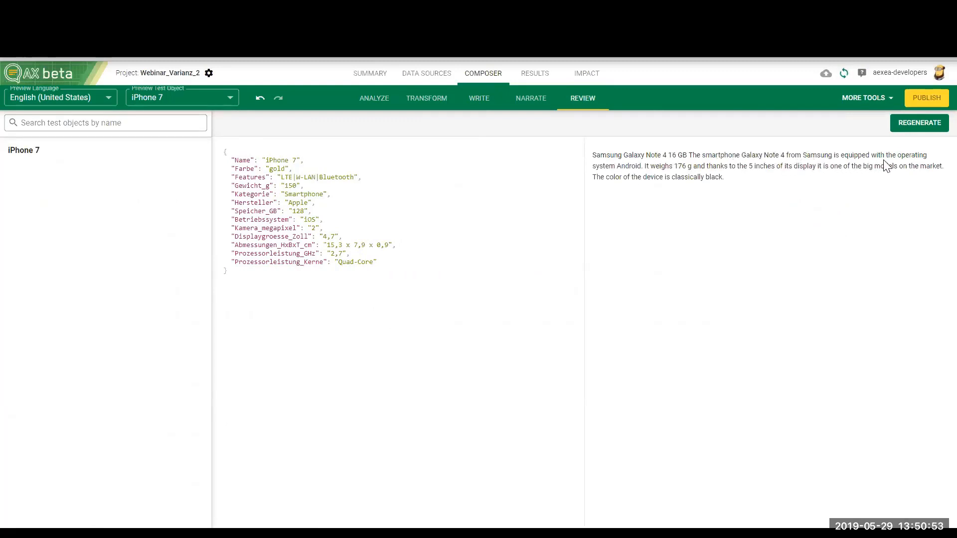
pyautogui.click(919, 137)
# Step: Expand the story's statement details and set the style of statement1 to a heading
pyautogui.click(478, 106)
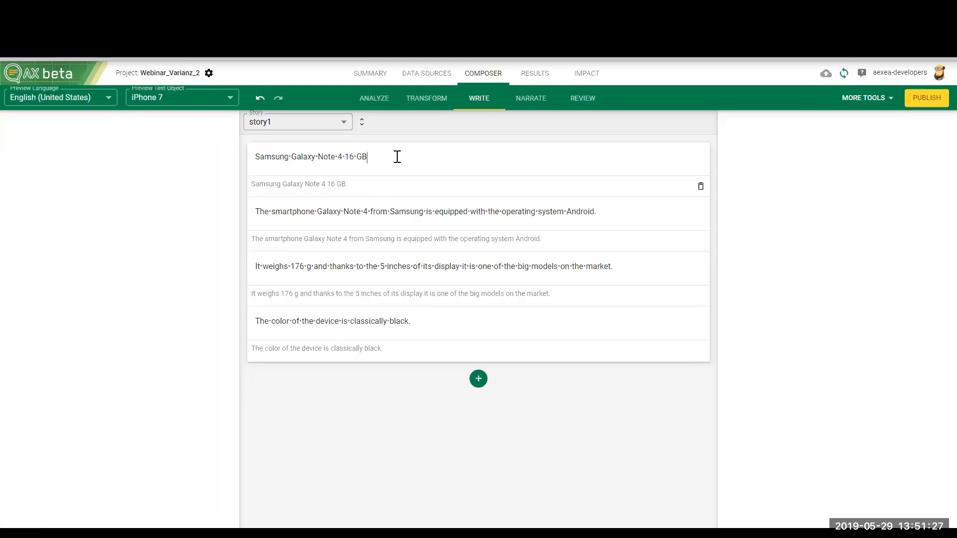
pyautogui.click(362, 123)
pyautogui.click(303, 146)
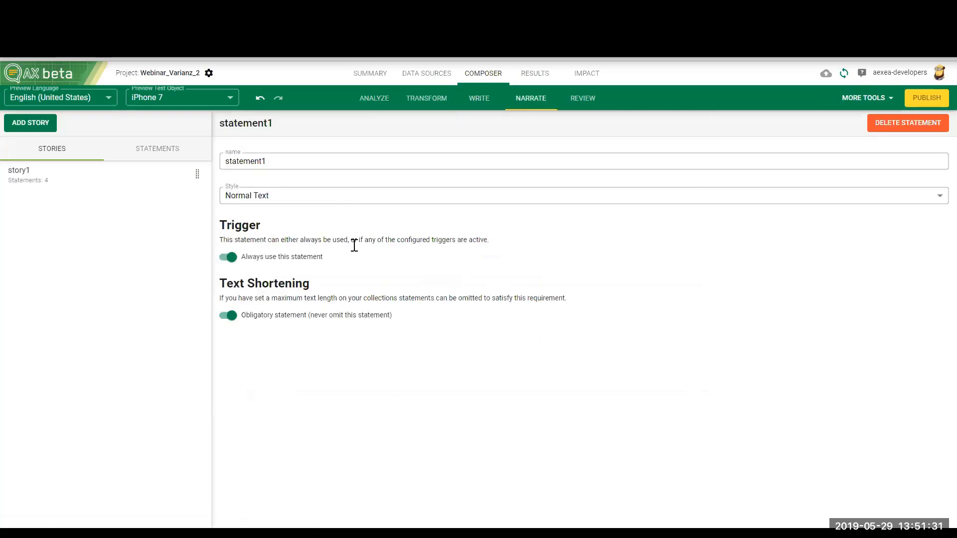
pyautogui.click(284, 197)
pyautogui.click(269, 228)
pyautogui.click(484, 100)
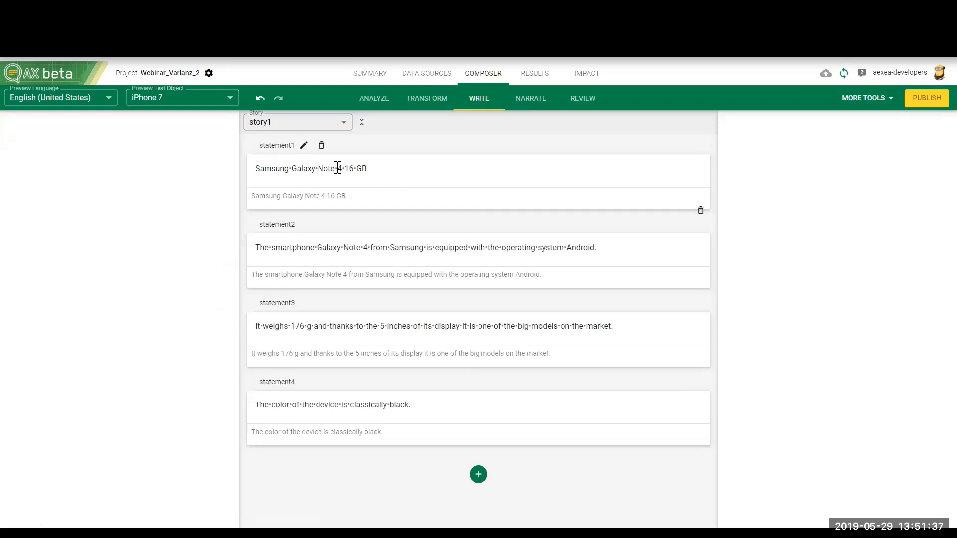
# Step: Render the text for the iPhone 7 test object to check the heading style
pyautogui.click(528, 107)
pyautogui.click(560, 104)
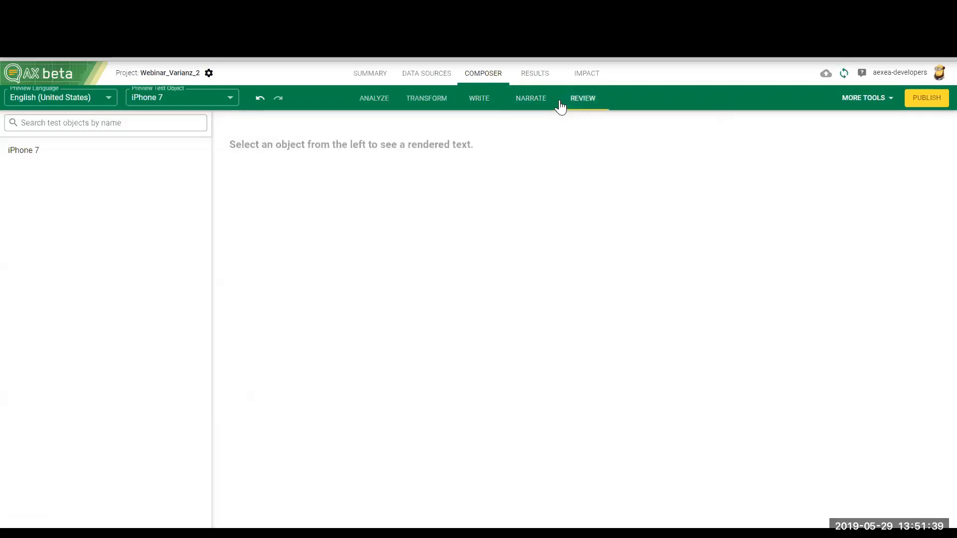
pyautogui.click(137, 156)
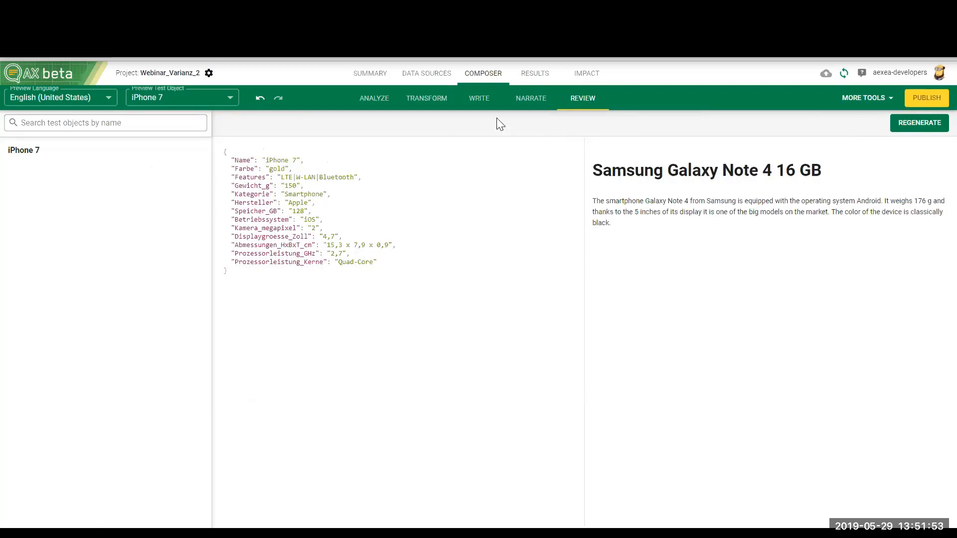
# Step: Branch all of statement1's text and add the alternatives "Galaxy Note 4 by Samsung With 16 GB Memory Capacity" and "Galaxy Note 4 by Samsung"
pyautogui.click(482, 109)
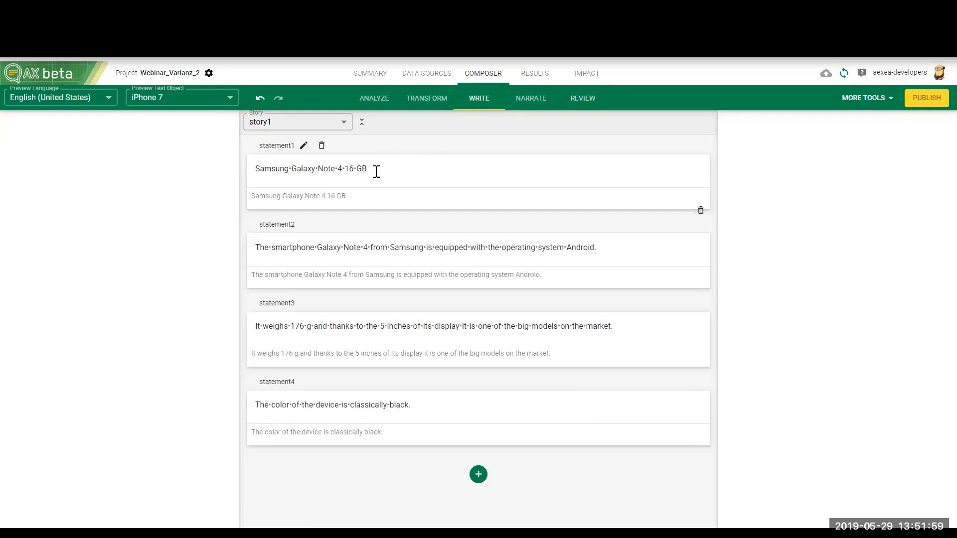
pyautogui.moveTo(367, 169); pyautogui.dragTo(258, 166)
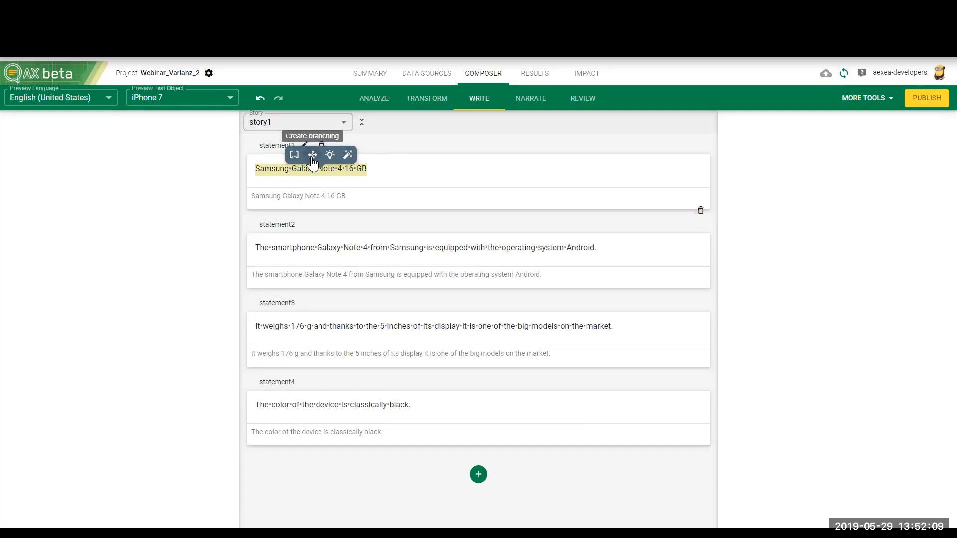
pyautogui.click(312, 156)
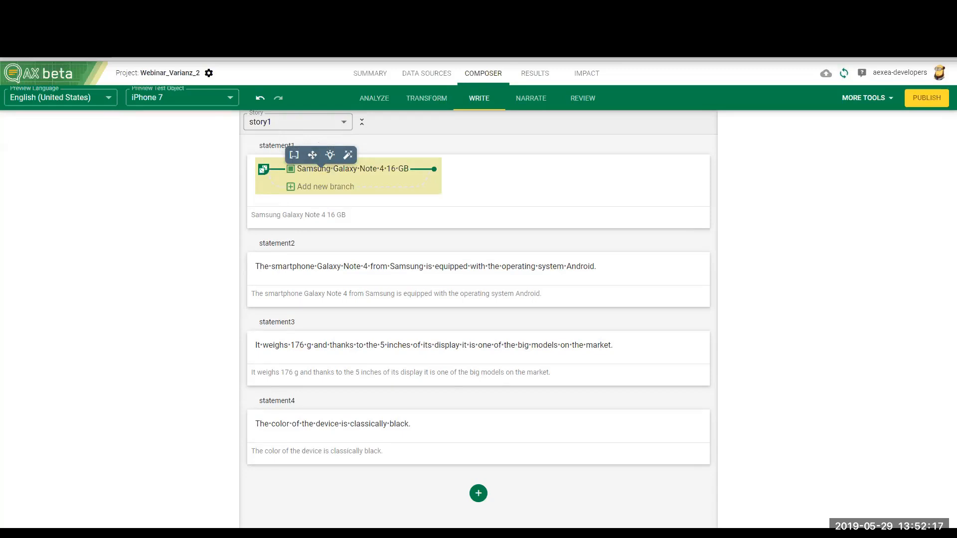
pyautogui.click(303, 187)
pyautogui.rightClick(300, 187)
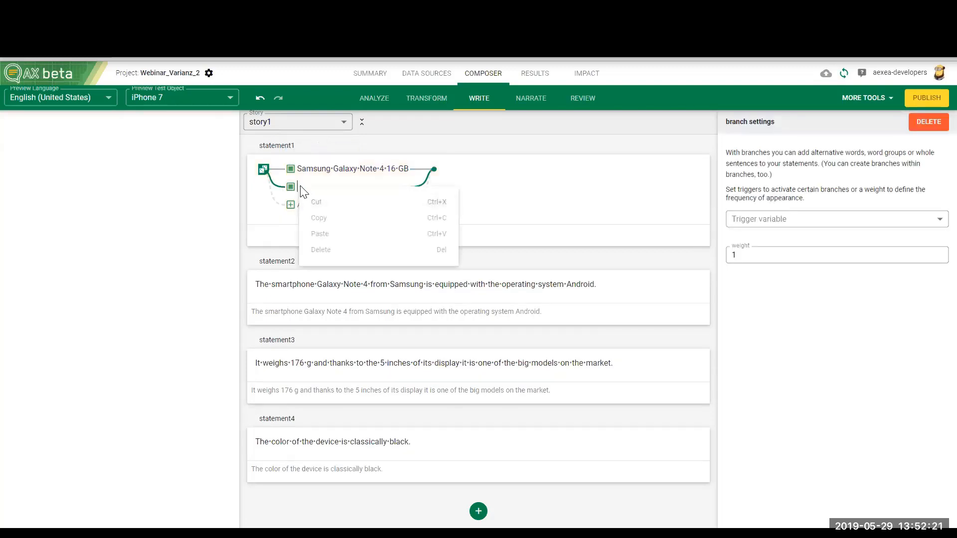
pyautogui.click(299, 186)
pyautogui.write('Galaxy Note 4 by Samsung With 16 GB Memory Capacity')
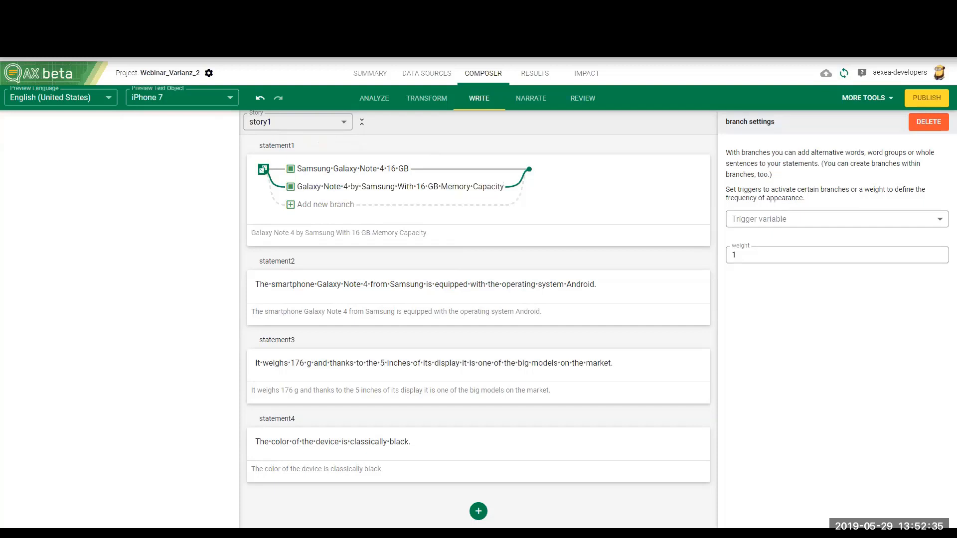
pyautogui.click(320, 206)
pyautogui.write('Galaxy Note 4 by Samsung')
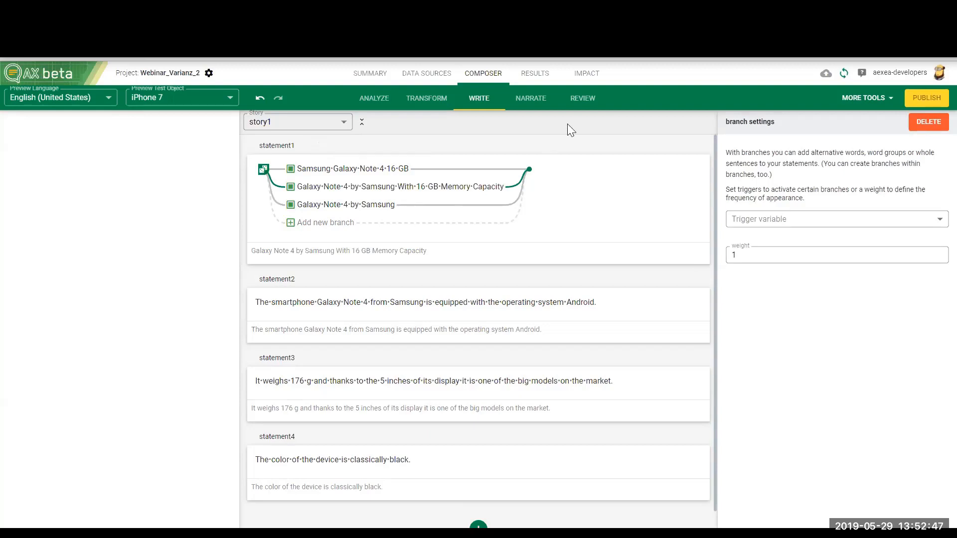
# Step: Review the iPhone 7 rendered text and regenerate it several times to compare the heading variants
pyautogui.click(581, 98)
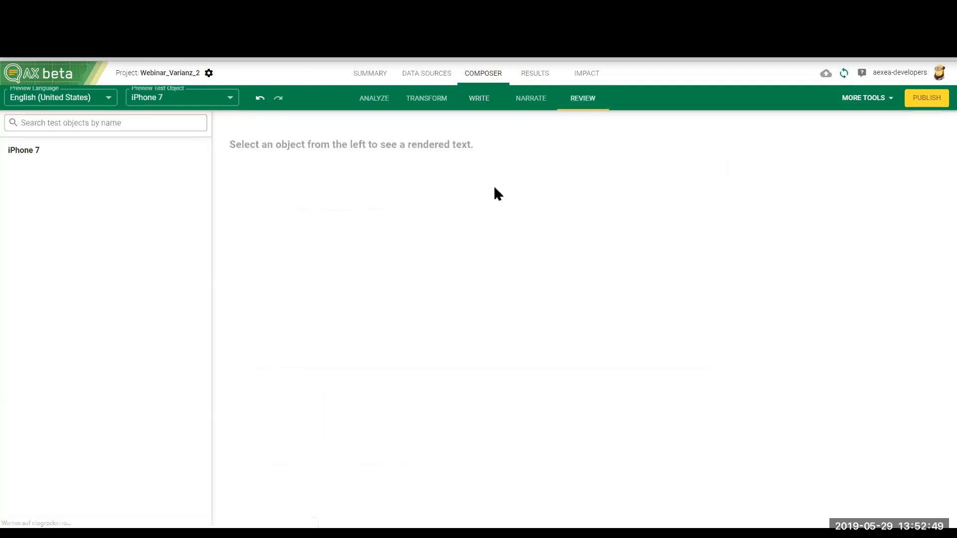
pyautogui.click(132, 154)
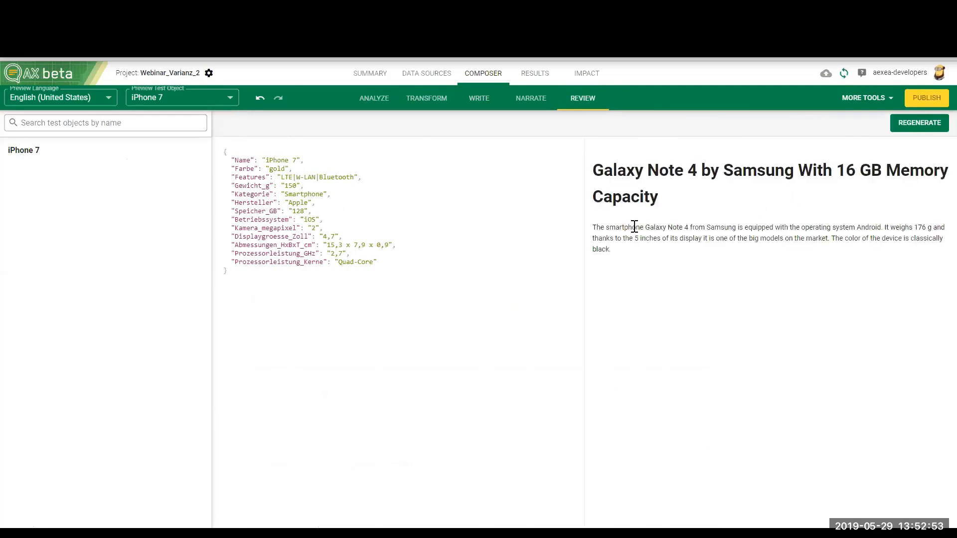
pyautogui.tripleClick(617, 174)
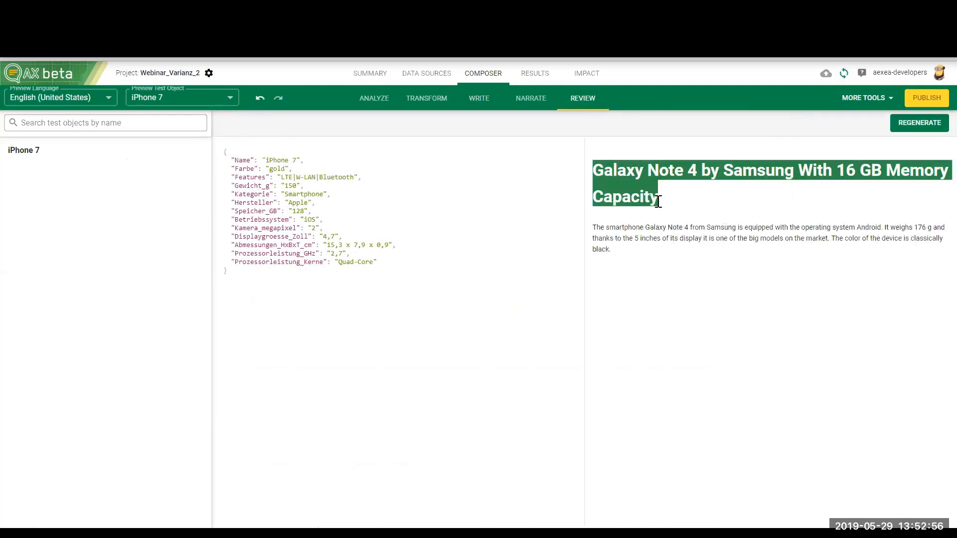
pyautogui.click(907, 125)
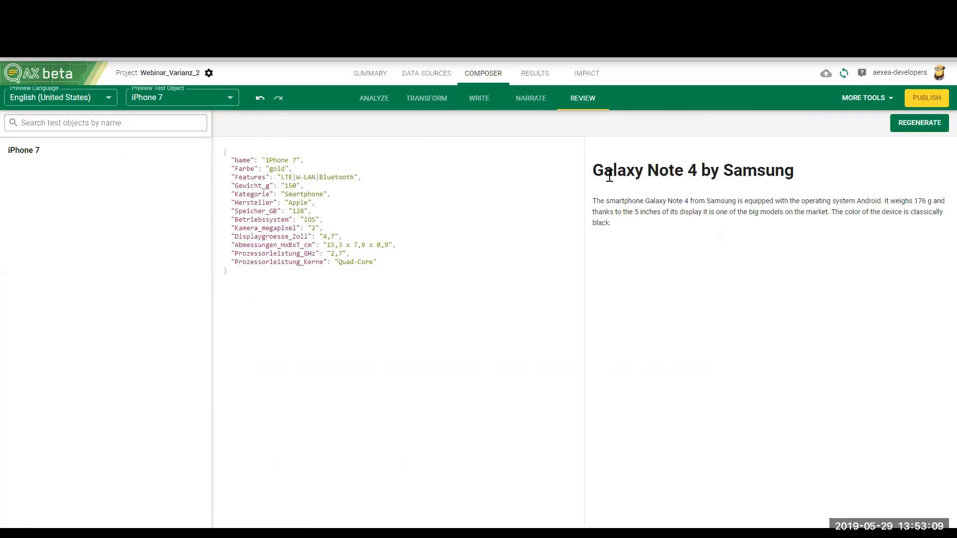
pyautogui.click(906, 130)
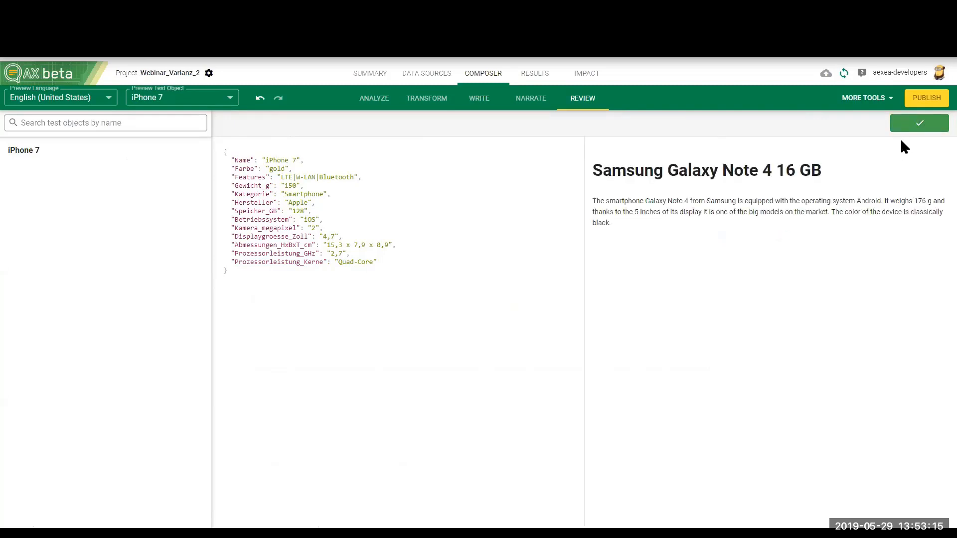
pyautogui.click(900, 132)
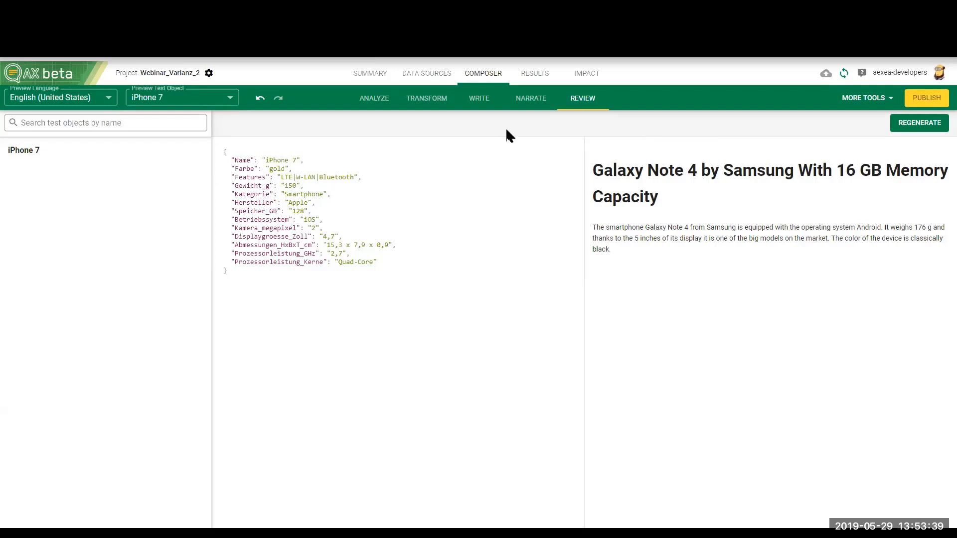
# Step: Branch the whole sentence of statement2 and add the alternative "Android is the operating system of this smartphone Note 4 by Samsung."
pyautogui.click(495, 109)
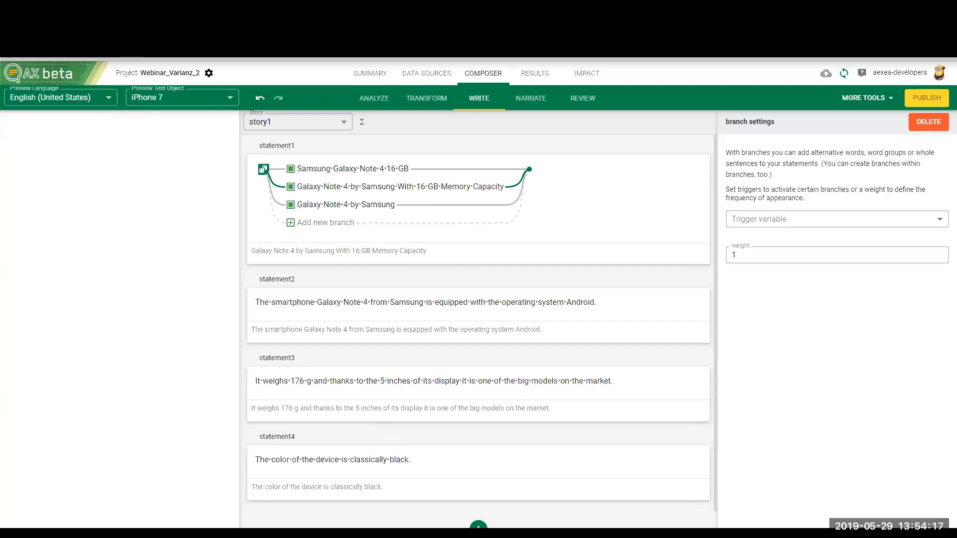
pyautogui.moveTo(597, 302); pyautogui.dragTo(256, 302)
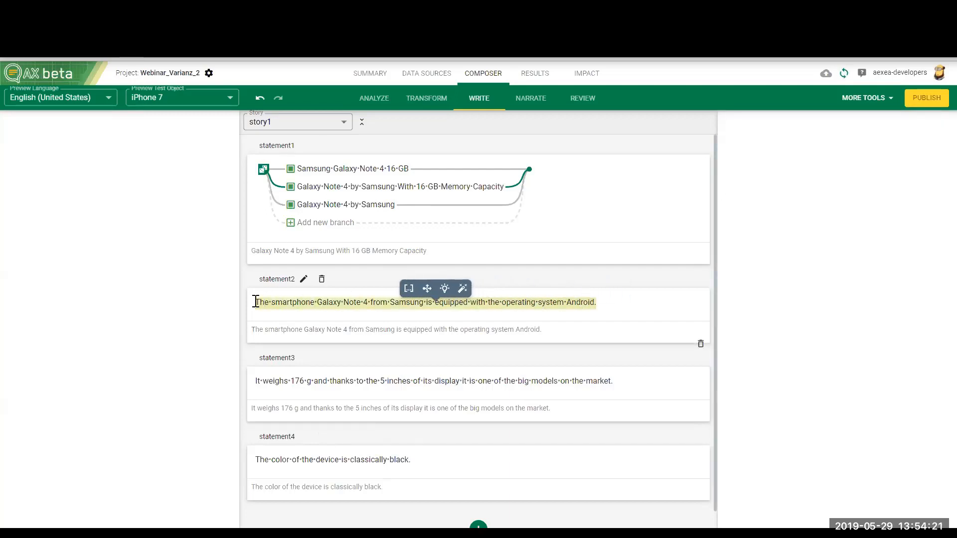
pyautogui.click(427, 290)
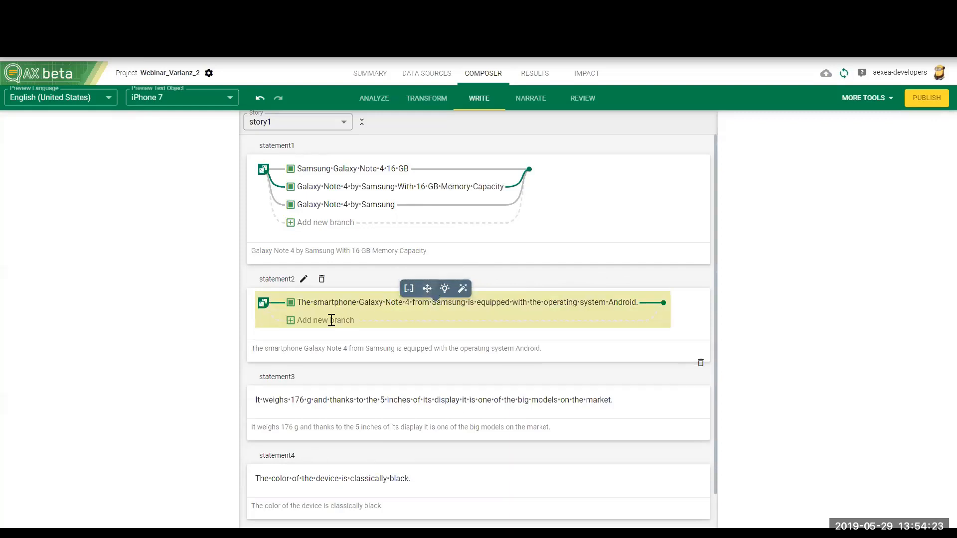
pyautogui.click(327, 321)
pyautogui.write('Android is the operating system of this smartphone Note 4 by Samsung.')
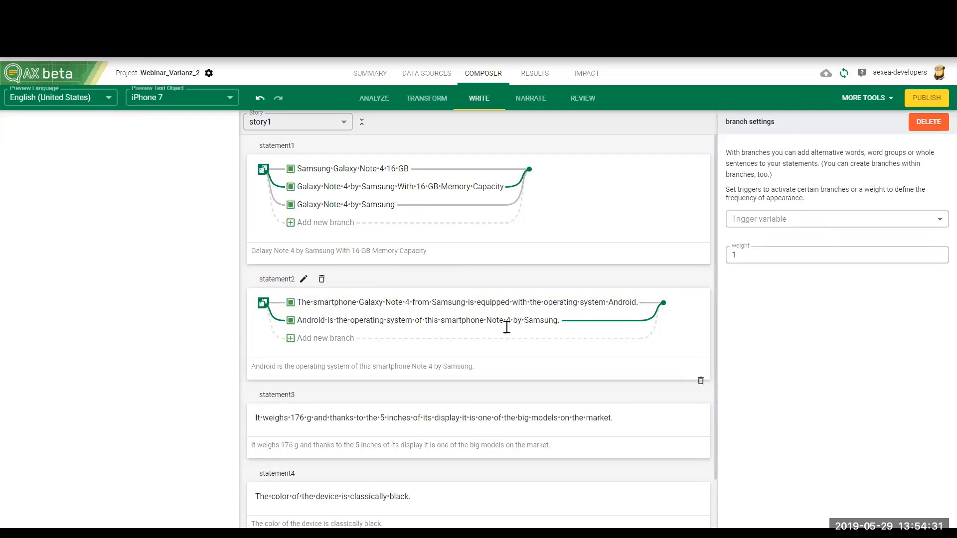
# Step: Add a third branch to statement2 reading "Built by Samsung, this Smartphone Galaxy Note 4 is powered by the Android operating system."
pyautogui.click(327, 338)
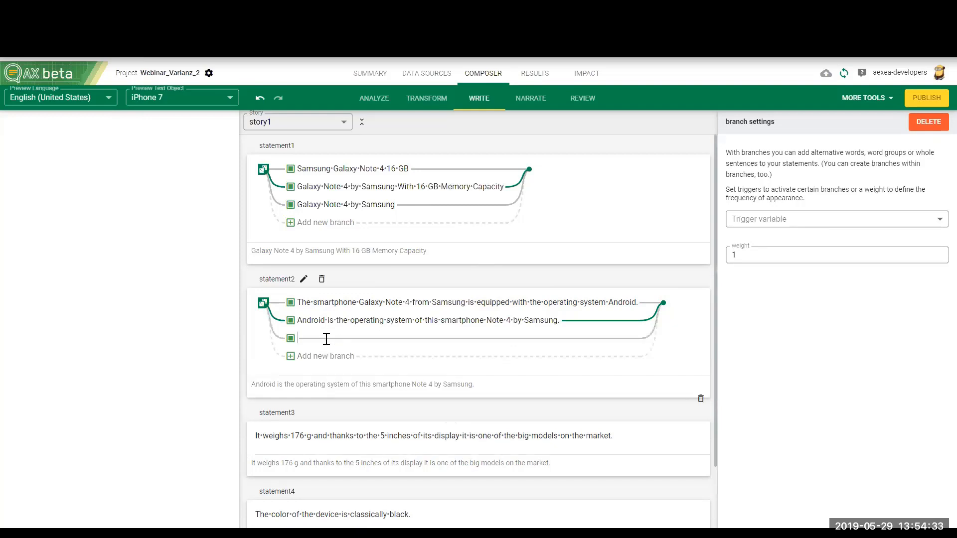
pyautogui.write('Built by Samsung, this Smartphone Galaxy Note 4 is powered by the Android operating system.')
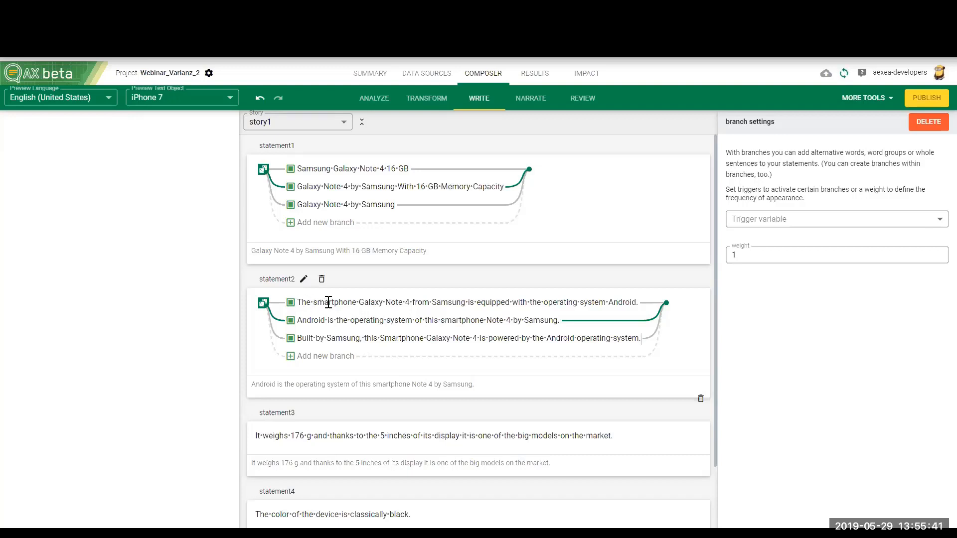
pyautogui.moveTo(296, 302); pyautogui.dragTo(402, 340)
pyautogui.click(422, 340)
# Step: Branch statement3's sentence and add the alternatives "Only 3 inches small, it weighs 176 g." and "The rather small device weighs 176 g."
pyautogui.scroll(-1, 400, 400)
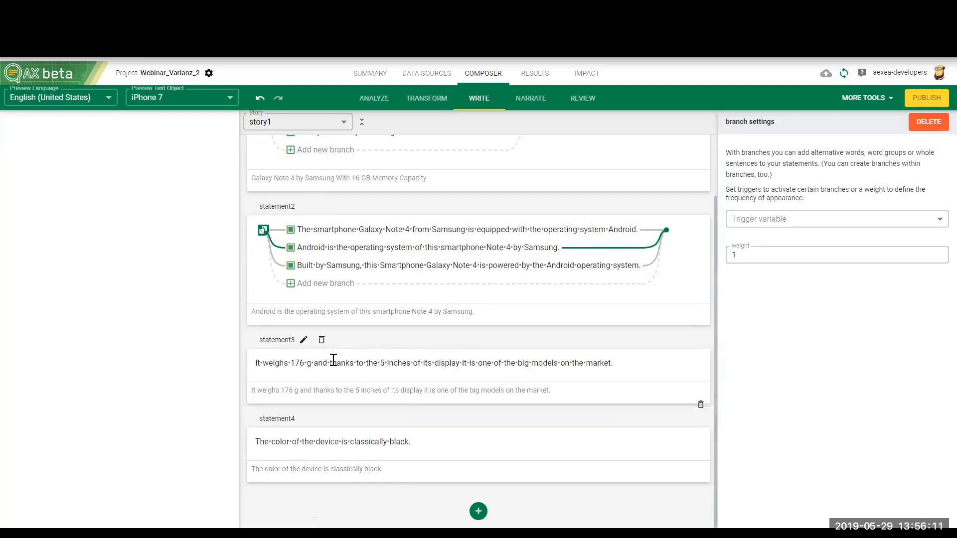
pyautogui.moveTo(611, 363); pyautogui.dragTo(253, 363)
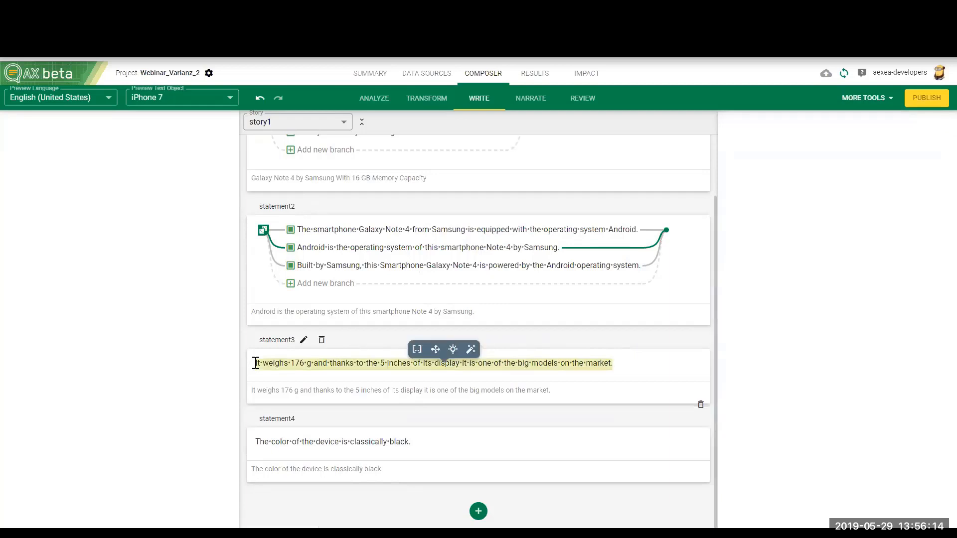
pyautogui.click(436, 349)
pyautogui.write('Only 3 inches small, it weighs 176 g.')
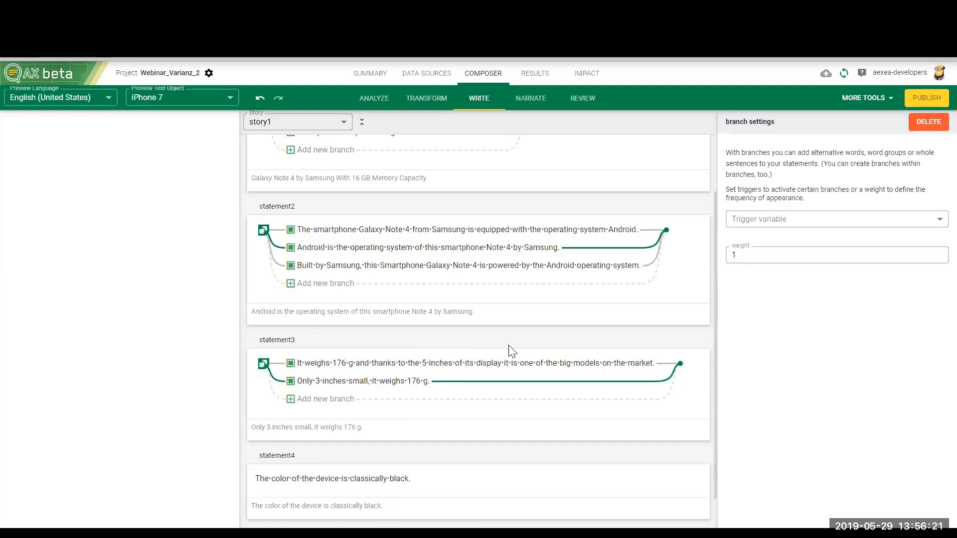
pyautogui.click(340, 399)
pyautogui.write('The rather small device weighs 176 g.')
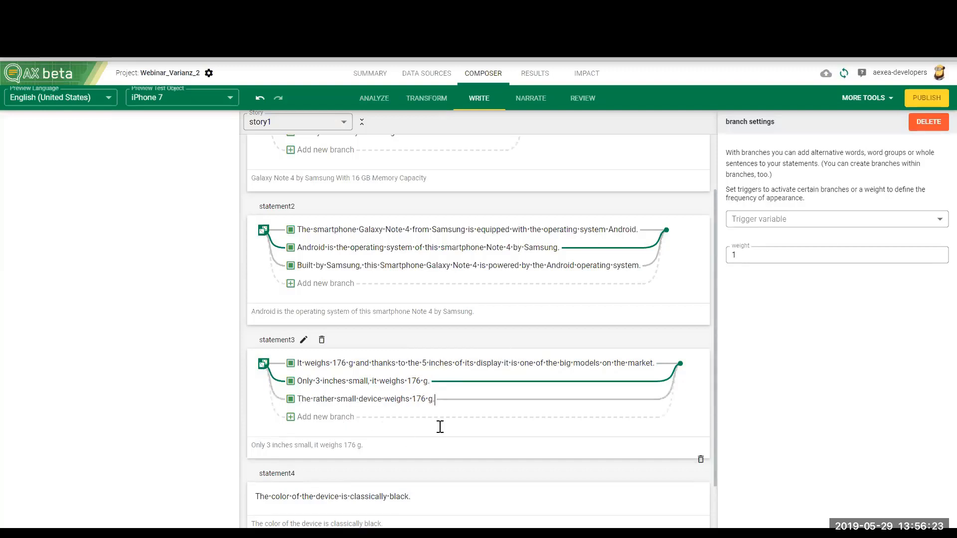
# Step: Branch statement4's sentence, adding the alternatives "Its black color gives it a classic look." and "Its classic appearance is dominated by its black color."
pyautogui.scroll(-2, 440, 428)
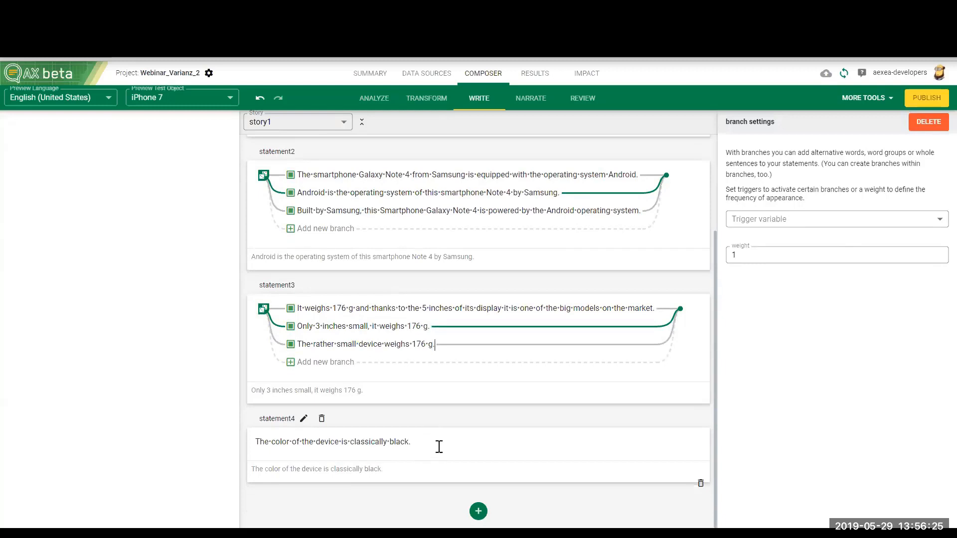
pyautogui.moveTo(425, 442); pyautogui.dragTo(254, 442)
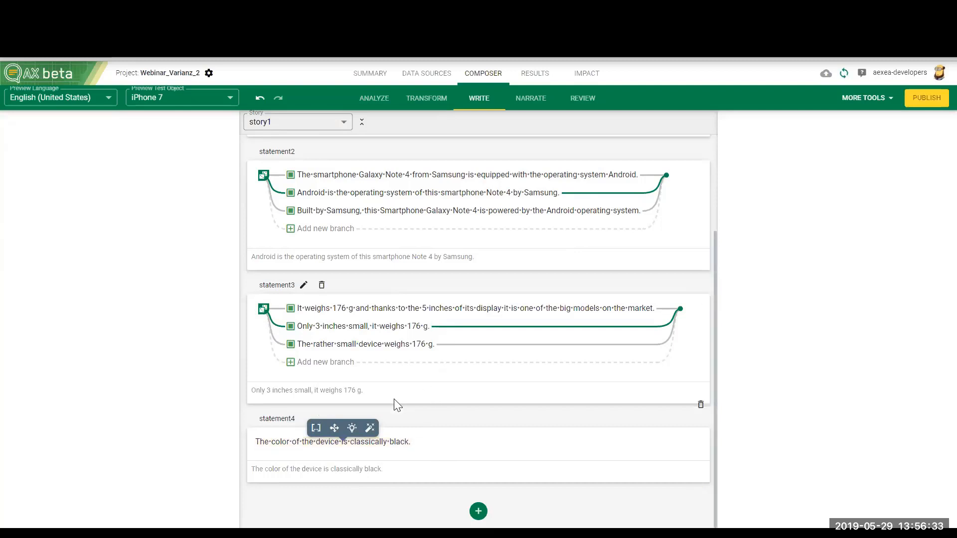
pyautogui.moveTo(413, 443); pyautogui.dragTo(255, 442)
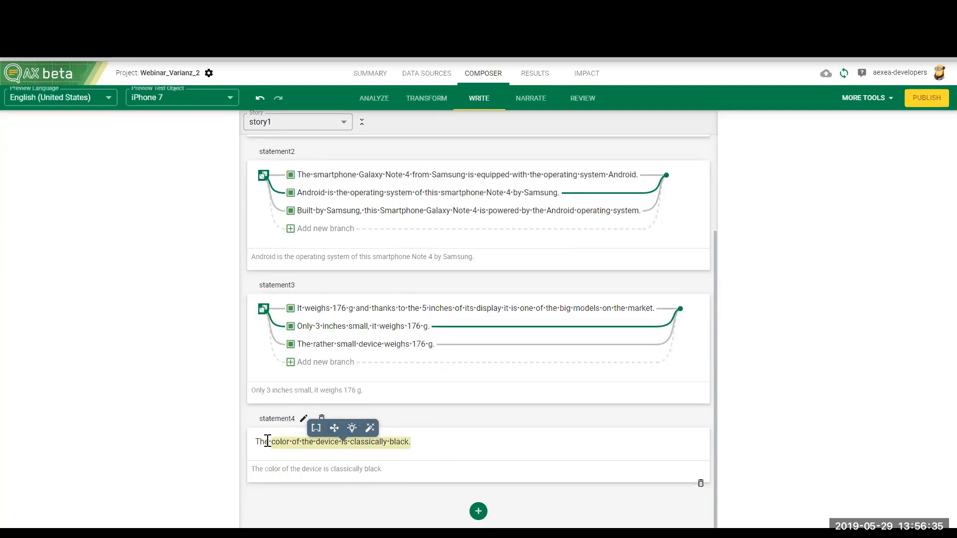
pyautogui.click(332, 432)
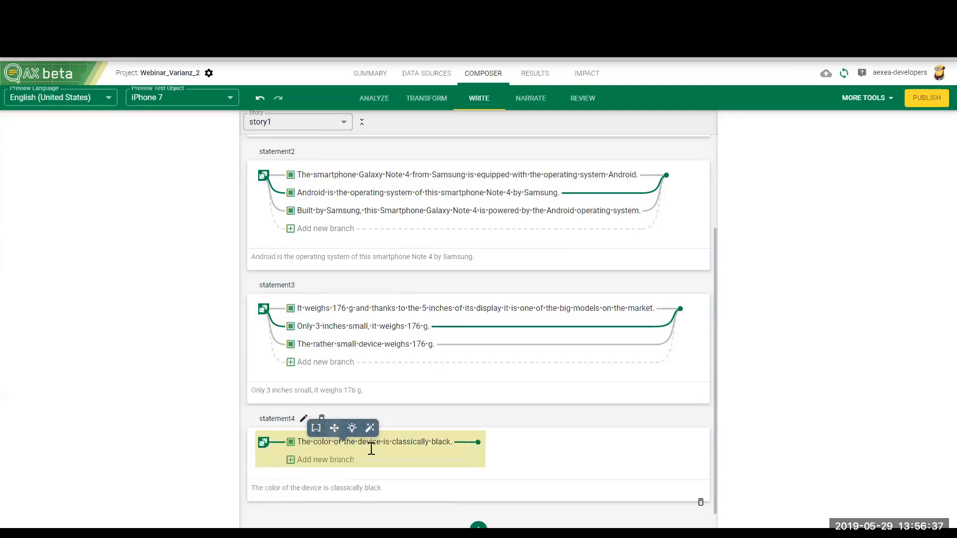
pyautogui.click(320, 460)
pyautogui.write('Its black color gives it a classic look.')
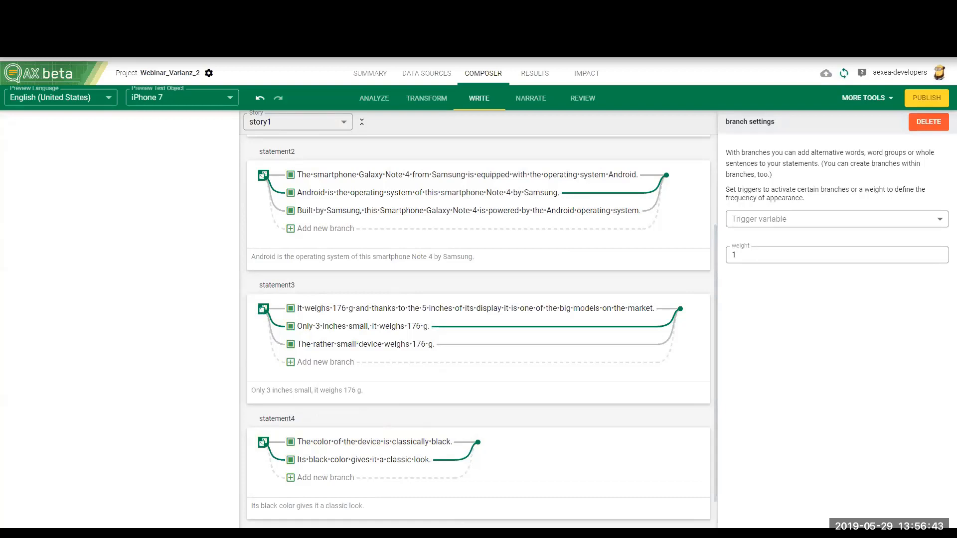
pyautogui.click(338, 477)
pyautogui.write('Its classic appearance is dominated by its black color.')
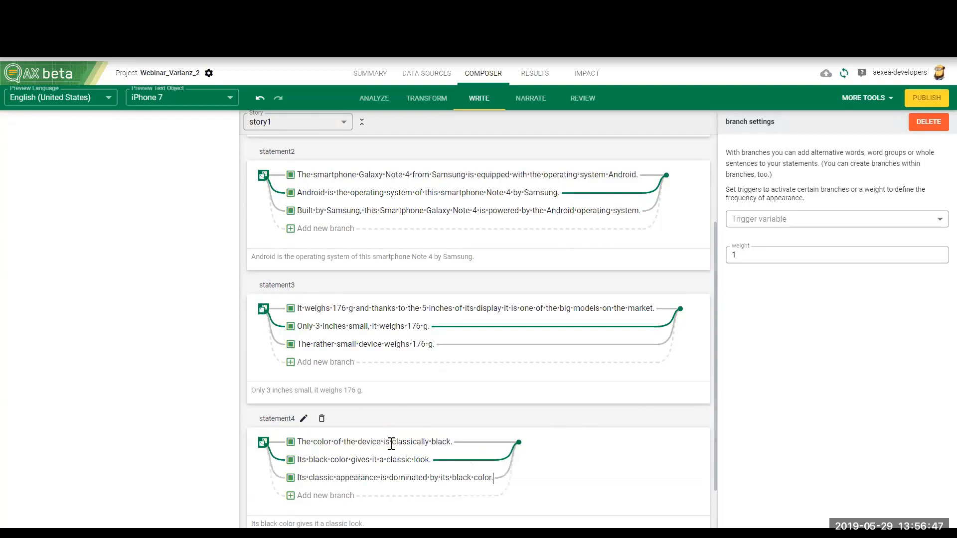
# Step: Collapse story1 into the compact view without statement names and look over the branches of all four statements
pyautogui.click(362, 122)
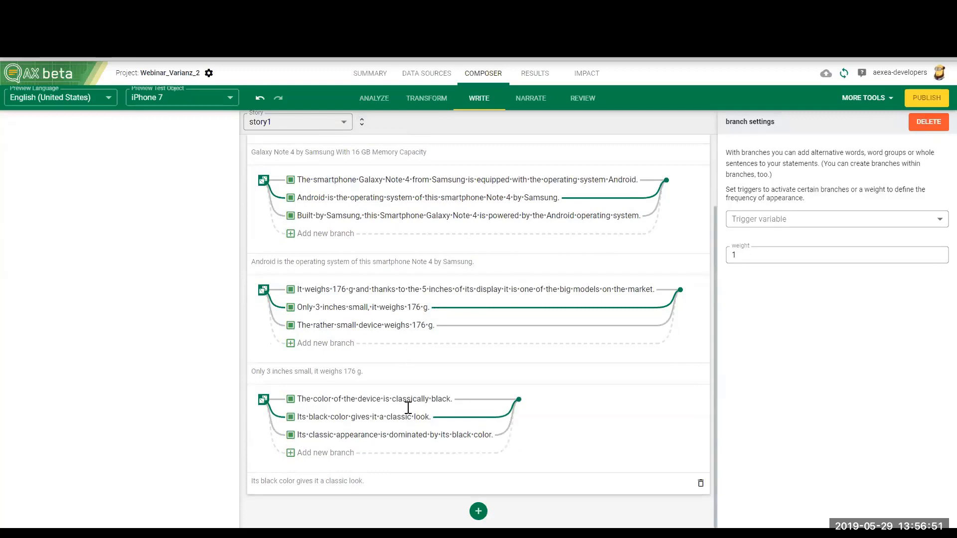
pyautogui.scroll(2, 427, 382)
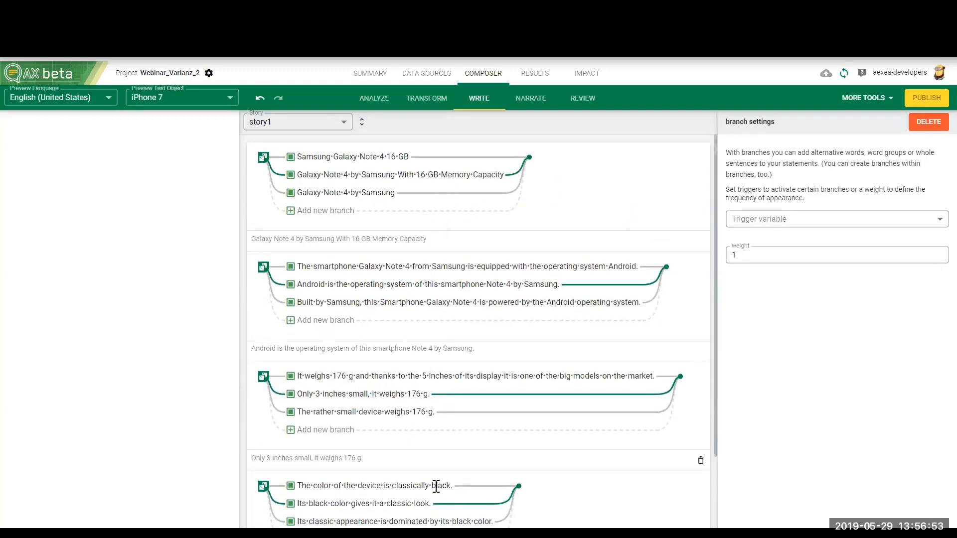
pyautogui.scroll(-2, 405, 413)
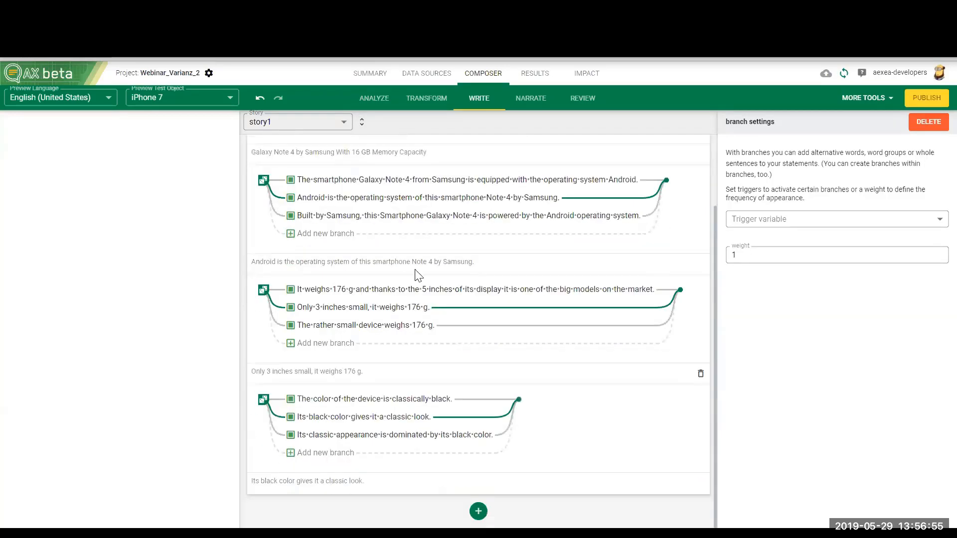
pyautogui.scroll(2, 426, 303)
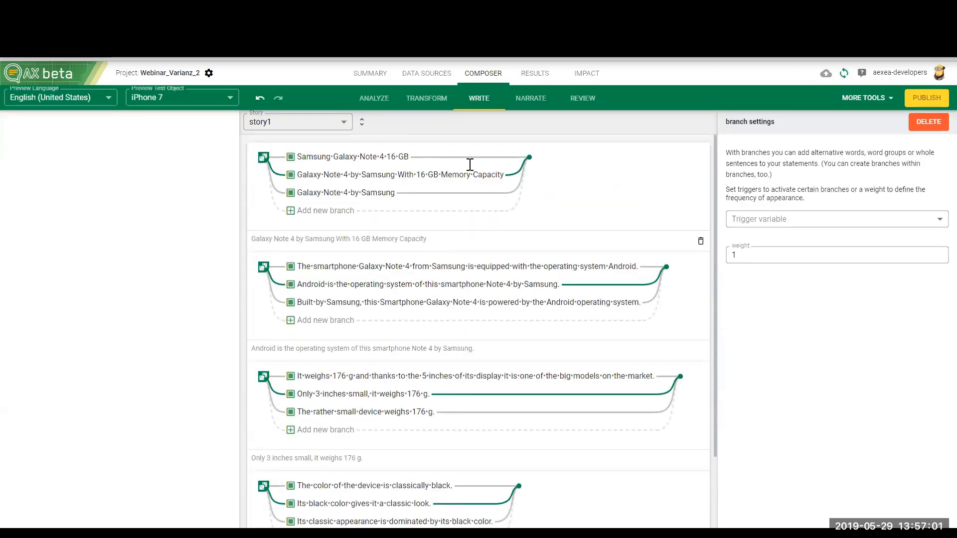
# Step: Review the generated text for the iPhone 7 test object and regenerate it twice to compare the branch variations
pyautogui.click(578, 99)
pyautogui.click(73, 158)
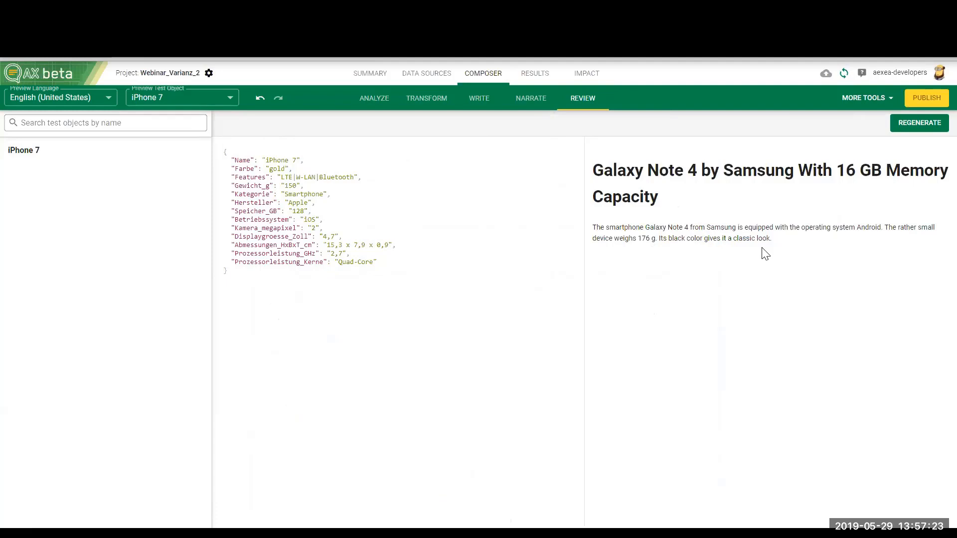
pyautogui.click(906, 132)
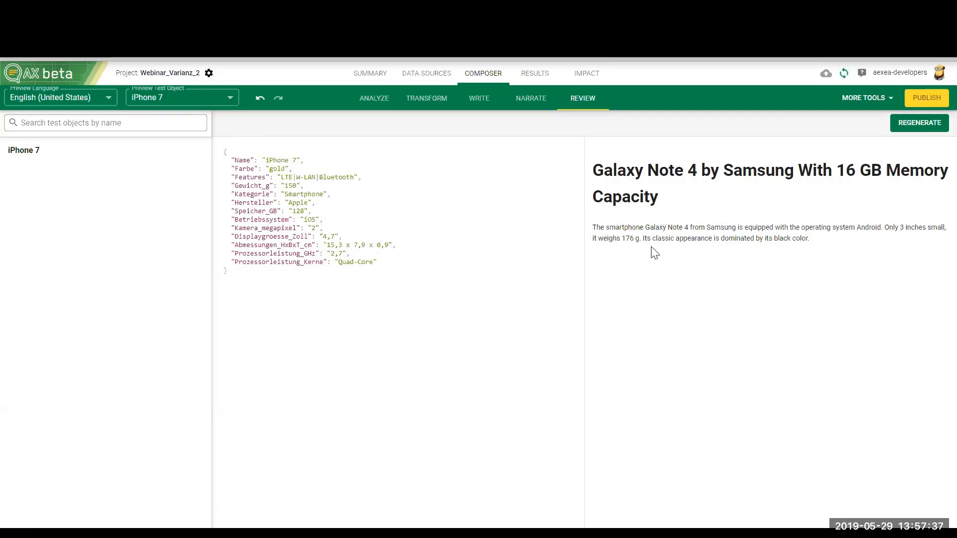
pyautogui.moveTo(643, 239); pyautogui.dragTo(815, 248)
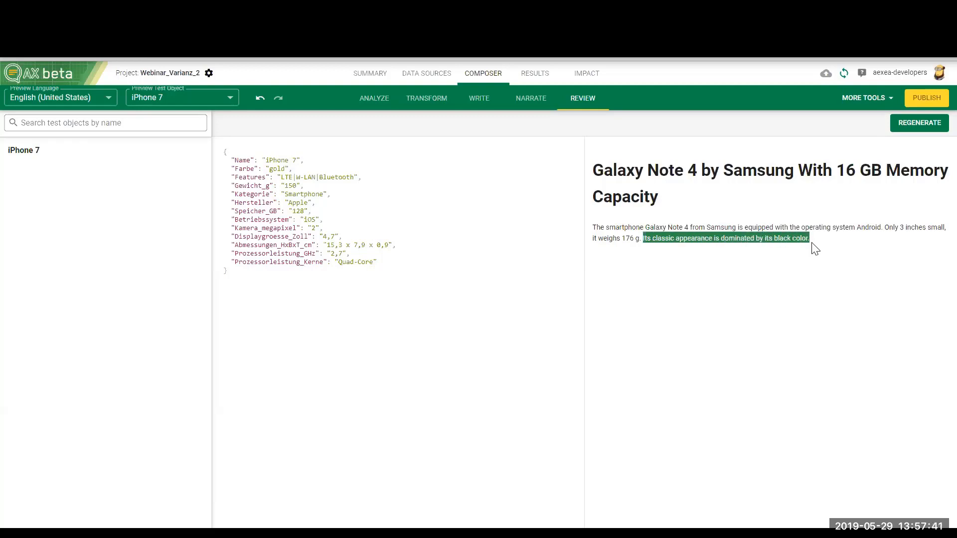
pyautogui.click(816, 250)
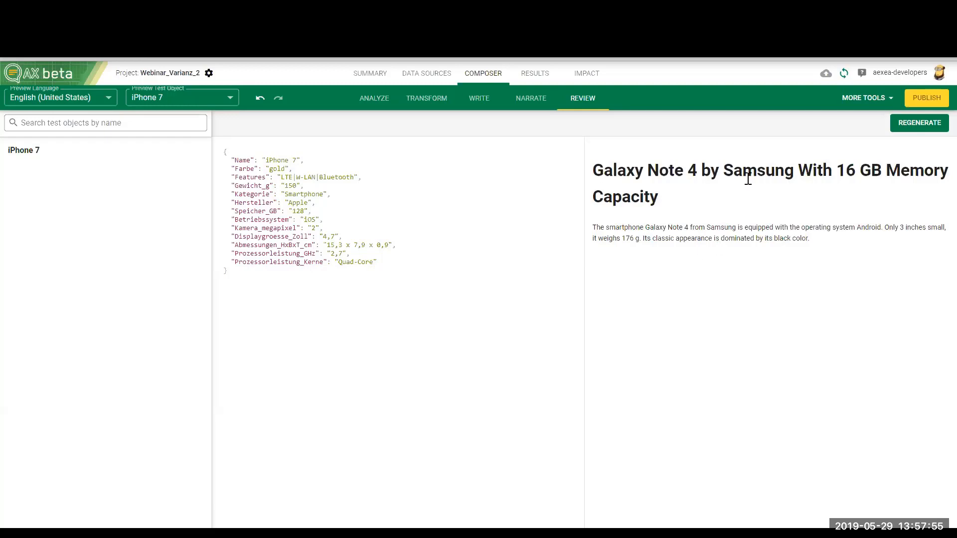
pyautogui.click(919, 125)
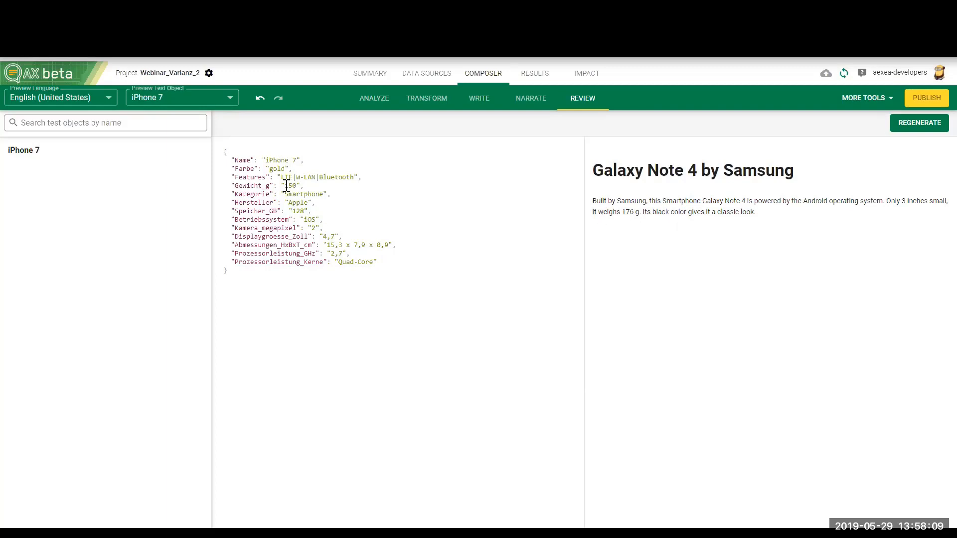
pyautogui.click(524, 107)
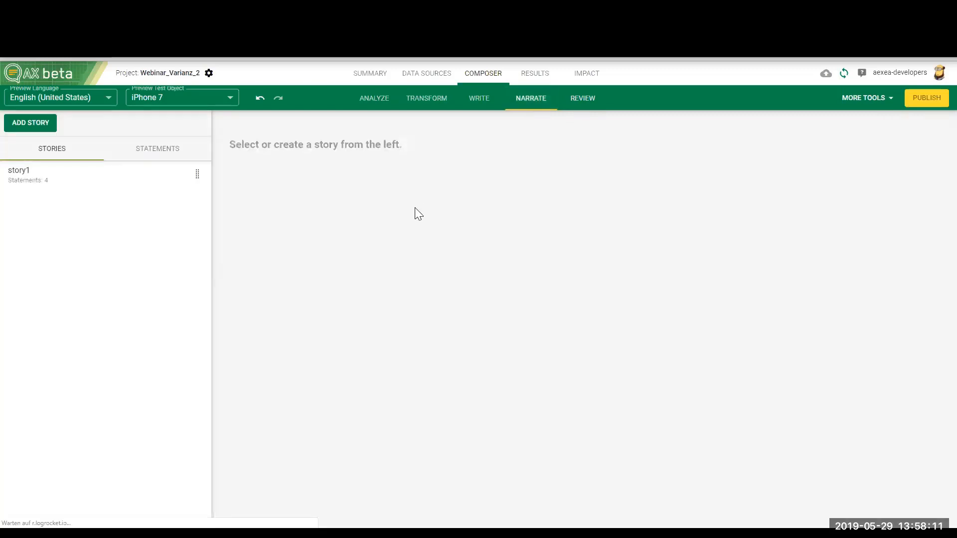
pyautogui.click(479, 102)
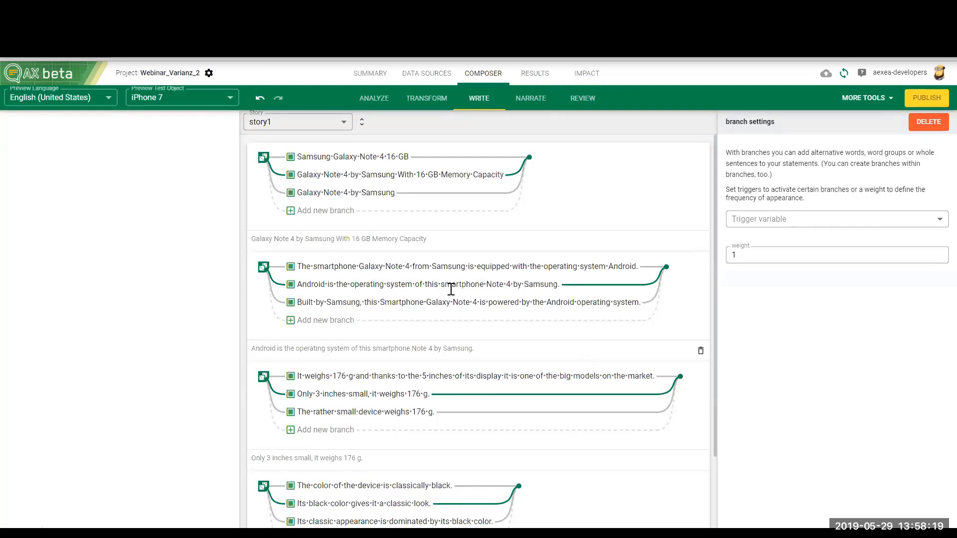
pyautogui.scroll(-3, 428, 319)
pyautogui.scroll(3, 396, 326)
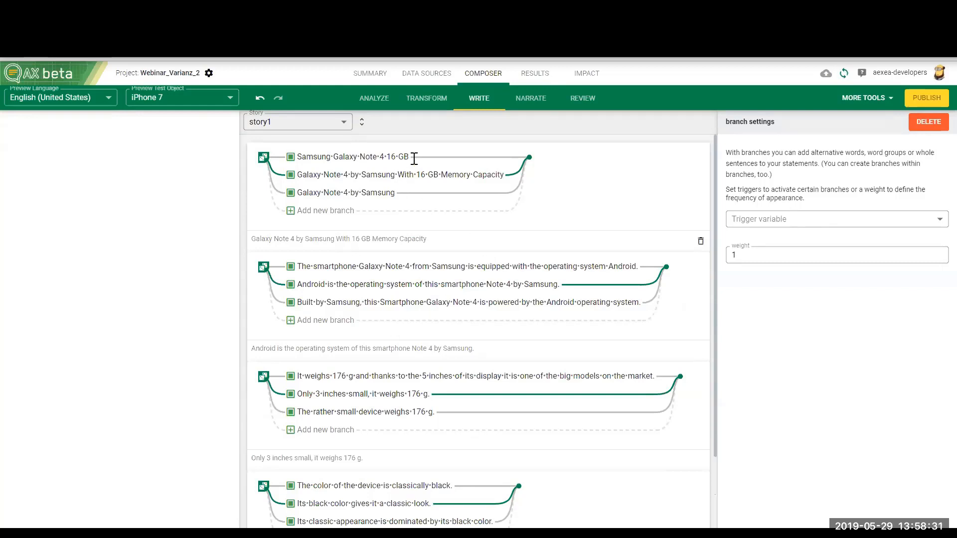
# Step: Open story1's narration settings and switch its always-use option off and back on to examine the trigger variable setting
pyautogui.click(532, 106)
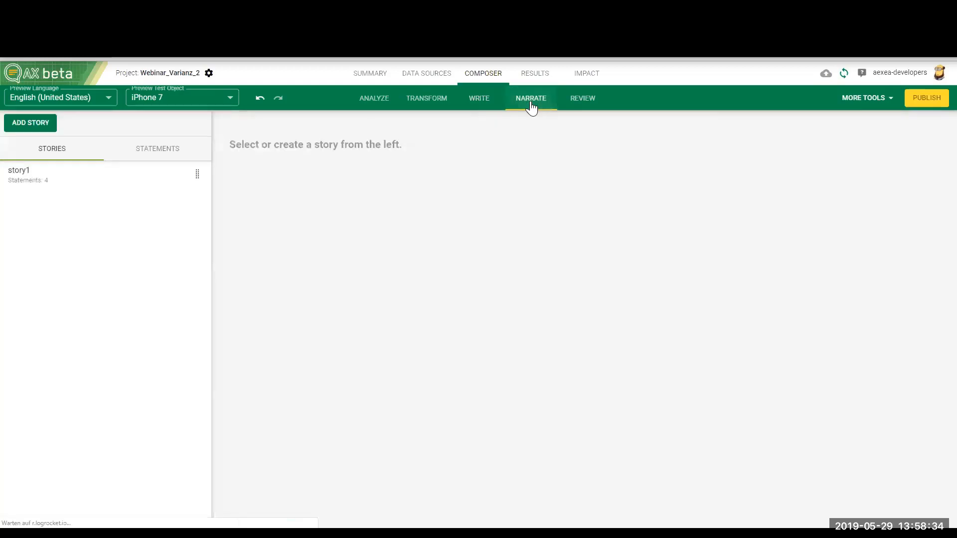
pyautogui.click(100, 176)
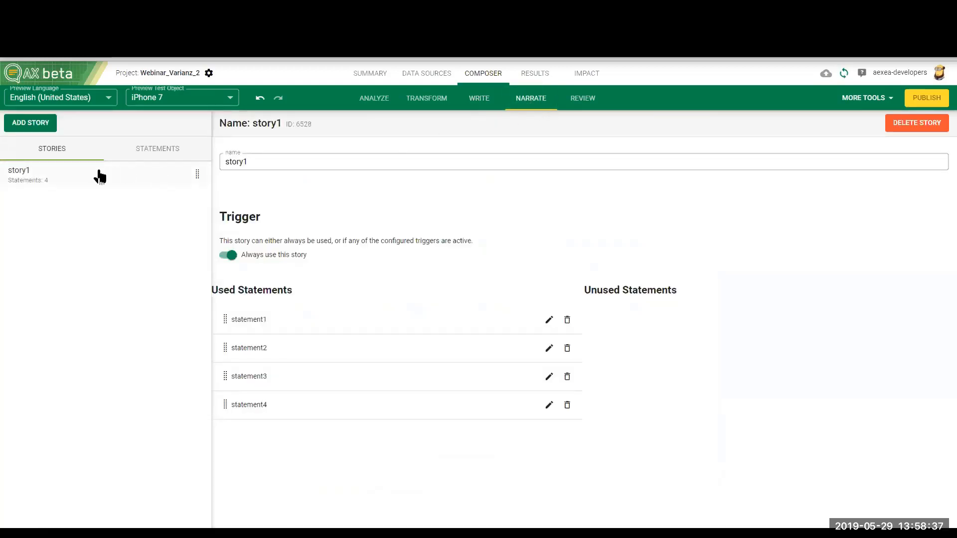
pyautogui.click(230, 256)
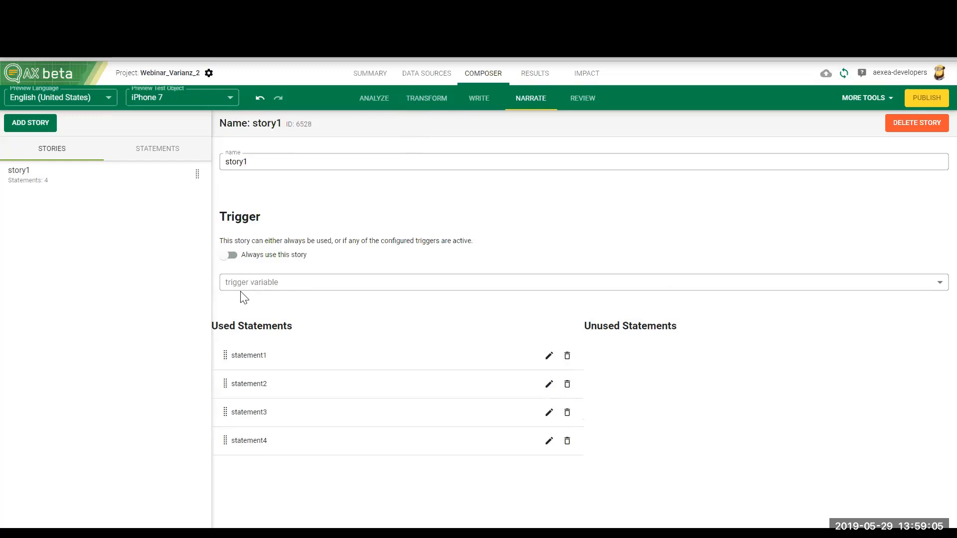
pyautogui.click(233, 260)
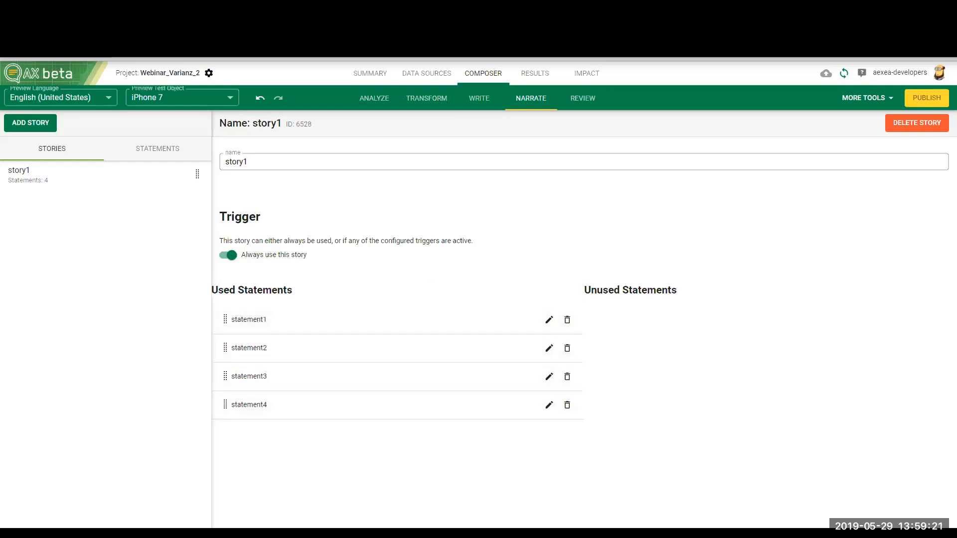
# Step: Show the statement names in the story again and rename statement1 as Headline
pyautogui.click(483, 99)
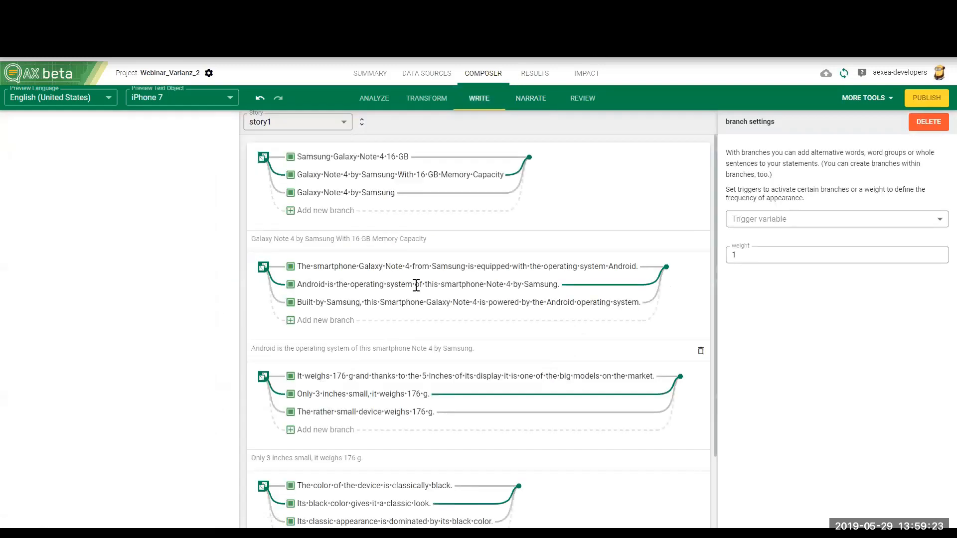
pyautogui.click(363, 124)
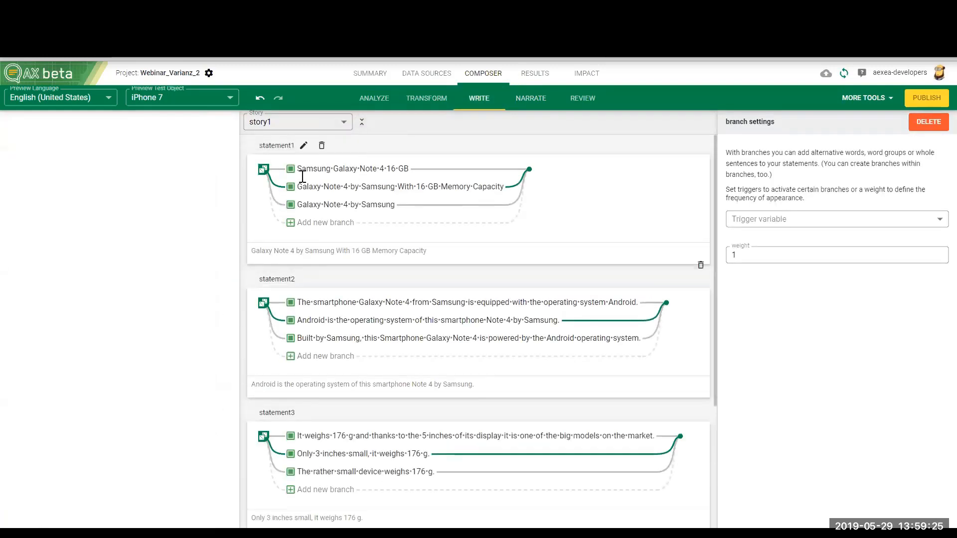
pyautogui.click(303, 145)
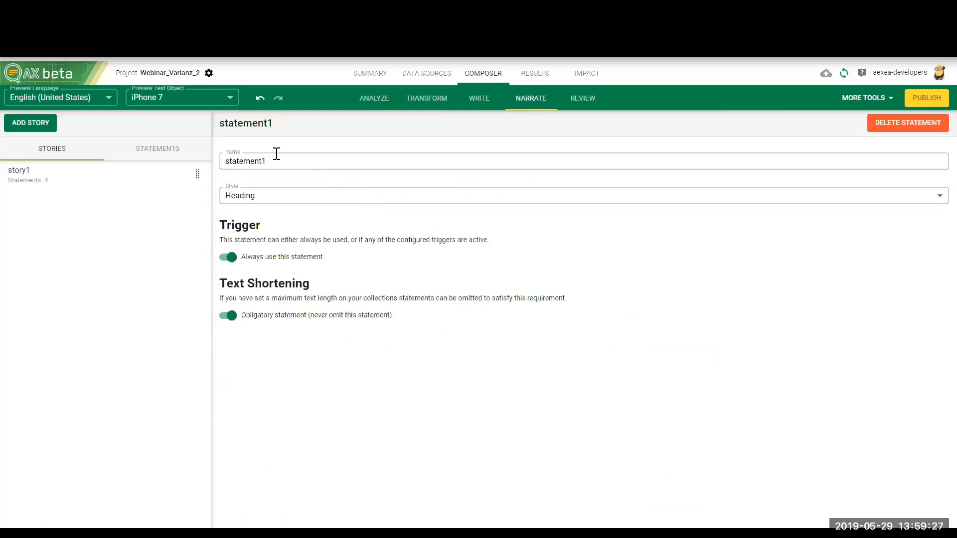
pyautogui.moveTo(276, 160); pyautogui.dragTo(226, 160)
pyautogui.write('Headline')
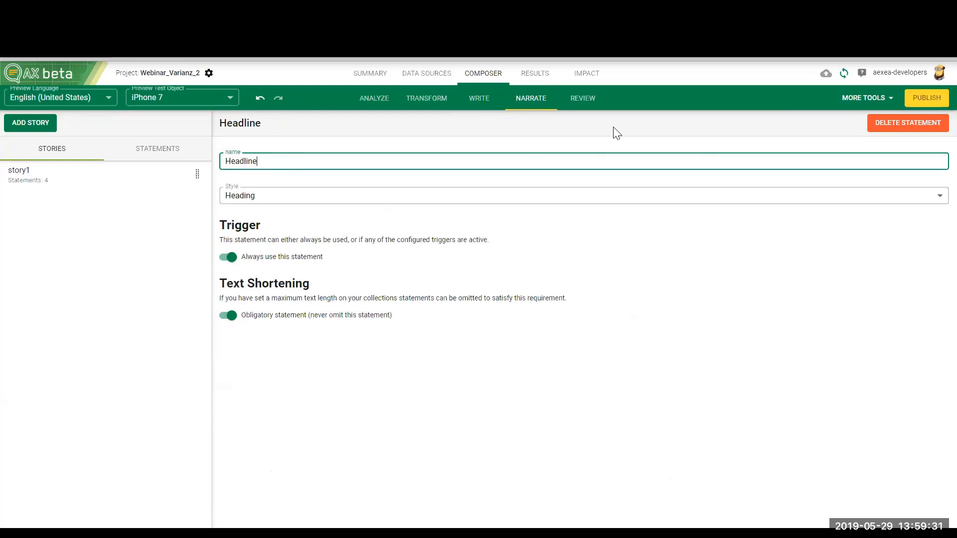
# Step: Return to the written story and rename statement2 as Intro
pyautogui.click(490, 107)
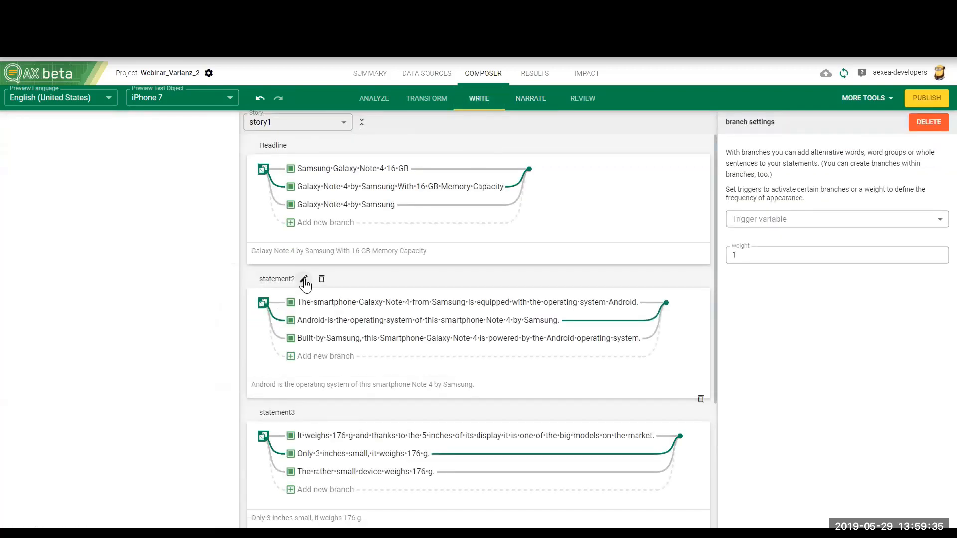
pyautogui.click(305, 283)
pyautogui.doubleClick(278, 162)
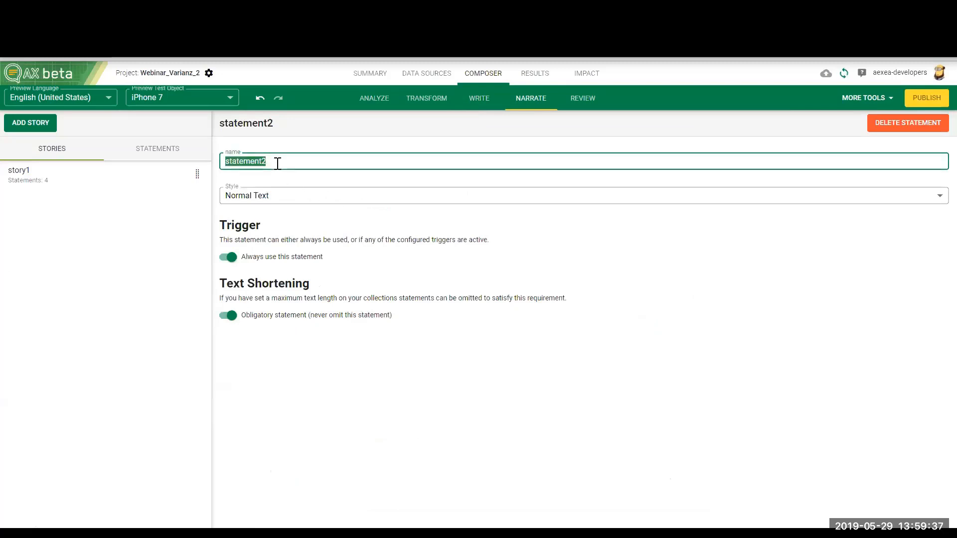
pyautogui.write('Intro')
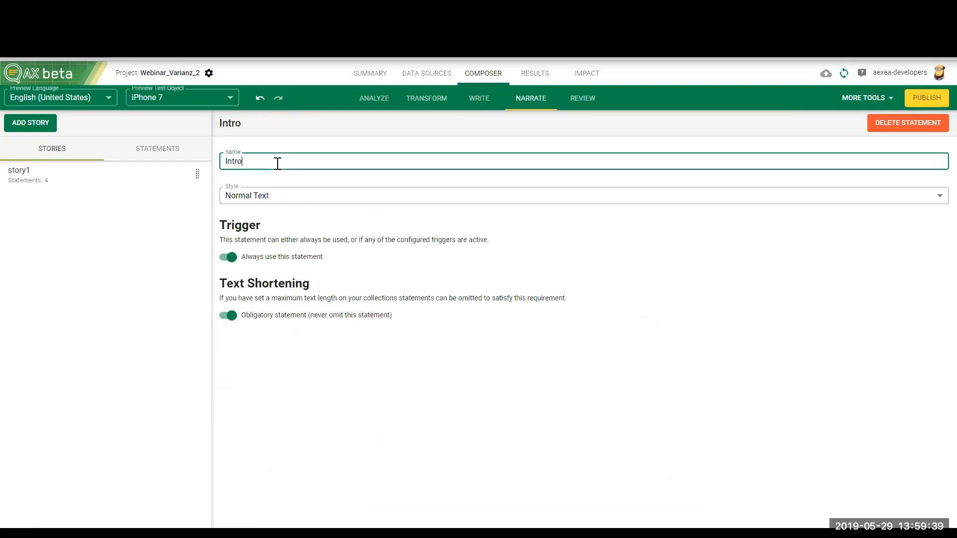
# Step: Rename statement3, the one about the phone's weight and display, as Weight_Size
pyautogui.click(471, 111)
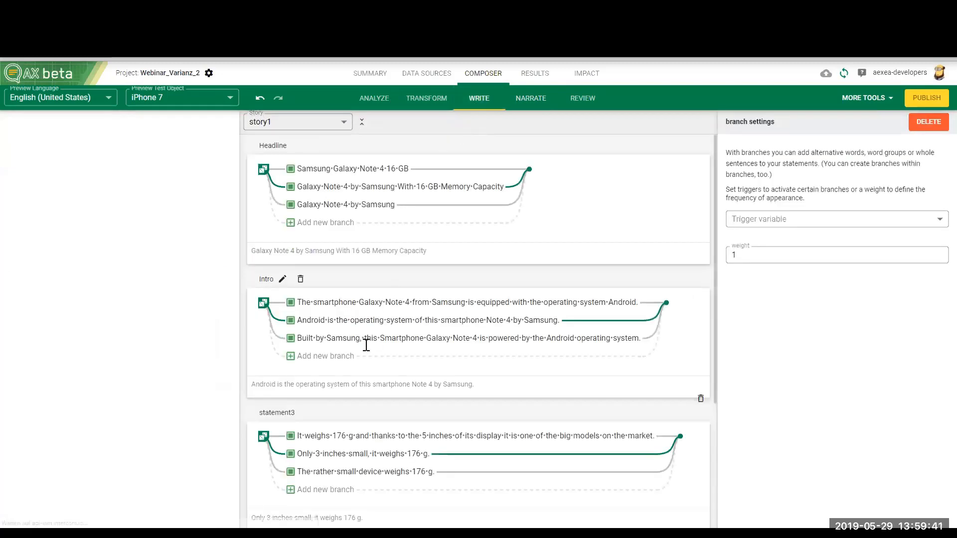
pyautogui.scroll(-2, 359, 350)
pyautogui.scroll(-1, 340, 378)
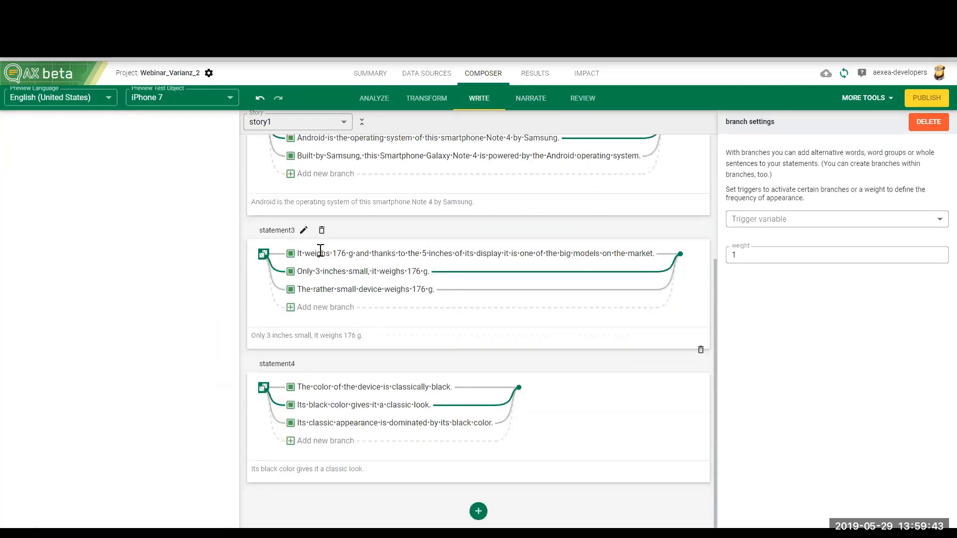
pyautogui.click(304, 227)
pyautogui.doubleClick(295, 165)
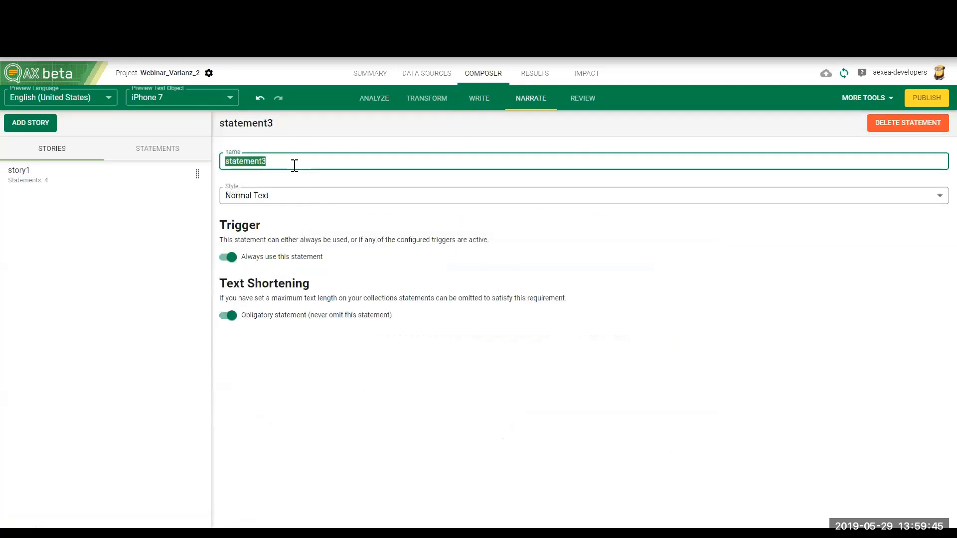
pyautogui.write('Weight_')
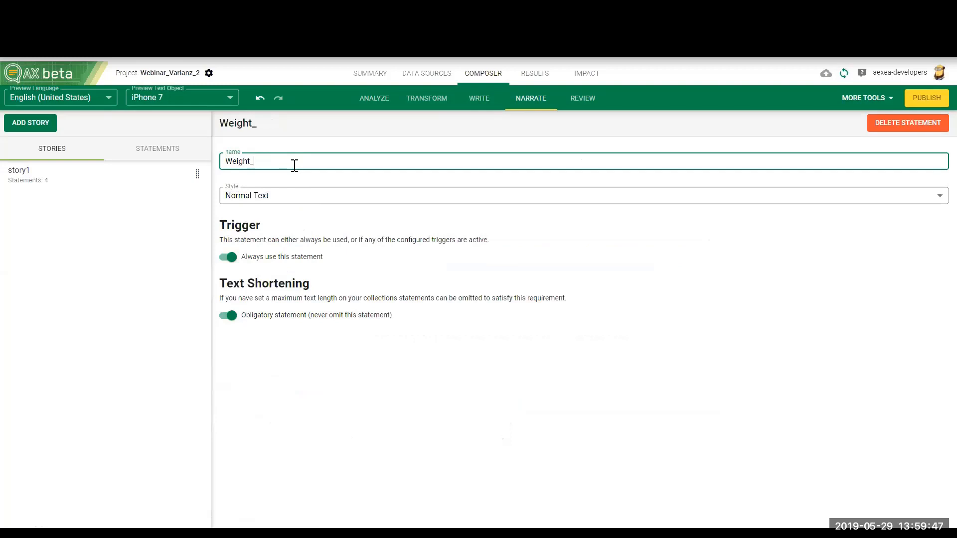
pyautogui.write('Size')
# Step: Rename statement4, the one describing the black color, as Color
pyautogui.click(479, 99)
pyautogui.scroll(-3, 321, 395)
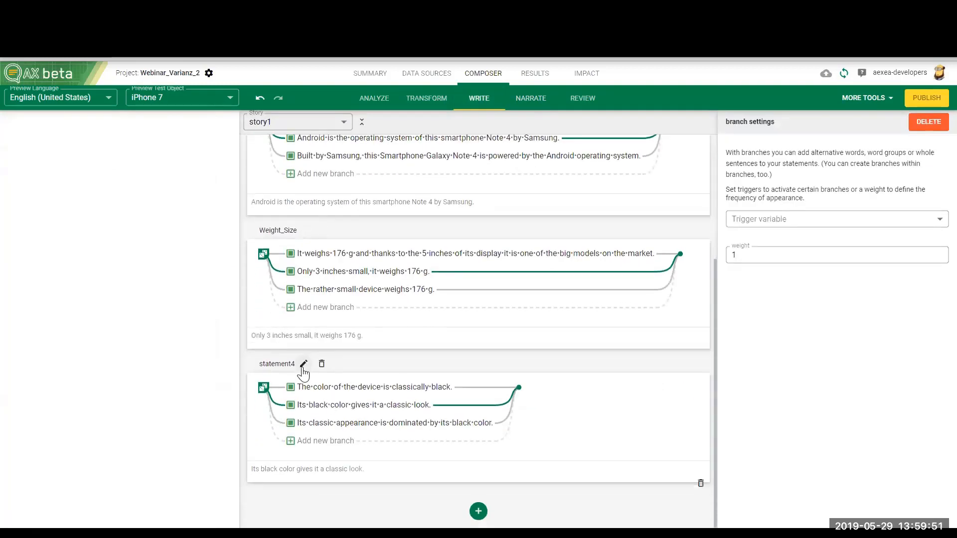
pyautogui.click(303, 367)
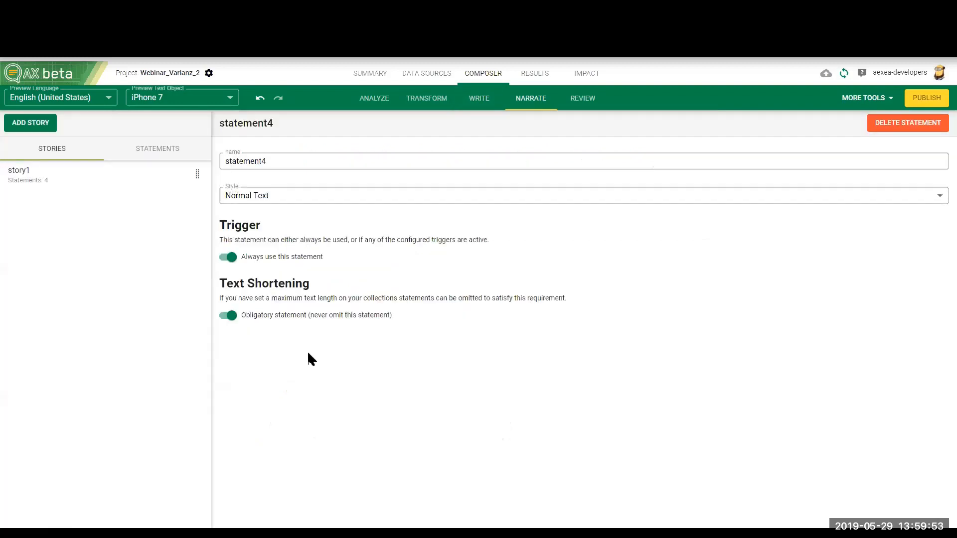
pyautogui.doubleClick(284, 167)
pyautogui.write('Color')
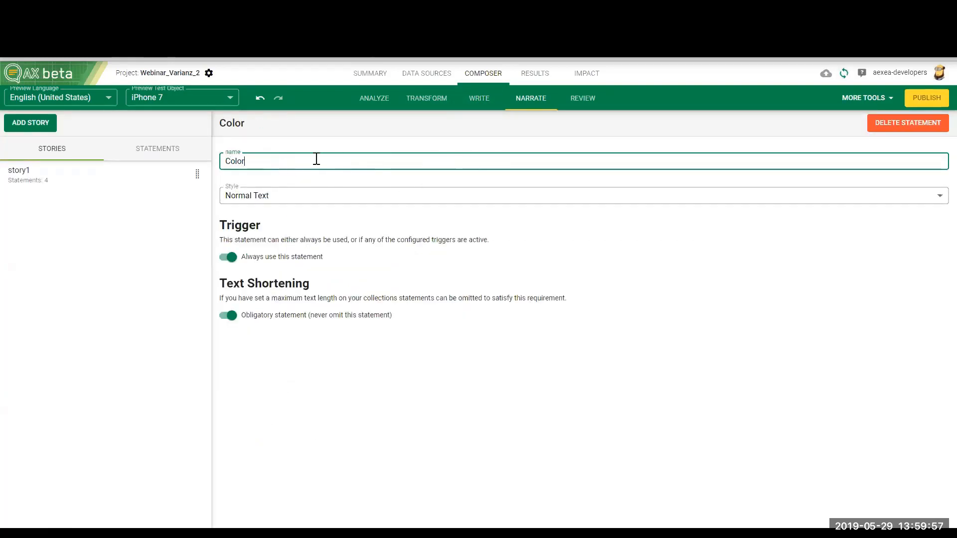
# Step: Create a new story named story2 and set it to always be used
pyautogui.click(64, 183)
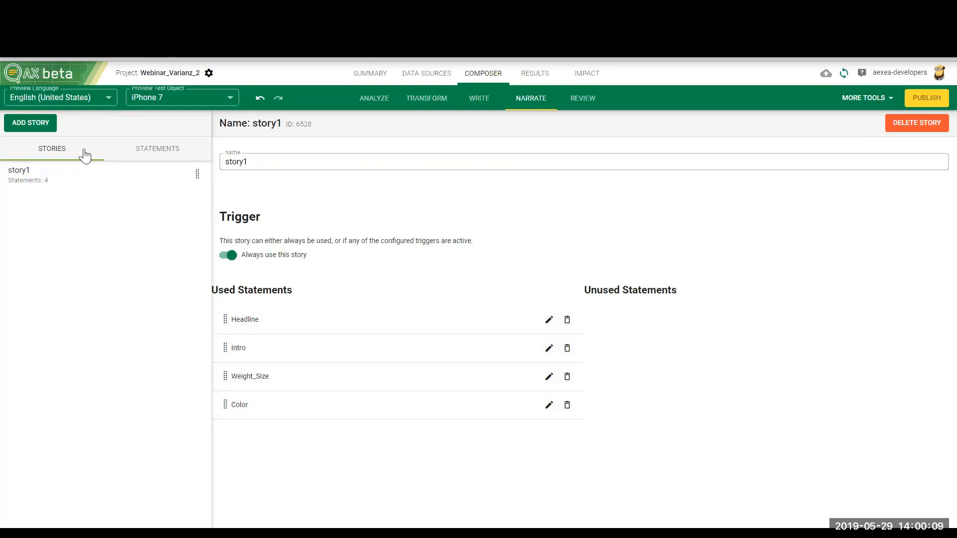
pyautogui.click(40, 126)
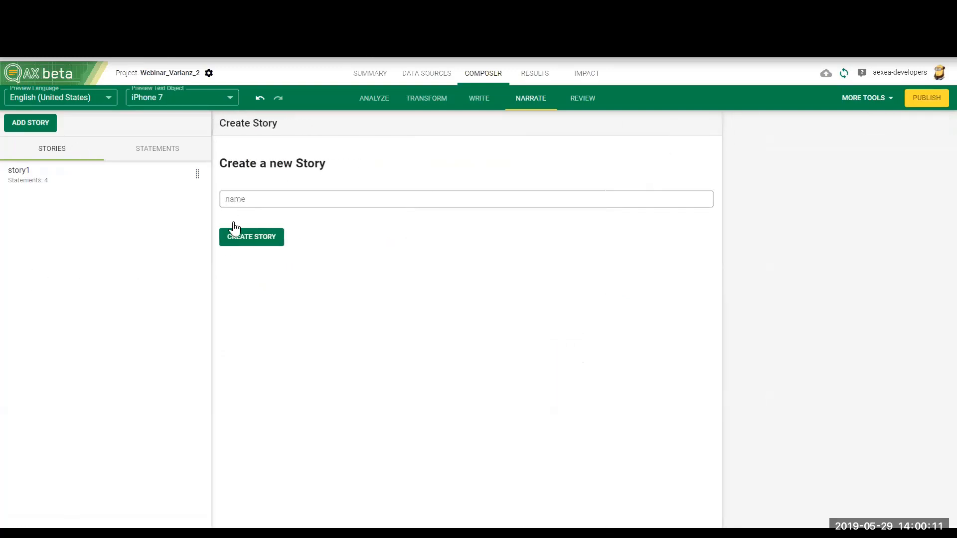
pyautogui.click(242, 197)
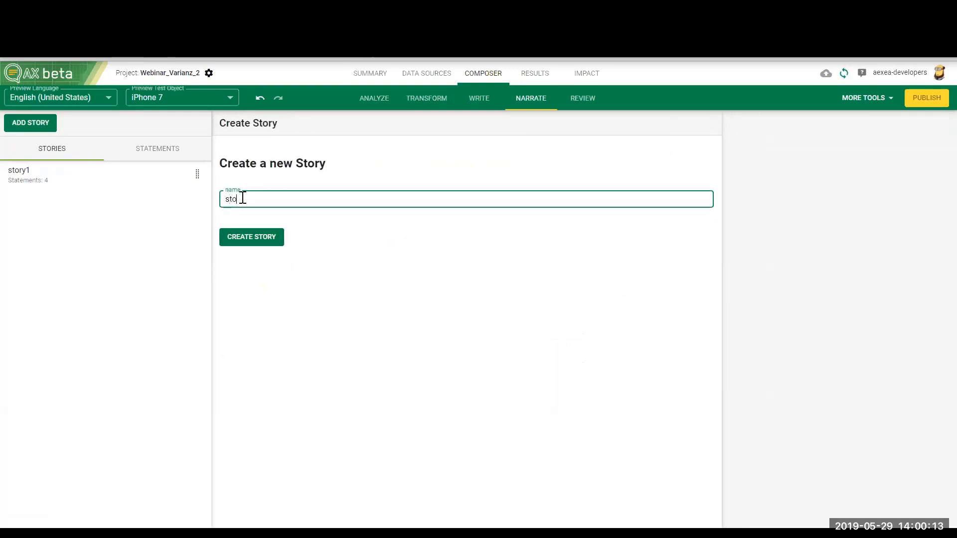
pyautogui.click(237, 237)
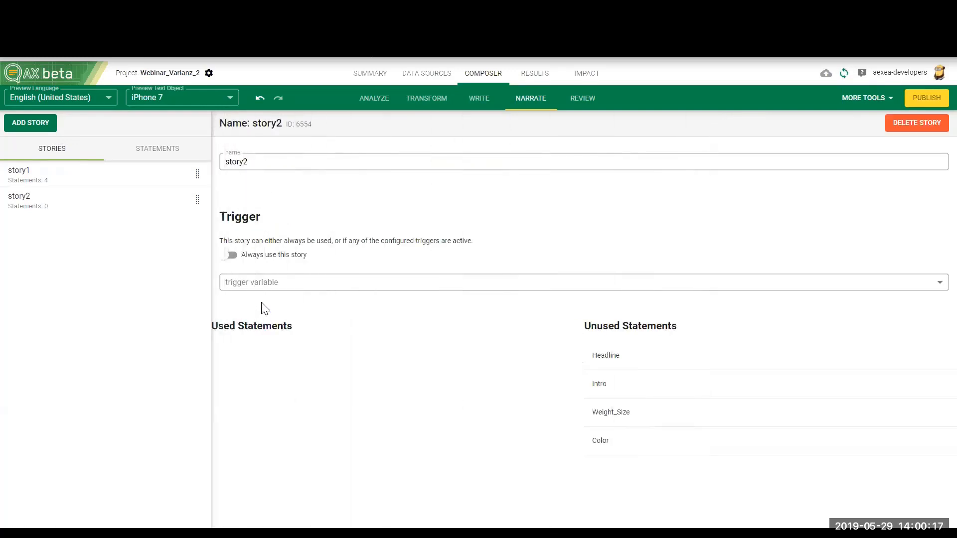
pyautogui.click(230, 256)
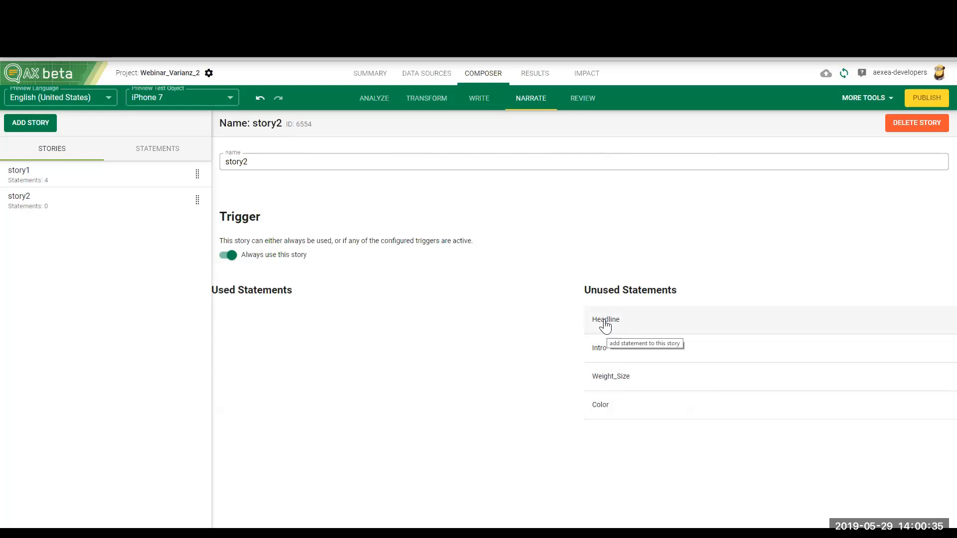
# Step: Add the statements to story2 in the order Headline, Intro, Color, Weight_Size
pyautogui.moveTo(604, 326); pyautogui.dragTo(349, 325)
pyautogui.moveTo(605, 324); pyautogui.dragTo(495, 385)
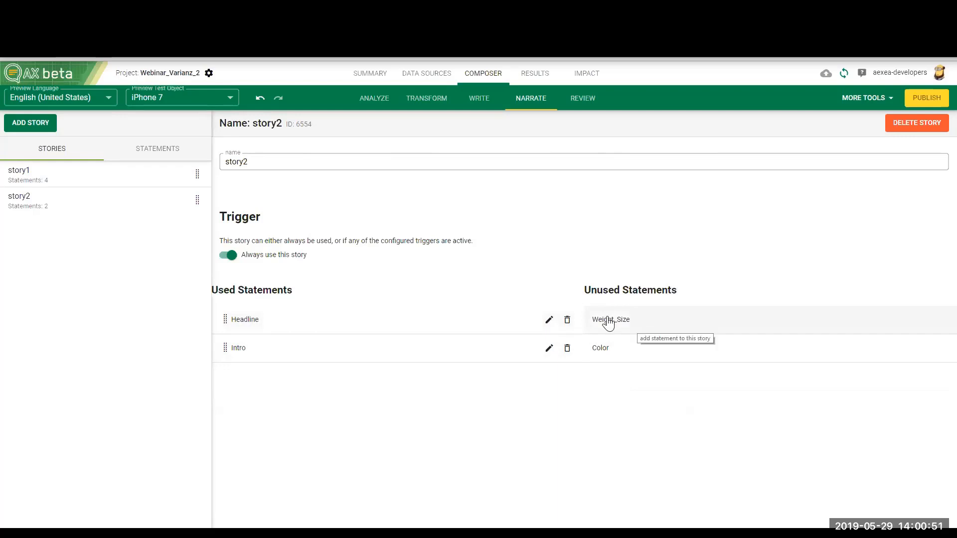
pyautogui.click(609, 352)
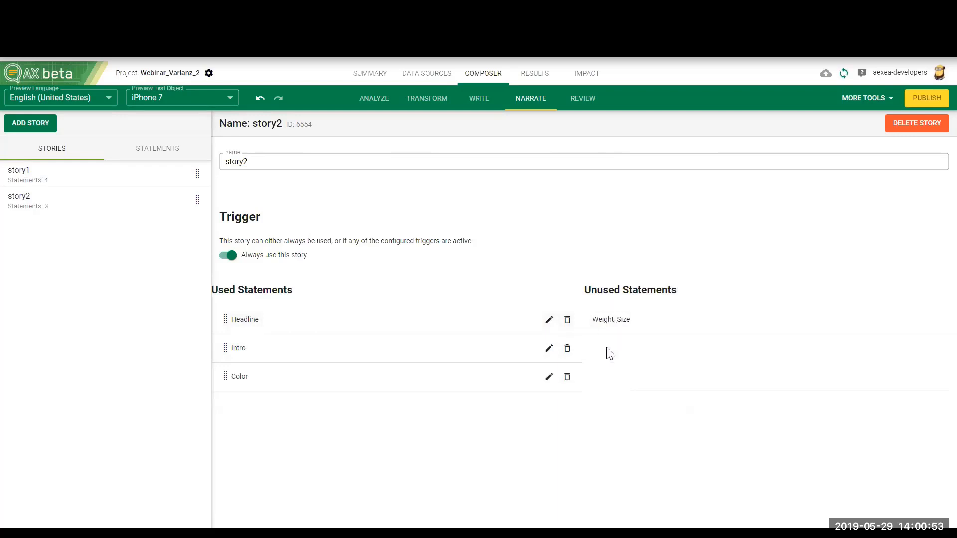
pyautogui.click(636, 327)
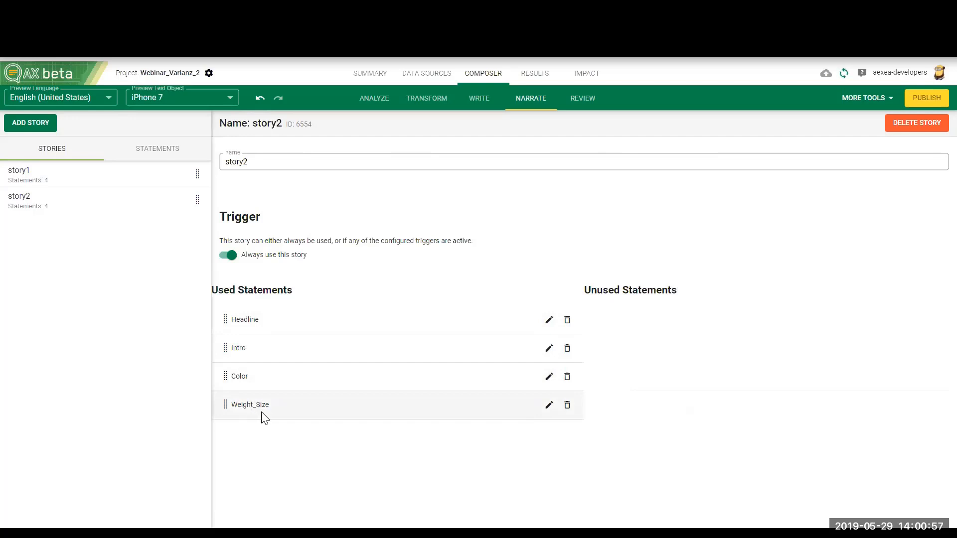
# Step: Review the generated iPhone 7 text, regenerate it, and compare the order of the color and weight sentences
pyautogui.click(579, 103)
pyautogui.click(126, 160)
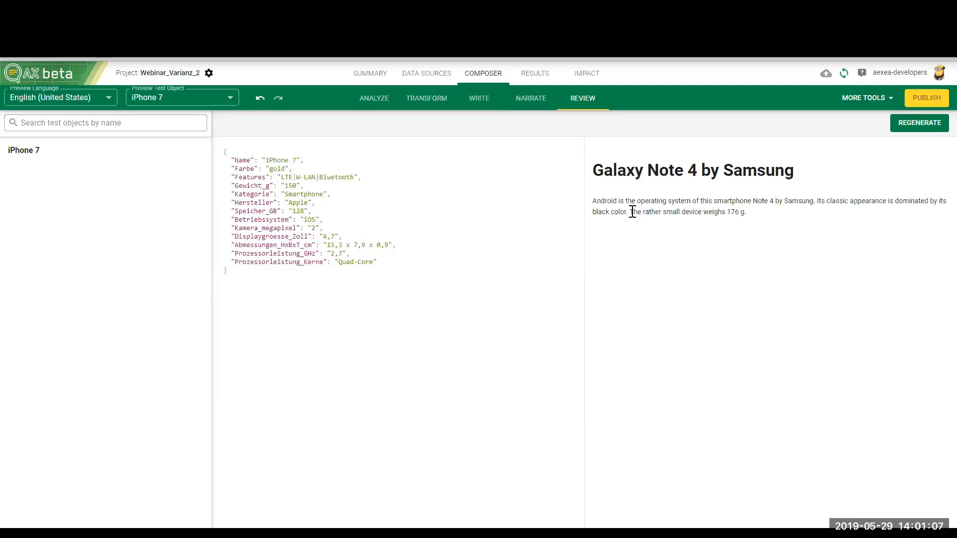
pyautogui.moveTo(631, 212); pyautogui.dragTo(745, 216)
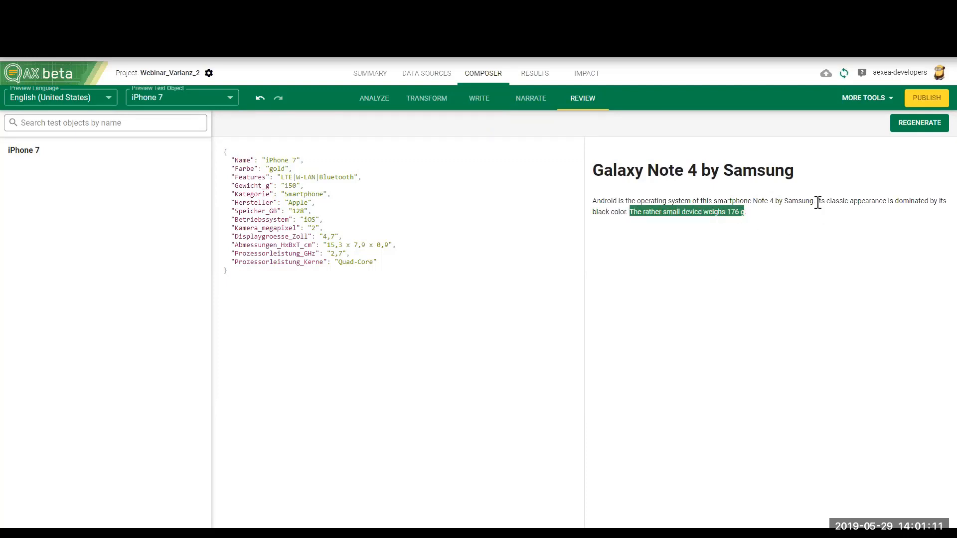
pyautogui.moveTo(818, 202); pyautogui.dragTo(629, 209)
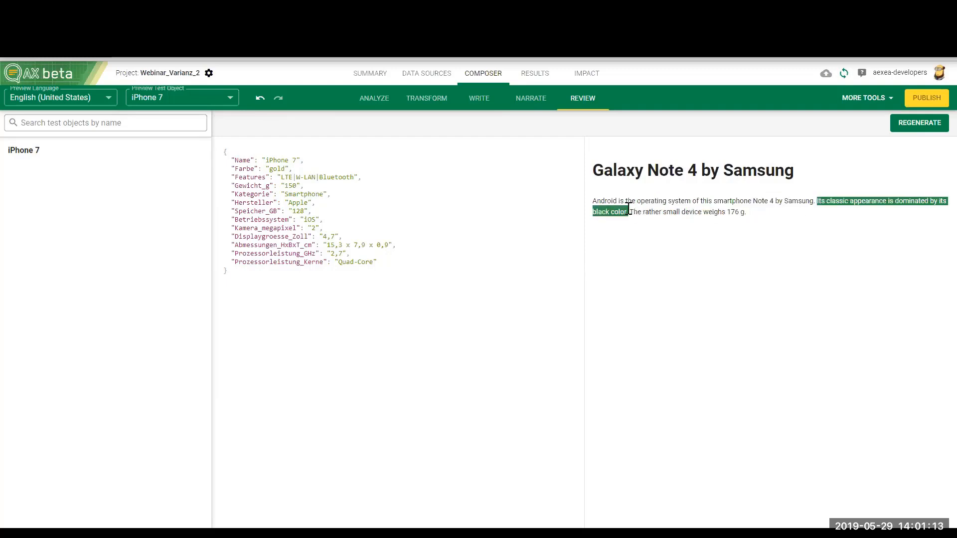
pyautogui.click(895, 123)
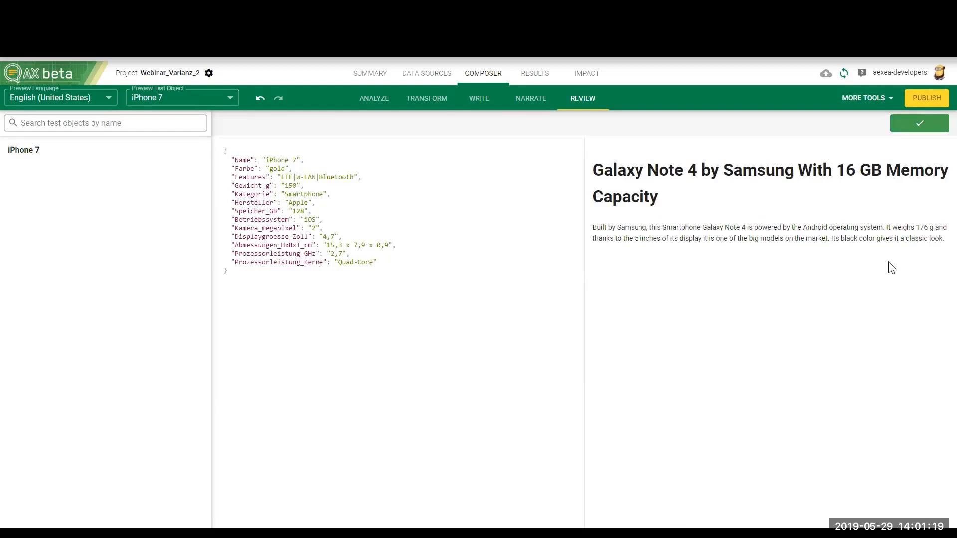
pyautogui.moveTo(942, 240); pyautogui.dragTo(831, 238)
pyautogui.click(877, 231)
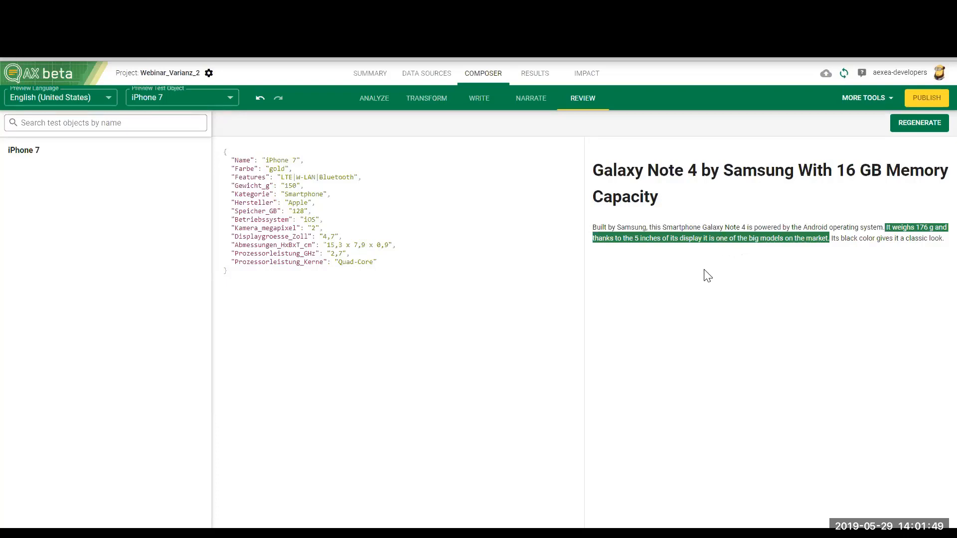
# Step: In story1's Intro statement, branch "is equipped" in the first sentence and add the alternative "comes"
pyautogui.click(484, 107)
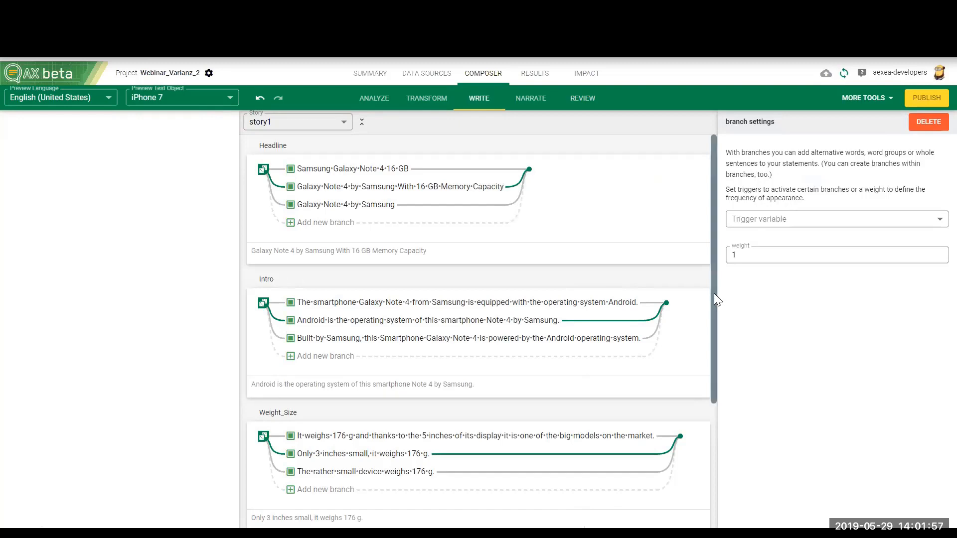
pyautogui.moveTo(714, 294)
pyautogui.mouseDown()
pyautogui.moveTo(712, 365)
pyautogui.moveTo(720, 286)
pyautogui.mouseUp()
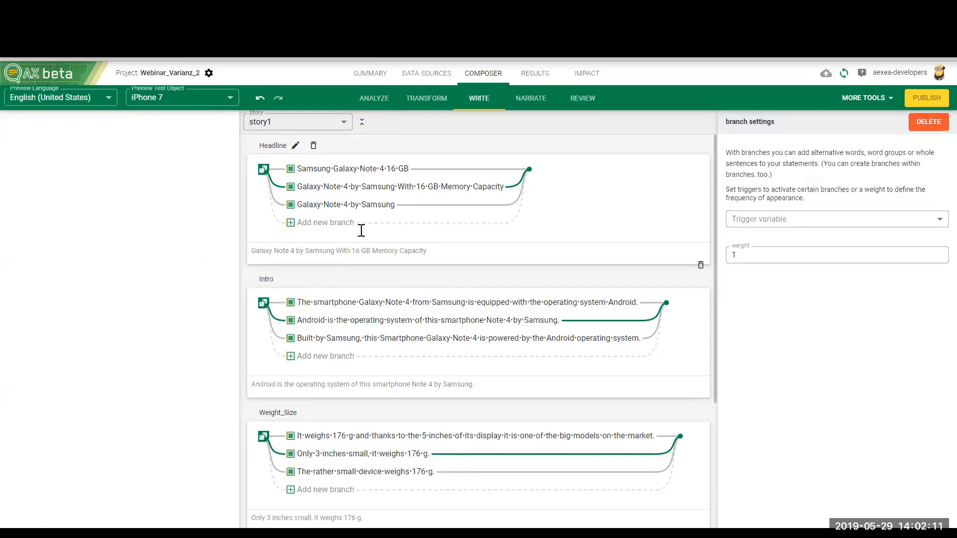
pyautogui.scroll(-2, 333, 372)
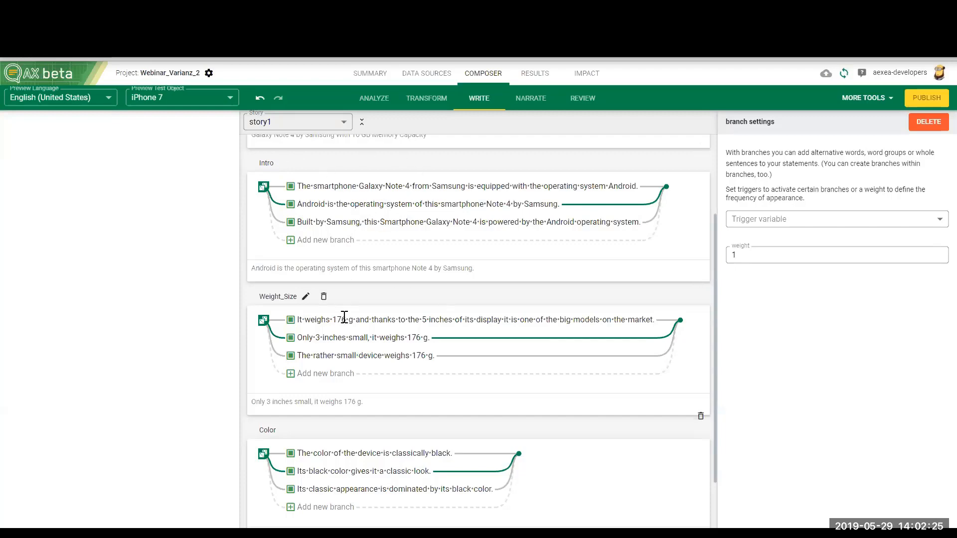
pyautogui.scroll(3, 344, 318)
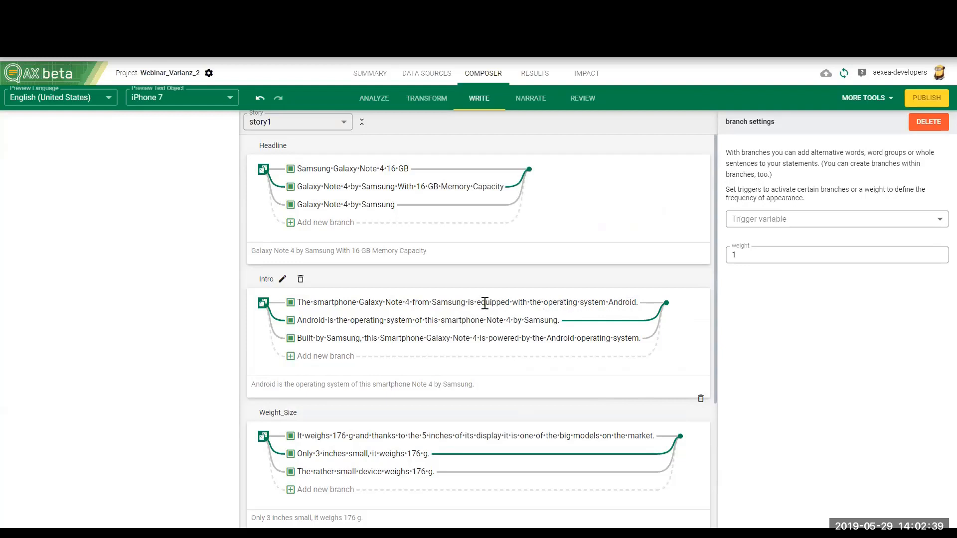
pyautogui.moveTo(469, 302); pyautogui.dragTo(510, 302)
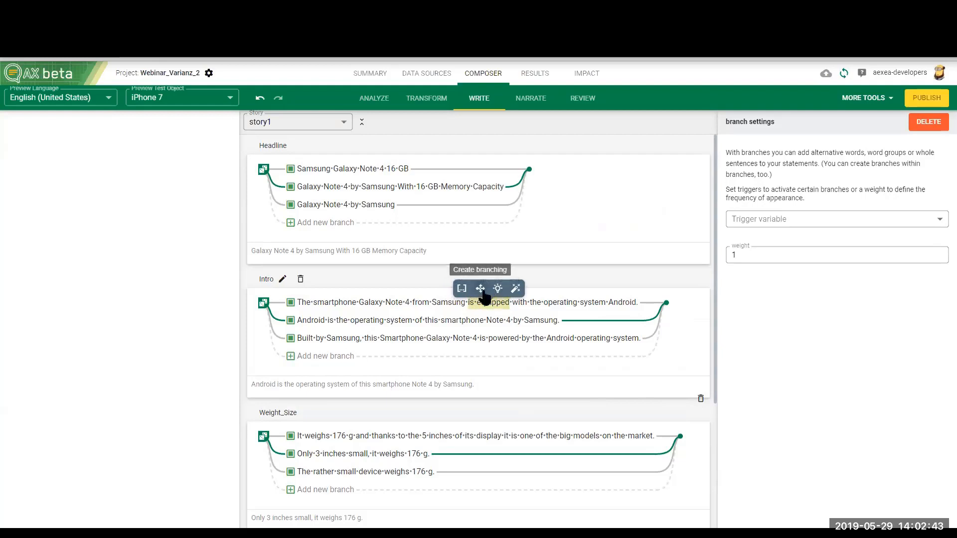
pyautogui.click(480, 291)
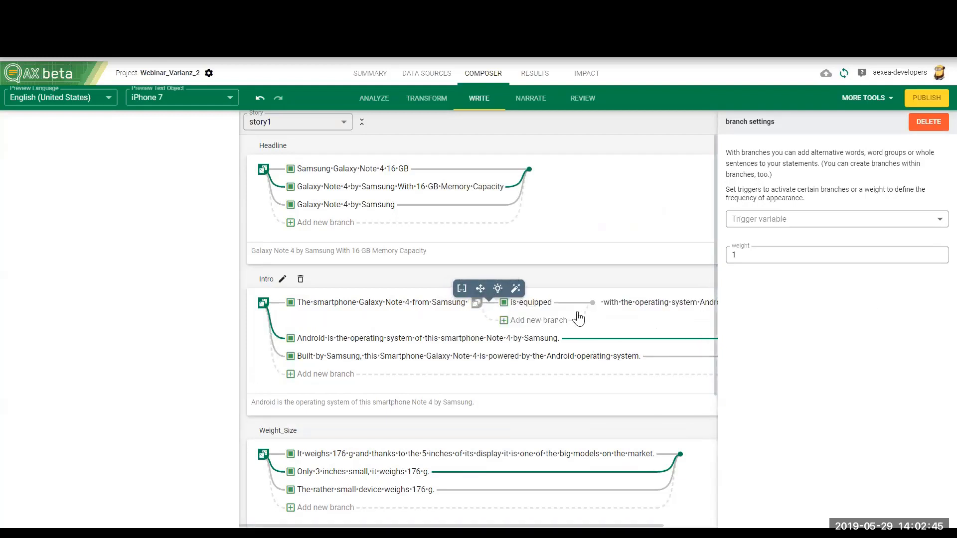
pyautogui.click(521, 320)
pyautogui.write('comes')
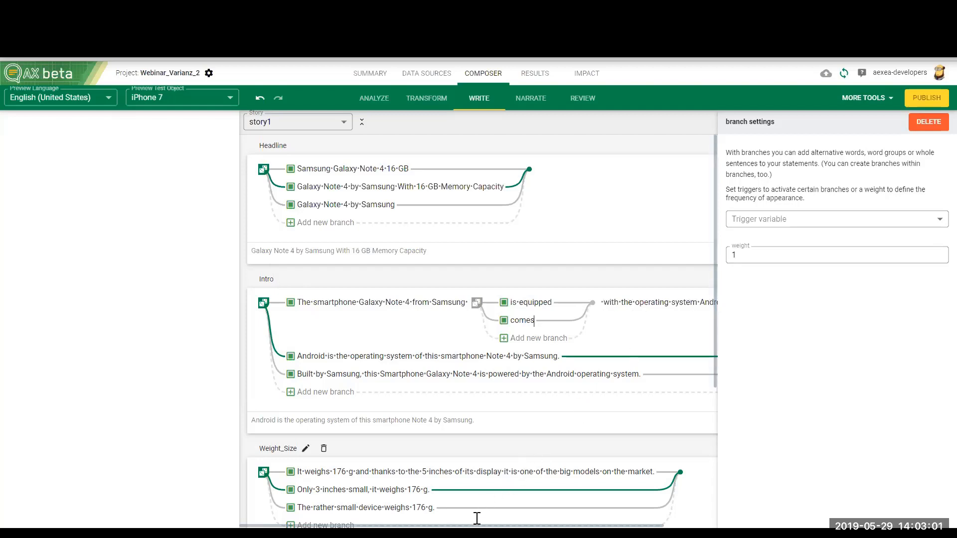
pyautogui.hscroll(2, 477, 518)
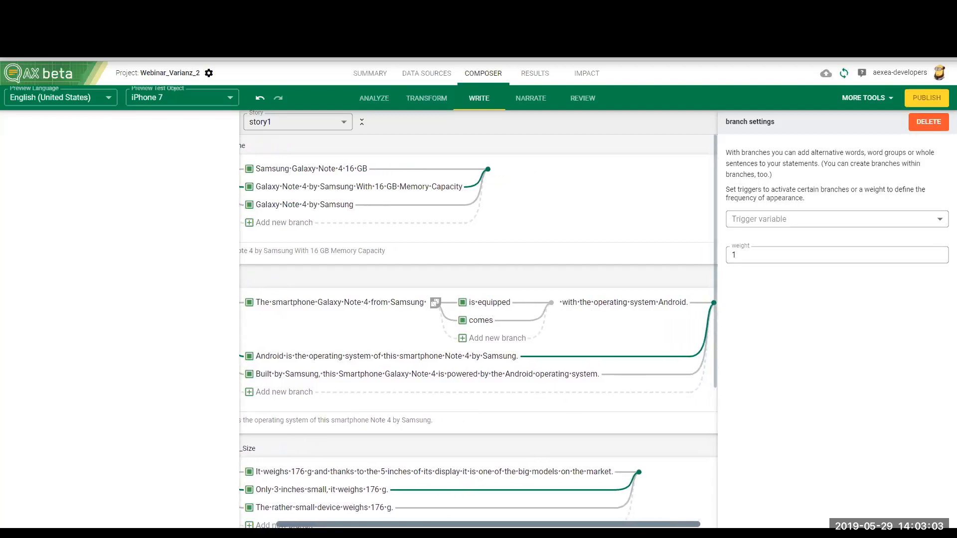
pyautogui.hscroll(-1, 468, 448)
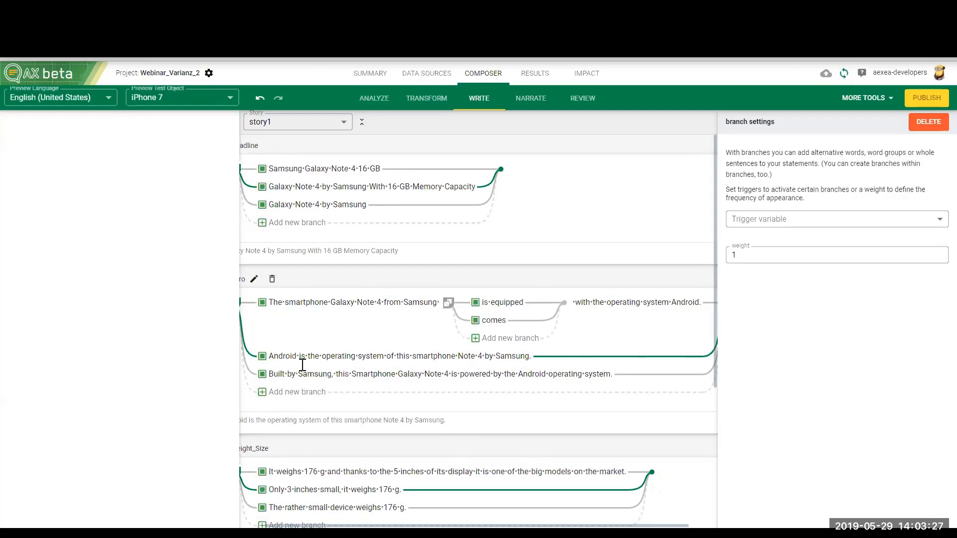
# Step: Branch the word "Built" in the third Intro sentence and add the alternatives "Made" and "Manufactured"
pyautogui.doubleClick(286, 375)
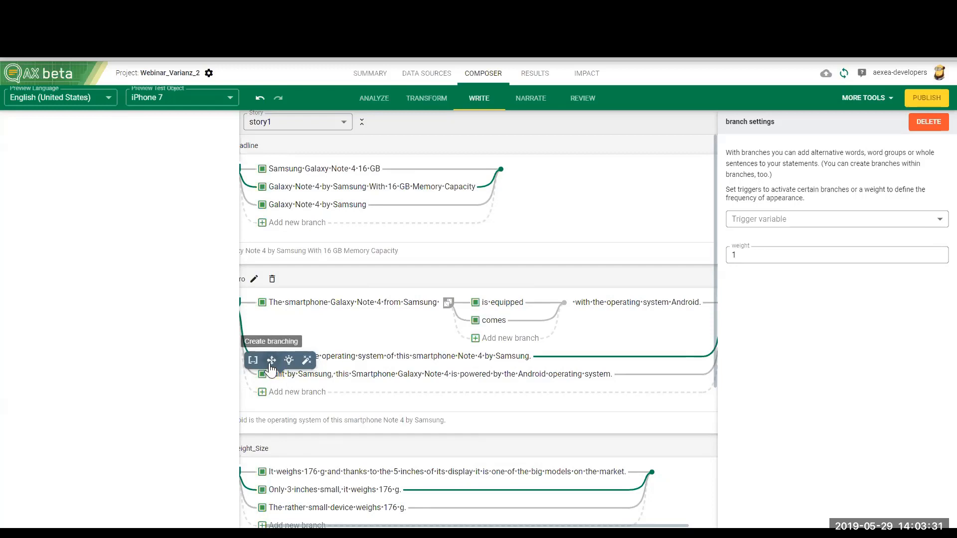
pyautogui.click(254, 360)
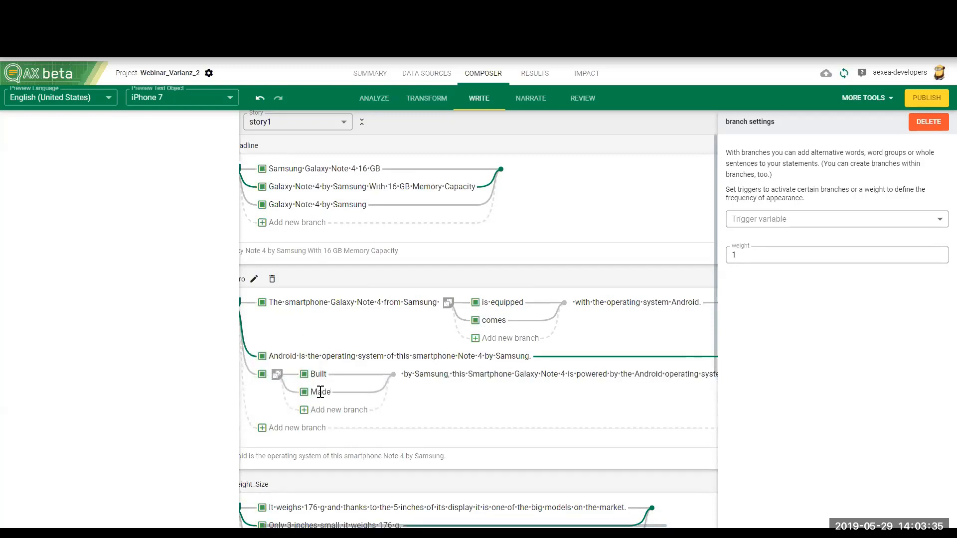
pyautogui.click(321, 410)
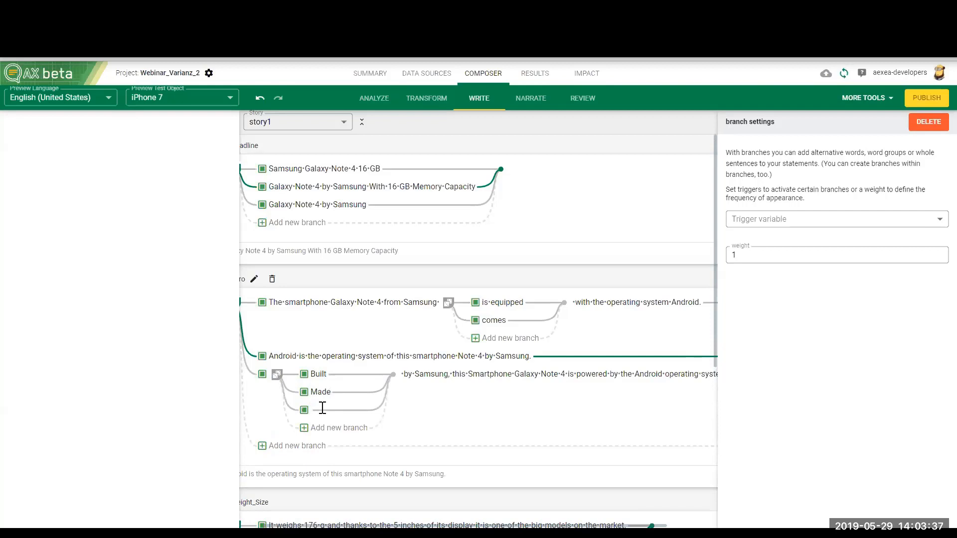
pyautogui.write('Manufactured')
pyautogui.click(445, 376)
pyautogui.click(487, 320)
# Step: In the first Weight_Size sentence, branch "weighs" and add the alternative "has a weight of"
pyautogui.scroll(-5, 288, 390)
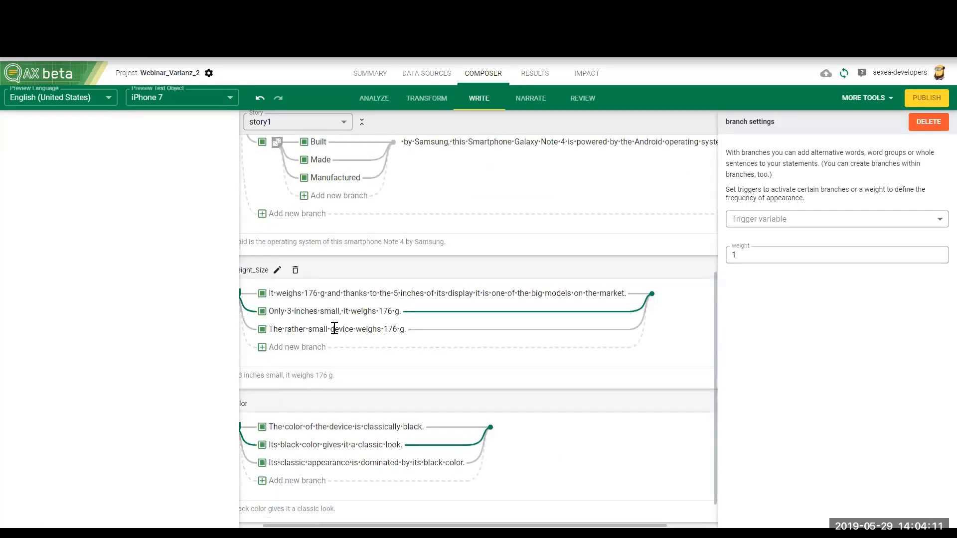
pyautogui.moveTo(276, 294); pyautogui.dragTo(294, 296)
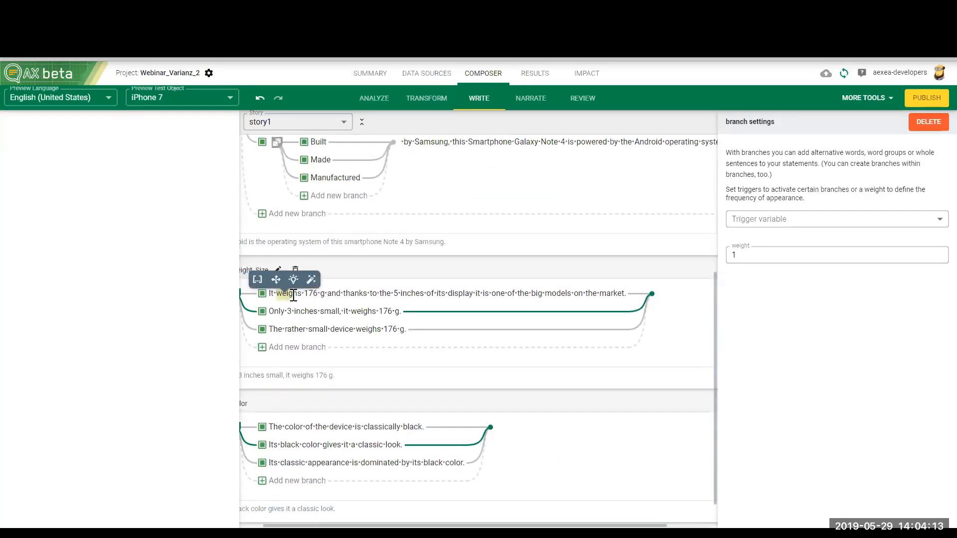
pyautogui.click(258, 280)
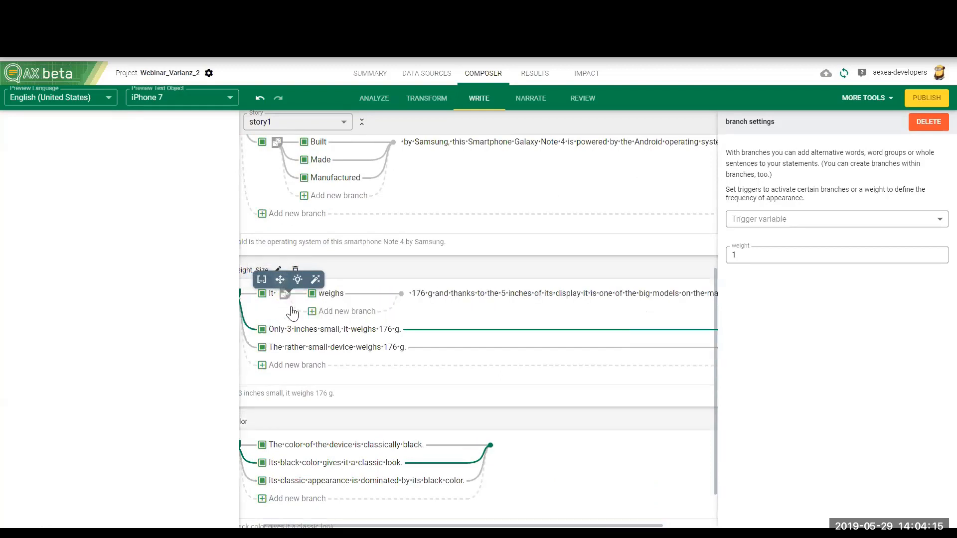
pyautogui.click(348, 312)
pyautogui.write('has a weight of')
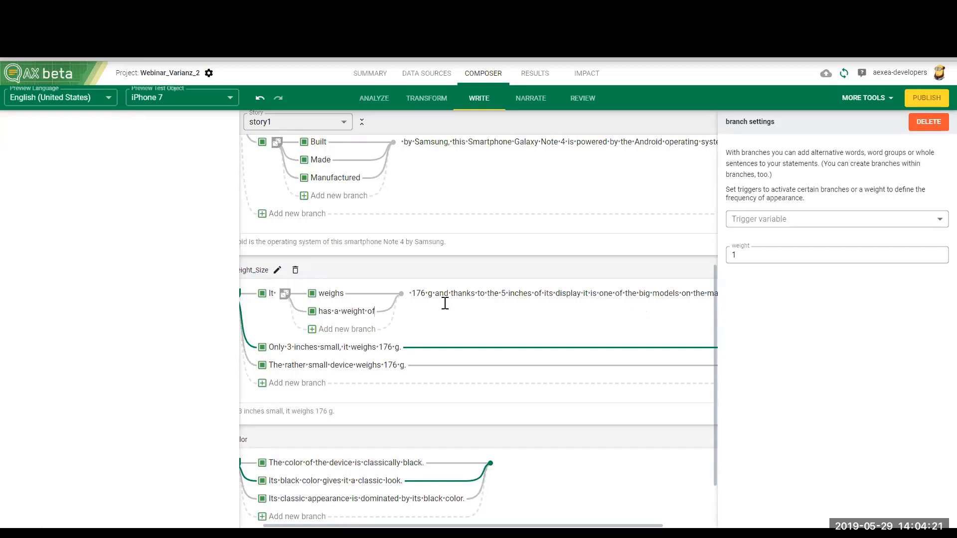
# Step: Branch "of its display" in the first Weight_Size sentence and add the alternative "display size"
pyautogui.moveTo(532, 295); pyautogui.dragTo(546, 296)
pyautogui.click(536, 294)
pyautogui.moveTo(535, 293); pyautogui.dragTo(582, 294)
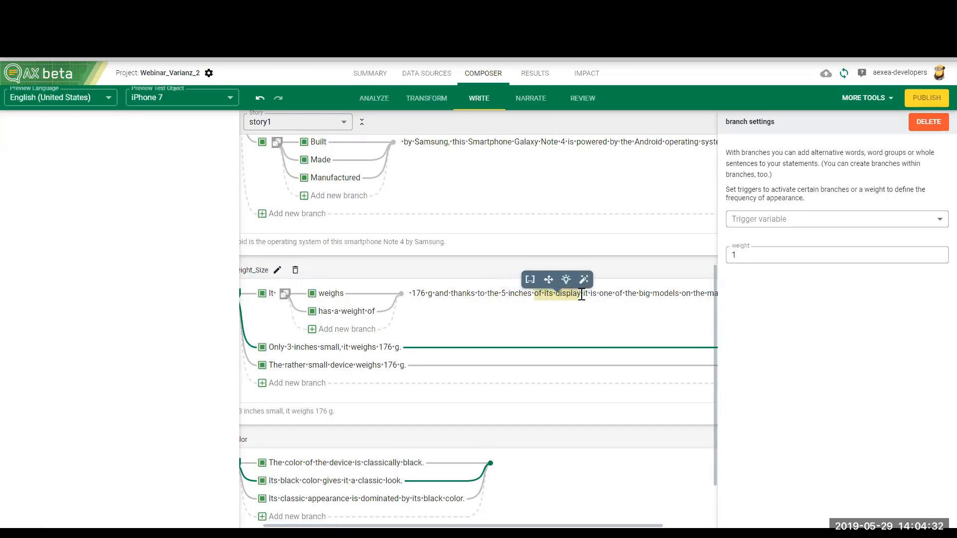
pyautogui.click(549, 280)
pyautogui.click(591, 310)
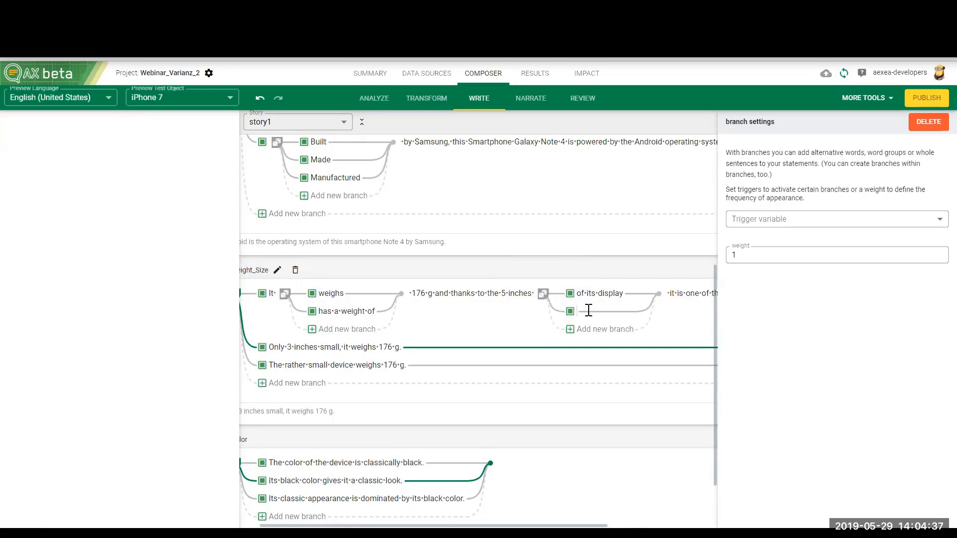
pyautogui.write('display size')
# Step: Branch "weighs" in the Weight_Size sentence "The rather small device weighs 176 g." and add the alternative "has a weight of"
pyautogui.scroll(3, 423, 350)
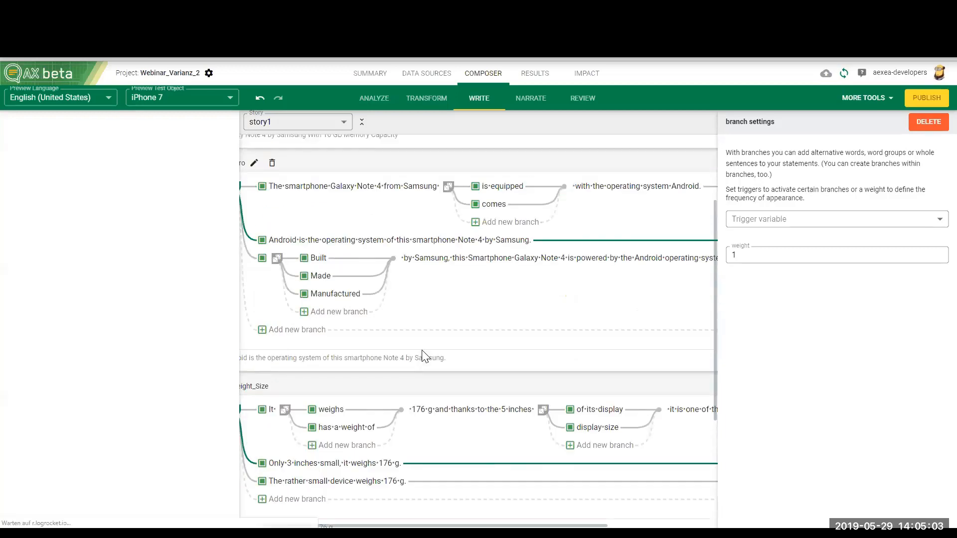
pyautogui.scroll(1, 422, 351)
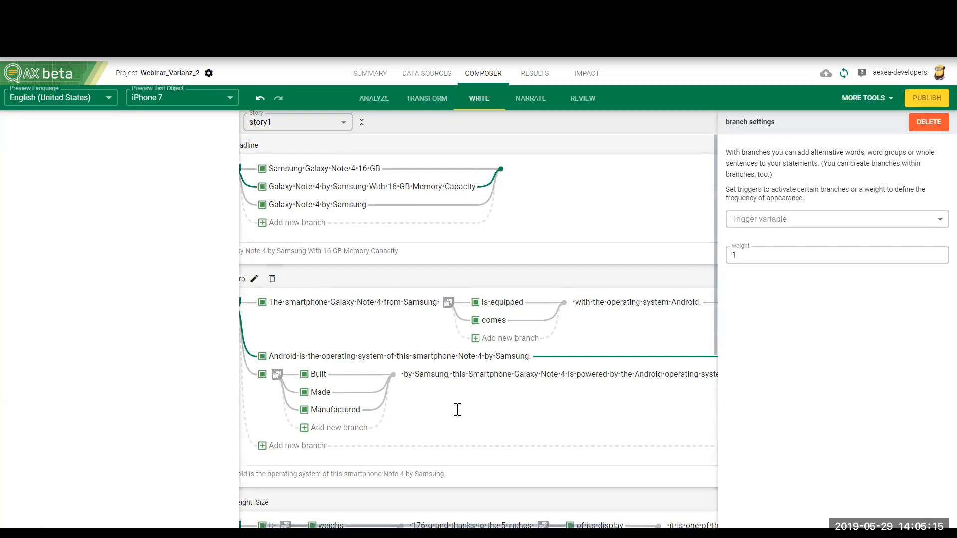
pyautogui.scroll(-5, 457, 410)
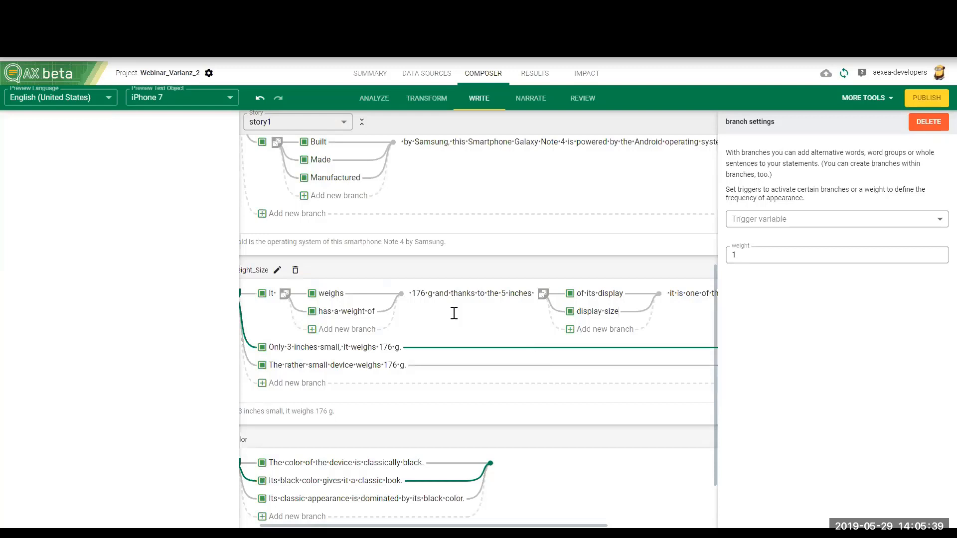
pyautogui.scroll(-2, 452, 333)
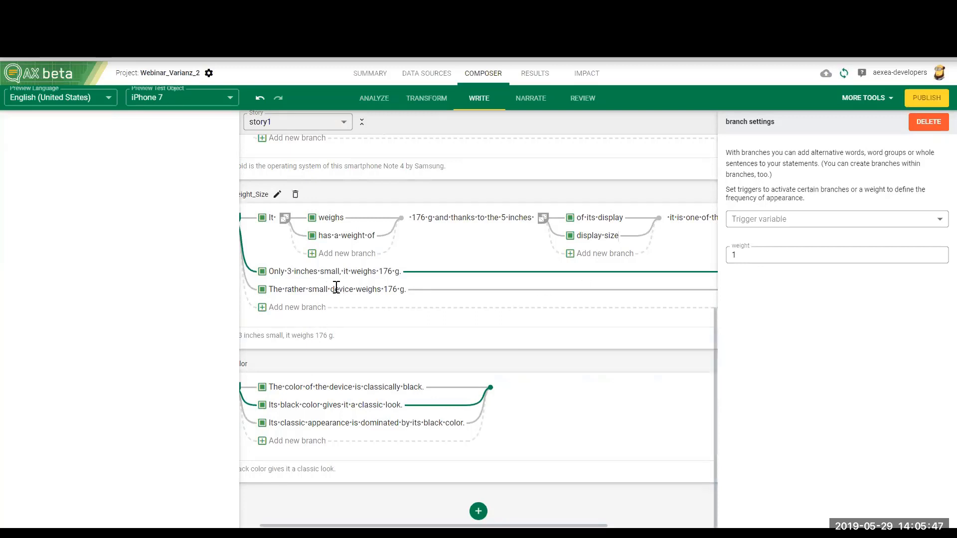
pyautogui.moveTo(381, 290); pyautogui.dragTo(359, 289)
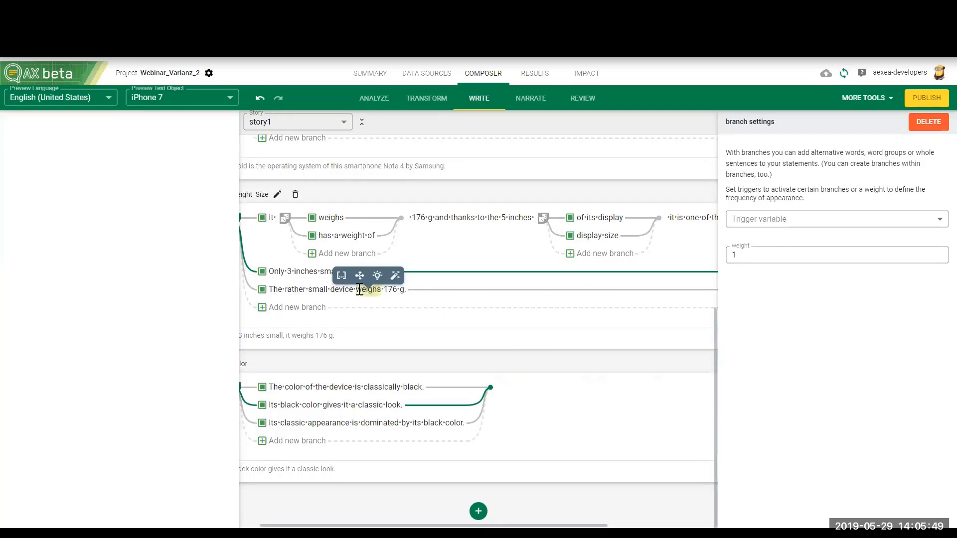
pyautogui.click(359, 276)
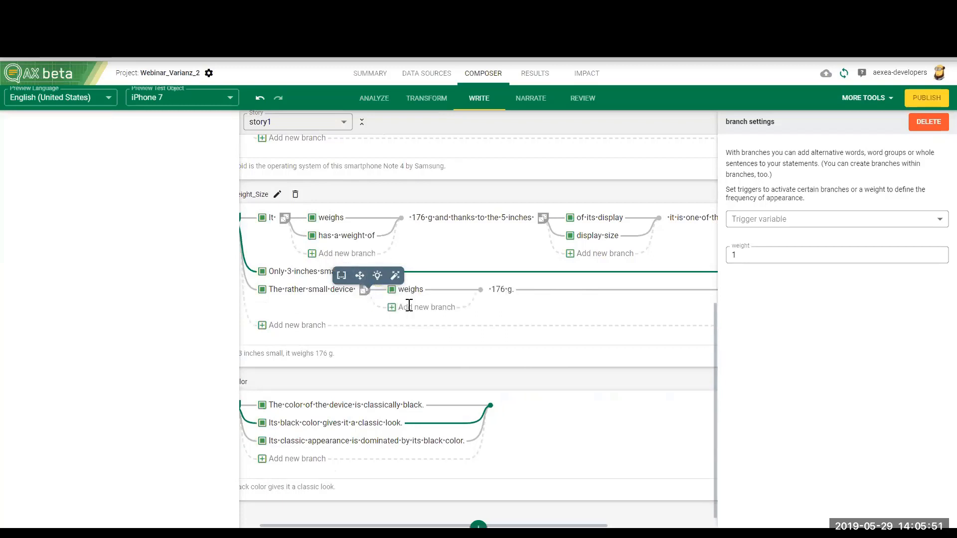
pyautogui.click(409, 306)
pyautogui.write('has a ')
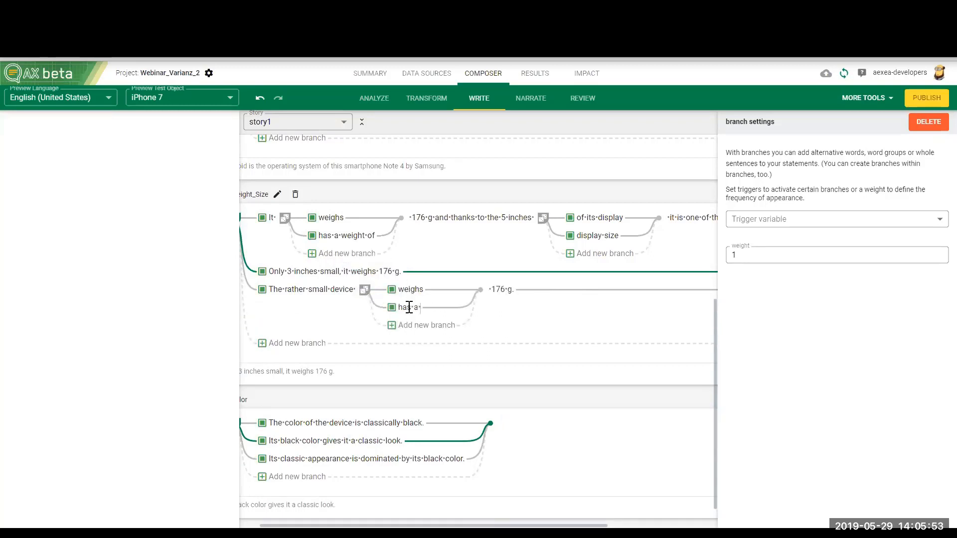
pyautogui.write('weight of')
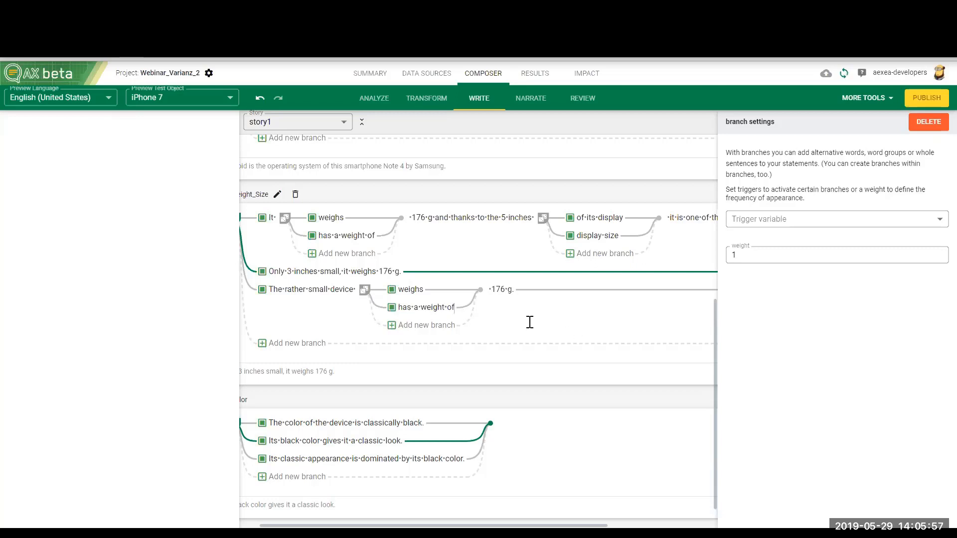
pyautogui.scroll(2, 513, 331)
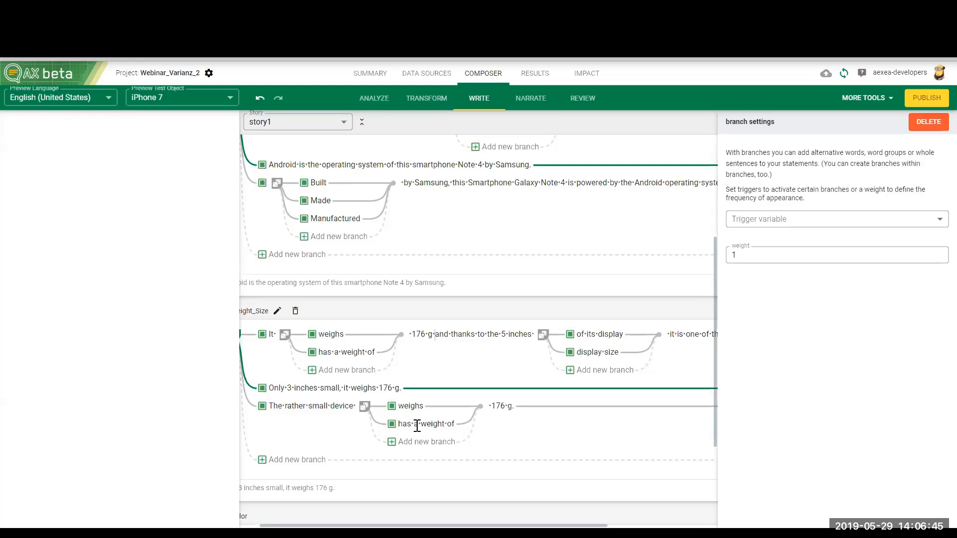
# Step: Render the text for the iPhone 7 test object and regenerate it once to check the Intro and Weight_Size wording variants
pyautogui.scroll(-3, 429, 419)
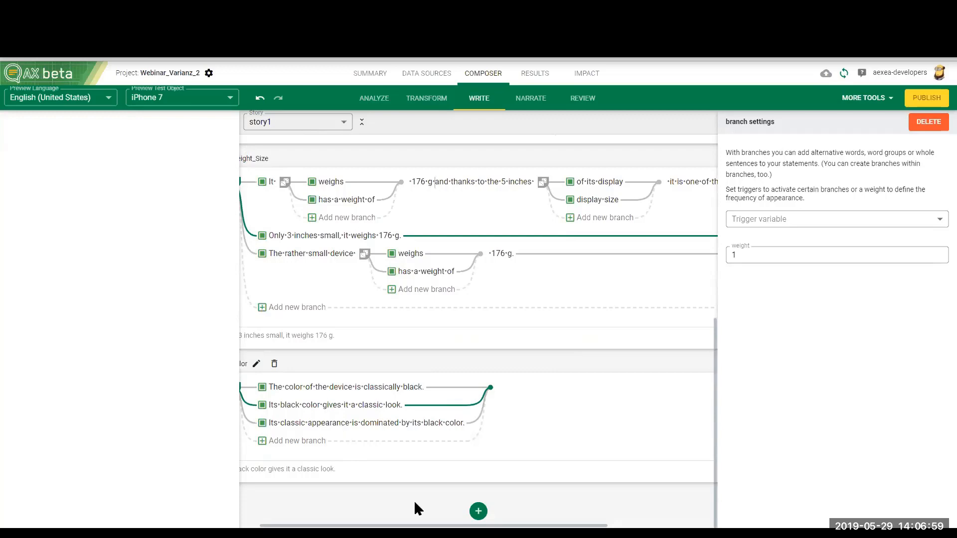
pyautogui.moveTo(419, 525); pyautogui.dragTo(392, 526)
pyautogui.scroll(2, 445, 390)
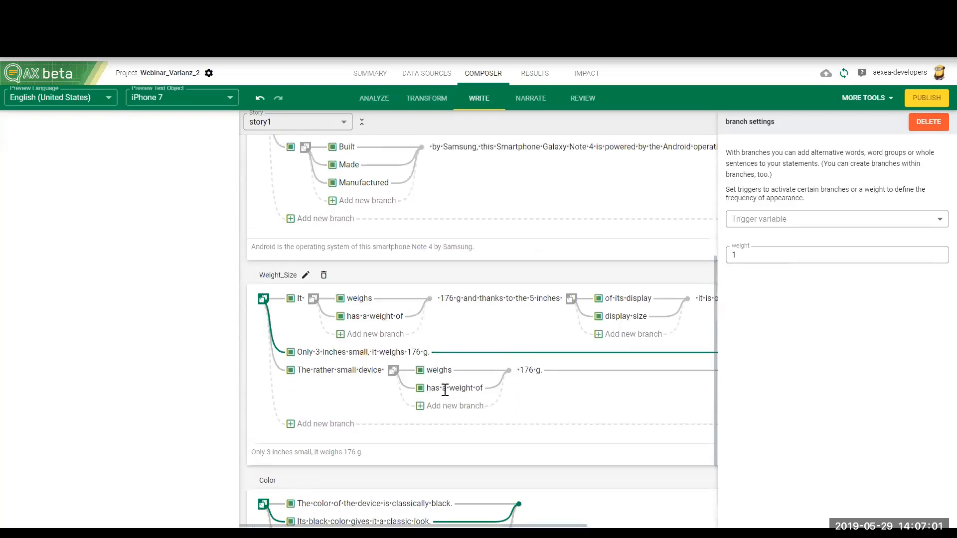
pyautogui.scroll(2, 342, 367)
pyautogui.scroll(-2, 342, 368)
pyautogui.click(583, 98)
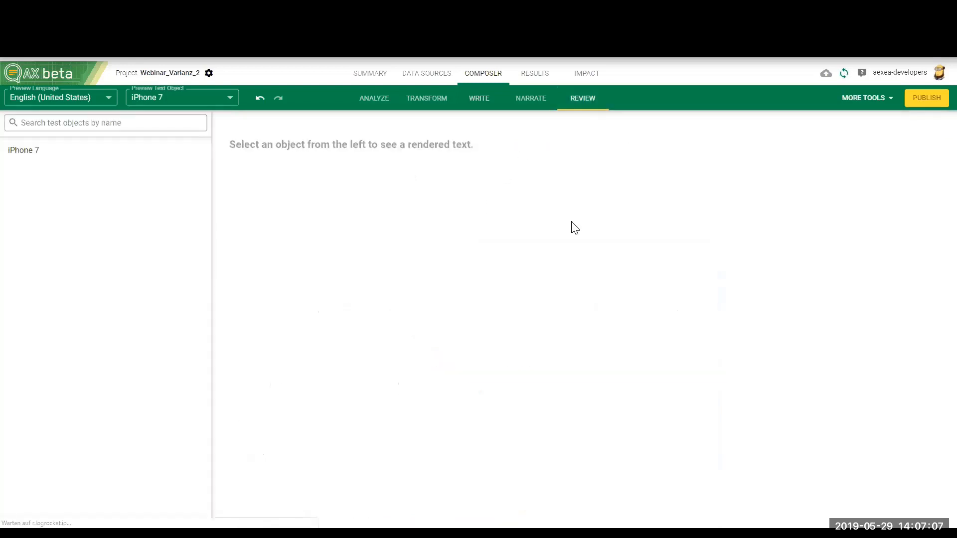
pyautogui.click(152, 151)
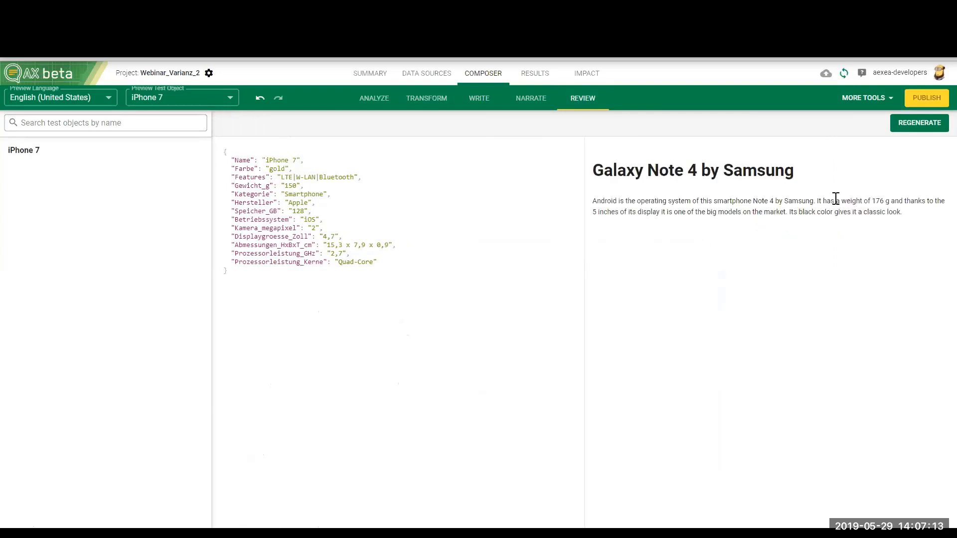
pyautogui.moveTo(816, 200); pyautogui.dragTo(890, 201)
pyautogui.click(898, 124)
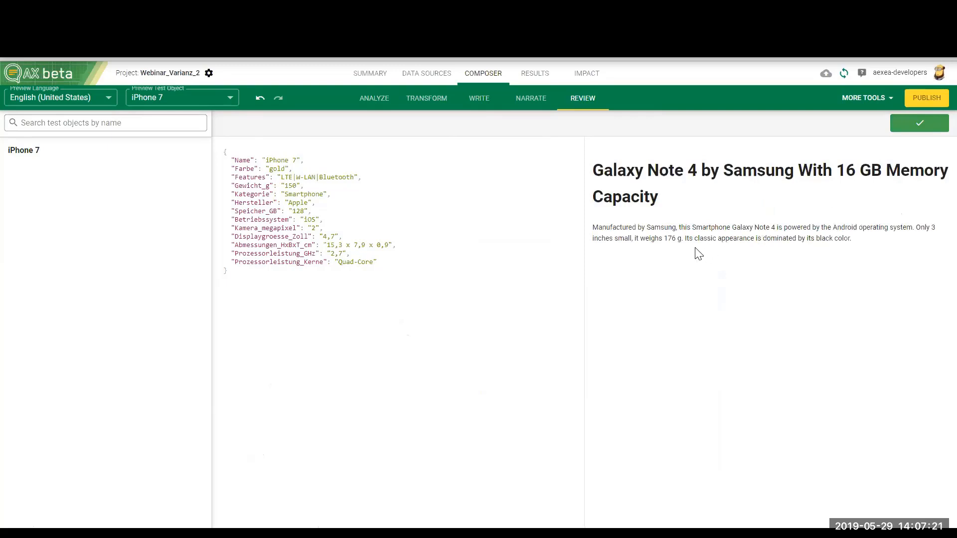
pyautogui.moveTo(679, 241); pyautogui.dragTo(632, 239)
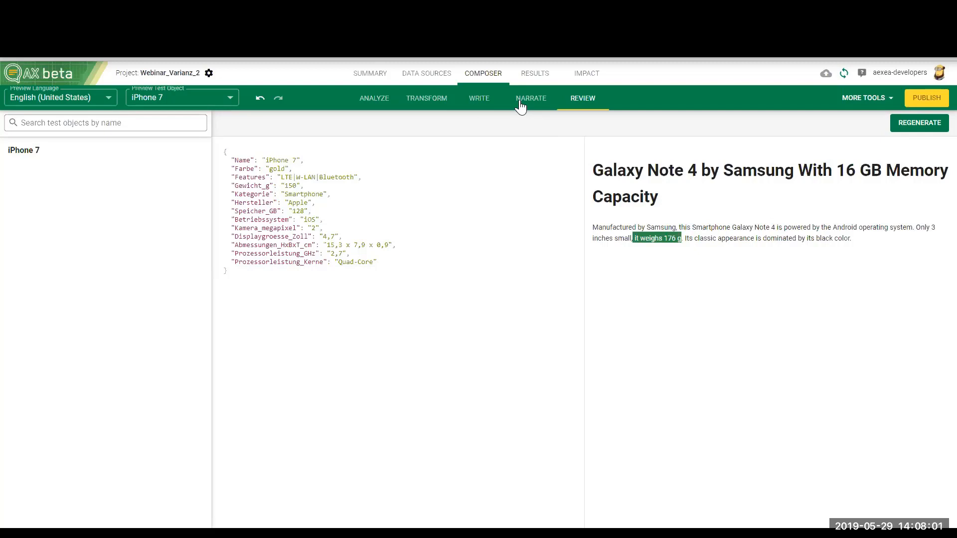
# Step: Branch "smartphone" in the first Intro sentence of story1 into an italic "*smartphone*" and a plain "smartphone" alternative
pyautogui.click(487, 105)
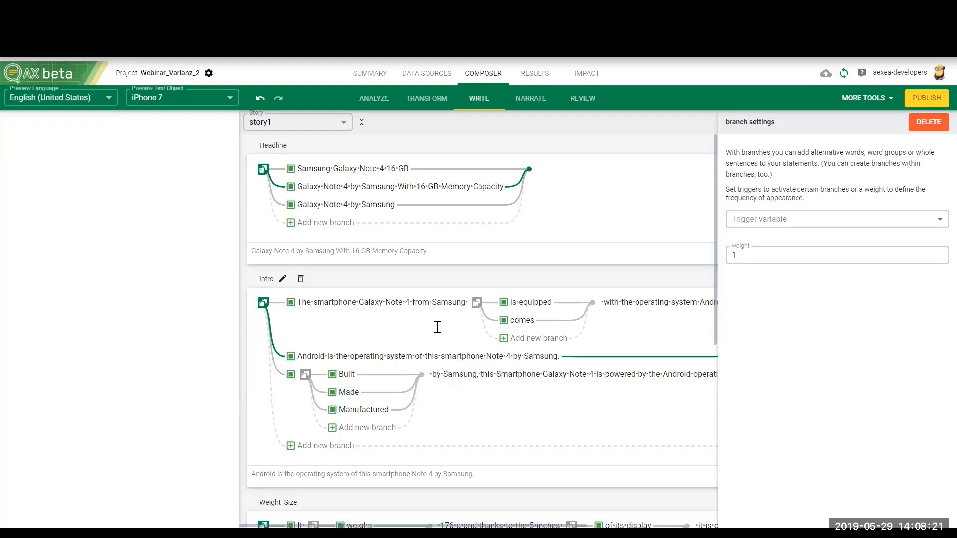
pyautogui.scroll(-2, 434, 329)
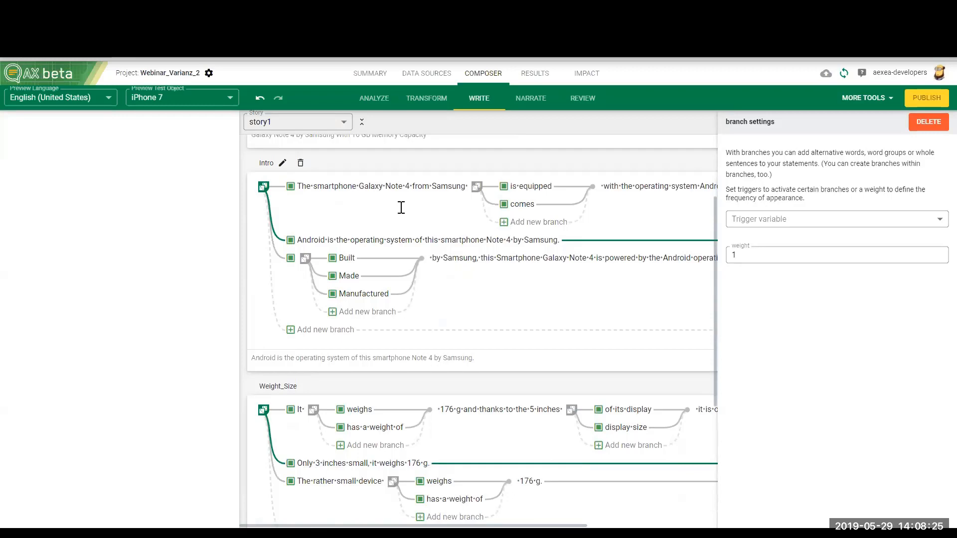
pyautogui.scroll(2, 402, 207)
pyautogui.click(315, 302)
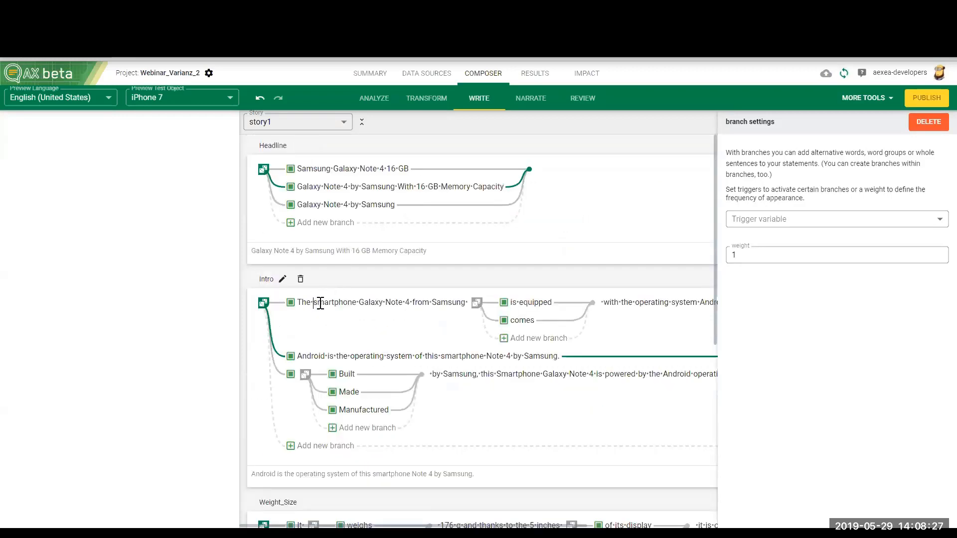
pyautogui.doubleClick(320, 303)
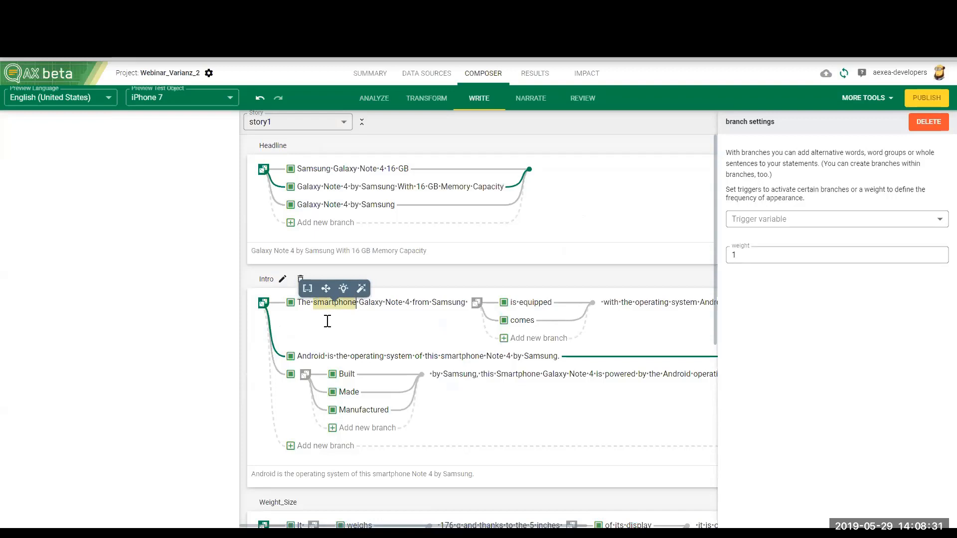
pyautogui.click(325, 289)
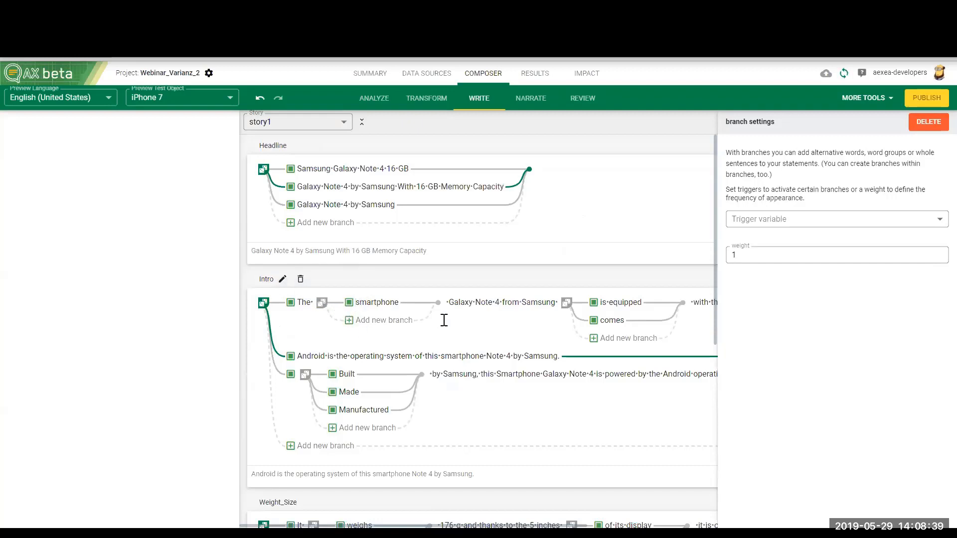
pyautogui.write('*')
pyautogui.write('*')
pyautogui.click(370, 320)
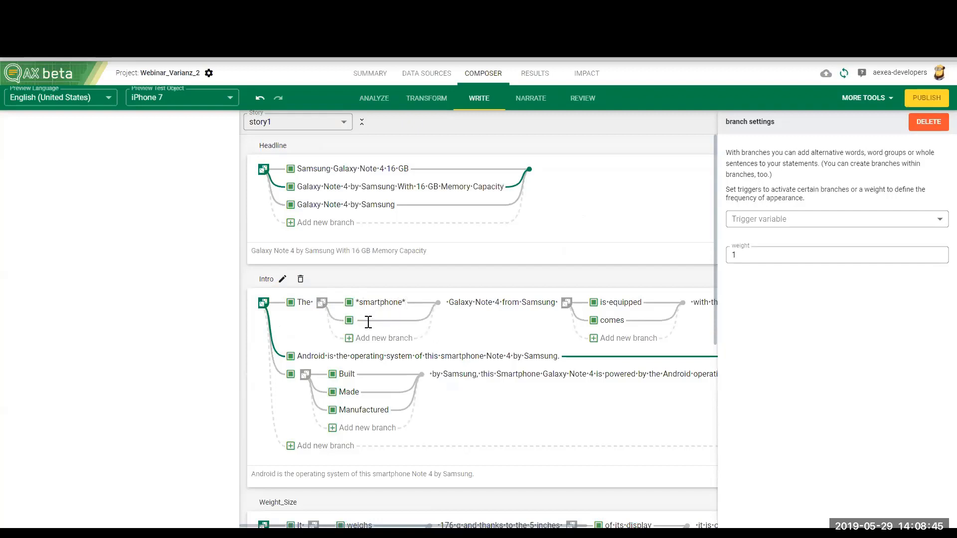
pyautogui.write('smartphone')
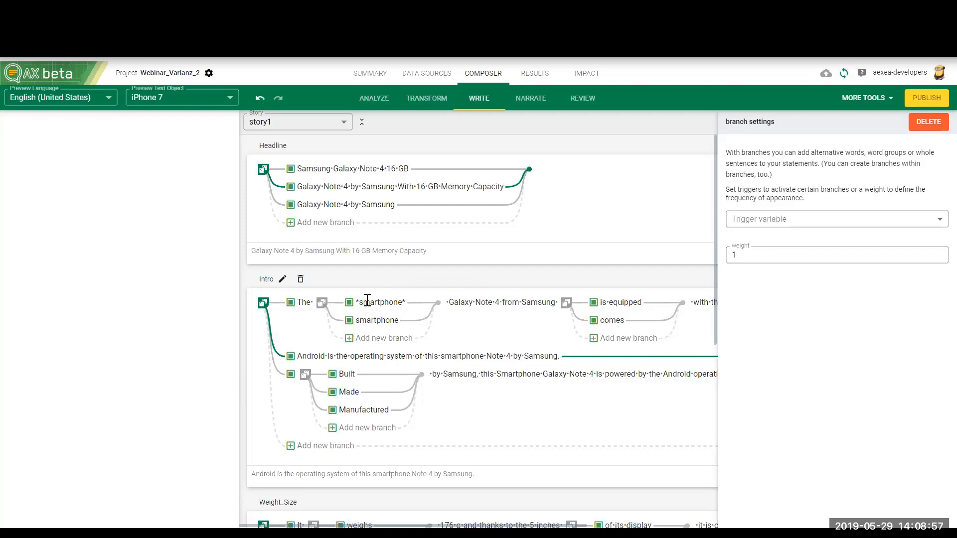
pyautogui.click(319, 308)
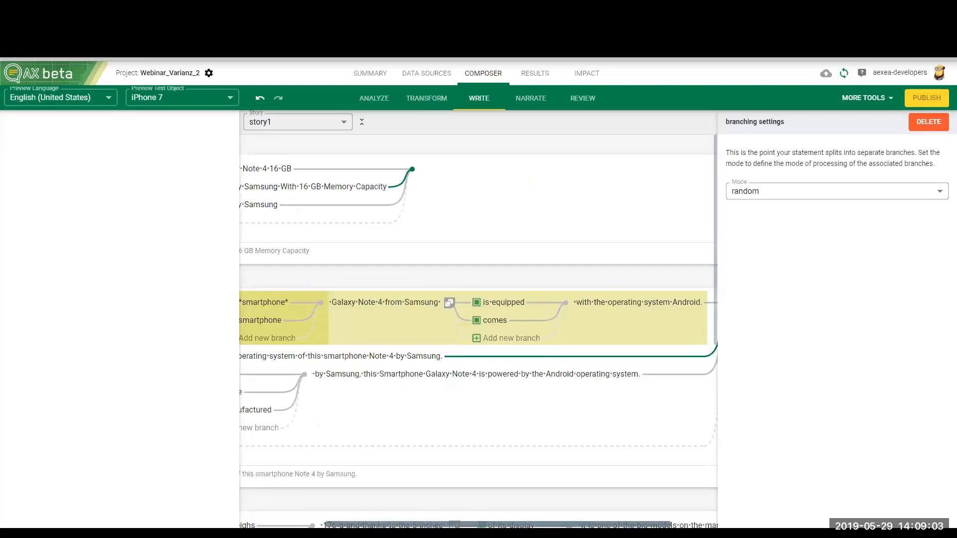
# Step: Branch "smartphone" in the second Intro sentence, add a plain "smartphone" alternative and mark the original word as "*smartphone*"
pyautogui.moveTo(404, 525); pyautogui.dragTo(341, 525)
pyautogui.click(417, 368)
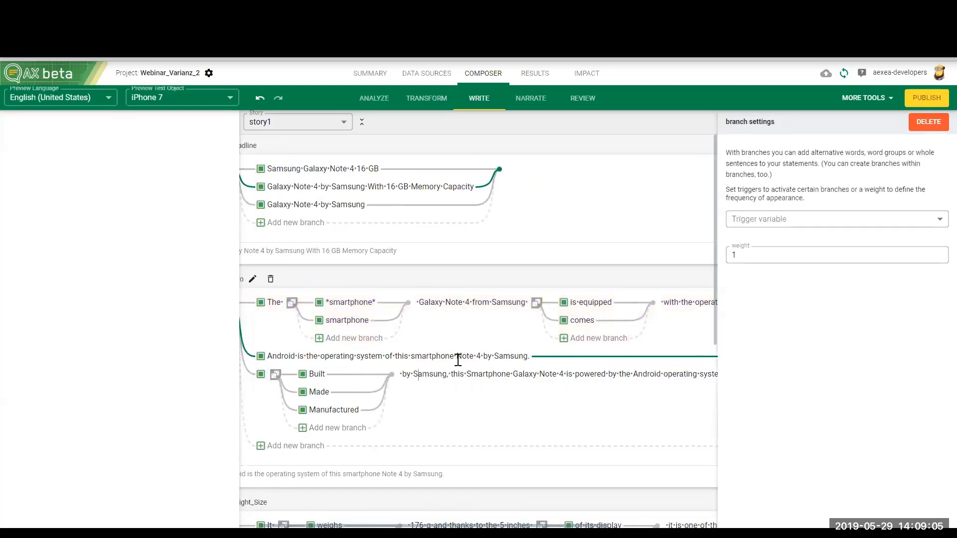
pyautogui.doubleClick(449, 356)
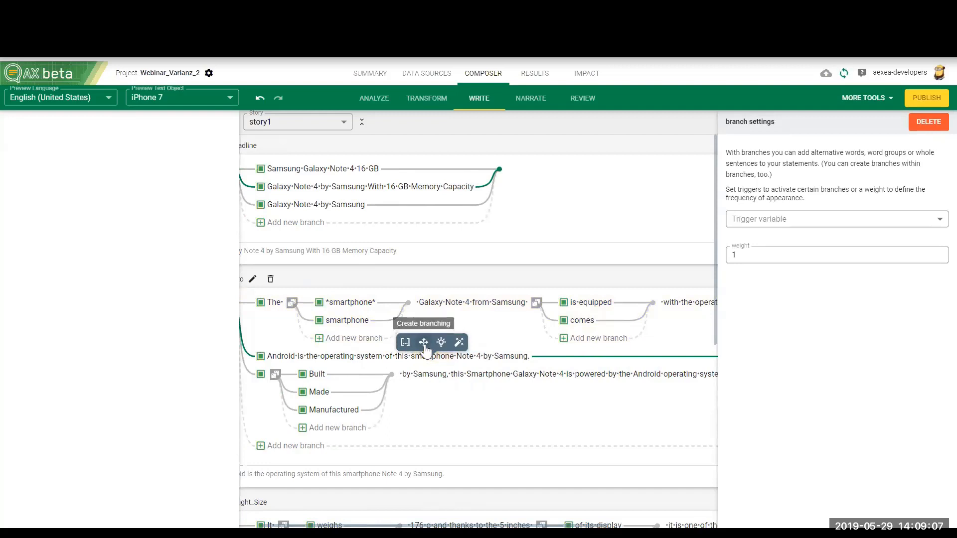
pyautogui.click(406, 342)
pyautogui.doubleClick(465, 357)
pyautogui.hotkey('ctrl', 'c')
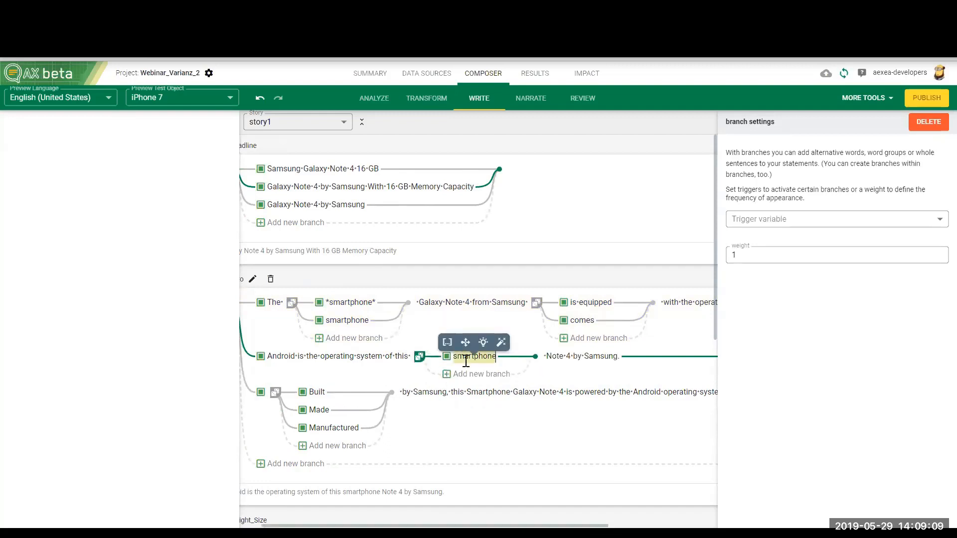
pyautogui.click(474, 374)
pyautogui.hotkey('ctrl', 'v')
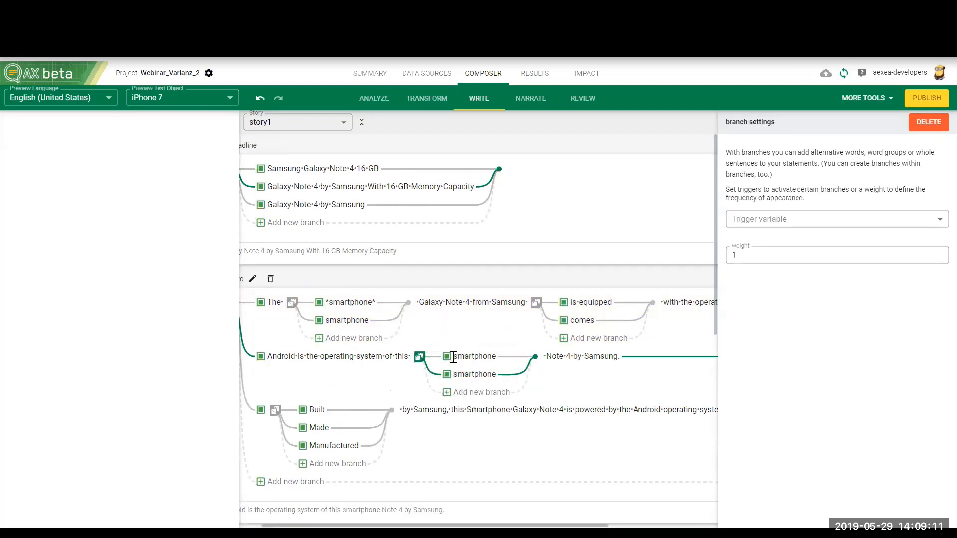
pyautogui.click(453, 357)
pyautogui.write('*')
pyautogui.click(501, 357)
pyautogui.write('*')
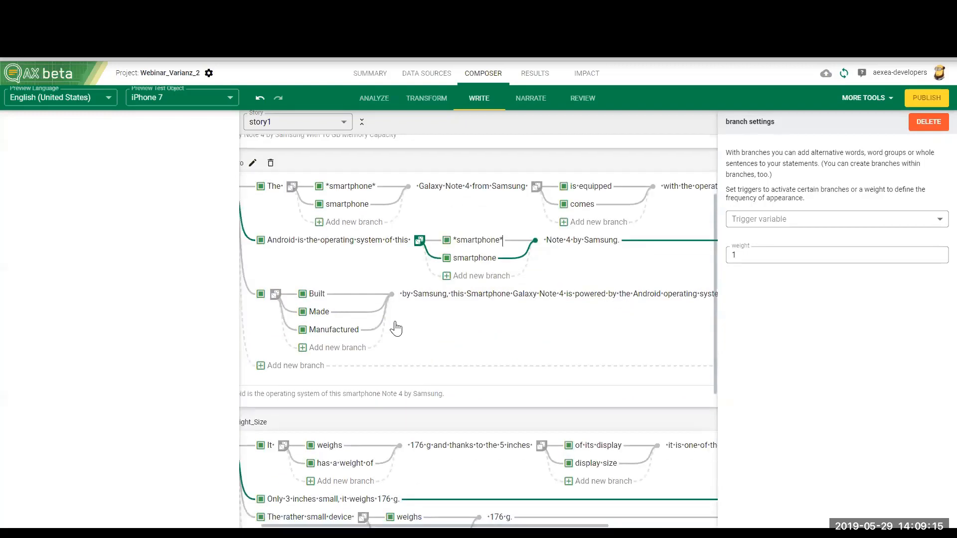
# Step: In the third Intro sentence, make "Smartphone" lowercase and branch it into "*smartphone*" and plain "smartphone"
pyautogui.scroll(-2, 428, 364)
pyautogui.moveTo(468, 297); pyautogui.dragTo(511, 296)
pyautogui.write('s')
pyautogui.click(480, 281)
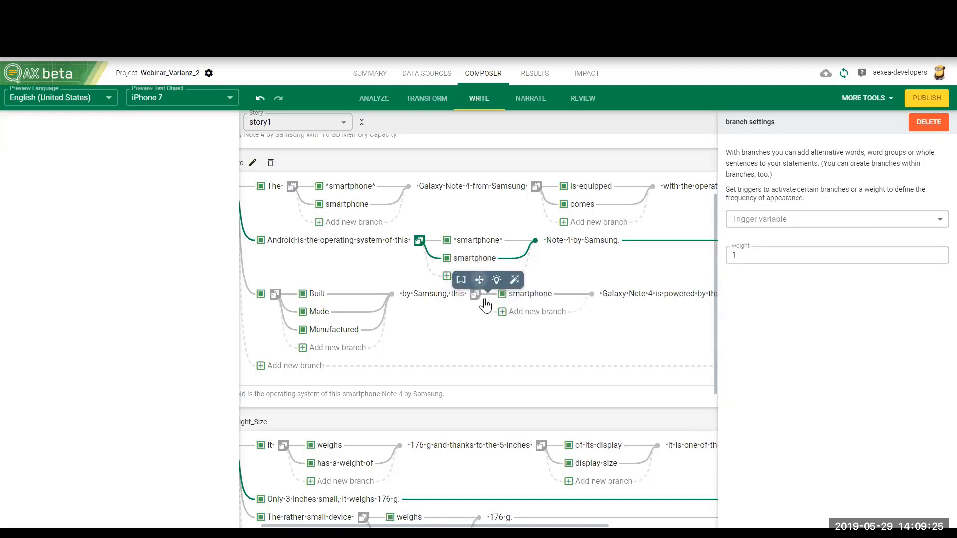
pyautogui.click(511, 294)
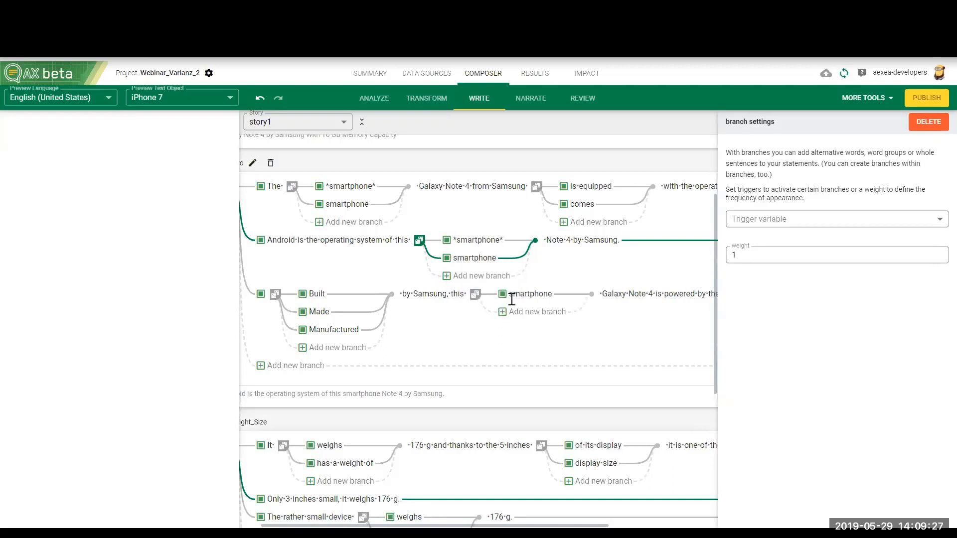
pyautogui.write('*')
pyautogui.click(557, 295)
pyautogui.write('*')
pyautogui.click(533, 311)
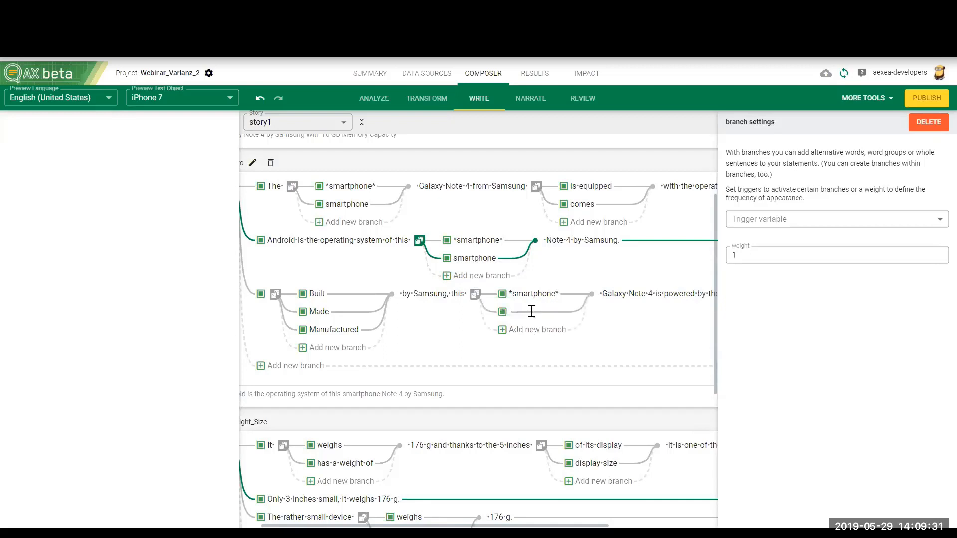
pyautogui.write('smartphone')
# Step: Render the iPhone 7 text and regenerate it twice to check the italic formatting of the word "smartphone"
pyautogui.scroll(2, 455, 311)
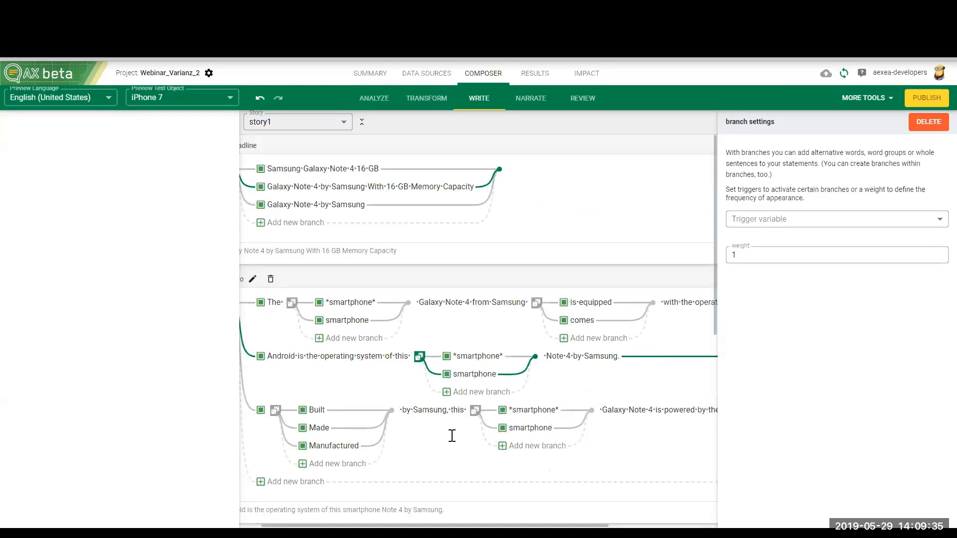
pyautogui.hscroll(-2, 386, 305)
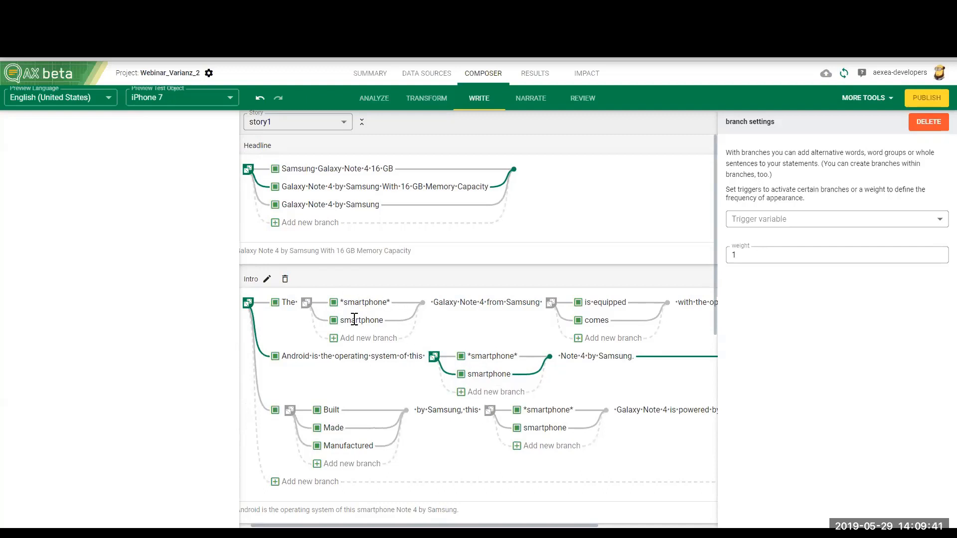
pyautogui.click(583, 98)
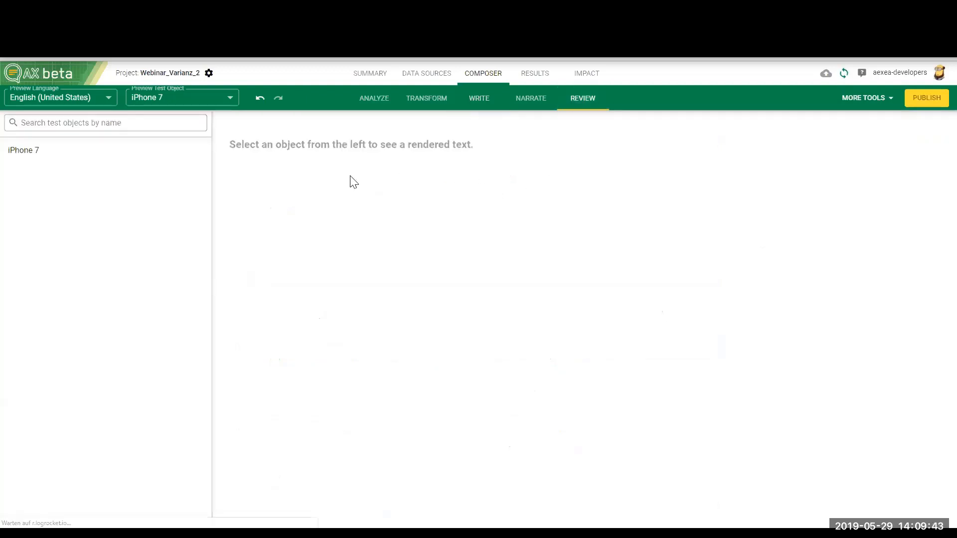
pyautogui.click(152, 154)
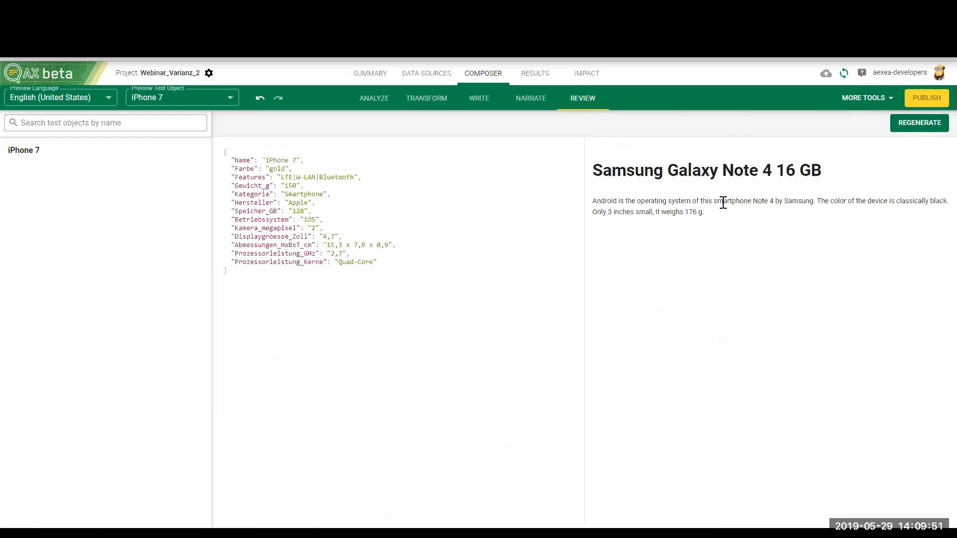
pyautogui.click(914, 127)
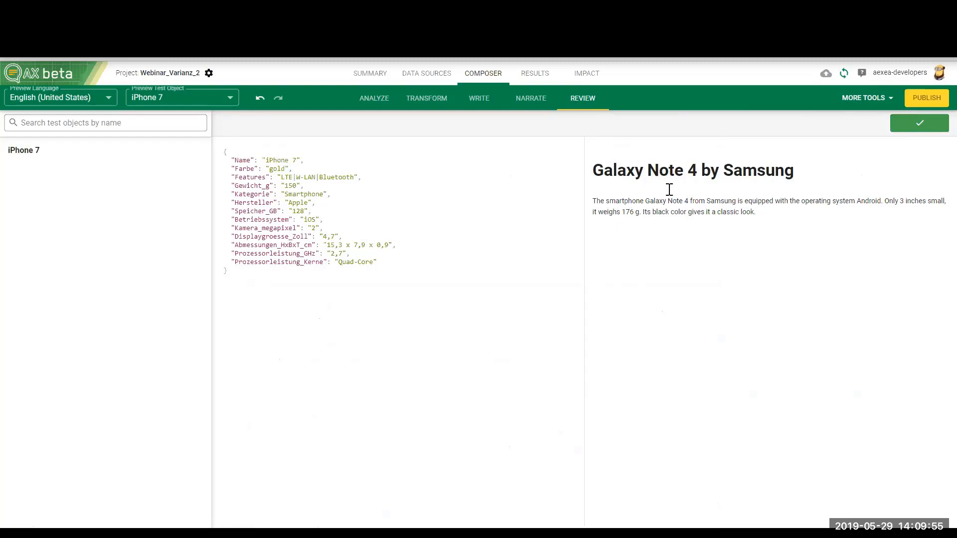
pyautogui.click(900, 127)
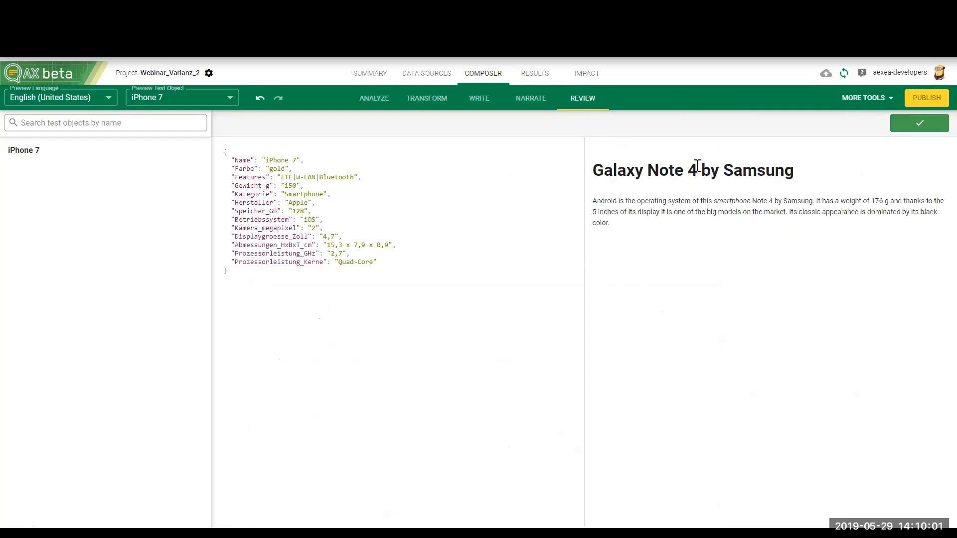
pyautogui.moveTo(714, 201); pyautogui.dragTo(751, 201)
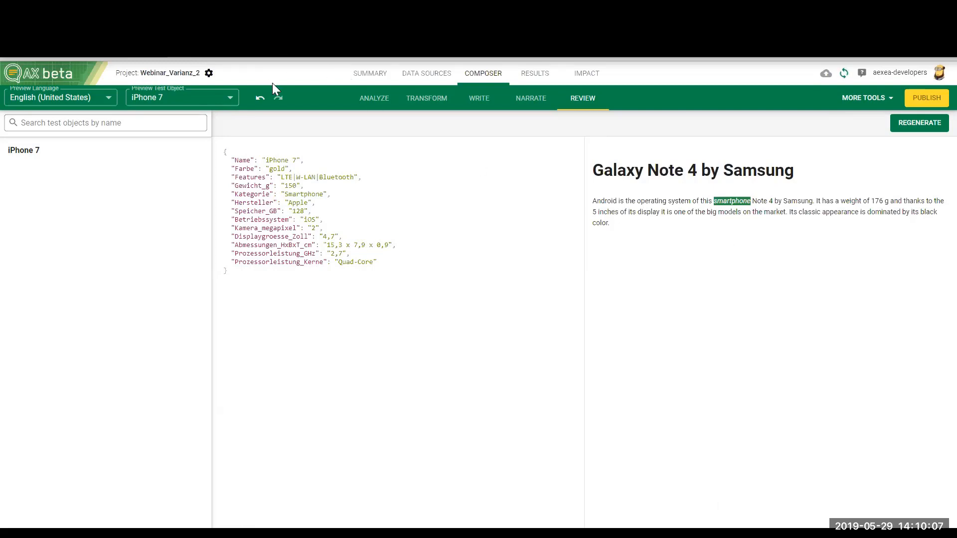
# Step: Change the marked "smartphone" branch in all three Intro sentences to bold by writing it as "**smartphone**"
pyautogui.click(478, 100)
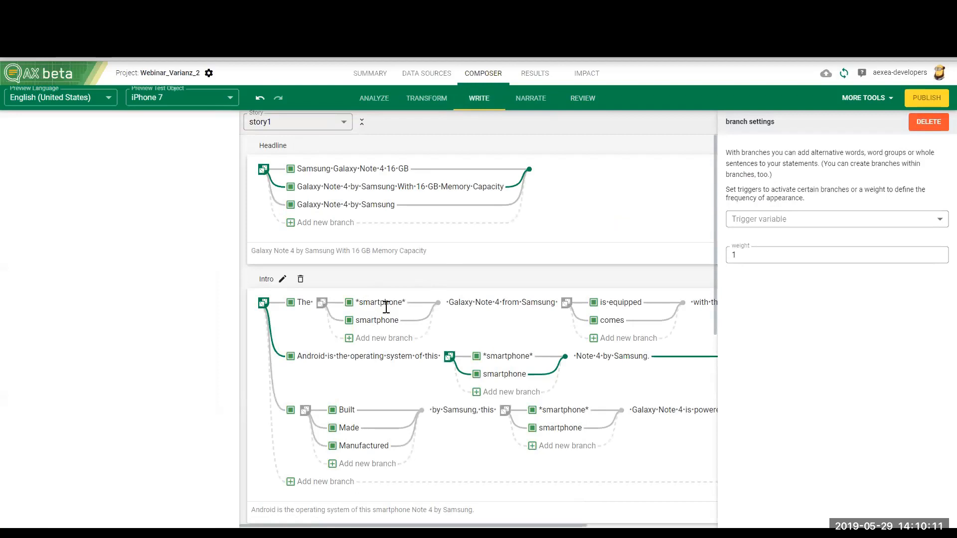
pyautogui.write('*')
pyautogui.click(406, 303)
pyautogui.write('*')
pyautogui.click(486, 356)
pyautogui.write('*')
pyautogui.click(535, 358)
pyautogui.write('*')
pyautogui.click(543, 410)
pyautogui.write('*')
pyautogui.click(592, 410)
pyautogui.write('*')
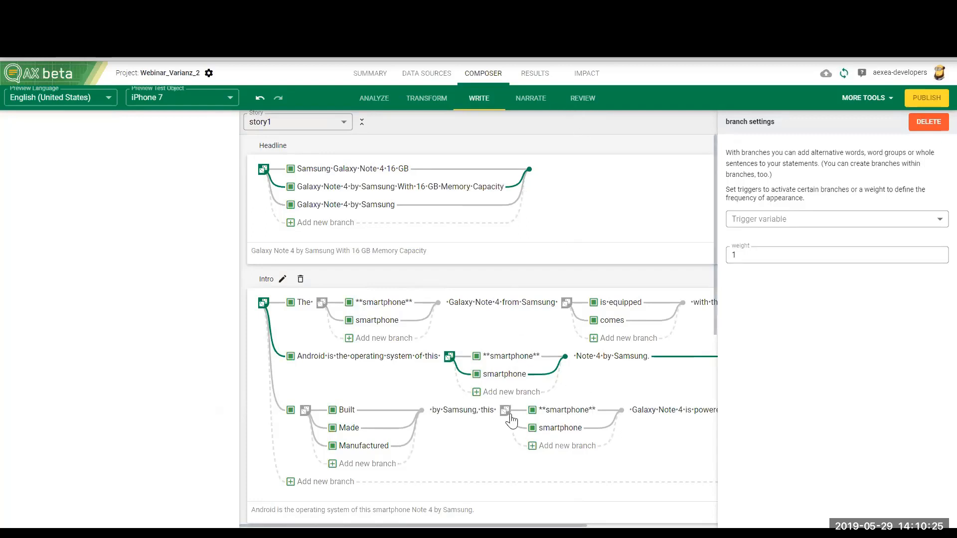
# Step: Regenerate the rendered iPhone 7 text to check the bold "smartphone" variant, and return to editing the story1 statements
pyautogui.click(527, 99)
pyautogui.click(573, 101)
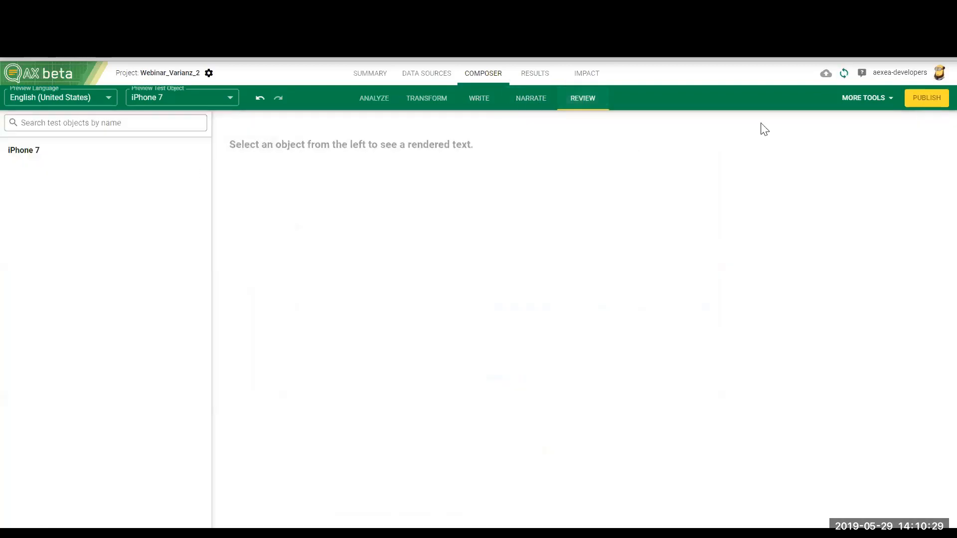
pyautogui.click(149, 151)
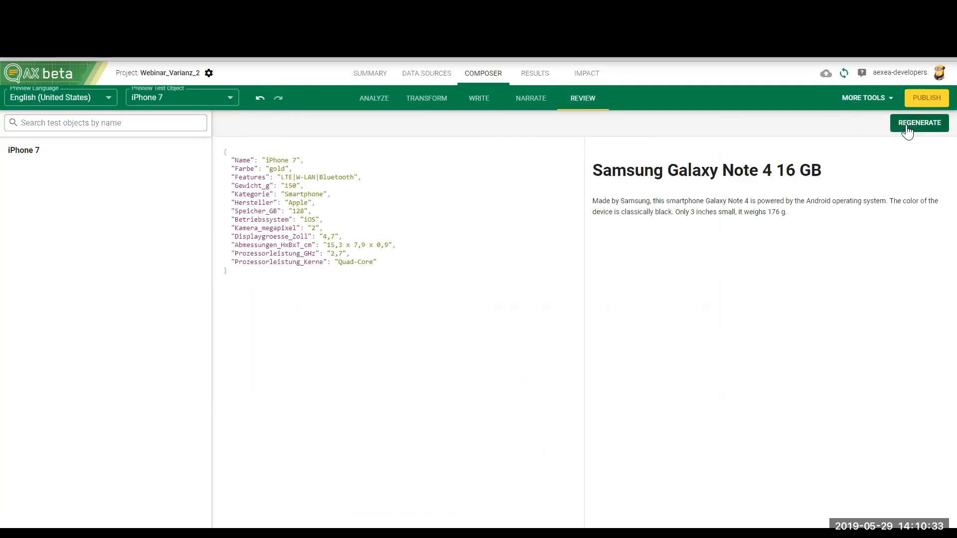
pyautogui.click(907, 130)
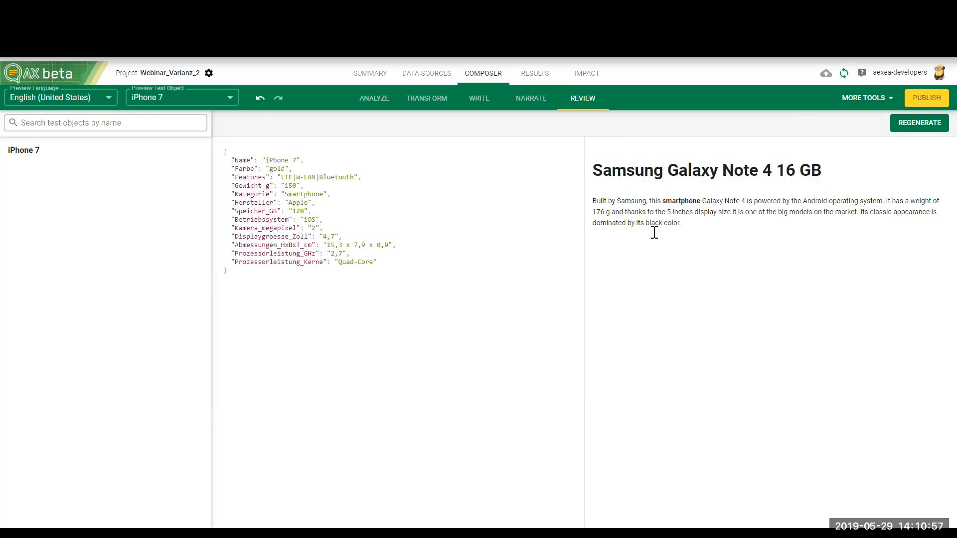
pyautogui.click(483, 102)
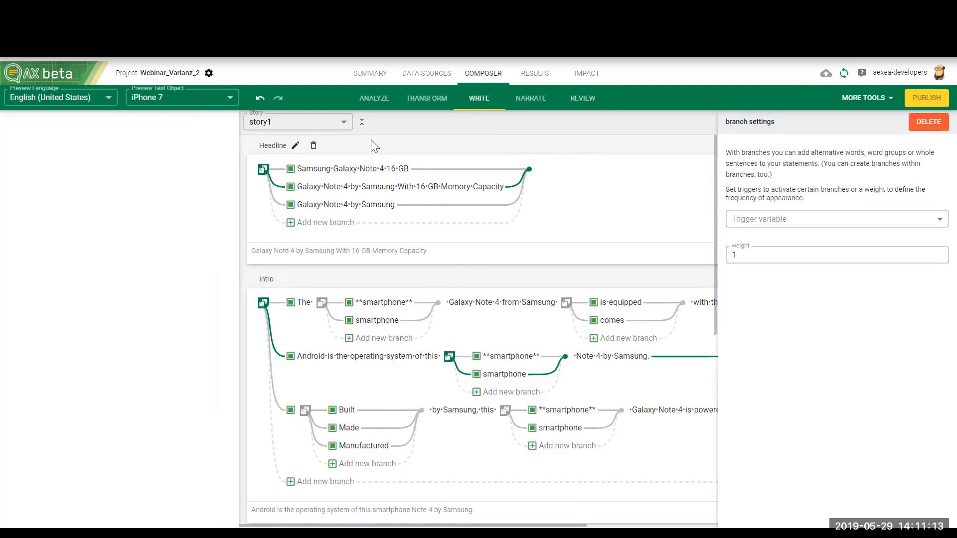
# Step: Collapse the story1 statement headers and create a new story named "not_a_smartphone"
pyautogui.click(362, 121)
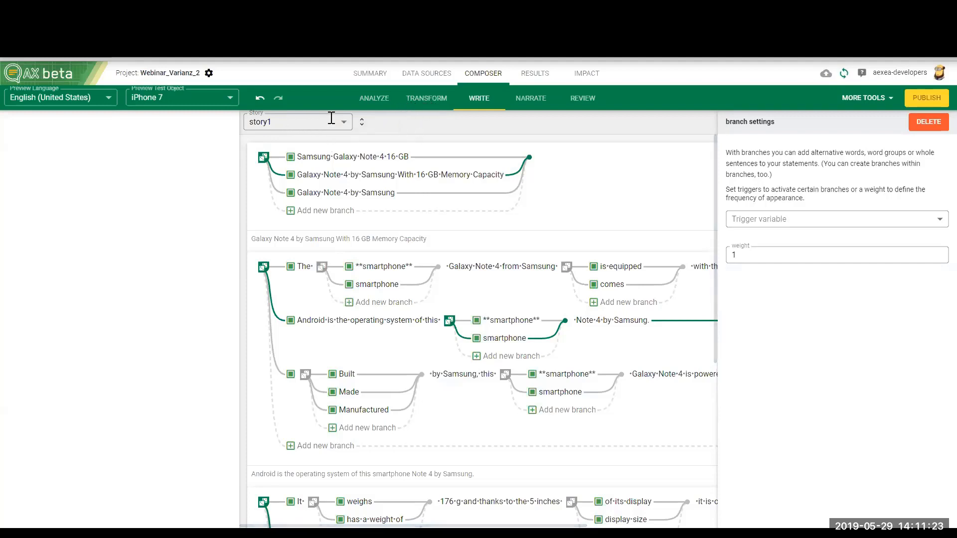
pyautogui.click(530, 98)
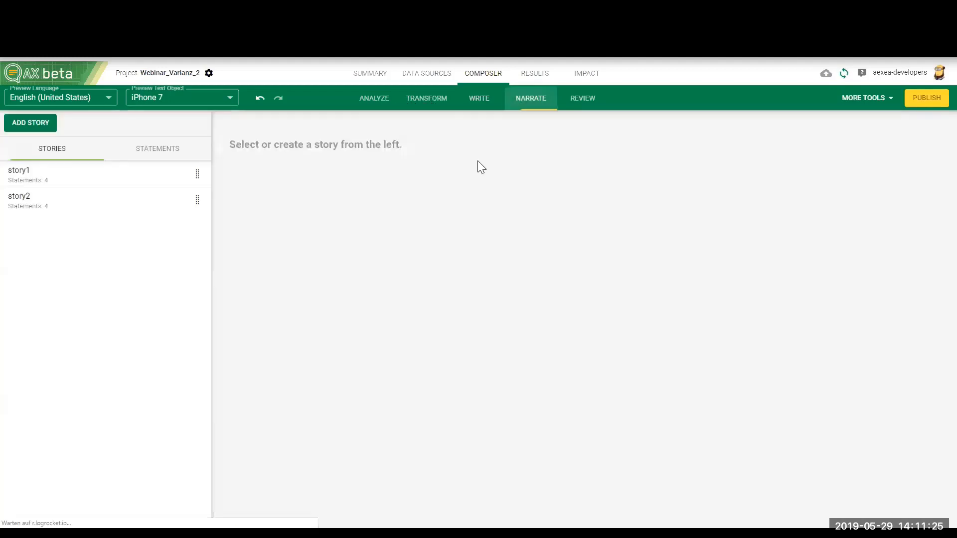
pyautogui.click(31, 125)
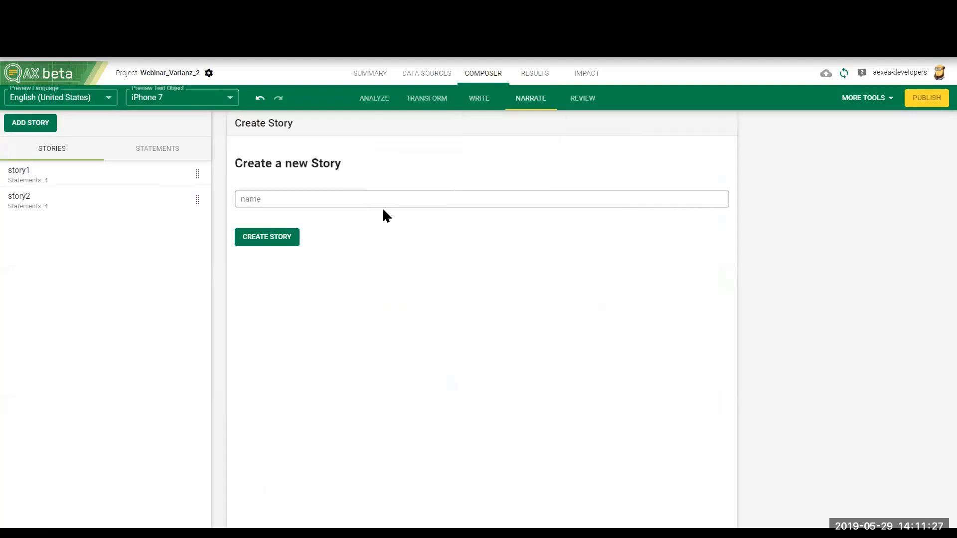
pyautogui.click(296, 203)
pyautogui.write('not_')
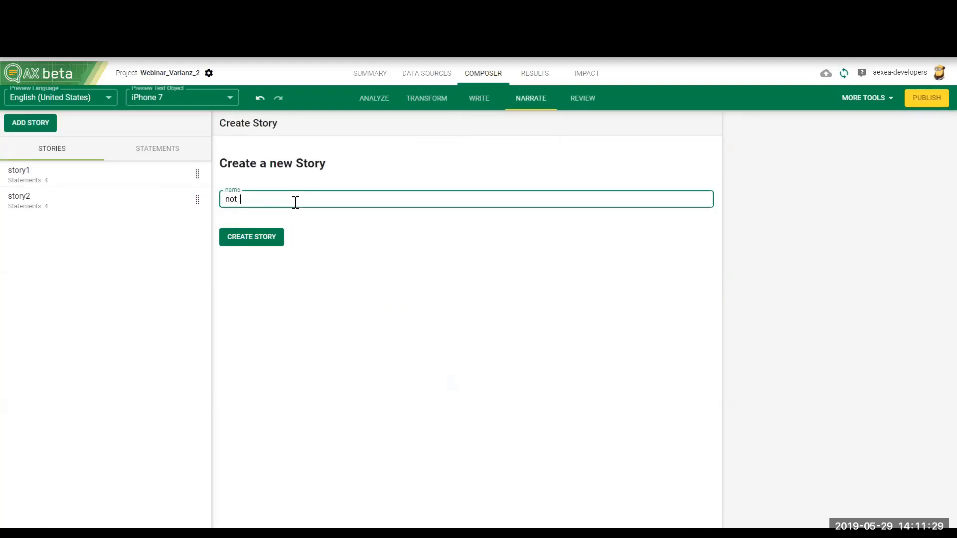
pyautogui.write('a_smartphone')
pyautogui.click(257, 242)
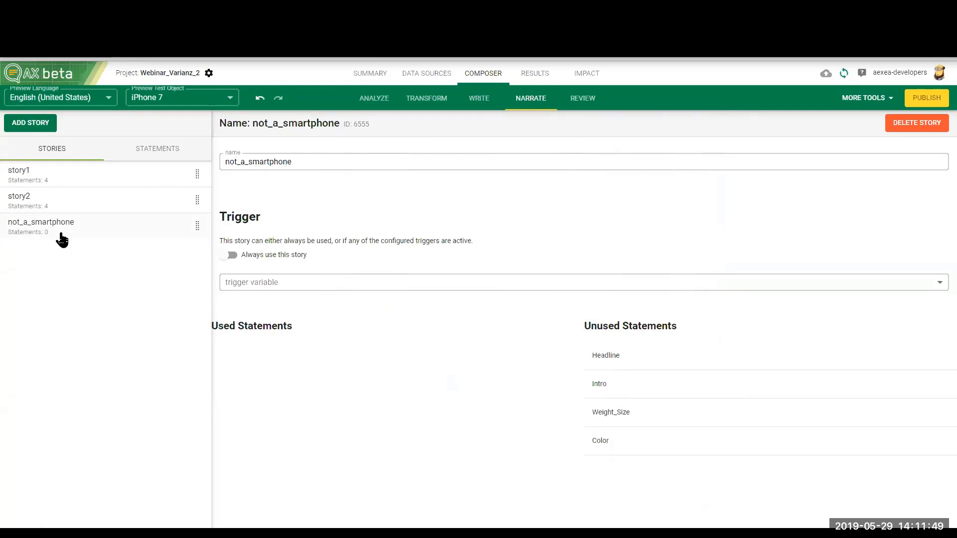
# Step: Generate a STRING data node from the category field of the analyzed English data
pyautogui.click(373, 99)
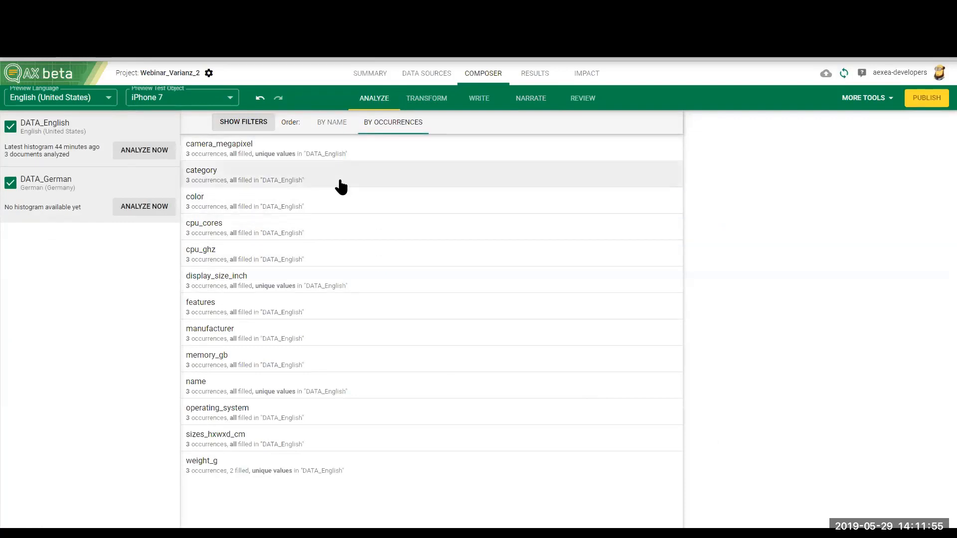
pyautogui.click(250, 181)
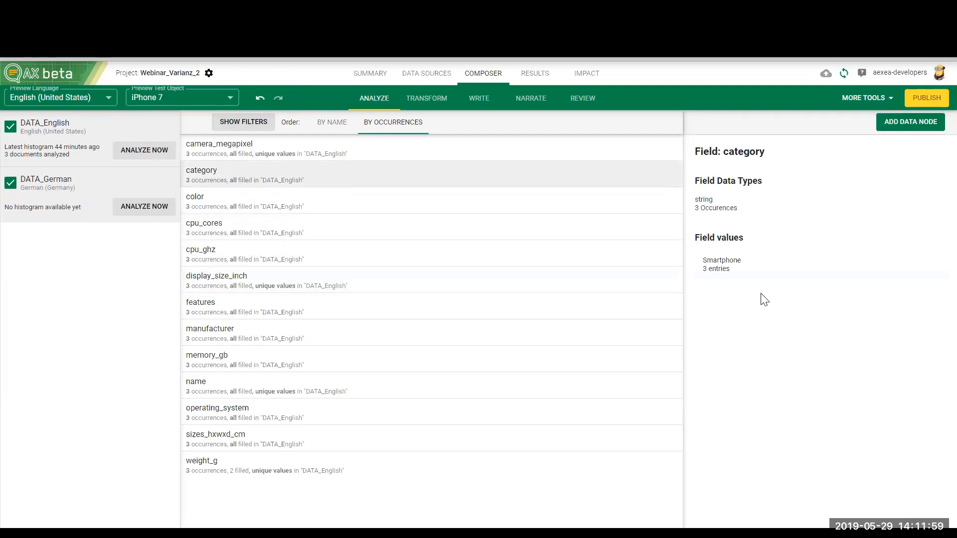
pyautogui.doubleClick(708, 264)
pyautogui.click(895, 124)
pyautogui.click(650, 264)
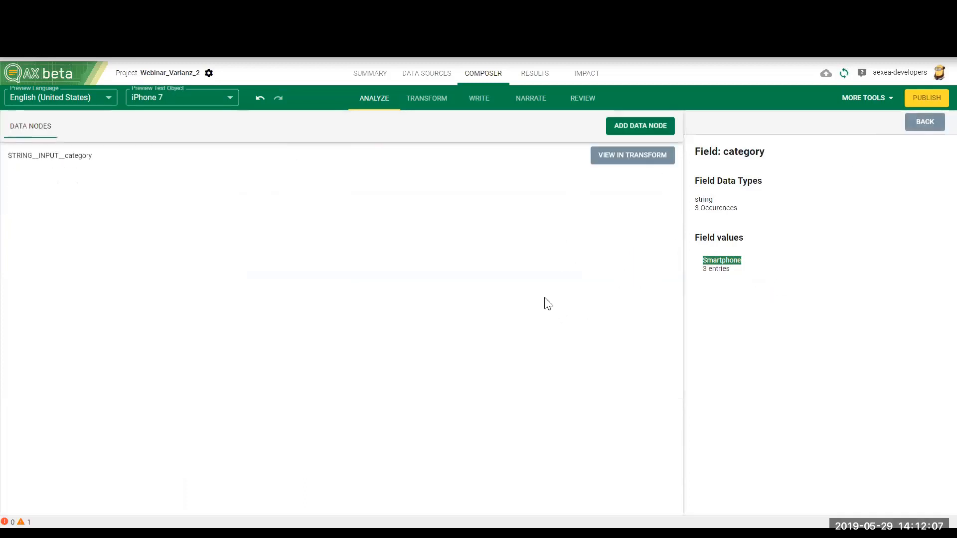
# Step: View the category data node in Transform and move the VOC__category phrase node up, away from the trigger node
pyautogui.click(603, 159)
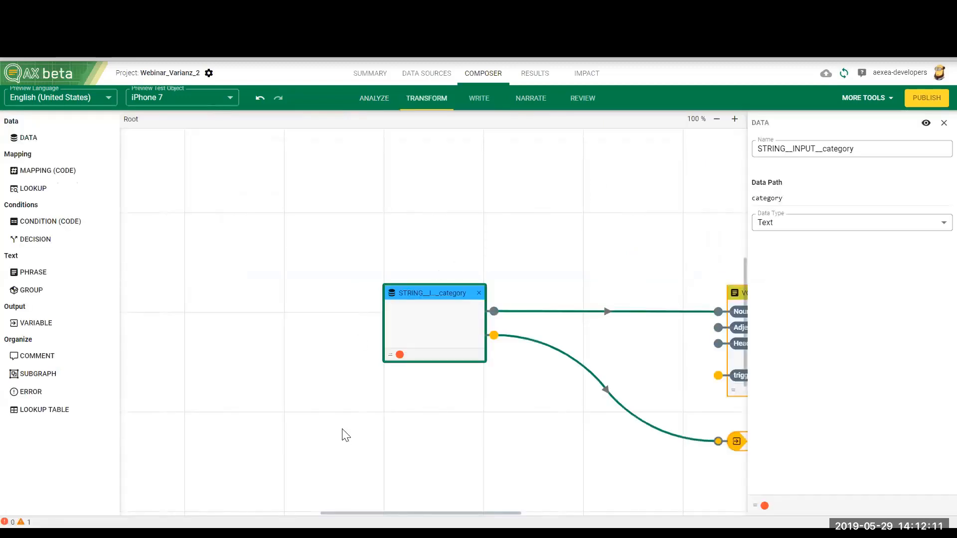
pyautogui.moveTo(353, 510); pyautogui.dragTo(418, 512)
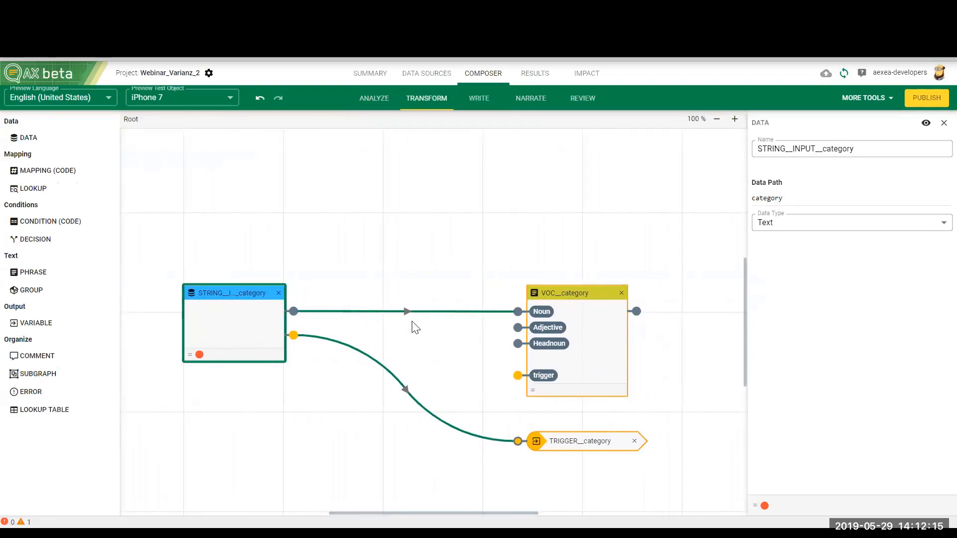
pyautogui.moveTo(558, 295); pyautogui.dragTo(586, 180)
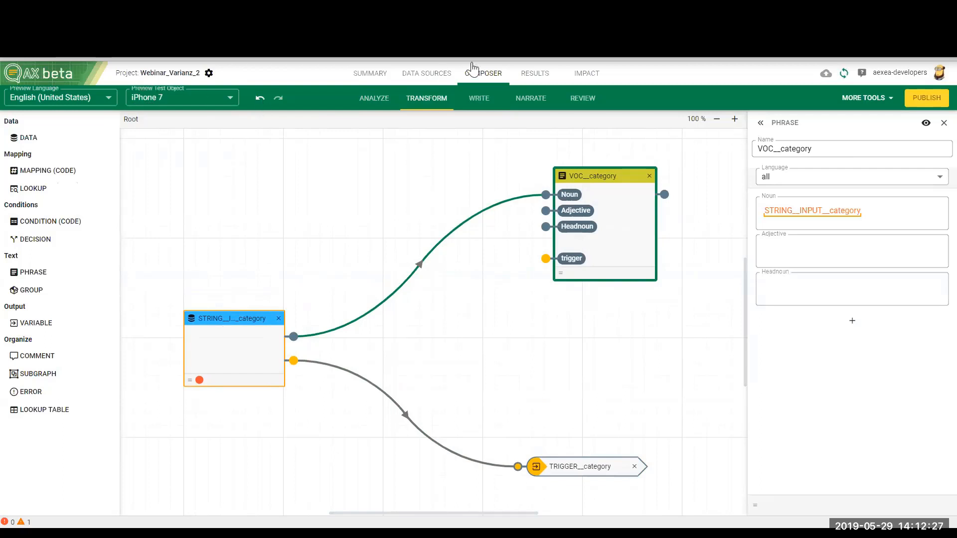
# Step: Check the category field in the iPhone 7 document of DATA_English and return to the STRING__INPUT__category node
pyautogui.click(432, 74)
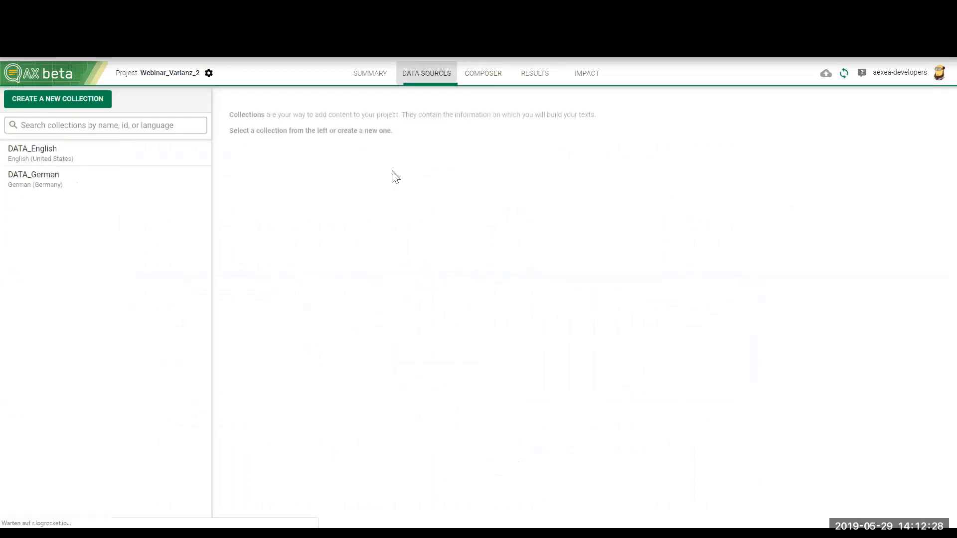
pyautogui.click(88, 160)
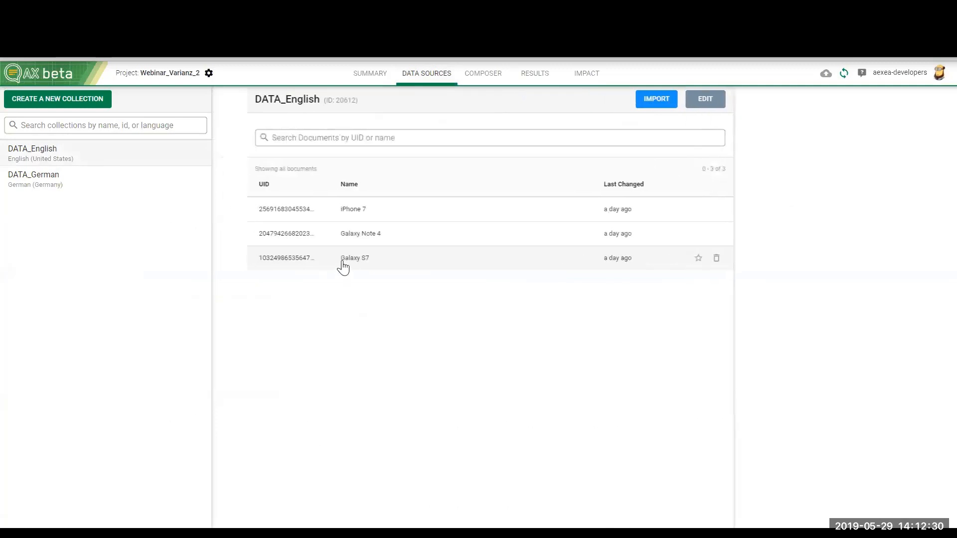
pyautogui.click(348, 213)
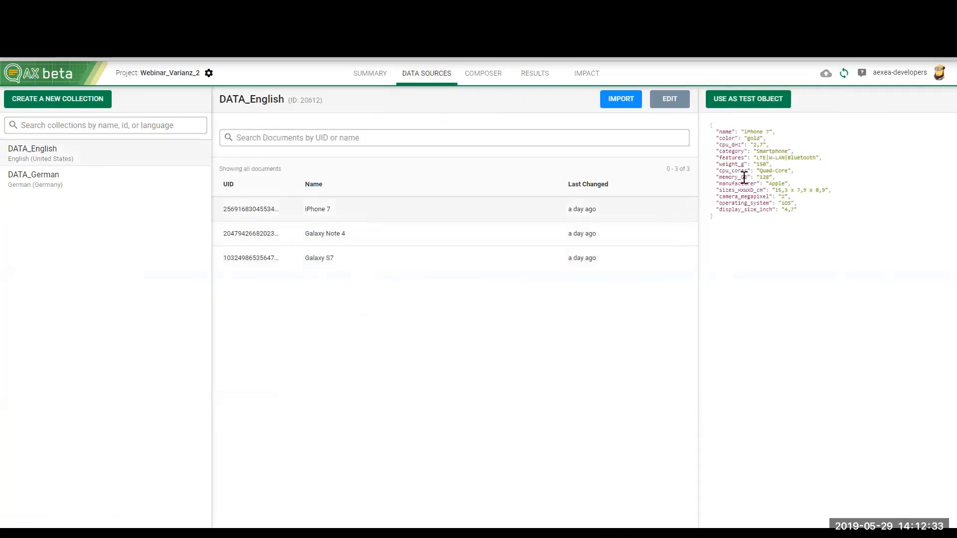
pyautogui.doubleClick(738, 149)
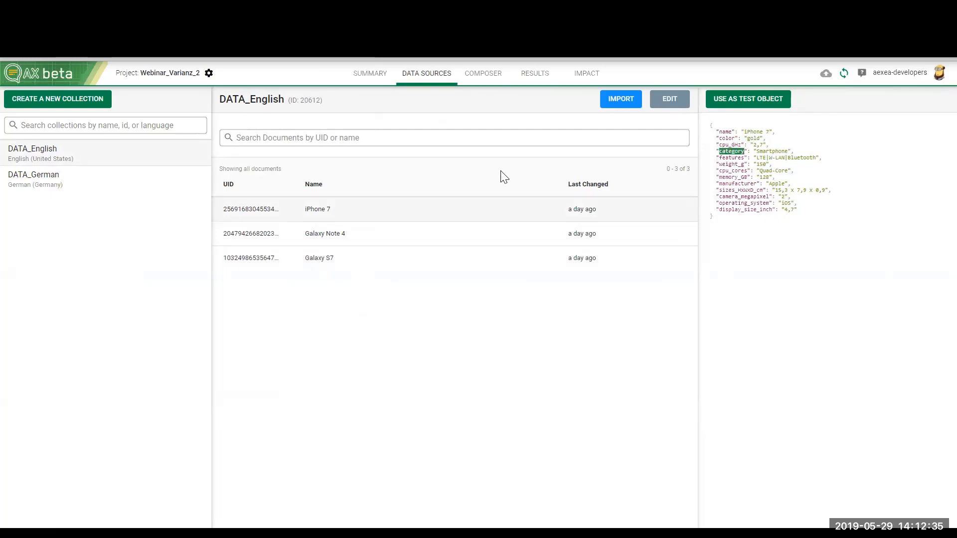
pyautogui.click(491, 75)
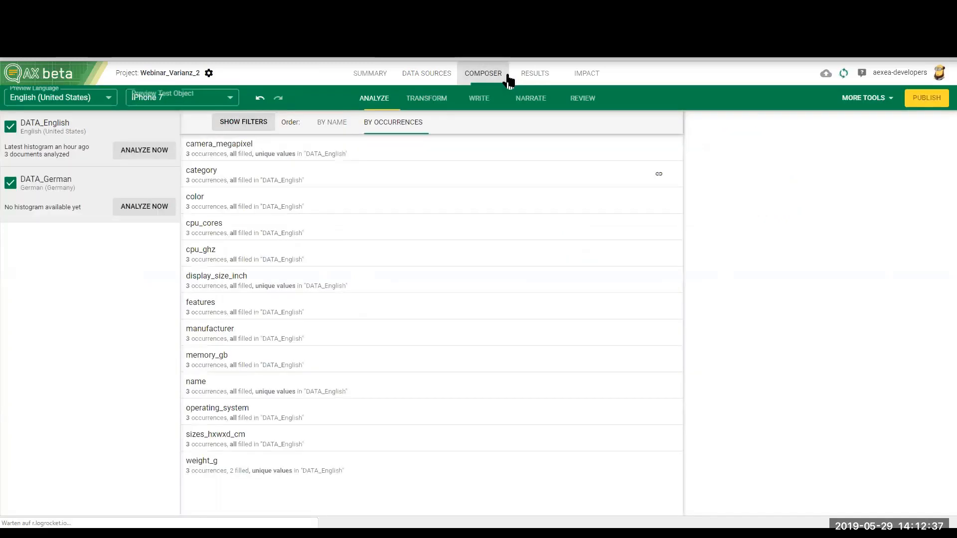
pyautogui.click(522, 76)
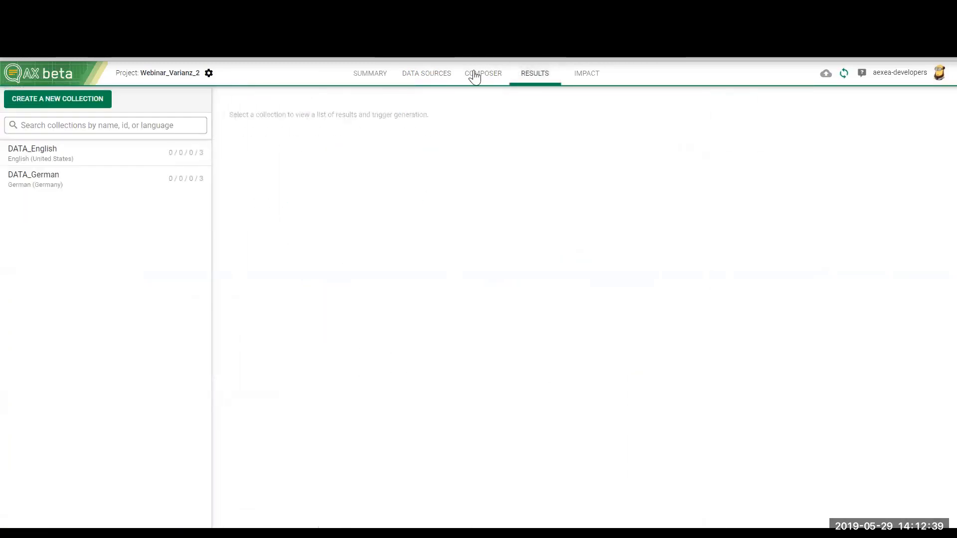
pyautogui.click(476, 73)
pyautogui.click(426, 98)
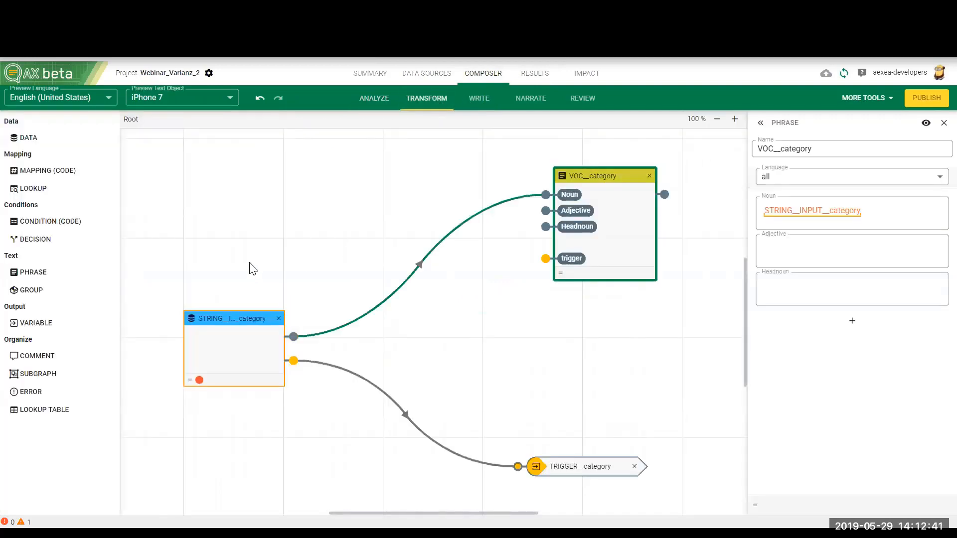
pyautogui.click(242, 344)
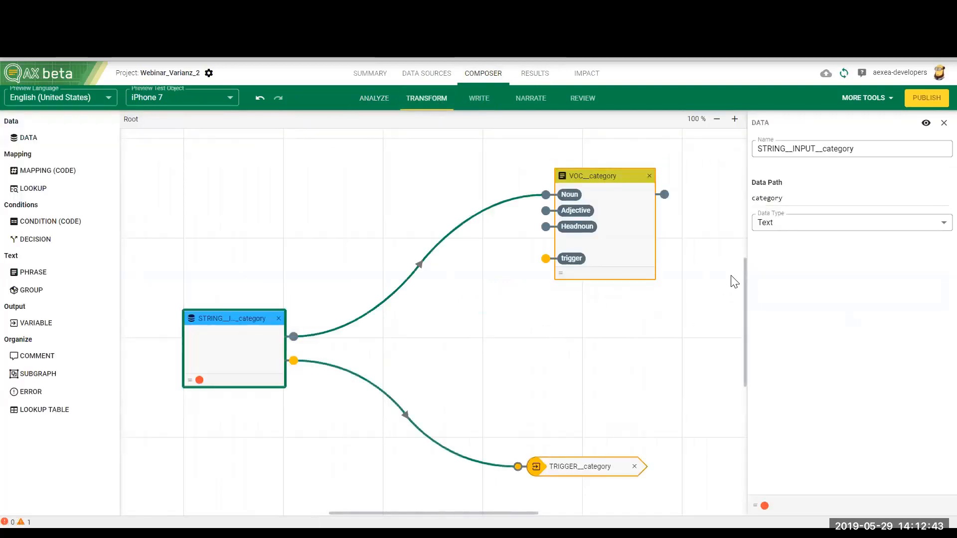
# Step: Try the data path "Category" on the STRING__INPUT__category node, restore it to "category", and reposition the node
pyautogui.click(230, 98)
pyautogui.click(182, 130)
pyautogui.moveTo(240, 319); pyautogui.dragTo(248, 268)
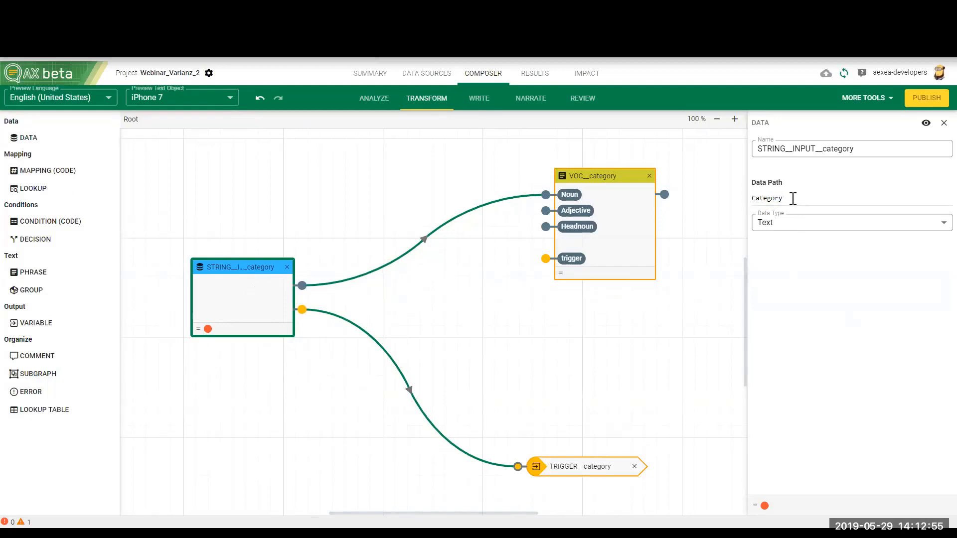
pyautogui.press('BackSpace')
pyautogui.write('c')
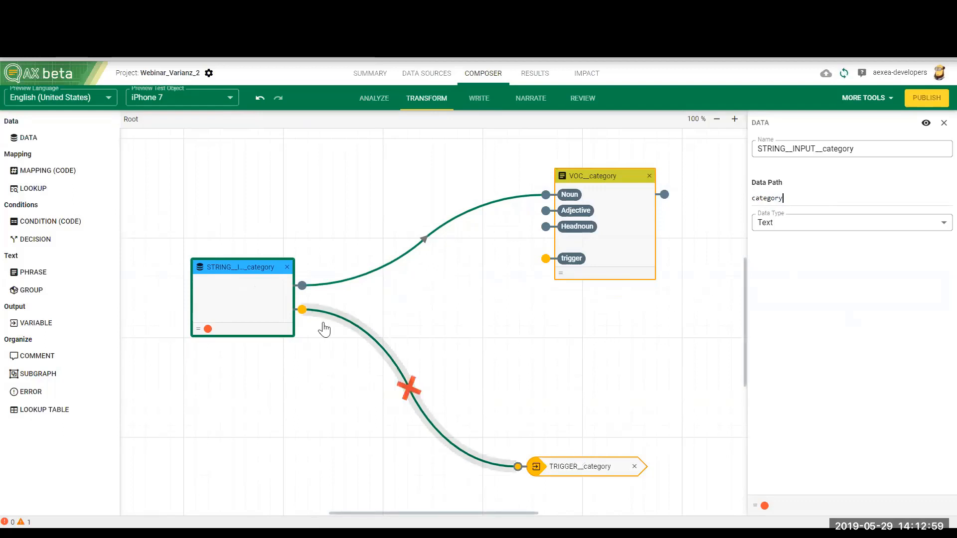
pyautogui.moveTo(246, 289); pyautogui.dragTo(244, 303)
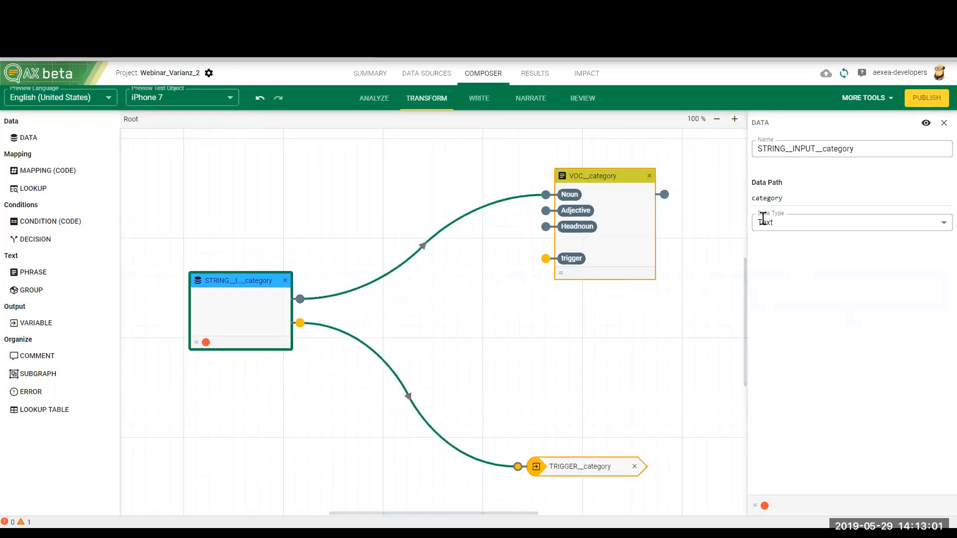
# Step: Reselect Text as the data type of the STRING__INPUT__category node and reopen its settings
pyautogui.click(791, 222)
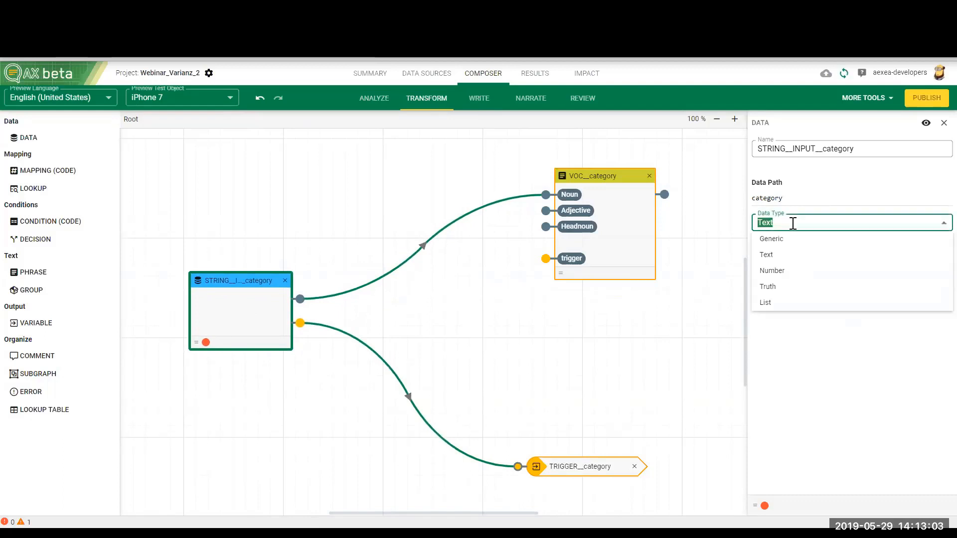
pyautogui.click(788, 254)
pyautogui.click(508, 305)
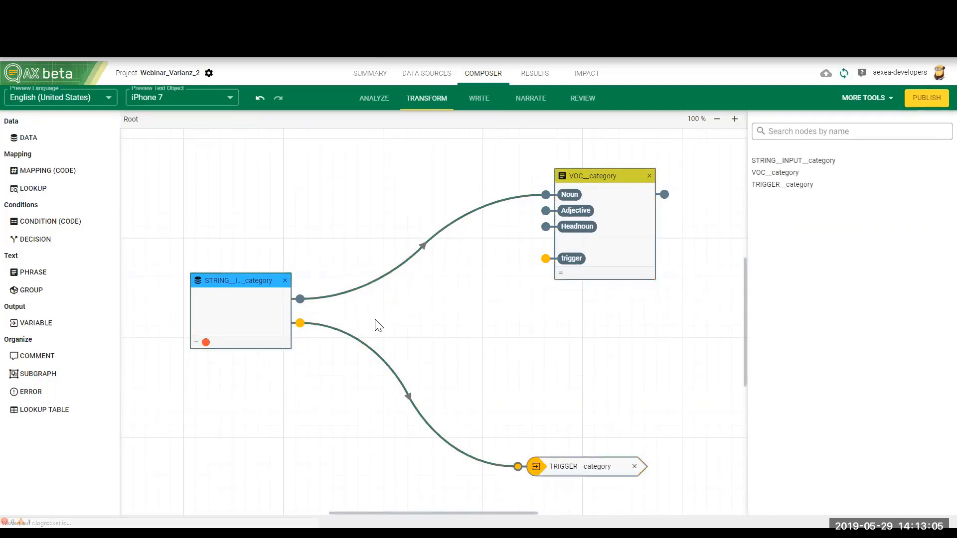
pyautogui.click(256, 310)
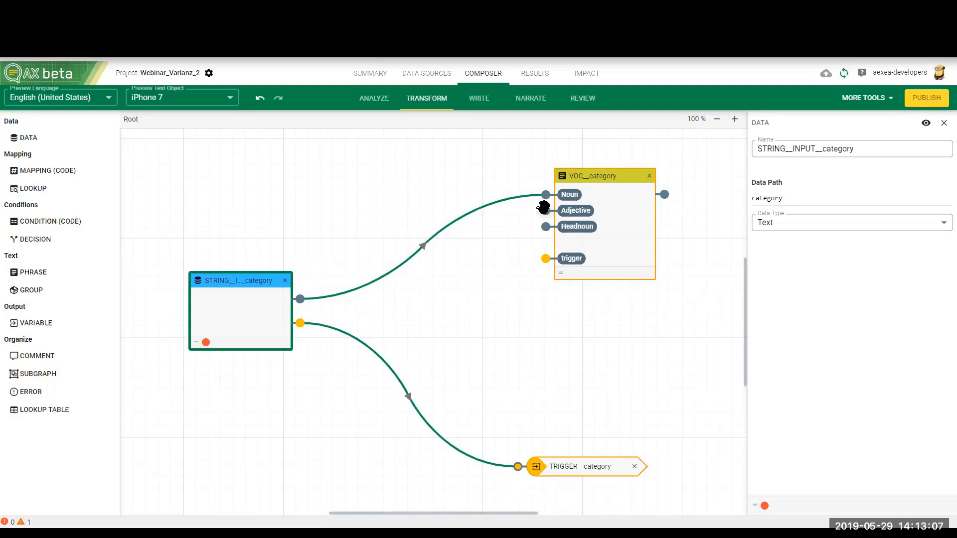
# Step: Analyze the DATA_English collection again and check the data node details of the category field
pyautogui.click(381, 102)
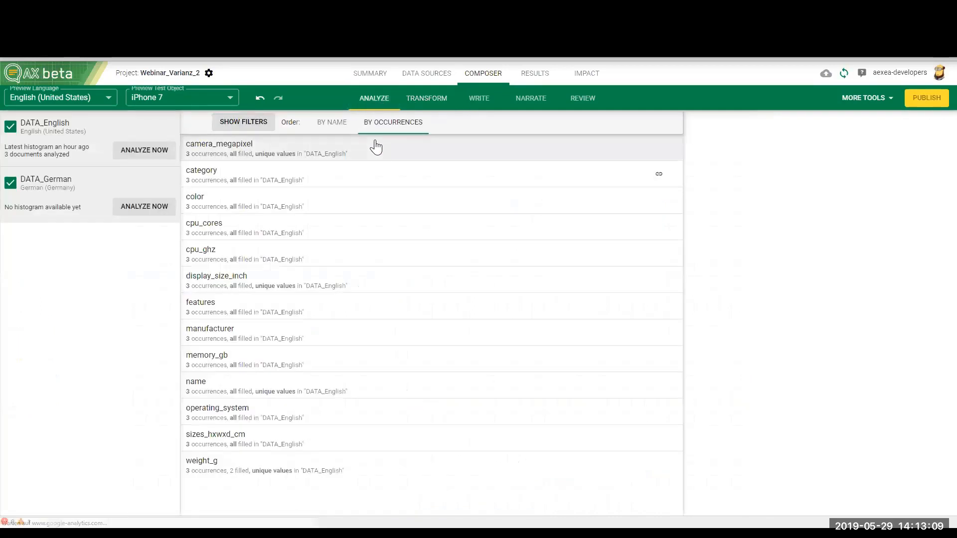
pyautogui.click(135, 151)
pyautogui.click(290, 174)
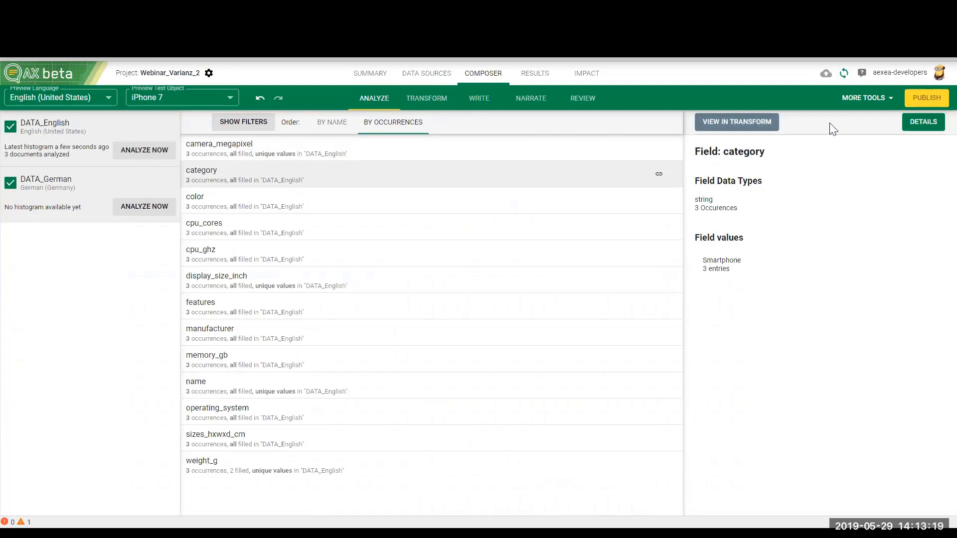
pyautogui.click(922, 122)
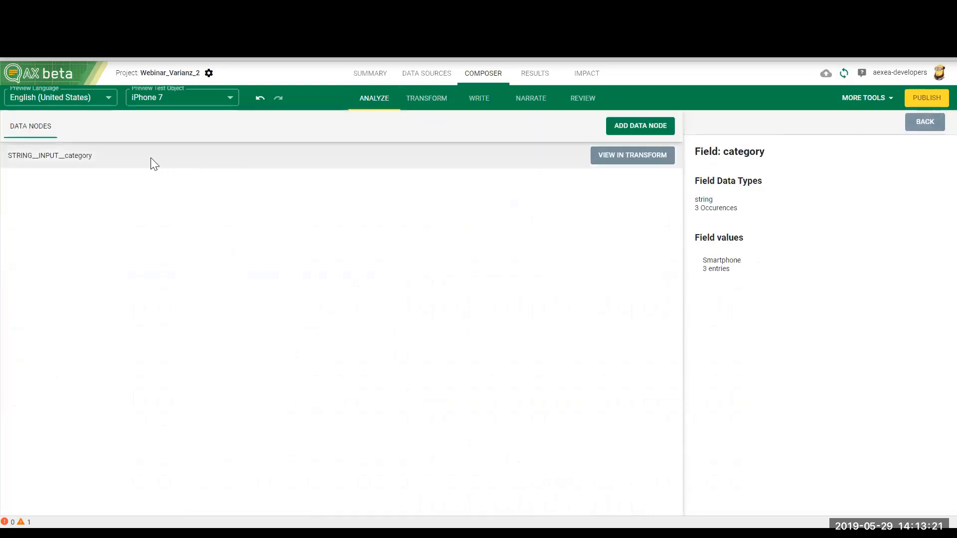
pyautogui.click(651, 130)
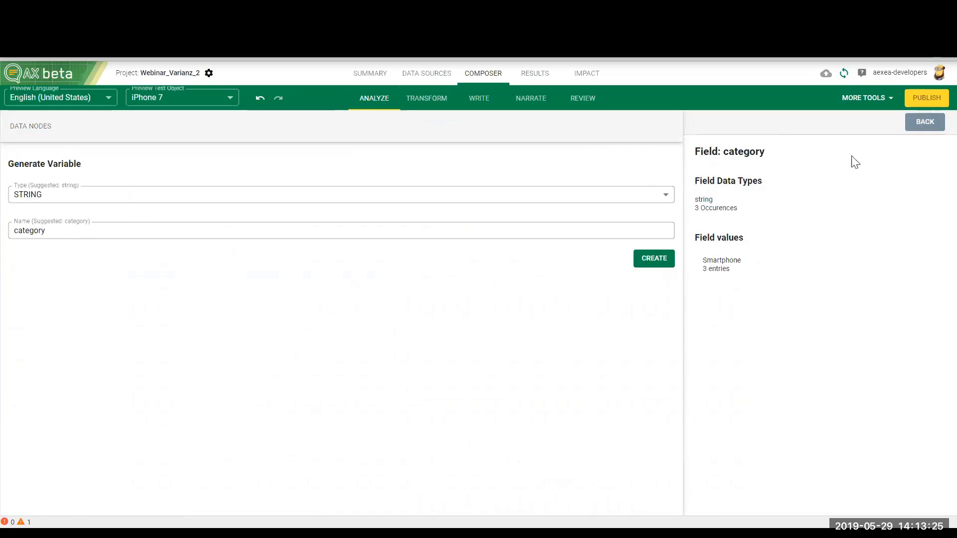
pyautogui.click(914, 125)
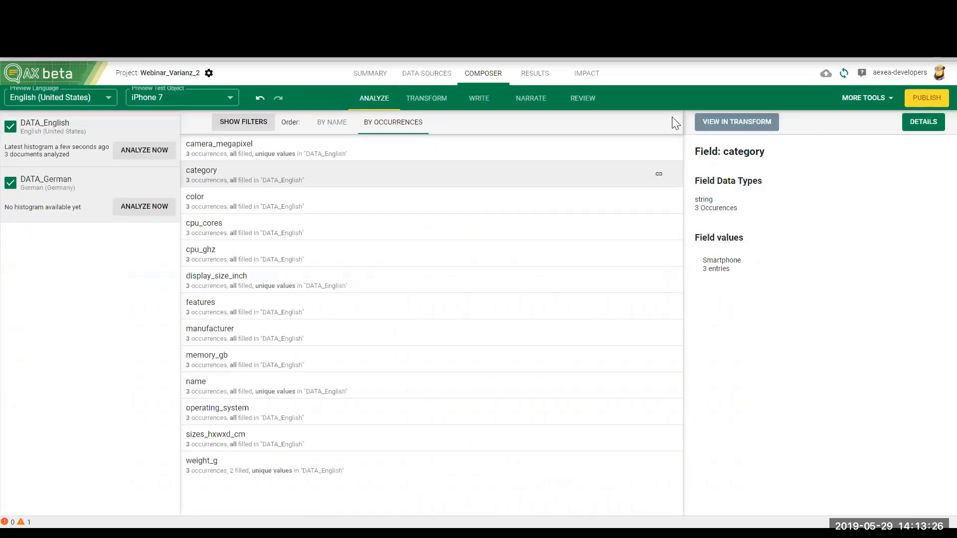
# Step: Set the language of the VOC__category phrase node to English (United States)
pyautogui.click(479, 99)
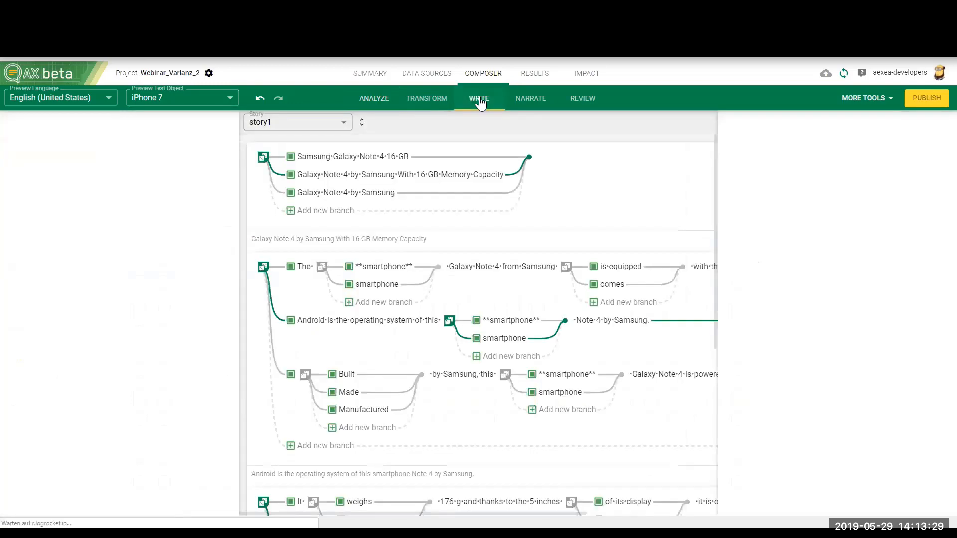
pyautogui.click(426, 98)
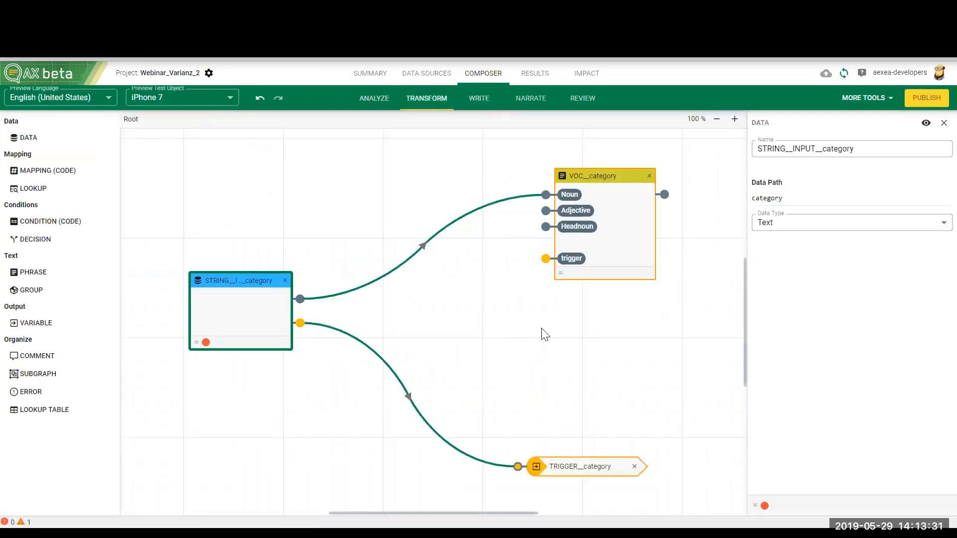
pyautogui.click(612, 220)
pyautogui.click(798, 179)
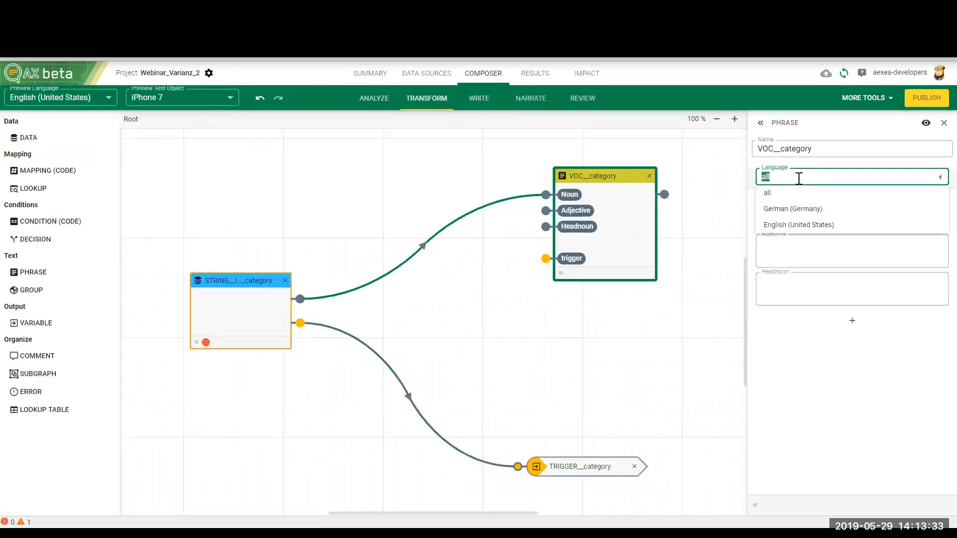
pyautogui.click(804, 225)
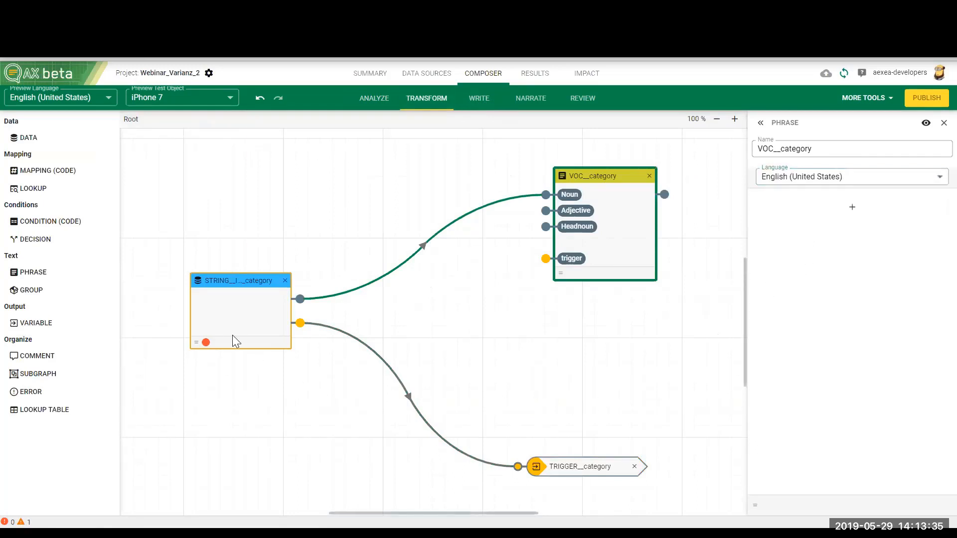
# Step: Delete the TRIGGER__category, VOC__category and STRING__INPUT__category nodes from the transform canvas
pyautogui.click(225, 311)
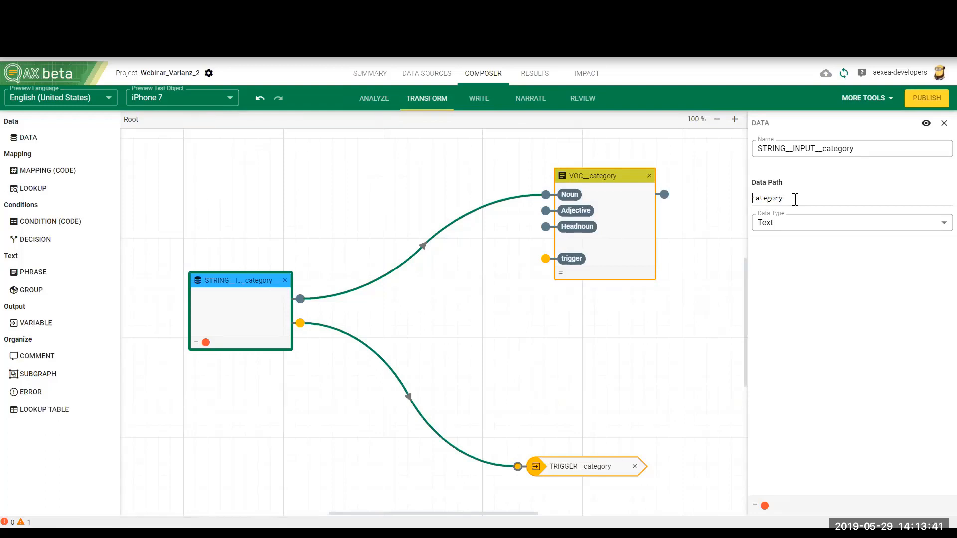
pyautogui.click(496, 327)
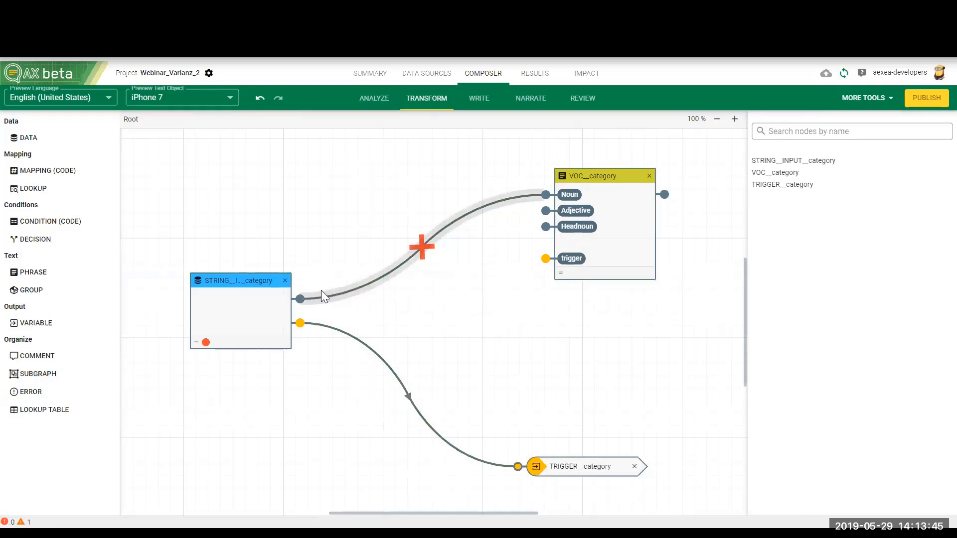
pyautogui.click(635, 465)
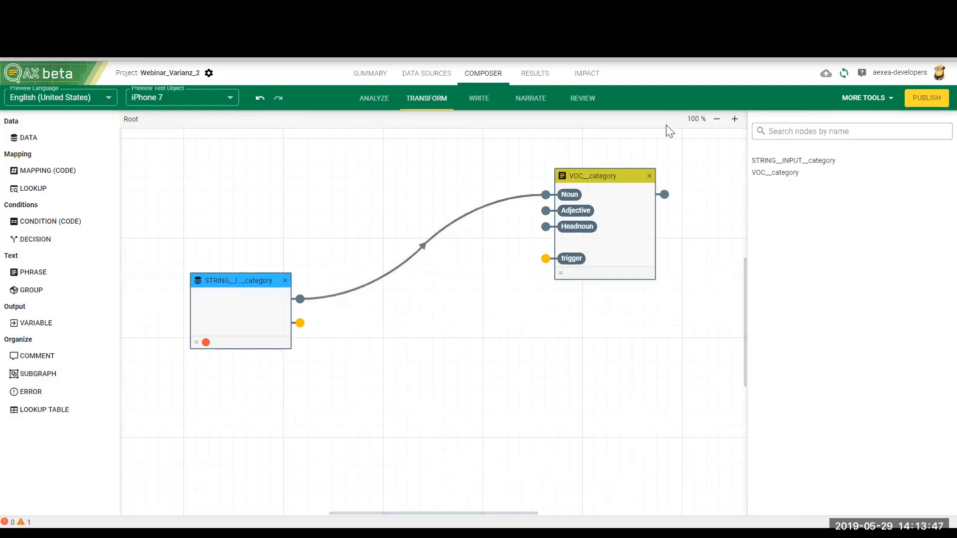
pyautogui.click(649, 181)
pyautogui.click(649, 176)
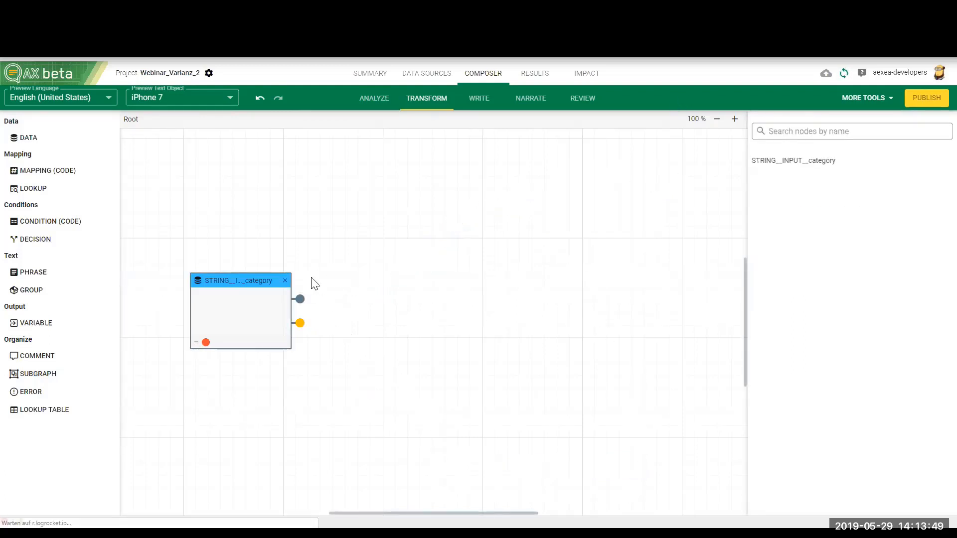
pyautogui.click(284, 281)
# Step: Generate a STRING data node named category from the category field in the data analysis and view it in Transform
pyautogui.click(375, 99)
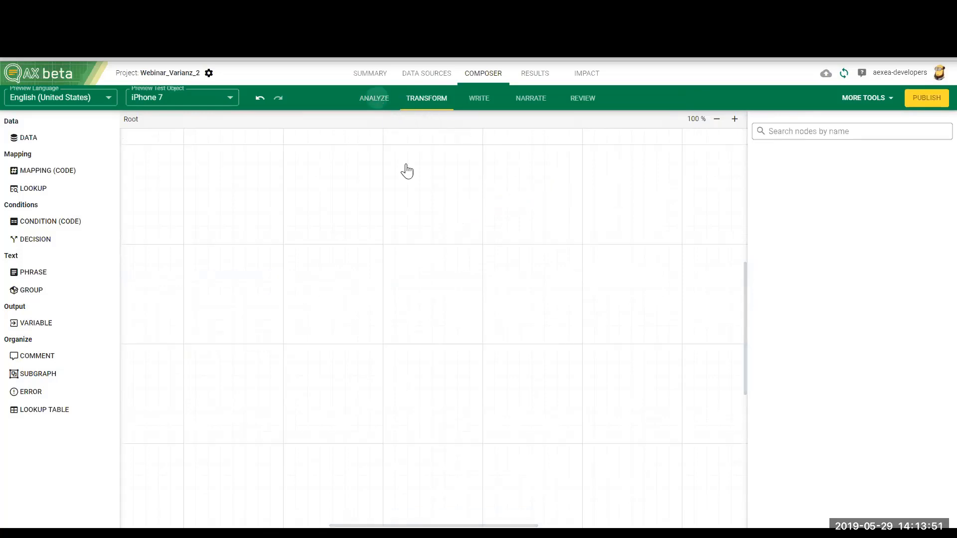
pyautogui.click(285, 177)
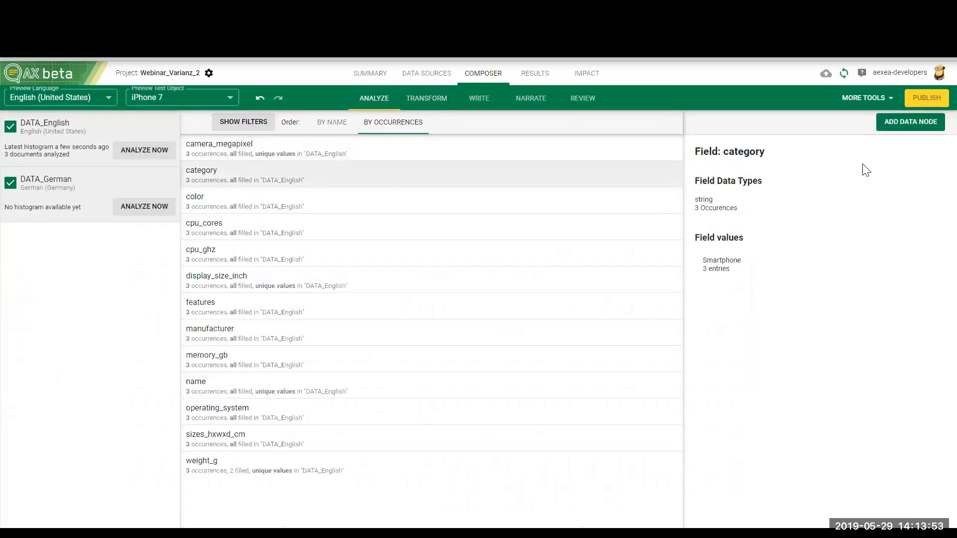
pyautogui.click(888, 130)
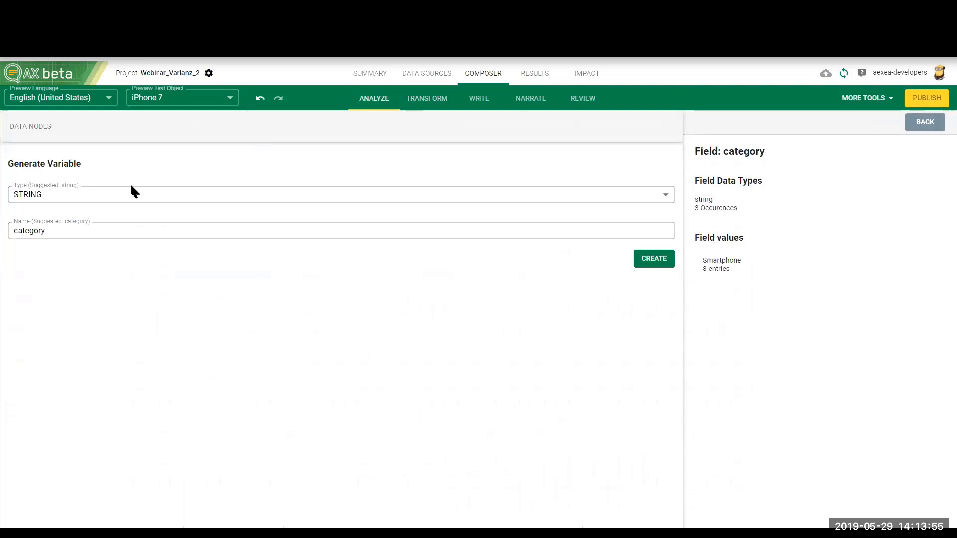
pyautogui.click(66, 193)
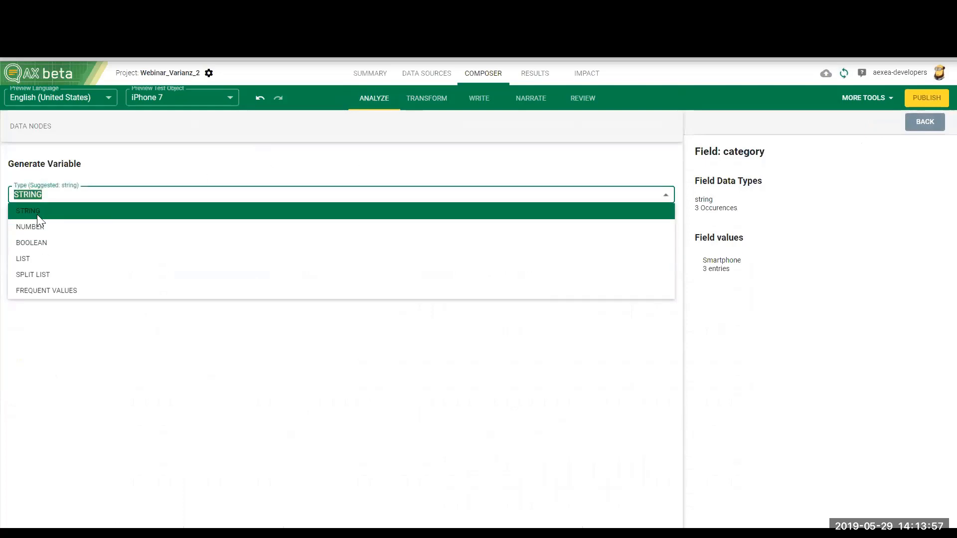
pyautogui.click(36, 215)
pyautogui.click(53, 229)
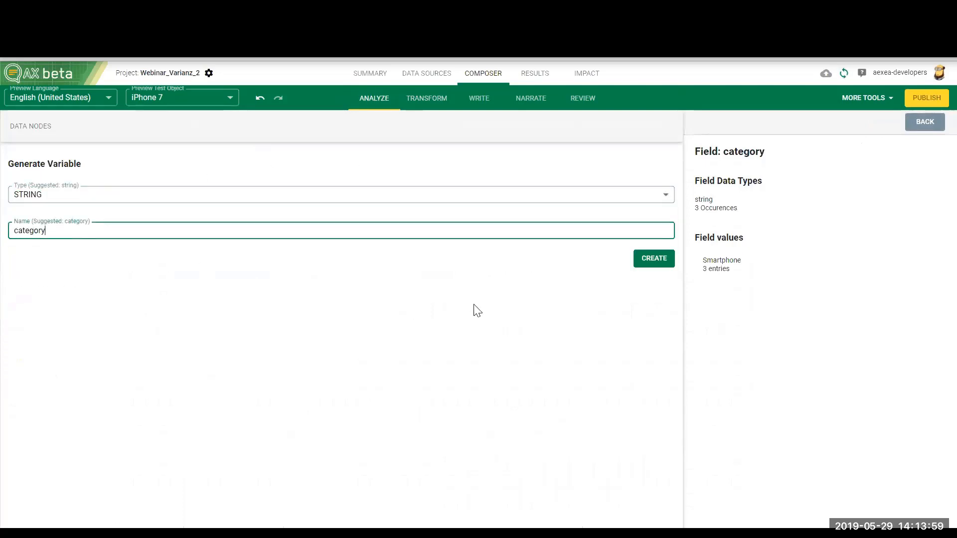
pyautogui.click(649, 260)
pyautogui.click(623, 159)
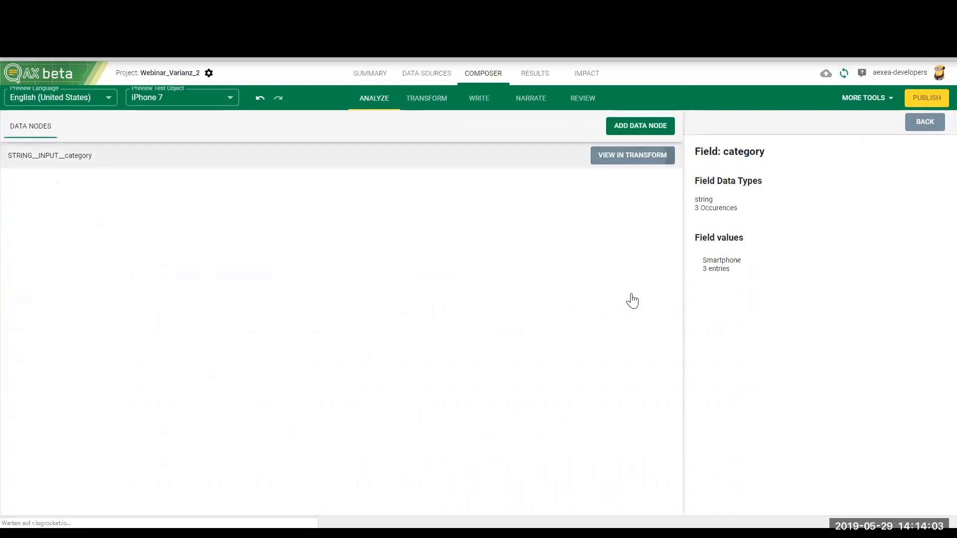
pyautogui.moveTo(449, 512)
pyautogui.mouseDown()
pyautogui.moveTo(577, 508)
pyautogui.moveTo(454, 509)
pyautogui.mouseUp()
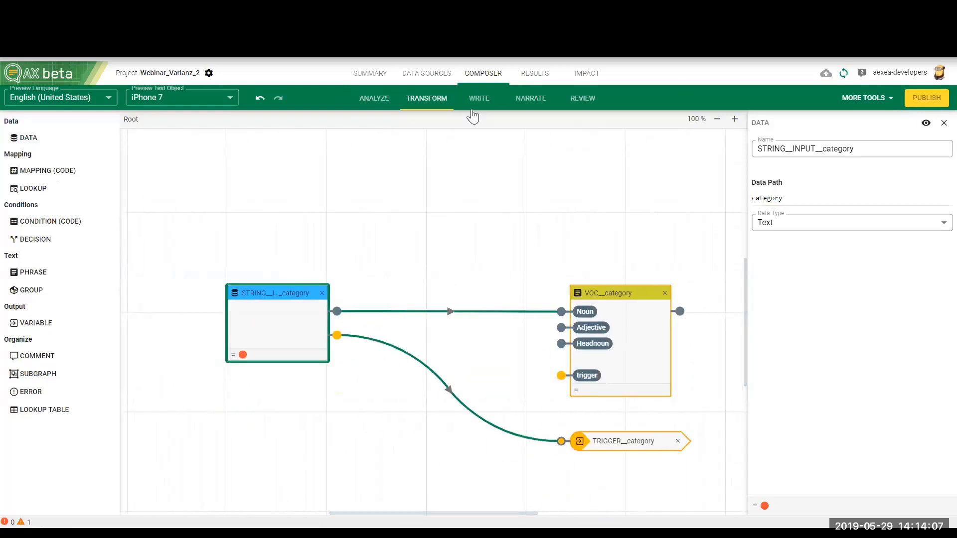
# Step: Try an additional data node above STRING__INPUT__category with data path category and data type Text
pyautogui.moveTo(38, 142); pyautogui.dragTo(256, 198)
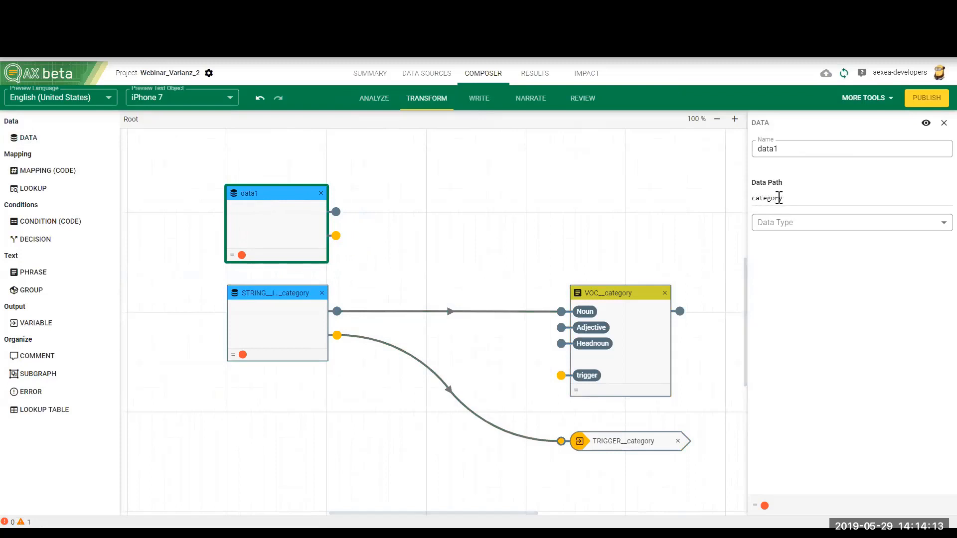
pyautogui.doubleClick(779, 198)
pyautogui.click(794, 223)
pyautogui.click(787, 256)
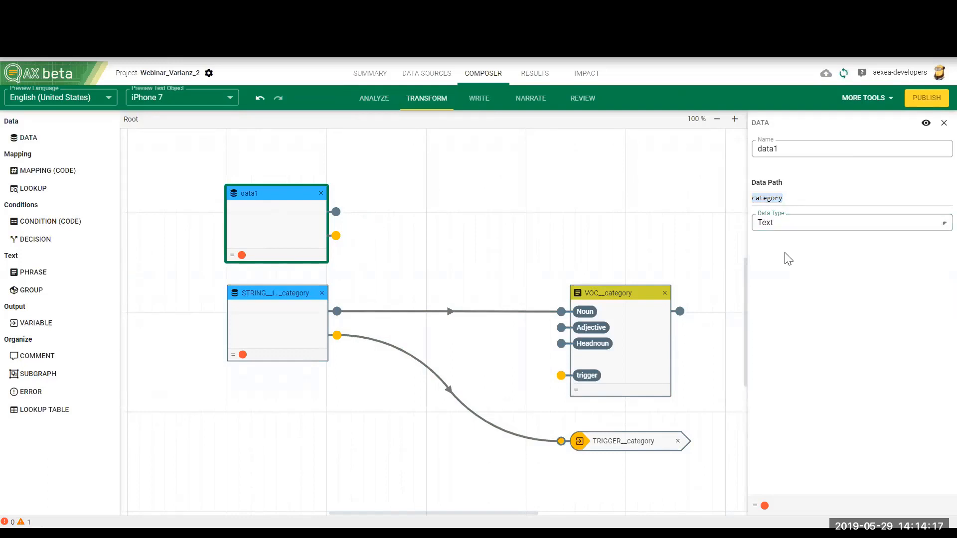
pyautogui.click(594, 225)
pyautogui.click(280, 237)
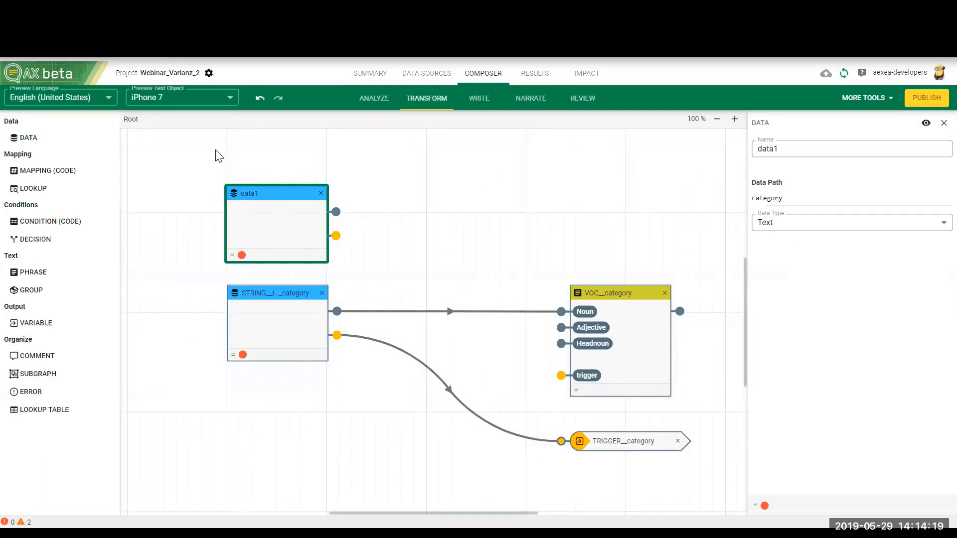
# Step: Examine the iPhone 7 document in the DATA_German collection and check the name of its category field
pyautogui.click(424, 76)
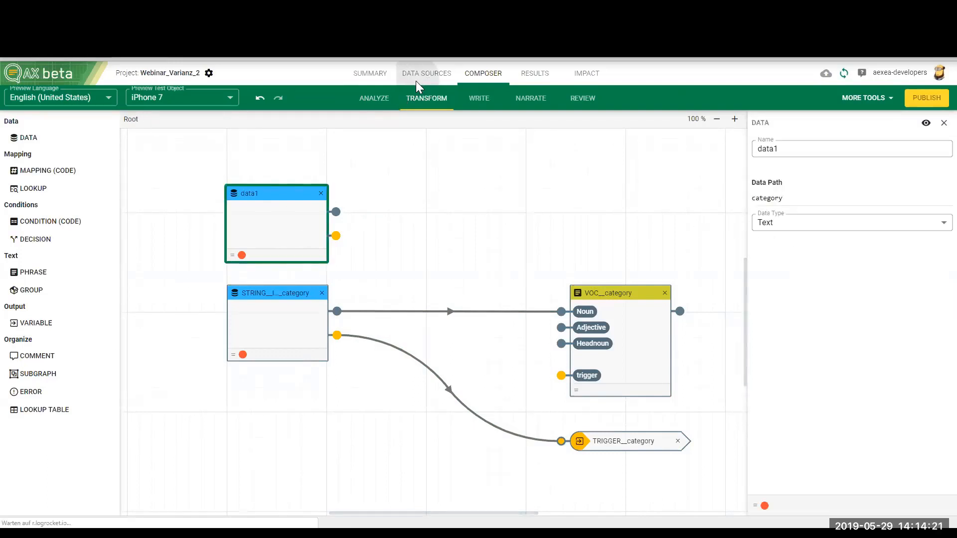
pyautogui.click(87, 162)
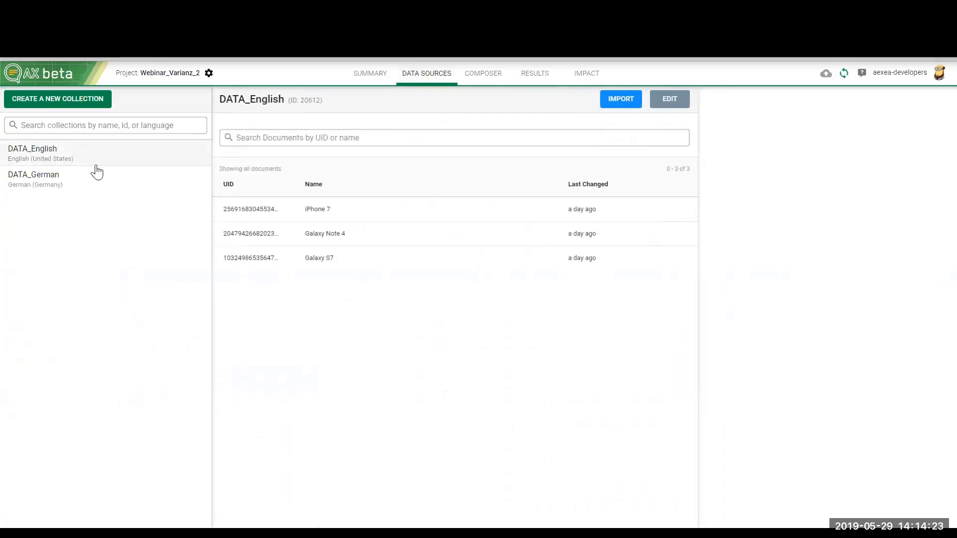
pyautogui.click(56, 188)
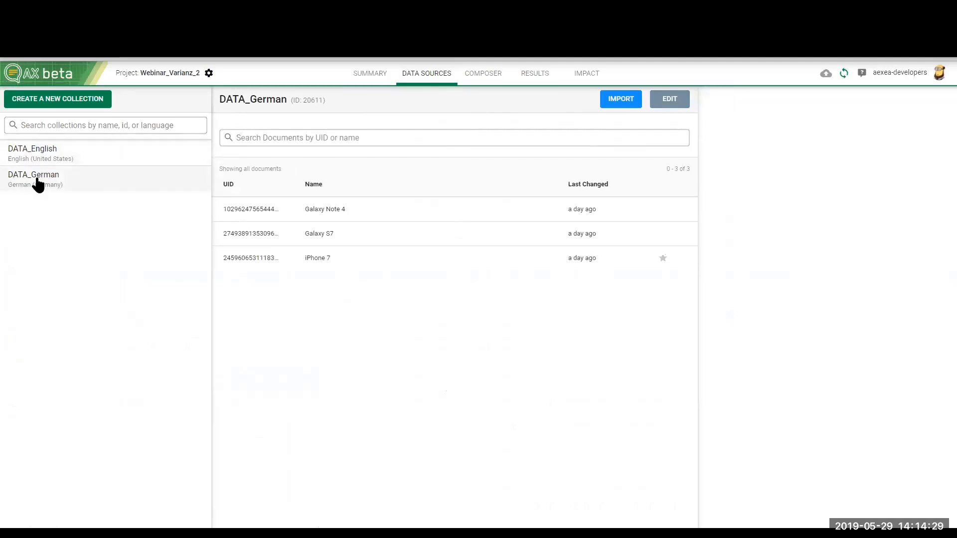
pyautogui.click(392, 261)
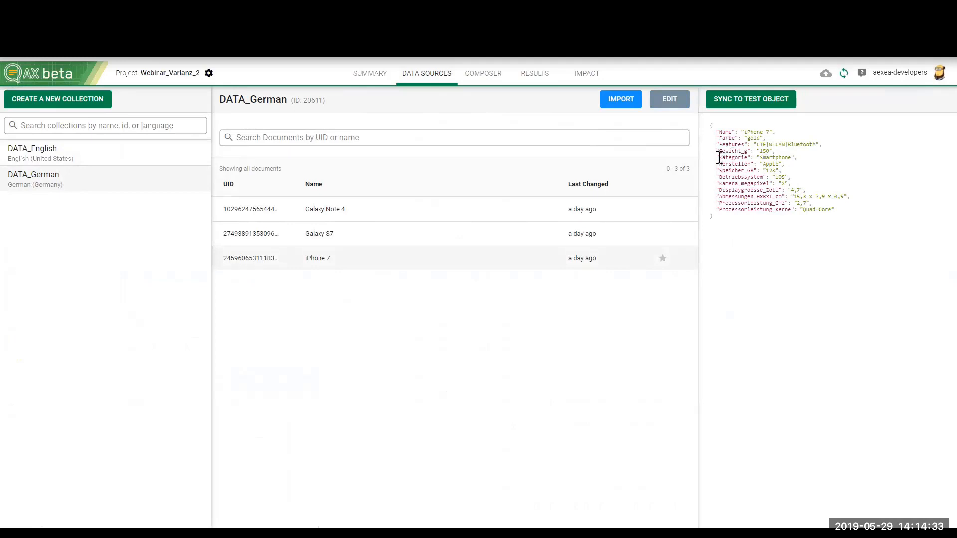
pyautogui.moveTo(719, 159); pyautogui.dragTo(737, 157)
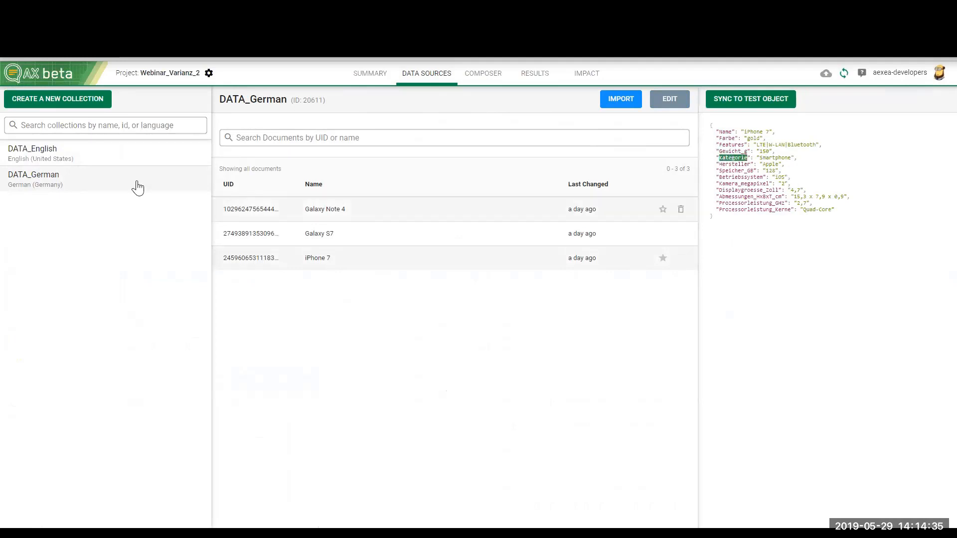
# Step: Use the iPhone 7, Galaxy Note 4 and Galaxy S7 documents of the DATA_English collection as test objects
pyautogui.click(88, 154)
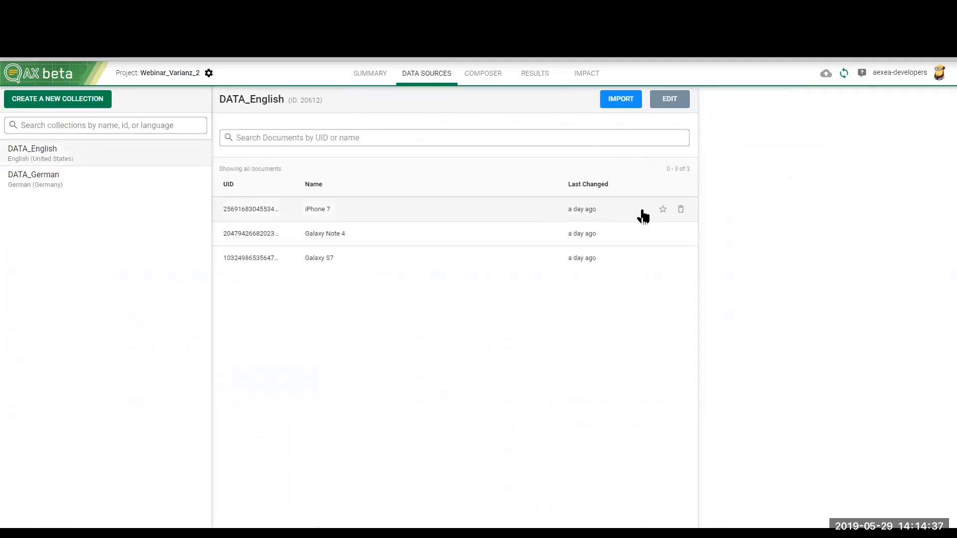
pyautogui.click(663, 210)
pyautogui.click(663, 233)
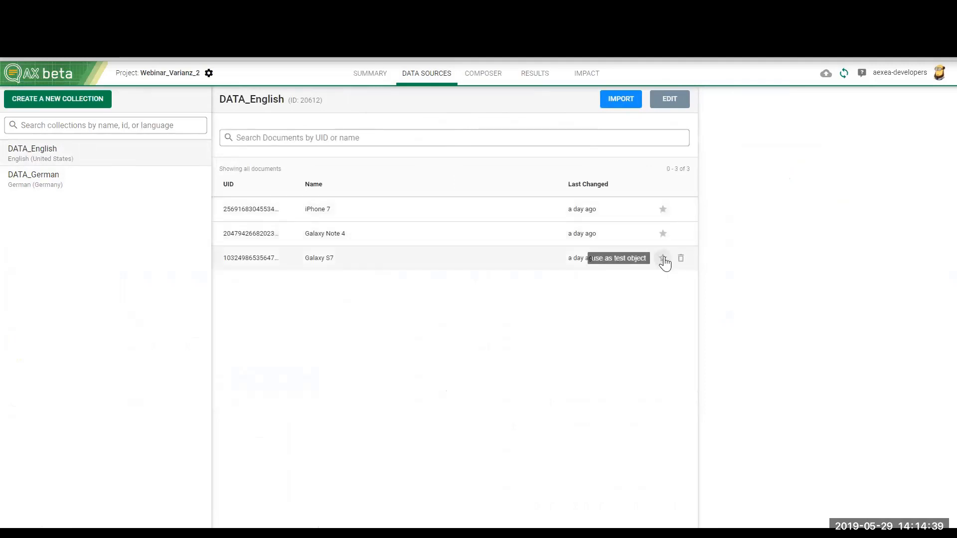
pyautogui.click(664, 258)
# Step: Delete the data1 node in Transform and select the second iPhone 7 entry as the preview test object
pyautogui.click(486, 85)
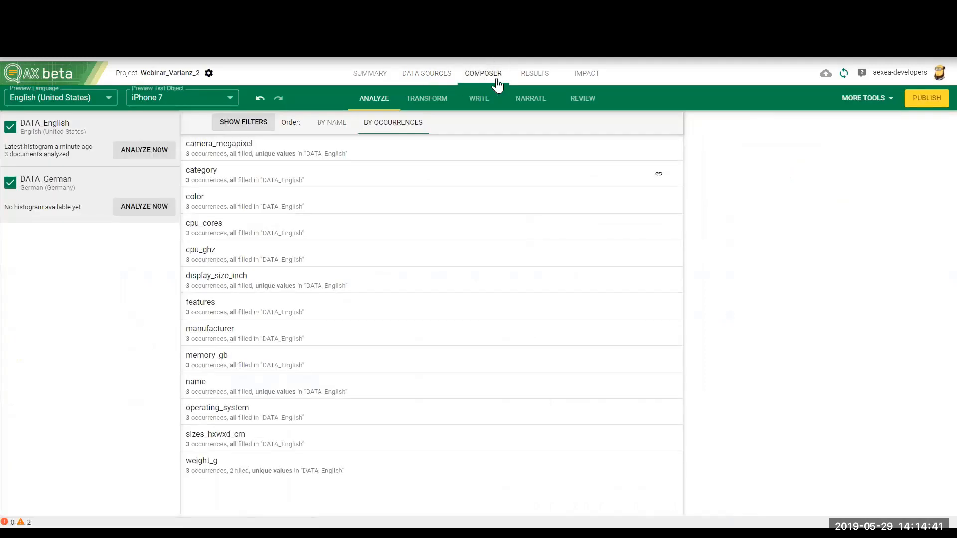
pyautogui.click(479, 98)
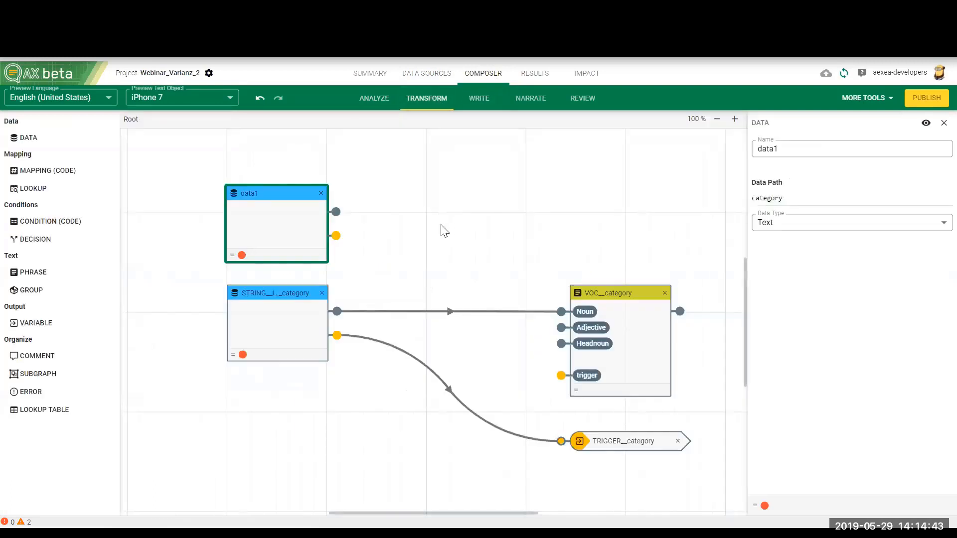
pyautogui.click(321, 193)
pyautogui.click(222, 99)
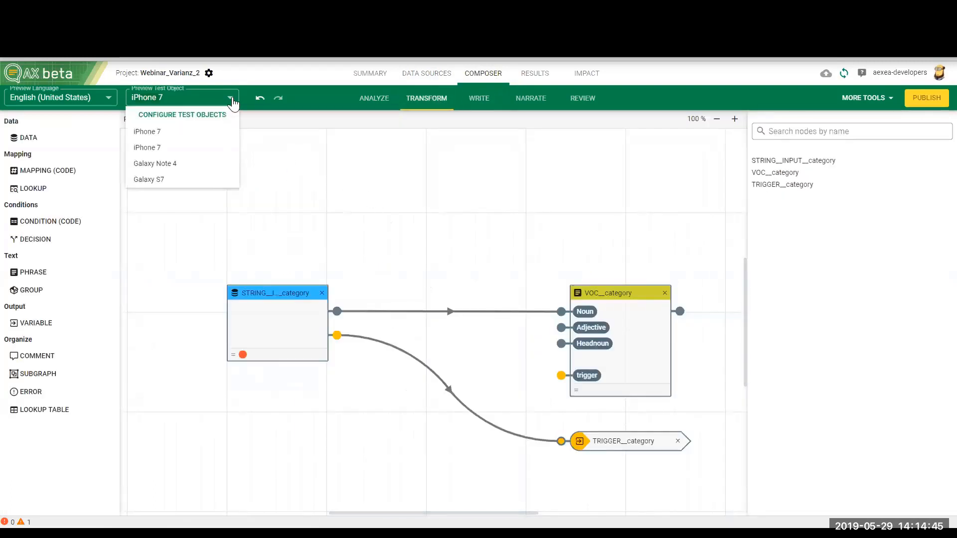
pyautogui.click(160, 148)
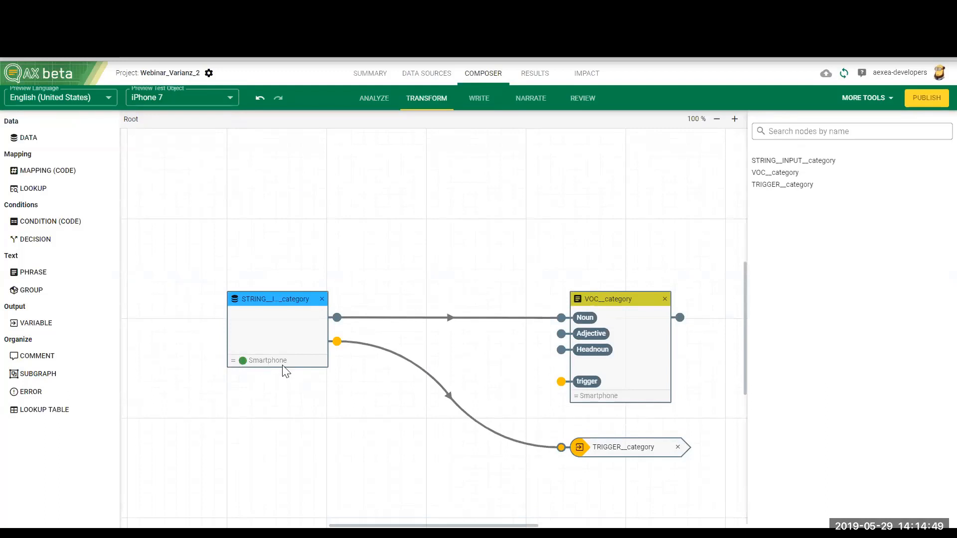
# Step: Move the VOC__category node higher on the canvas, delete the TRIGGER__category node, and nudge the STRING__INPUT__category node slightly
pyautogui.moveTo(601, 299); pyautogui.dragTo(615, 219)
pyautogui.scroll(-2, 594, 326)
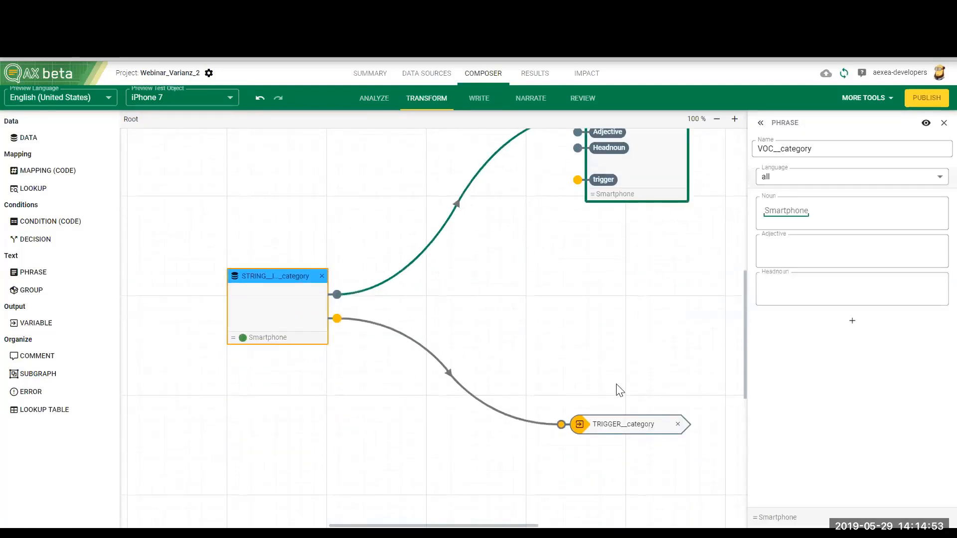
pyautogui.click(678, 424)
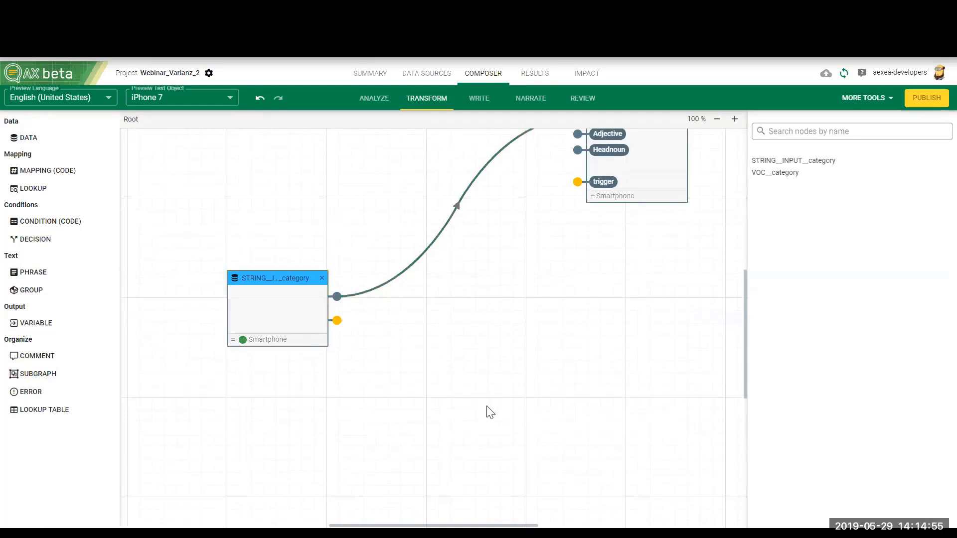
pyautogui.scroll(2, 499, 429)
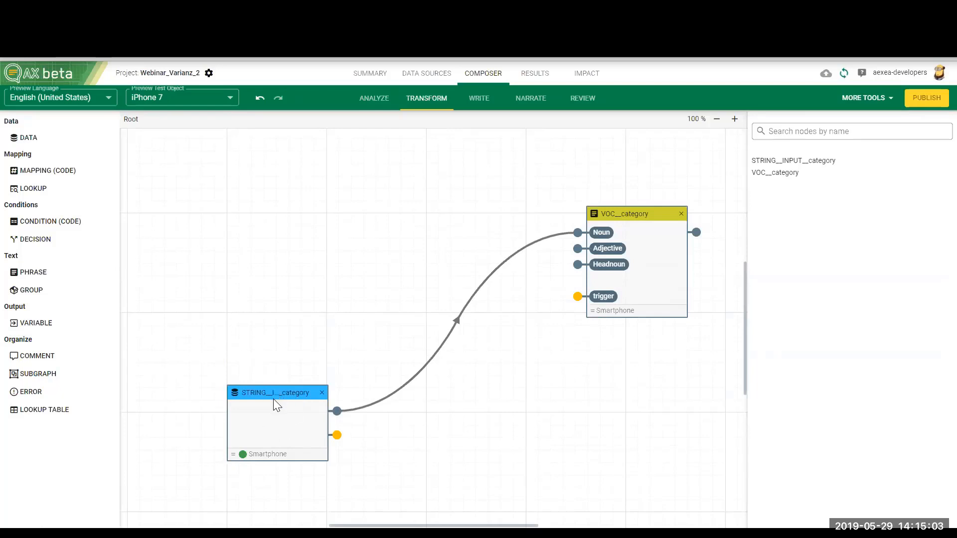
pyautogui.moveTo(271, 390); pyautogui.dragTo(269, 382)
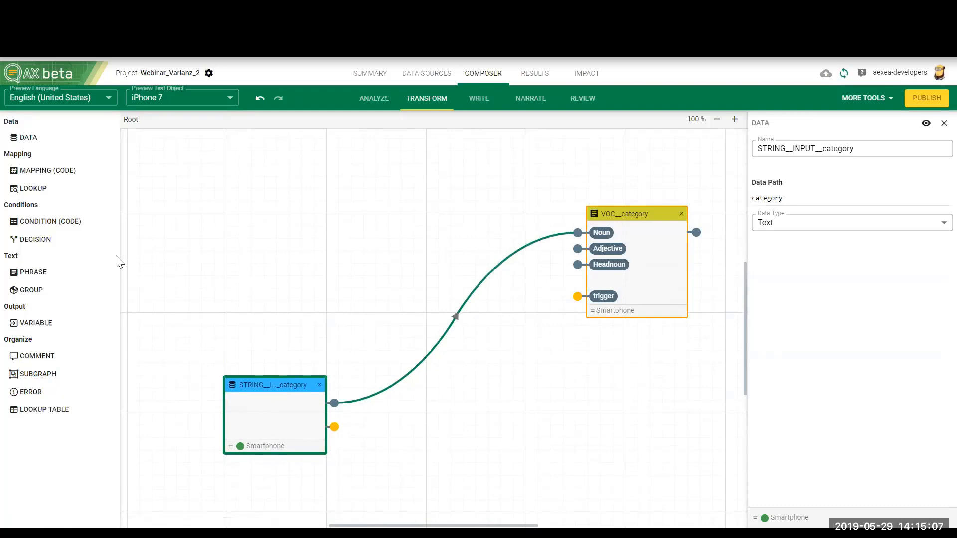
# Step: Add a Condition (Code) node with one input parameter and connect the STRING__INPUT__category output to param1
pyautogui.moveTo(51, 231); pyautogui.dragTo(482, 384)
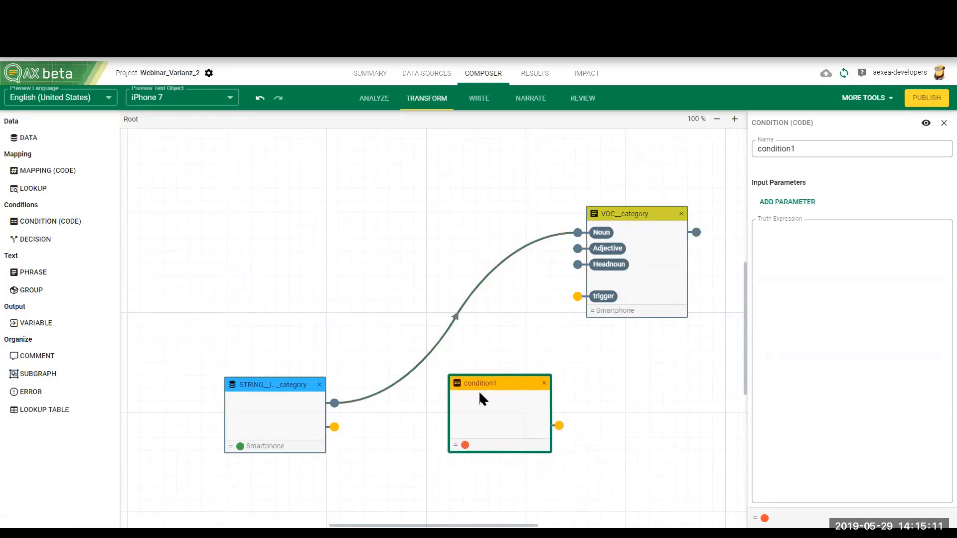
pyautogui.click(783, 205)
pyautogui.moveTo(334, 403); pyautogui.dragTo(440, 402)
pyautogui.click(490, 422)
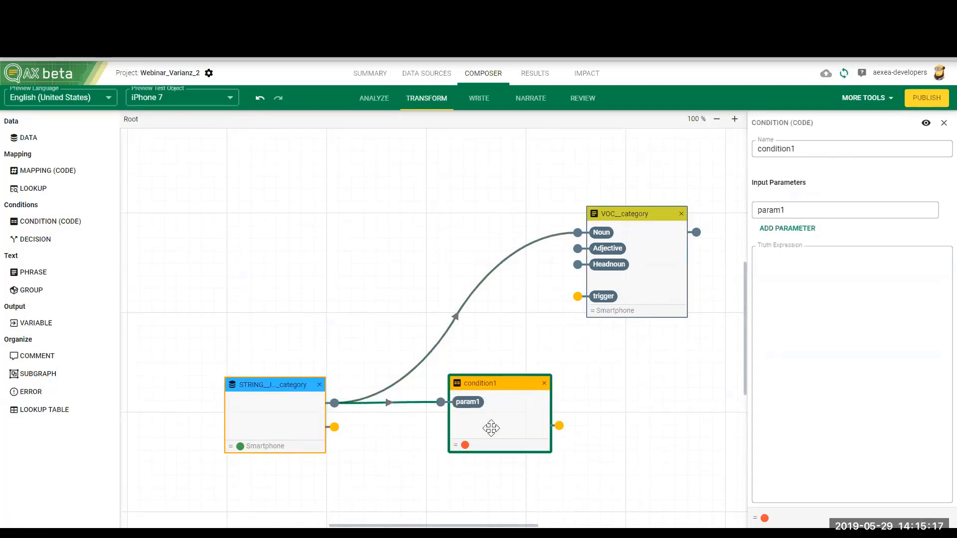
# Step: Set the truth expression of the condition1 node to #param1 == "Smartphone"
pyautogui.click(818, 346)
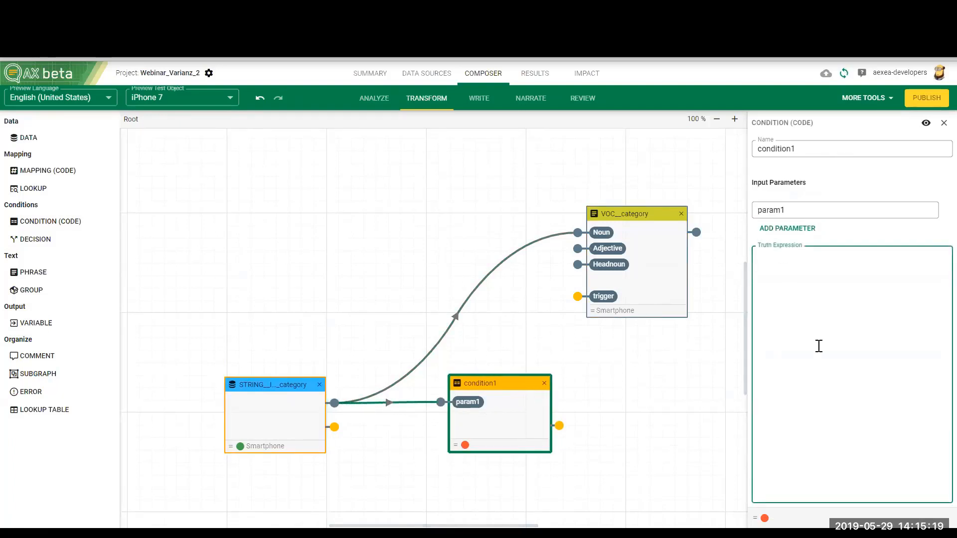
pyautogui.write('#param1')
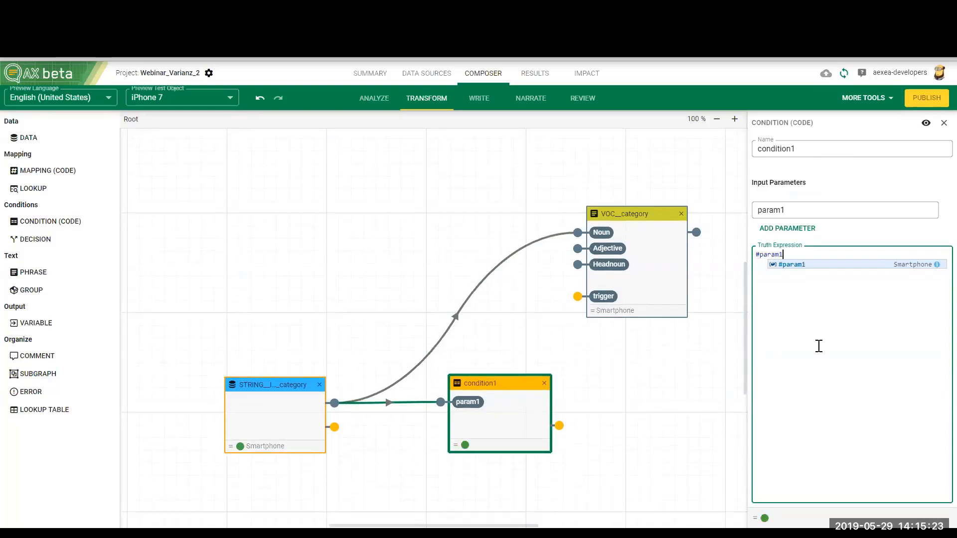
pyautogui.write(' =')
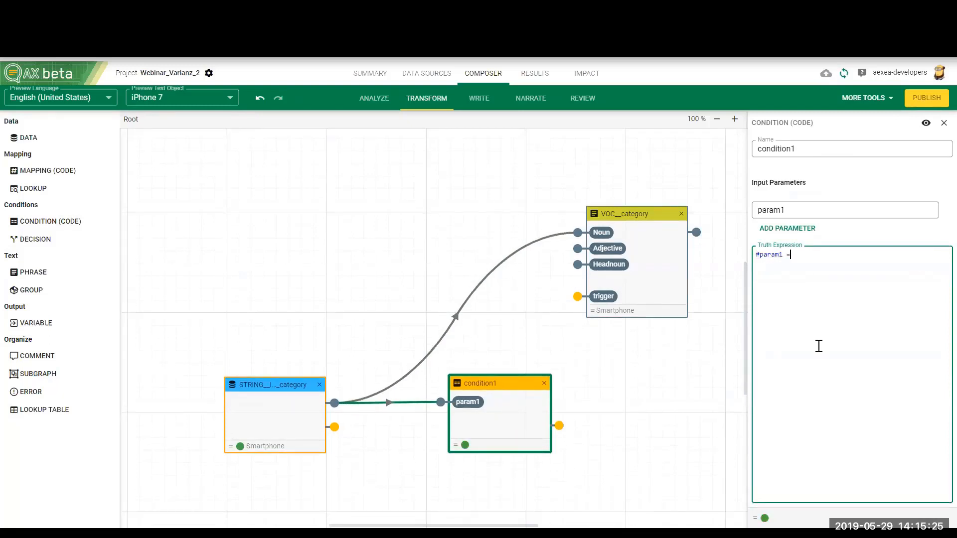
pyautogui.write('= "')
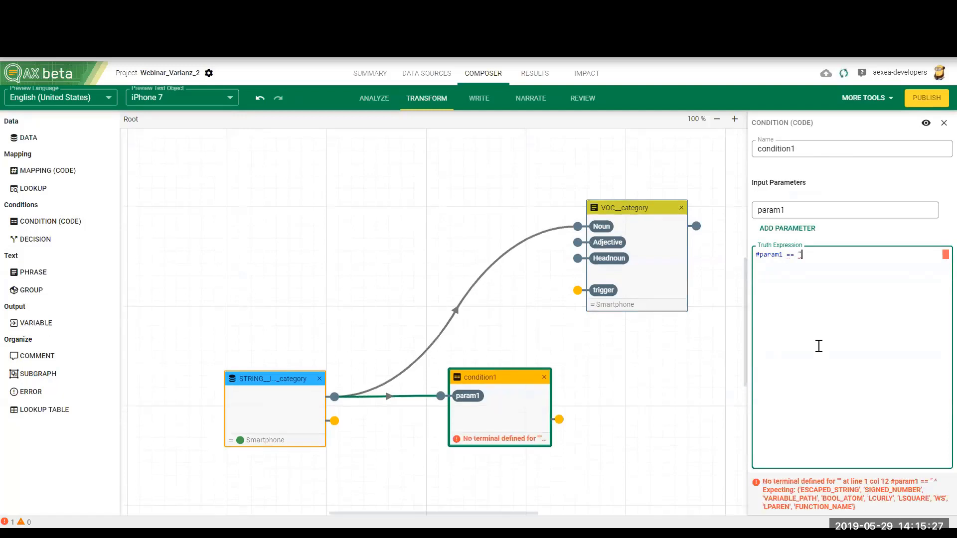
pyautogui.write('Smartphone"')
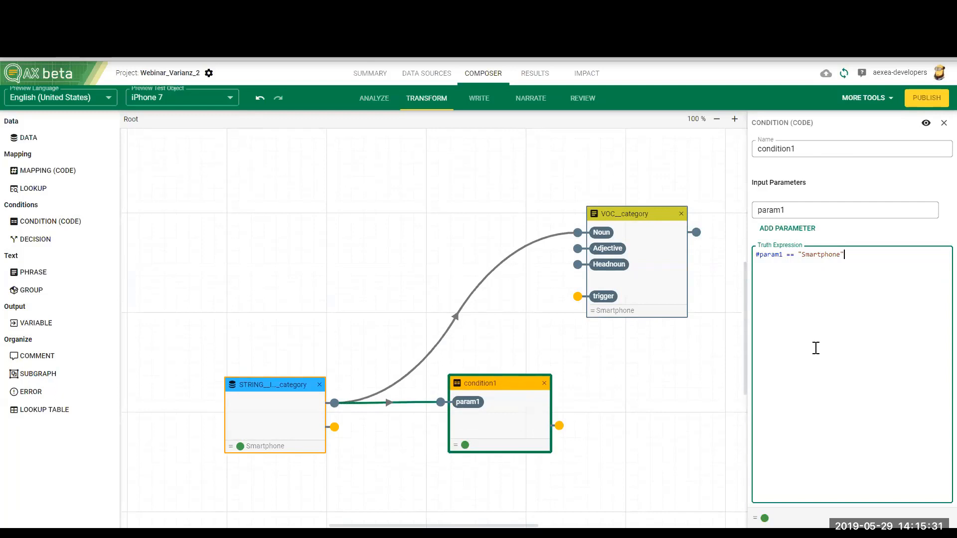
# Step: Rename the condition1 node as cond_smartphone
pyautogui.click(472, 385)
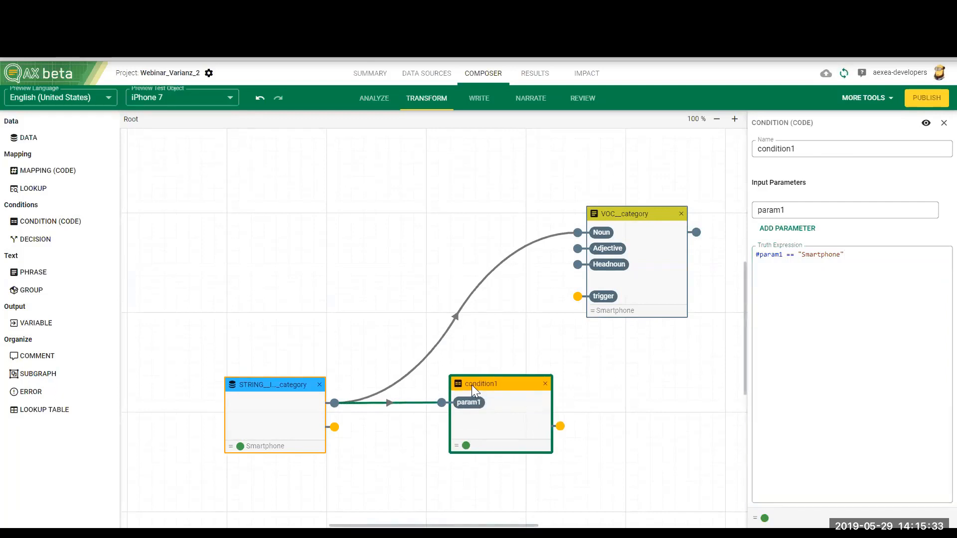
pyautogui.doubleClick(787, 150)
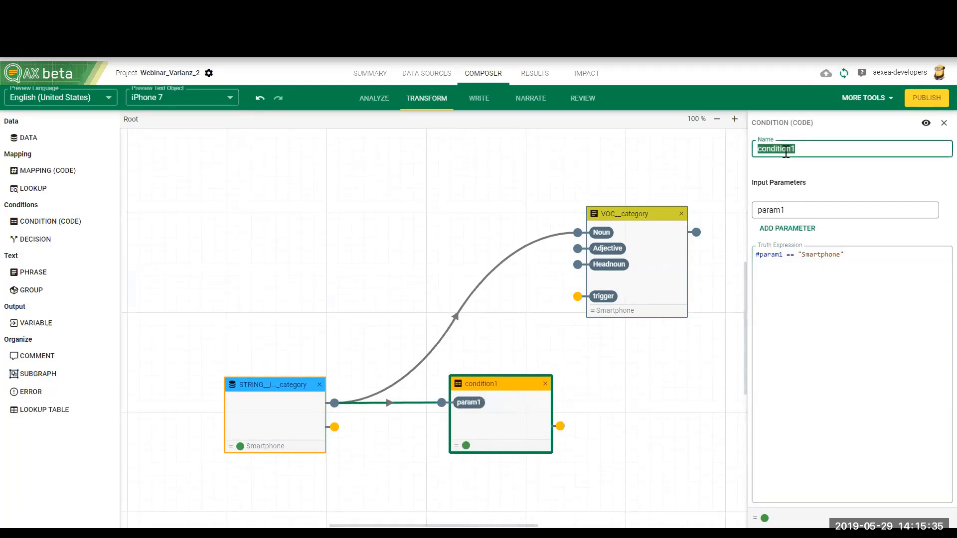
pyautogui.write('cond')
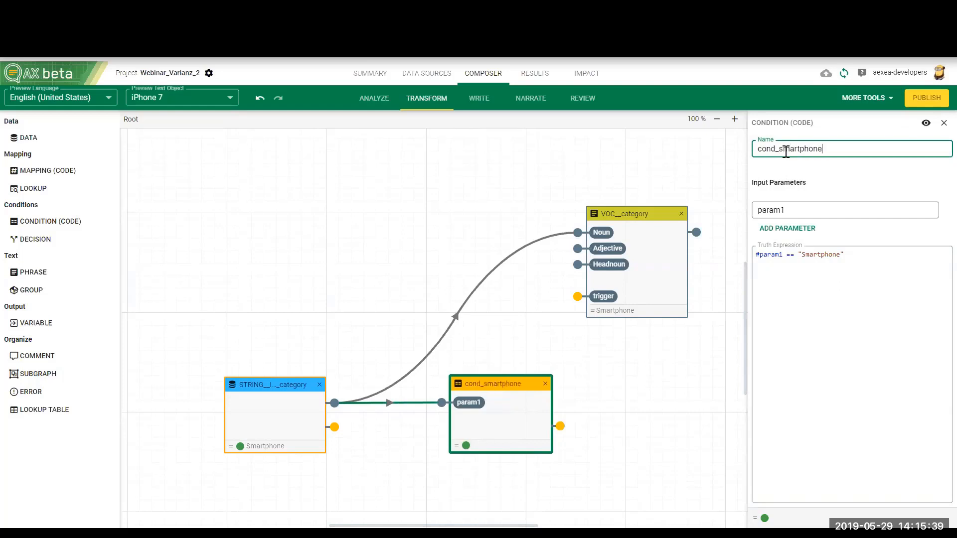
# Step: Add a second Condition (Code) node below cond_smartphone with one input parameter and the truth expression #param1 != "Smartphone"
pyautogui.scroll(-2, 636, 405)
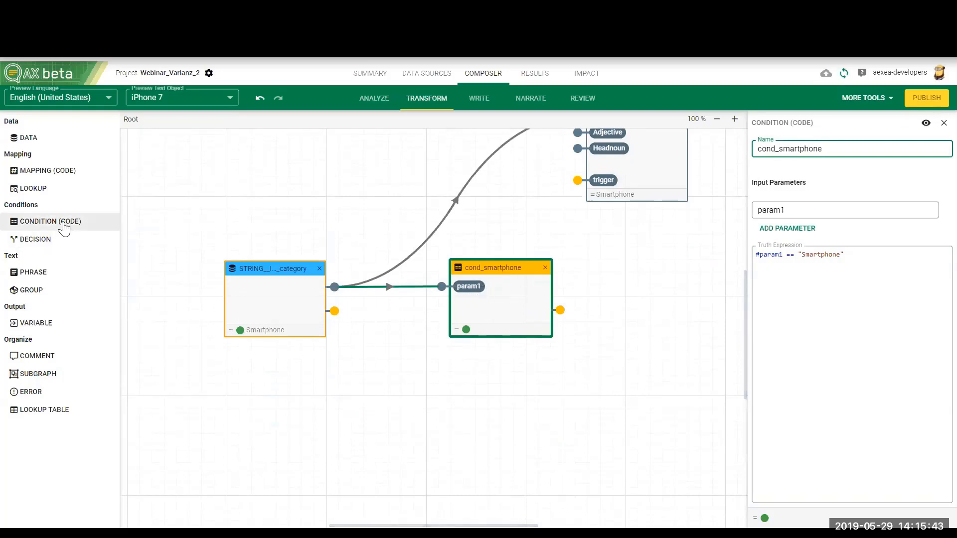
pyautogui.moveTo(64, 221); pyautogui.dragTo(482, 369)
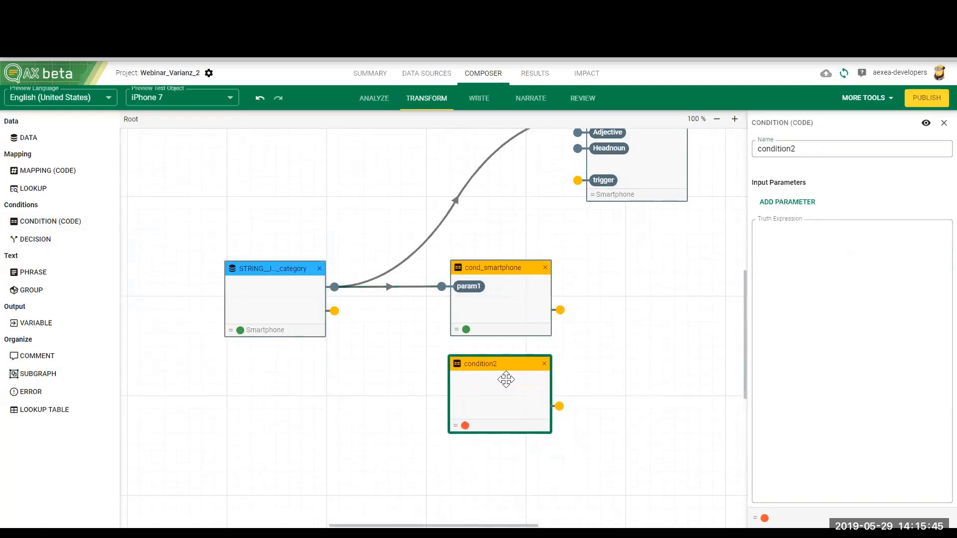
pyautogui.click(781, 211)
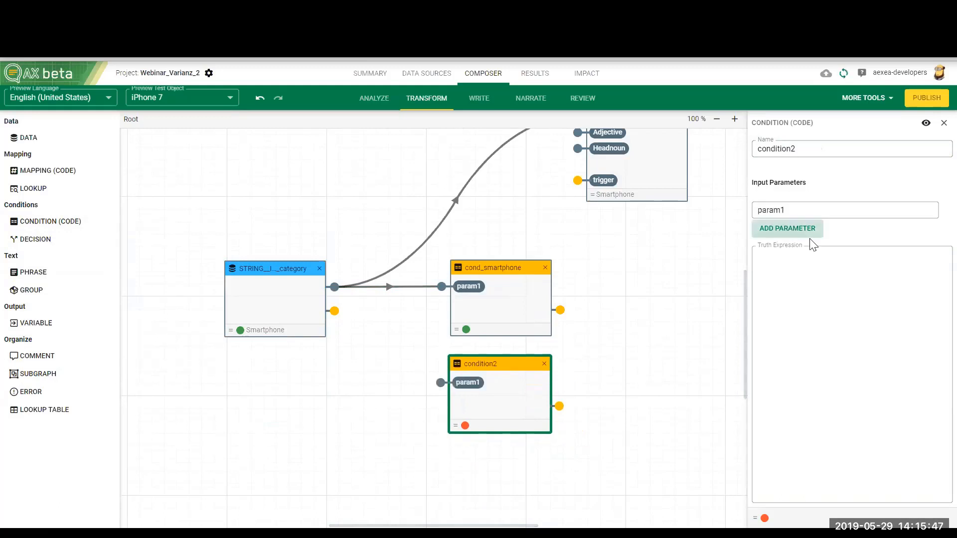
pyautogui.click(790, 208)
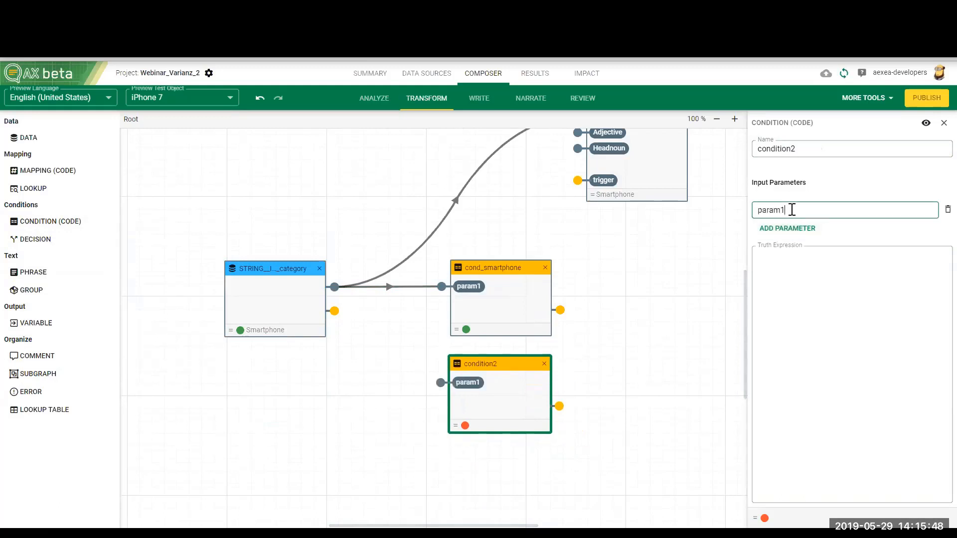
pyautogui.click(778, 273)
pyautogui.write('#param')
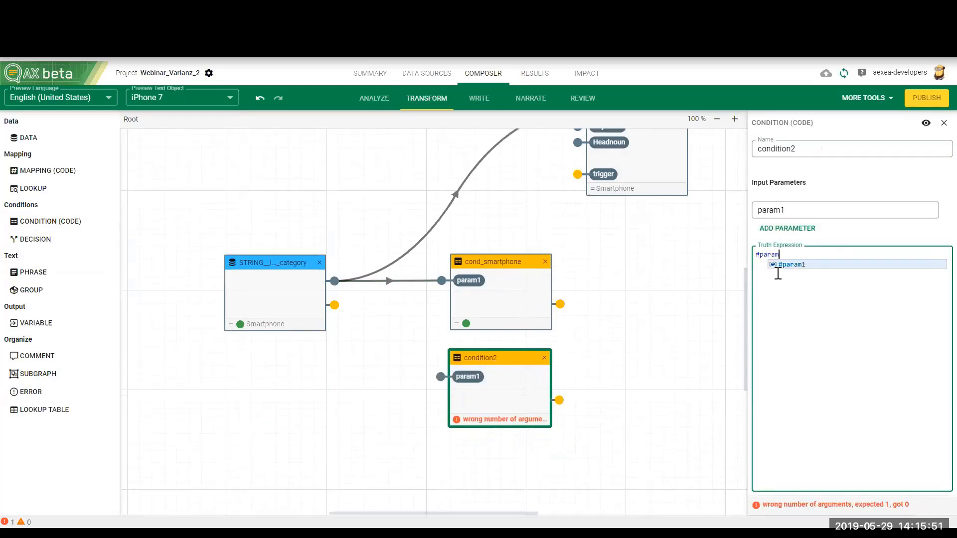
pyautogui.write('1 != ')
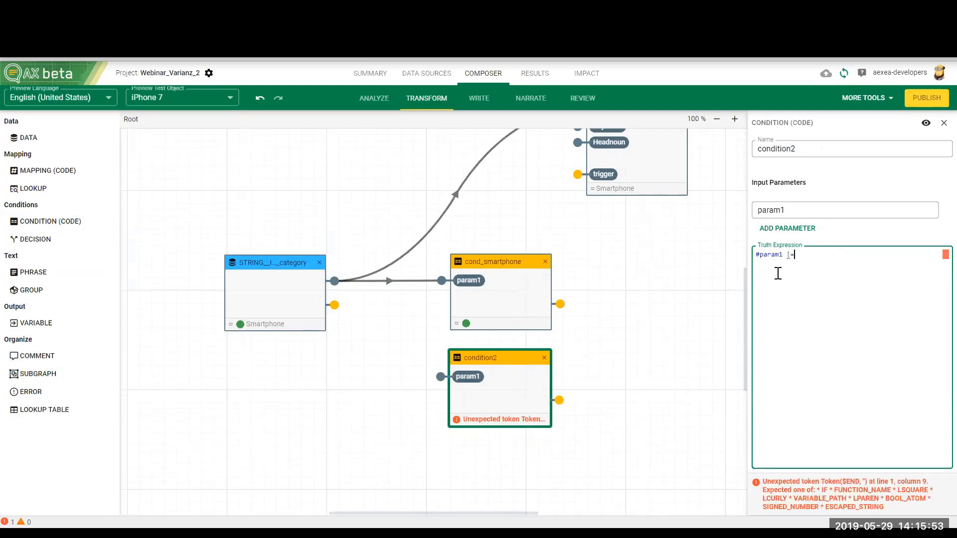
pyautogui.write('"Smart')
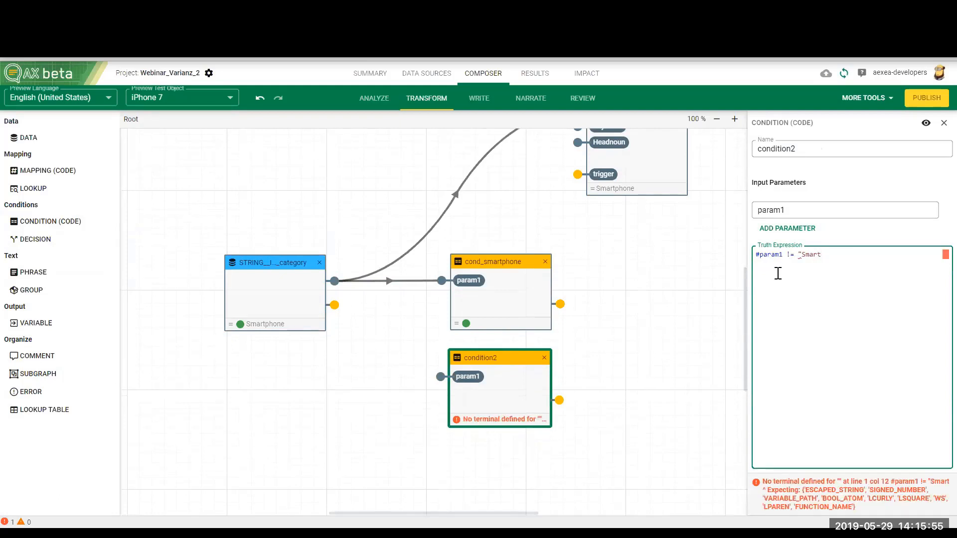
pyautogui.write('phone"')
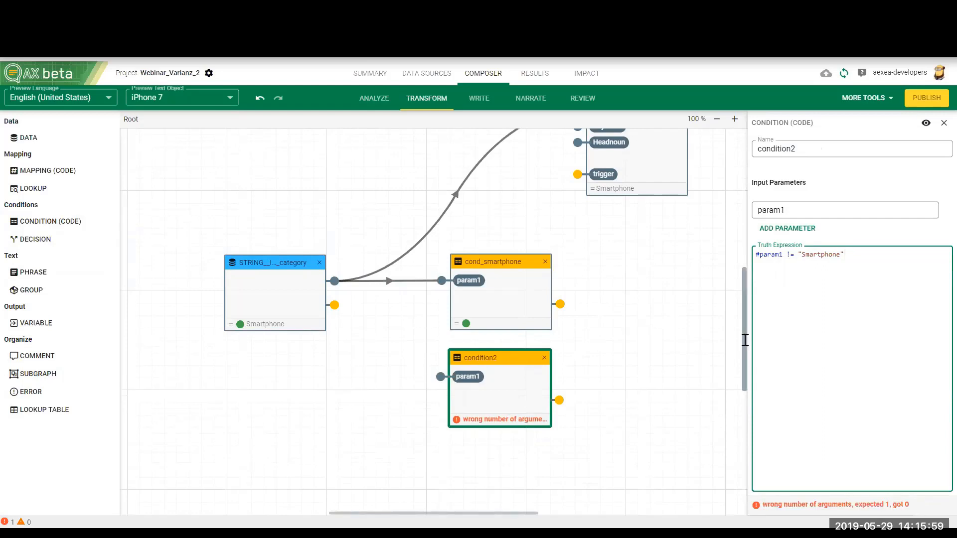
# Step: Connect the STRING__INPUT__category output to param1 of the second condition and rename that condition as cond_no_smartphone
pyautogui.moveTo(342, 292)
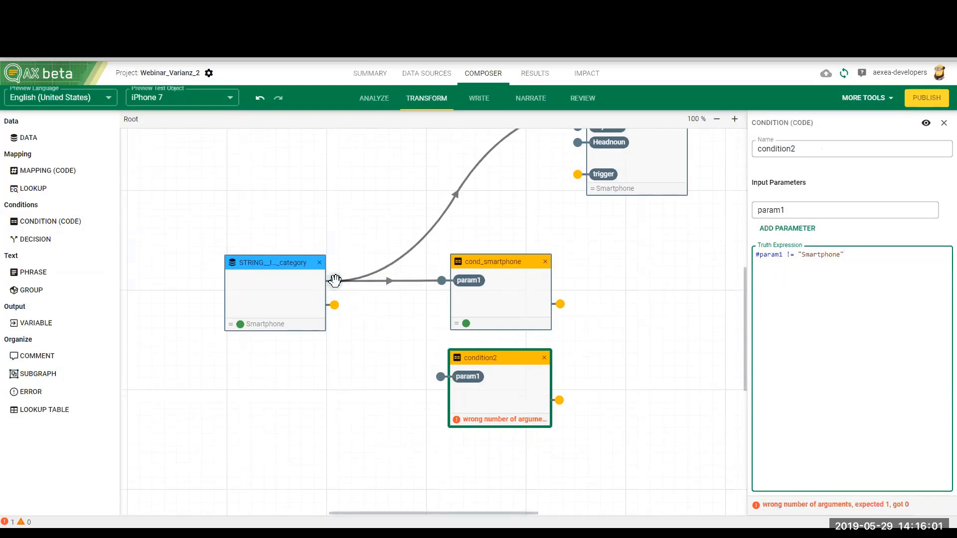
pyautogui.moveTo(333, 281); pyautogui.dragTo(440, 376)
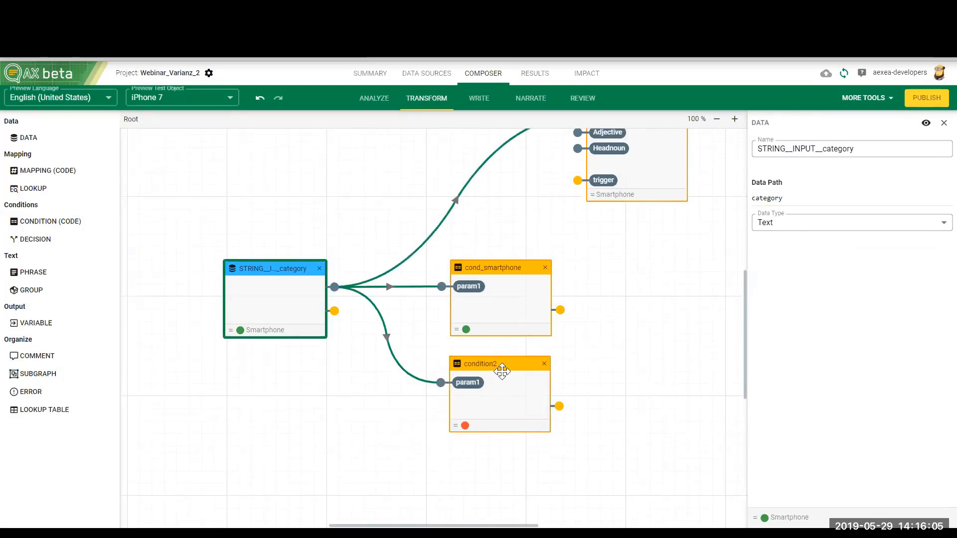
pyautogui.click(515, 392)
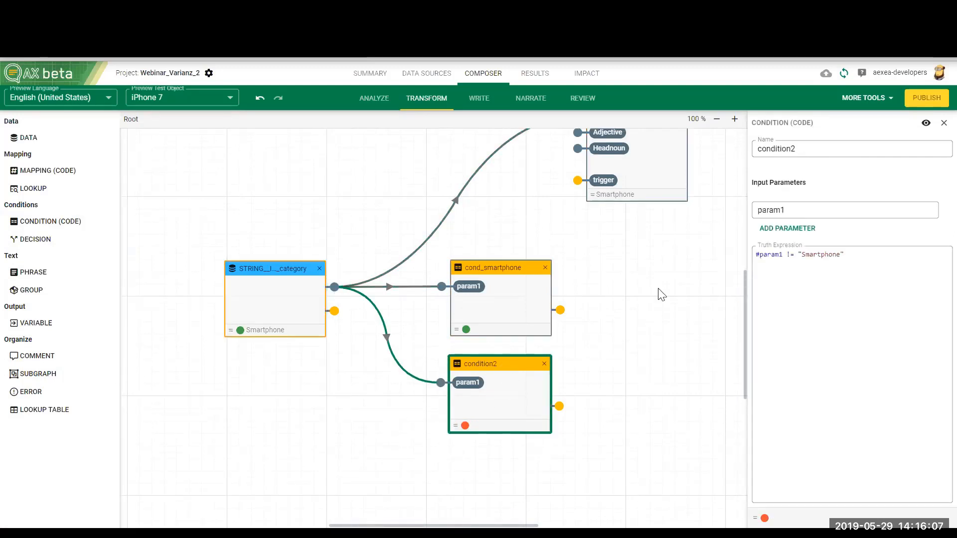
pyautogui.doubleClick(807, 149)
pyautogui.write('c')
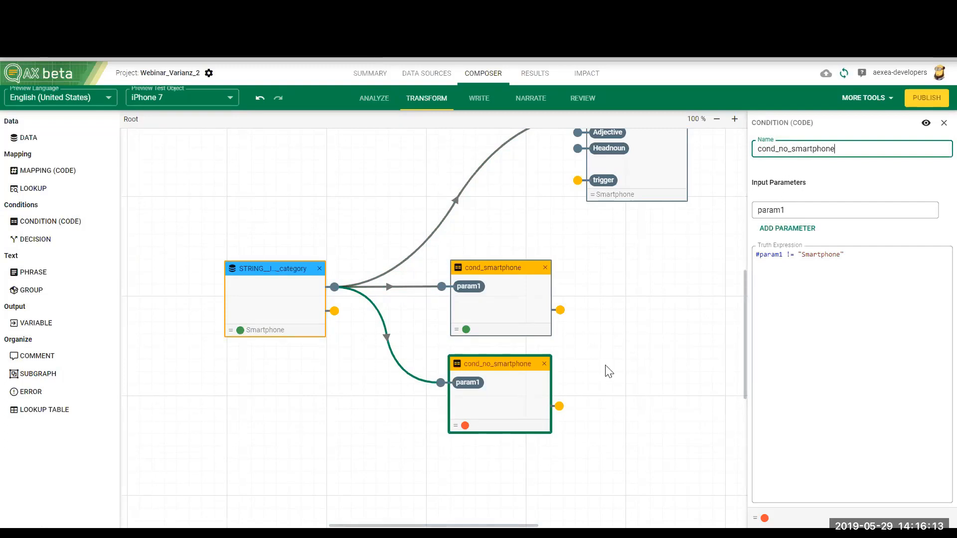
# Step: Preview both category conditions with the first iPhone 7 test object, and switch back to the second iPhone 7 entry
pyautogui.click(248, 335)
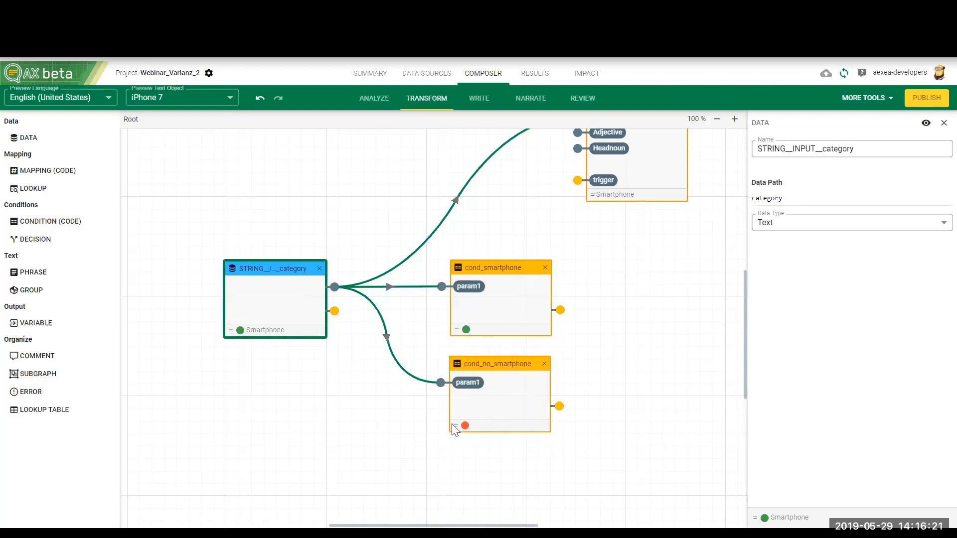
pyautogui.click(229, 99)
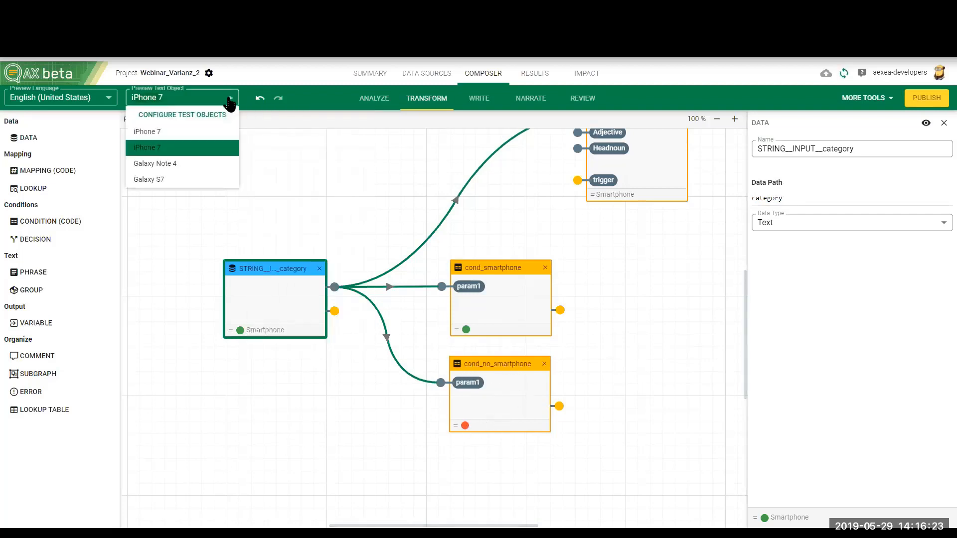
pyautogui.click(177, 130)
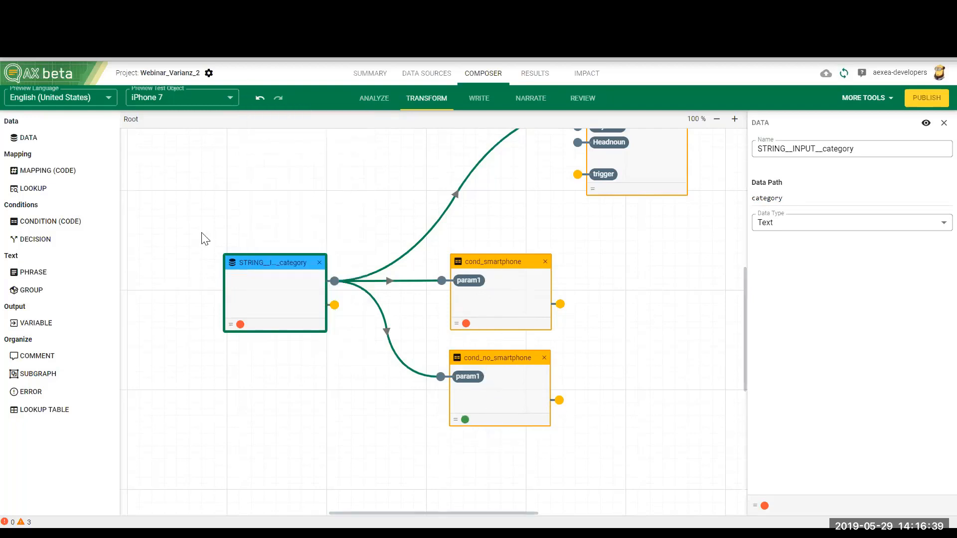
pyautogui.click(231, 98)
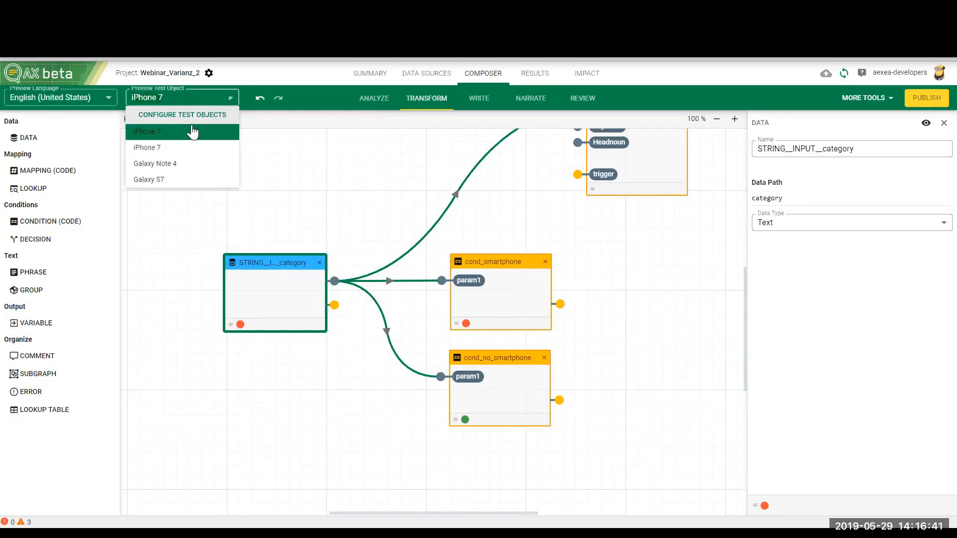
pyautogui.click(167, 148)
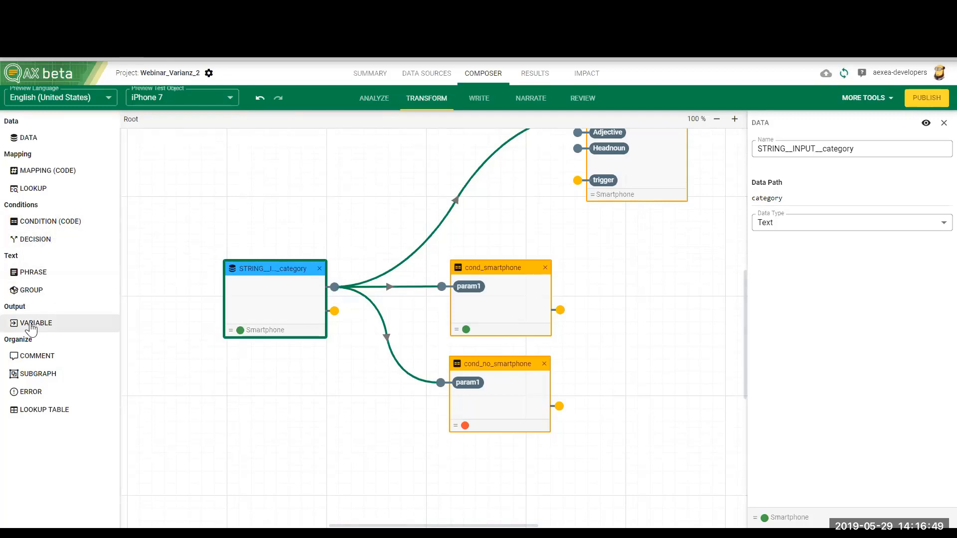
# Step: Add two Variable output nodes, connecting one to the cond_smartphone output and the other to the cond_no_smartphone output
pyautogui.moveTo(31, 328); pyautogui.dragTo(645, 311)
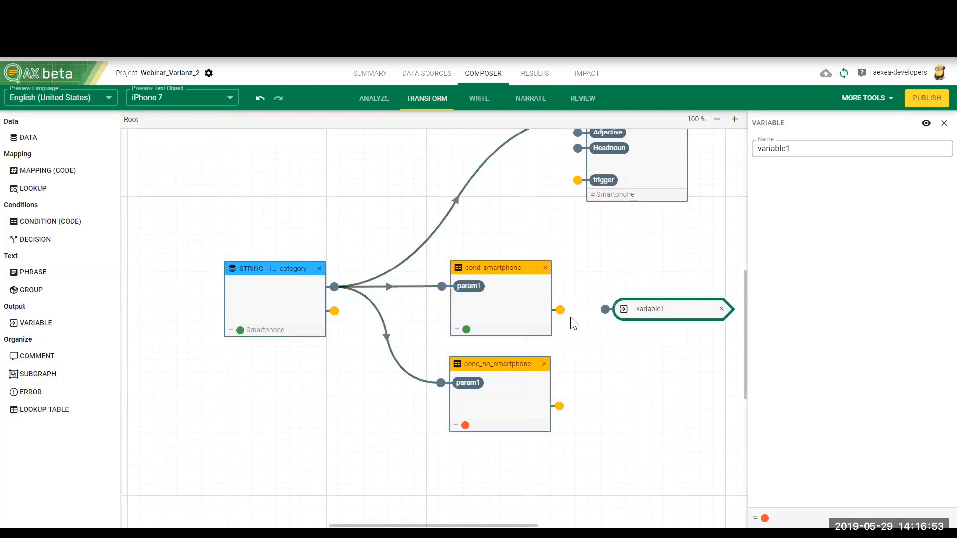
pyautogui.moveTo(560, 310); pyautogui.dragTo(608, 310)
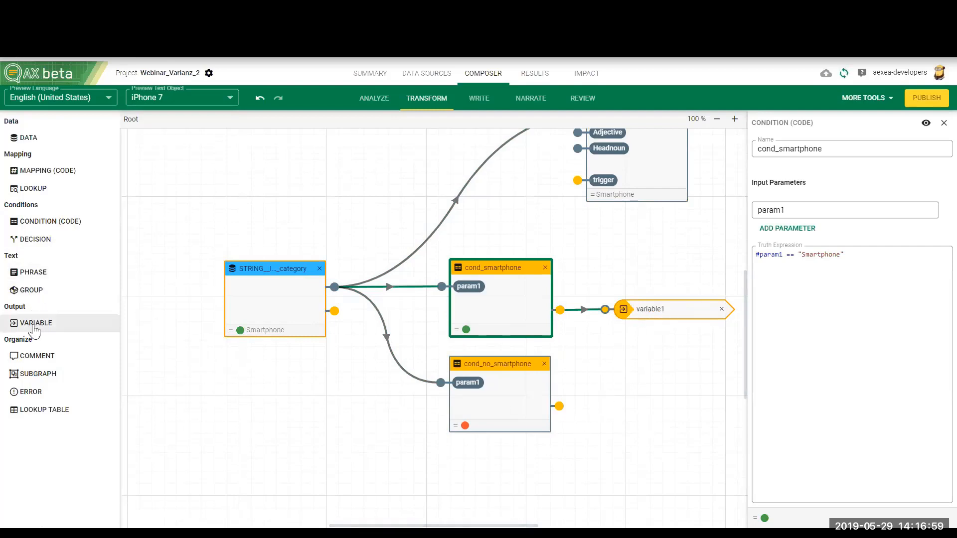
pyautogui.moveTo(35, 325); pyautogui.dragTo(625, 402)
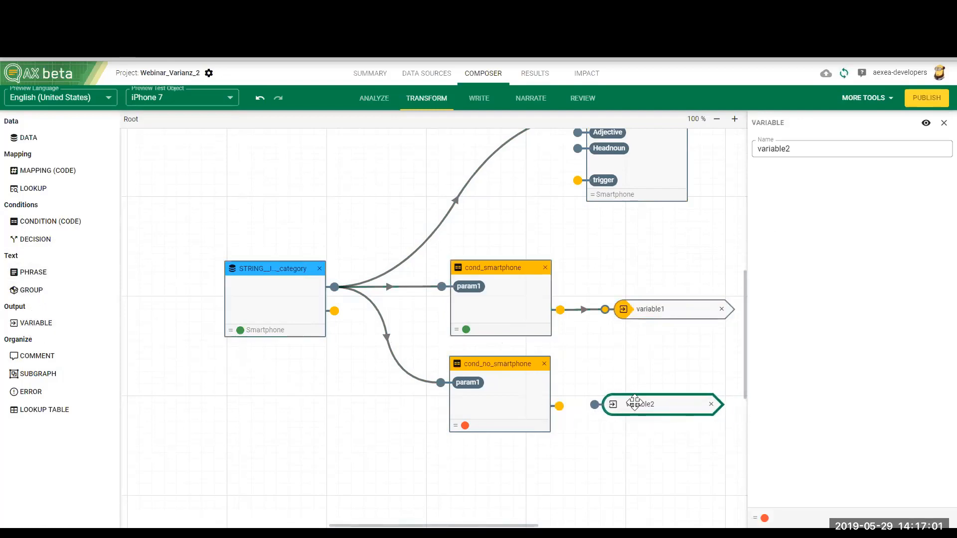
pyautogui.moveTo(567, 406); pyautogui.dragTo(595, 405)
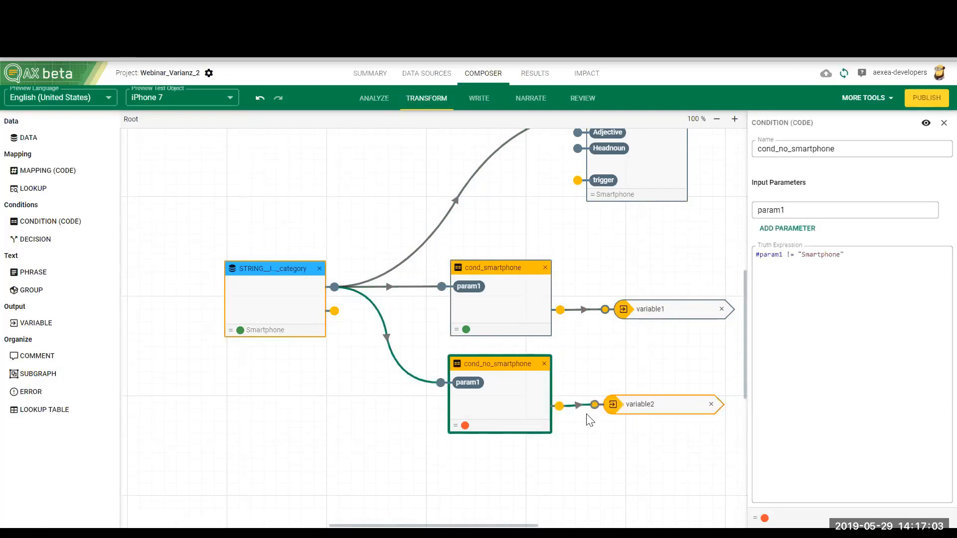
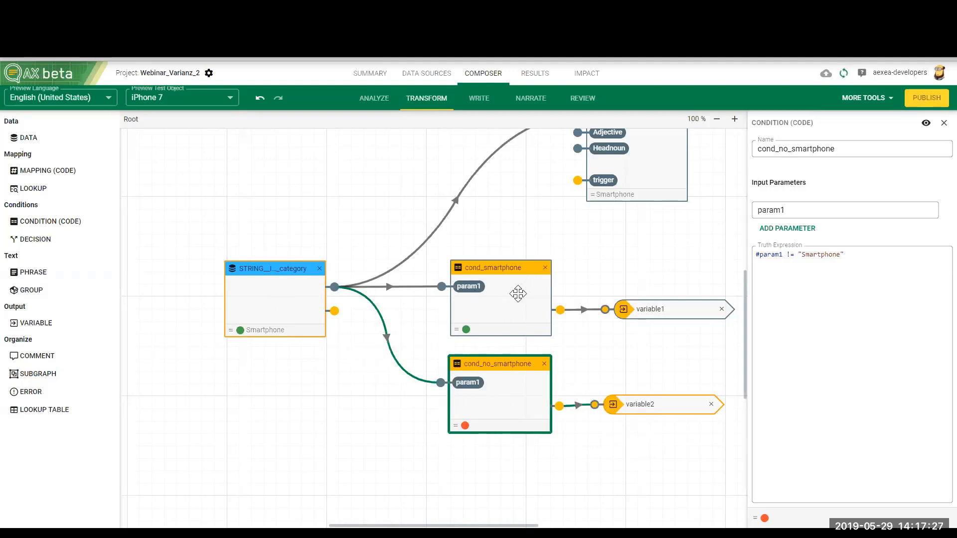
# Step: Rename the output variable connected to cond_smartphone as is_smartphone
pyautogui.click(515, 285)
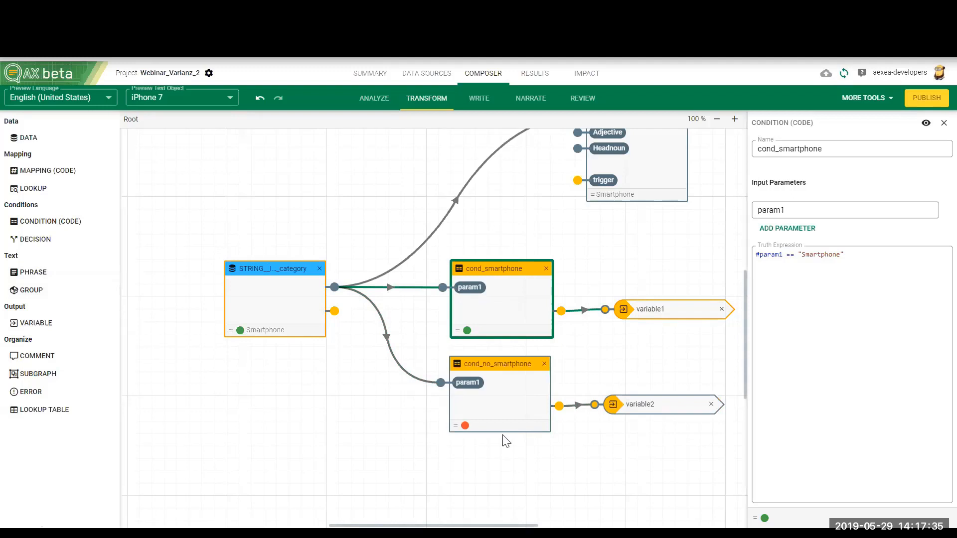
pyautogui.click(659, 309)
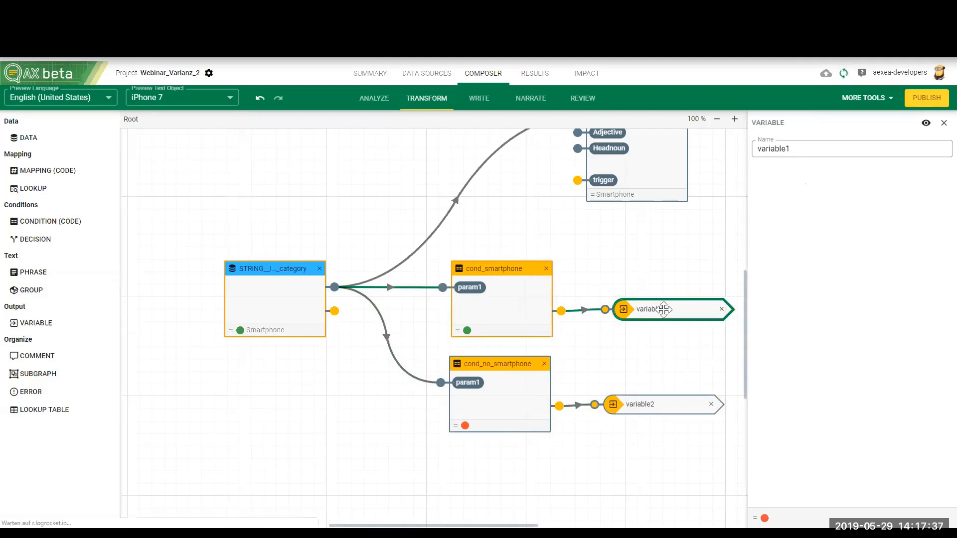
pyautogui.click(801, 153)
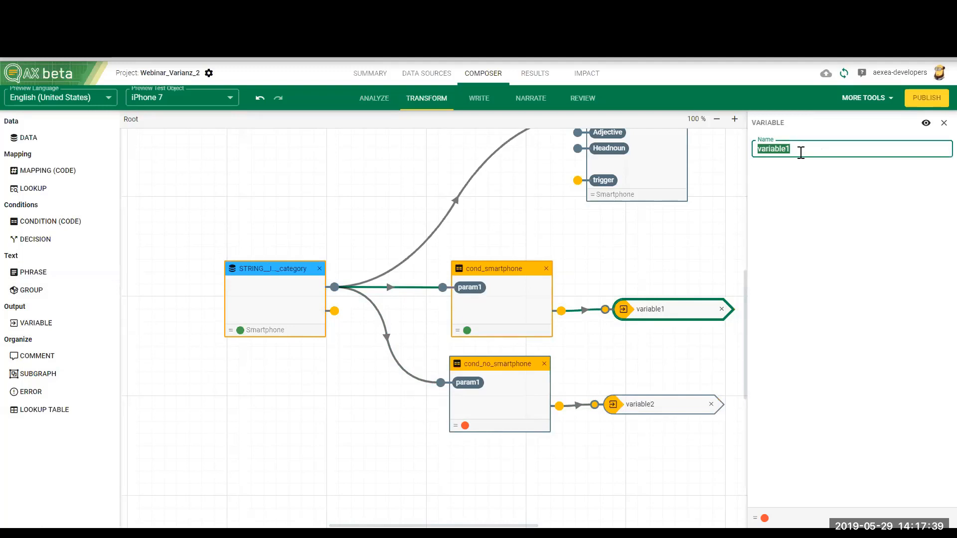
pyautogui.write('var')
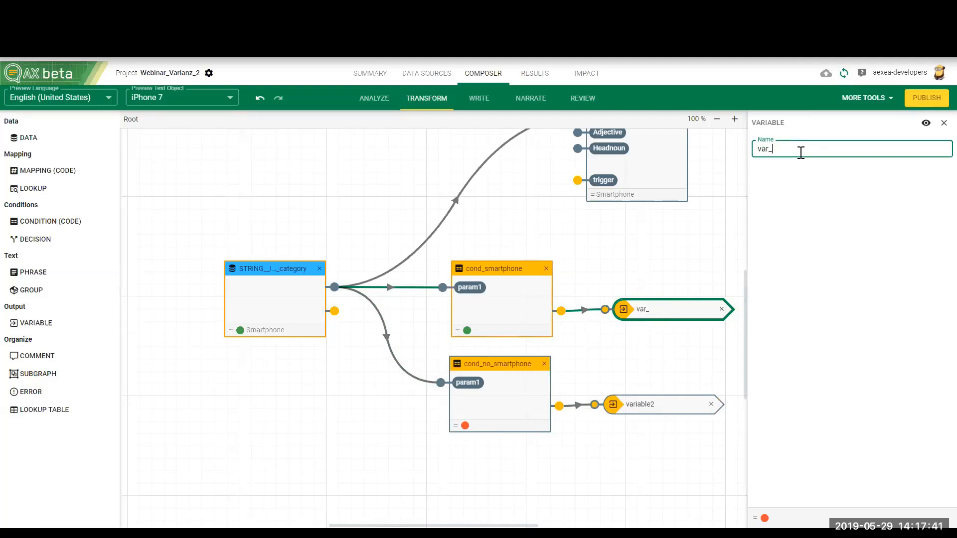
pyautogui.write('_smartphone')
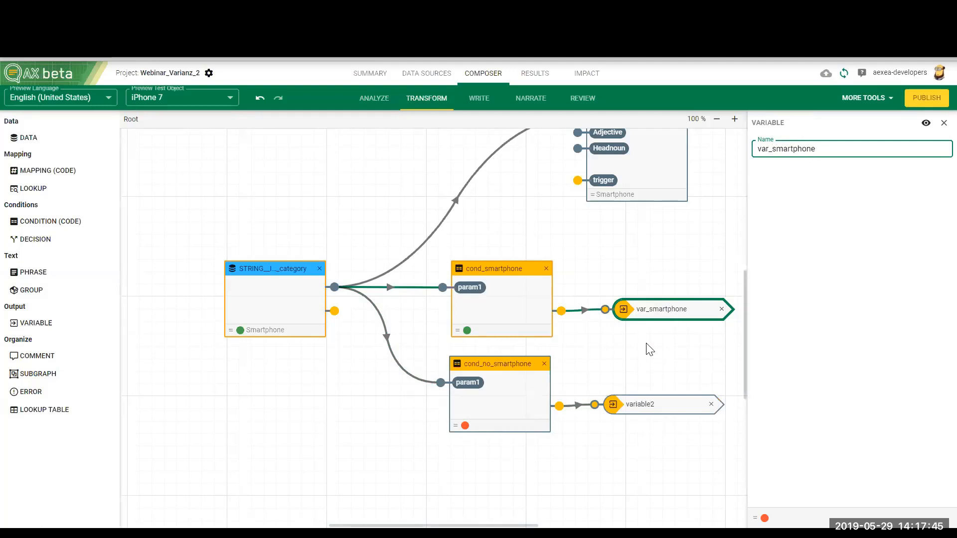
pyautogui.moveTo(764, 148); pyautogui.dragTo(762, 149)
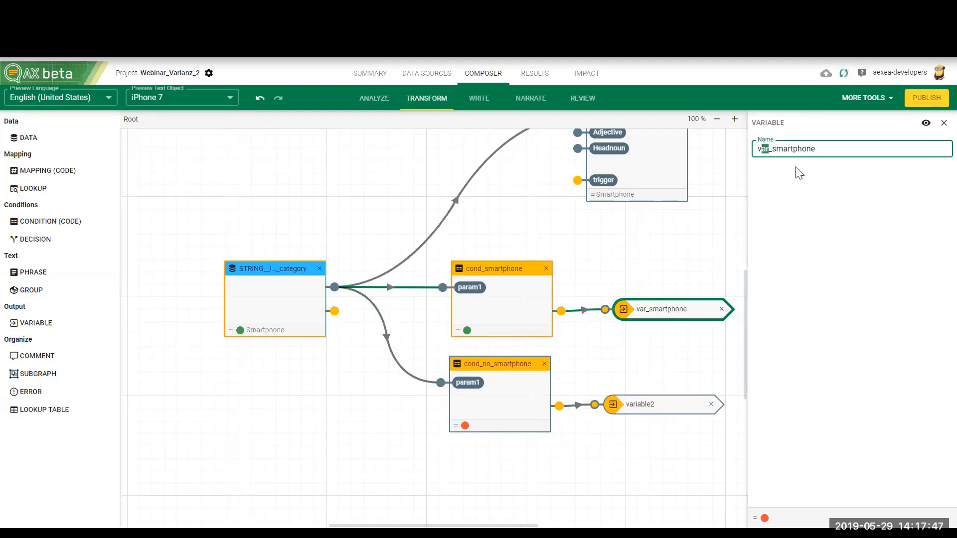
pyautogui.press('BackSpace')
pyautogui.press('BackSpace')
pyautogui.write('is')
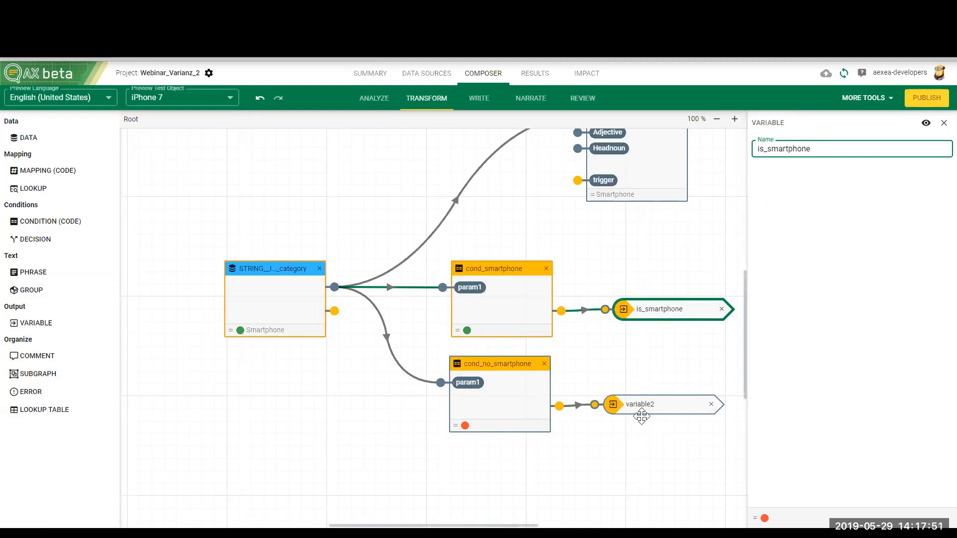
# Step: Rename the output variable connected to cond_no_smartphone as is_no_smartphone
pyautogui.click(643, 400)
pyautogui.doubleClick(800, 149)
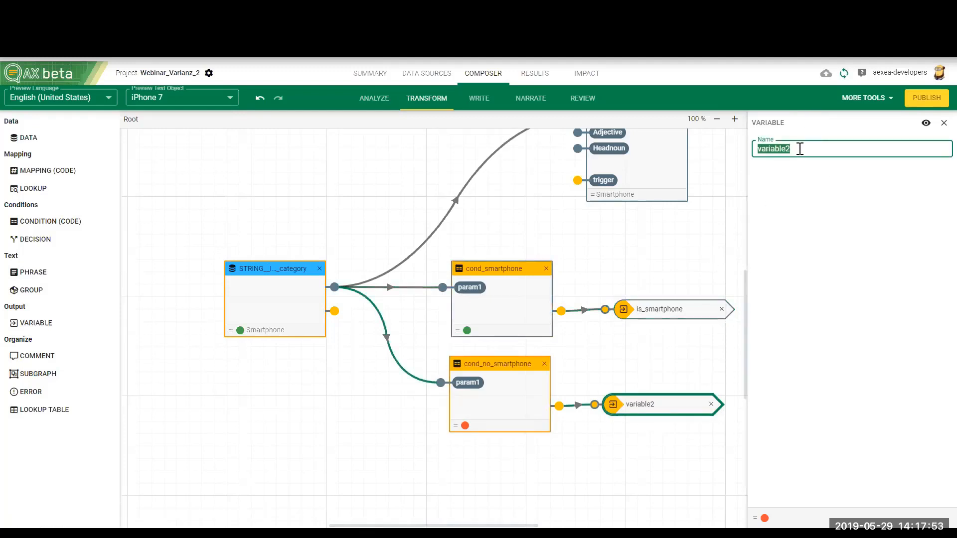
pyautogui.write('is_no_s')
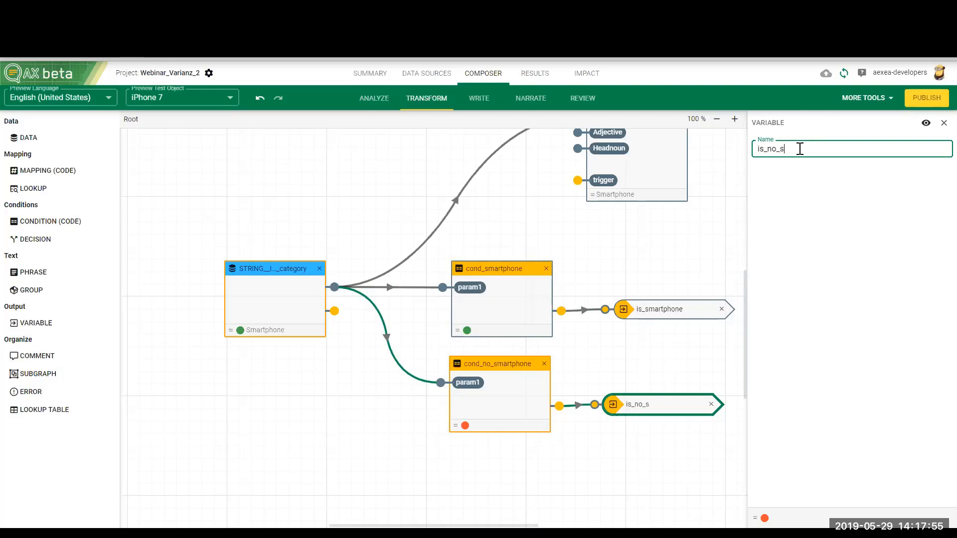
pyautogui.write('martphone')
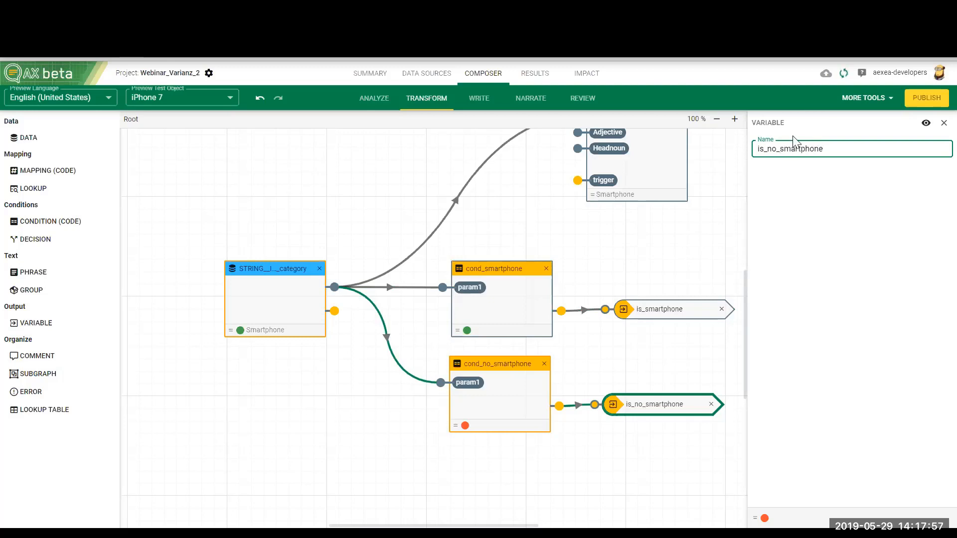
pyautogui.click(408, 461)
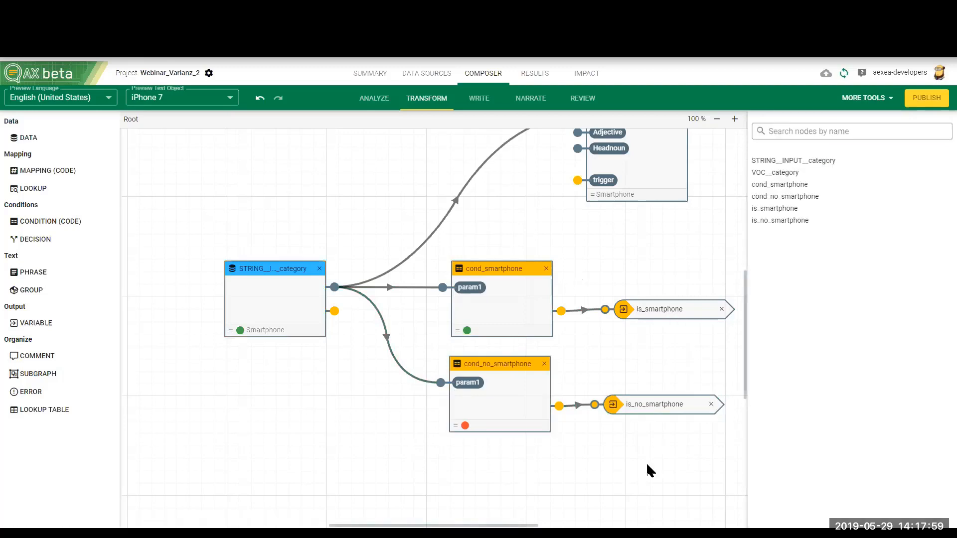
# Step: In the Narrate area, stop story1 from always being used and set its trigger variable to is_smartphone
pyautogui.click(532, 100)
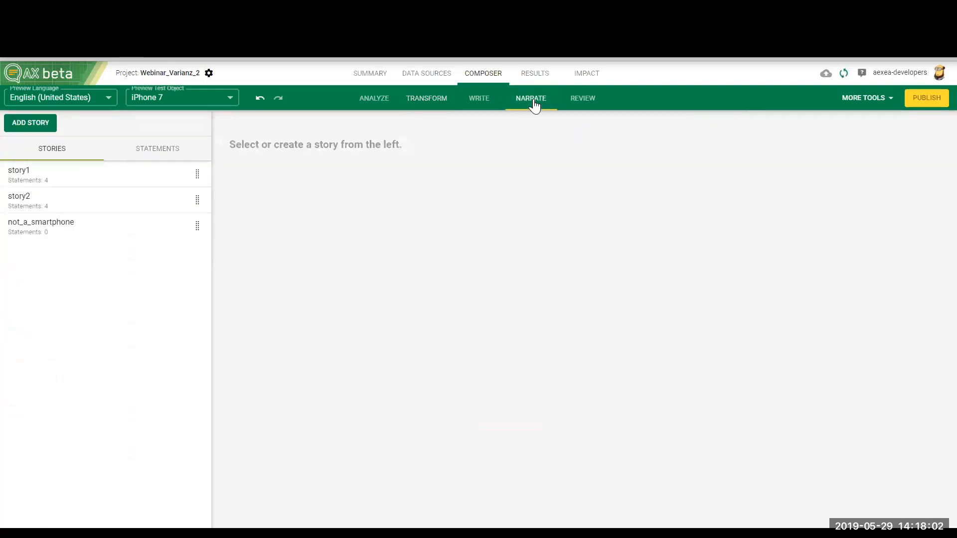
pyautogui.click(68, 179)
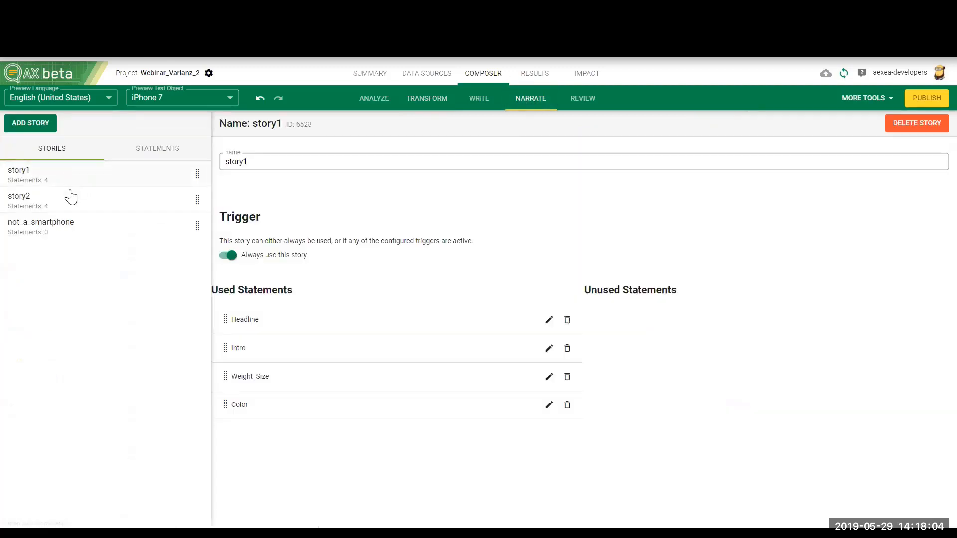
pyautogui.click(230, 255)
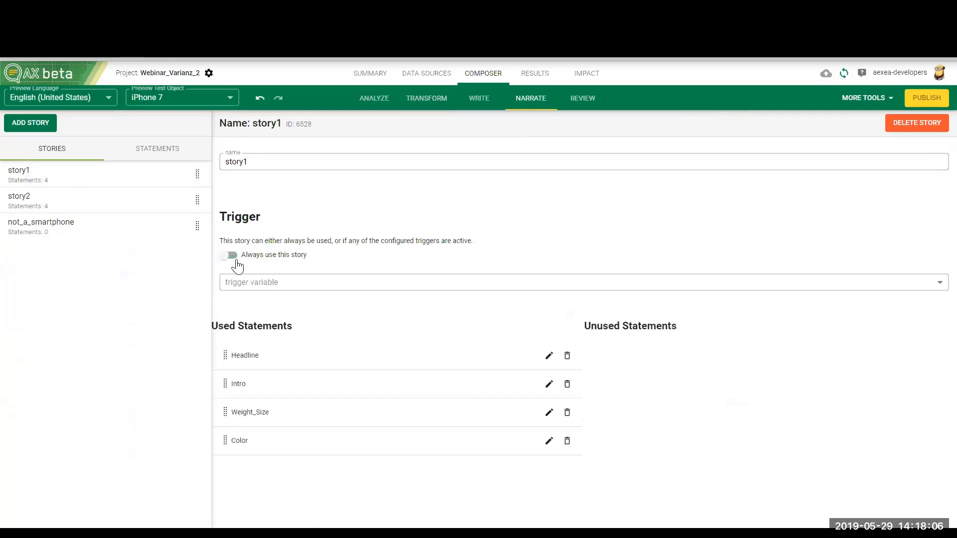
pyautogui.click(277, 282)
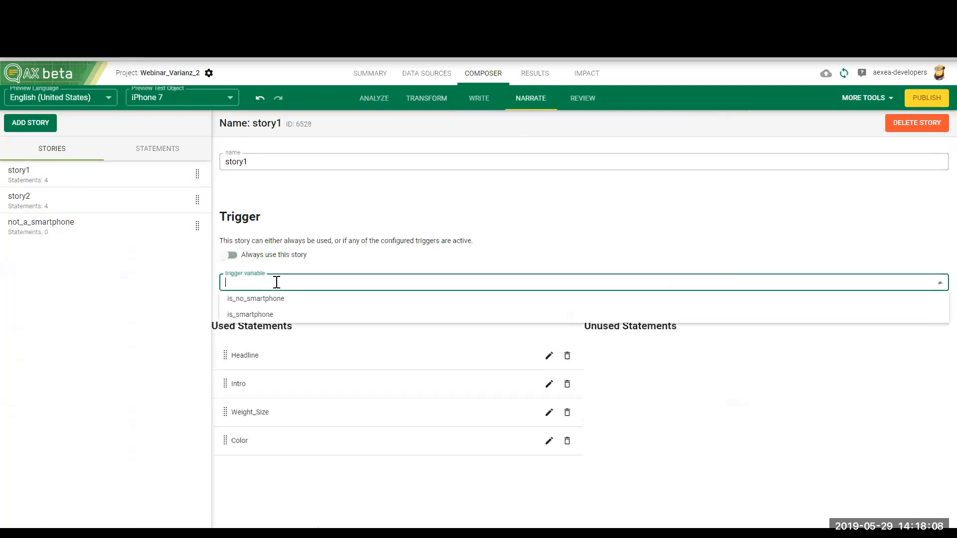
pyautogui.click(235, 314)
# Step: Turn off the always-use setting for story2 and assign is_smartphone as its trigger variable
pyautogui.click(169, 205)
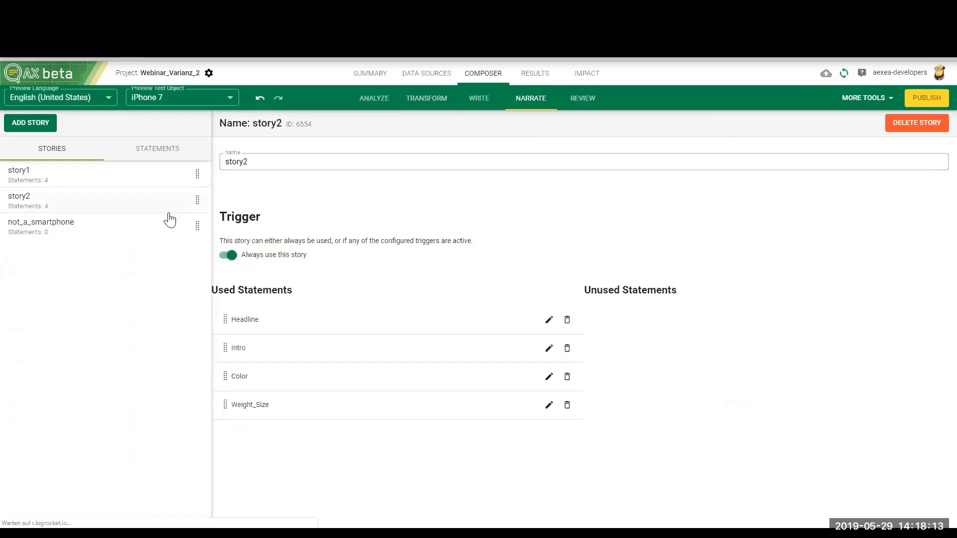
pyautogui.click(228, 254)
pyautogui.click(246, 282)
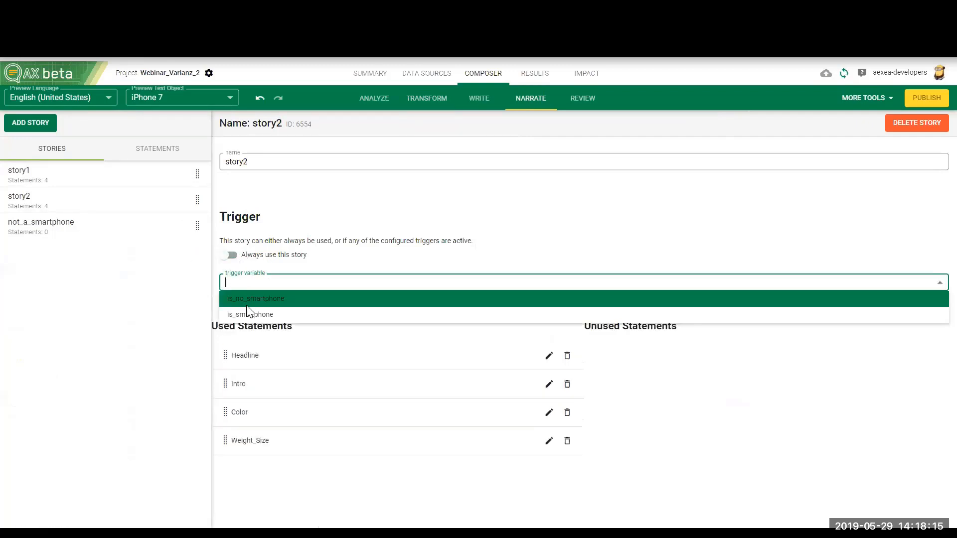
pyautogui.click(243, 312)
# Step: Set the trigger variable of the not_a_smartphone story to is_no_smartphone, with always-use turned off
pyautogui.click(150, 230)
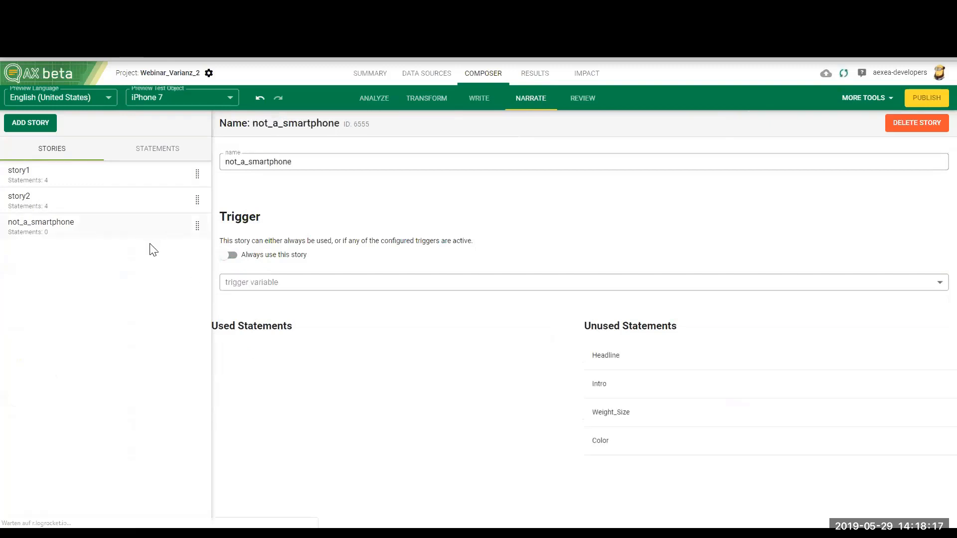
pyautogui.click(232, 256)
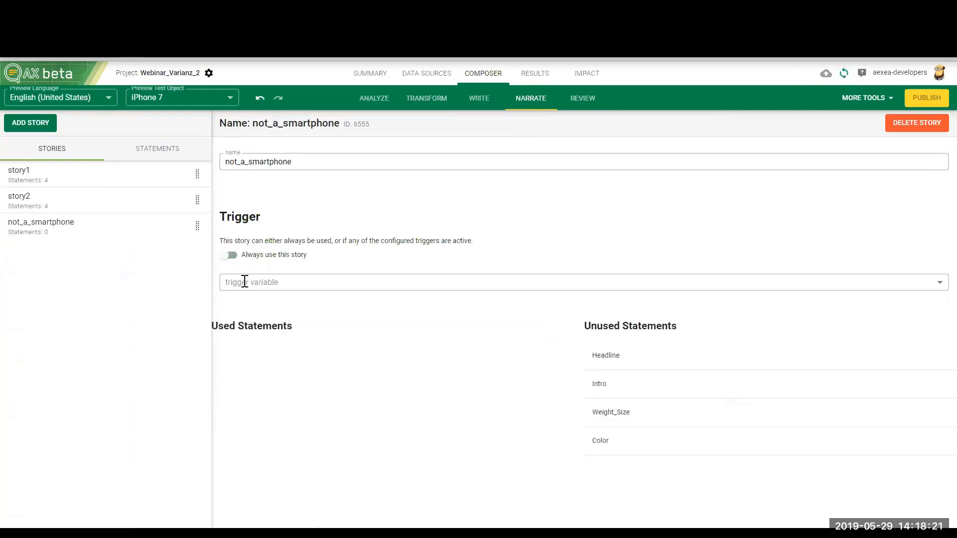
pyautogui.click(244, 280)
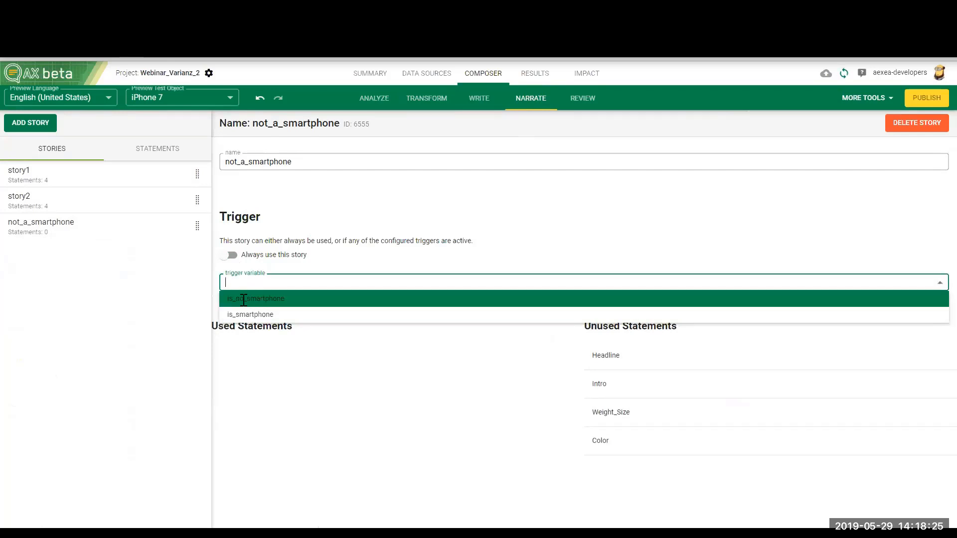
pyautogui.click(224, 298)
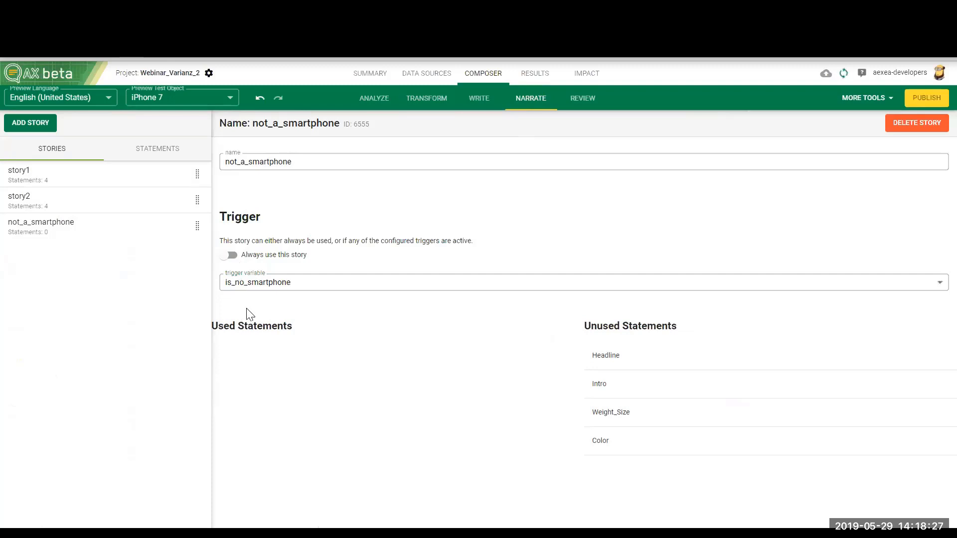
# Step: Add a statement to the not_a_smartphone story in the Write area with the text "This is not a smartphone."
pyautogui.click(479, 102)
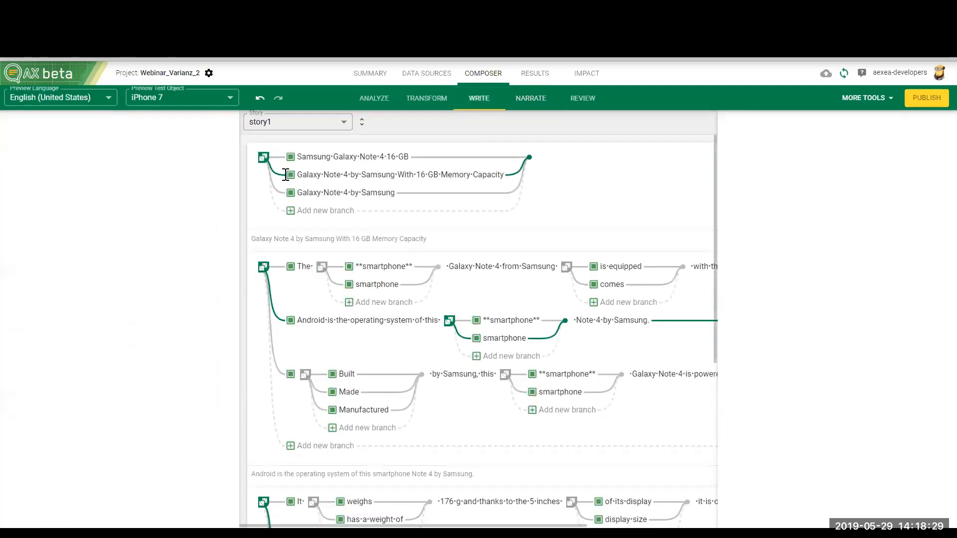
pyautogui.click(344, 127)
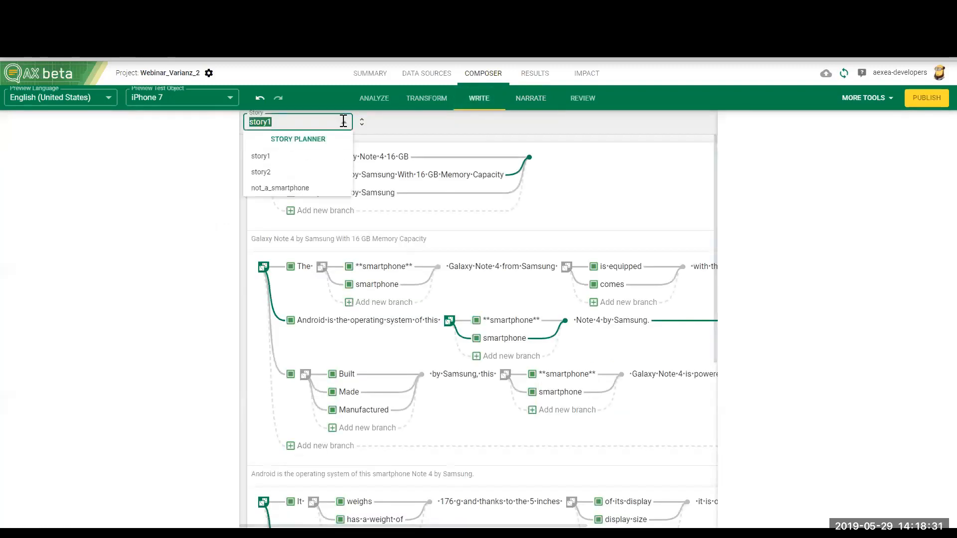
pyautogui.click(279, 183)
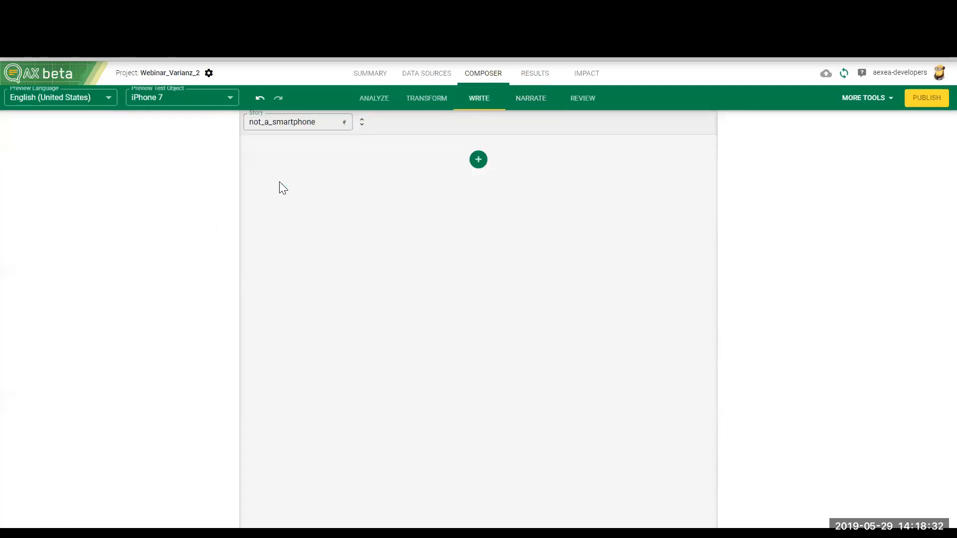
pyautogui.click(480, 161)
pyautogui.click(382, 169)
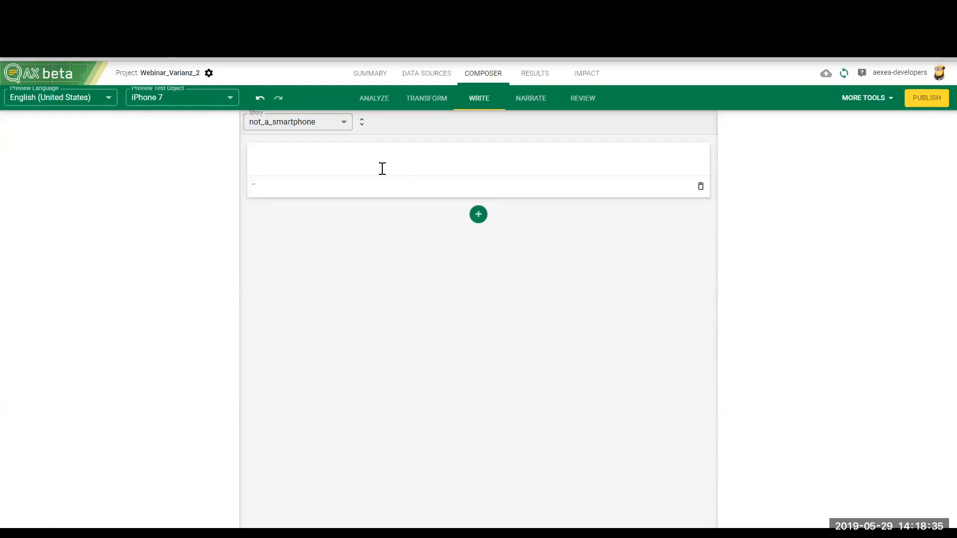
pyautogui.write('This is not a smartphone')
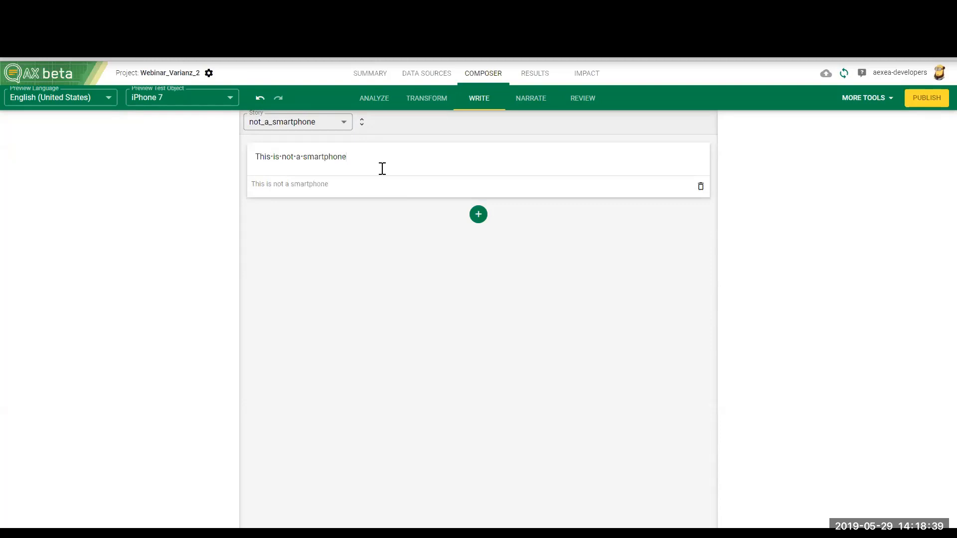
pyautogui.write('.')
# Step: Review the rendered text of the first iPhone 7 test object and examine the Kategorie key in its data
pyautogui.click(583, 109)
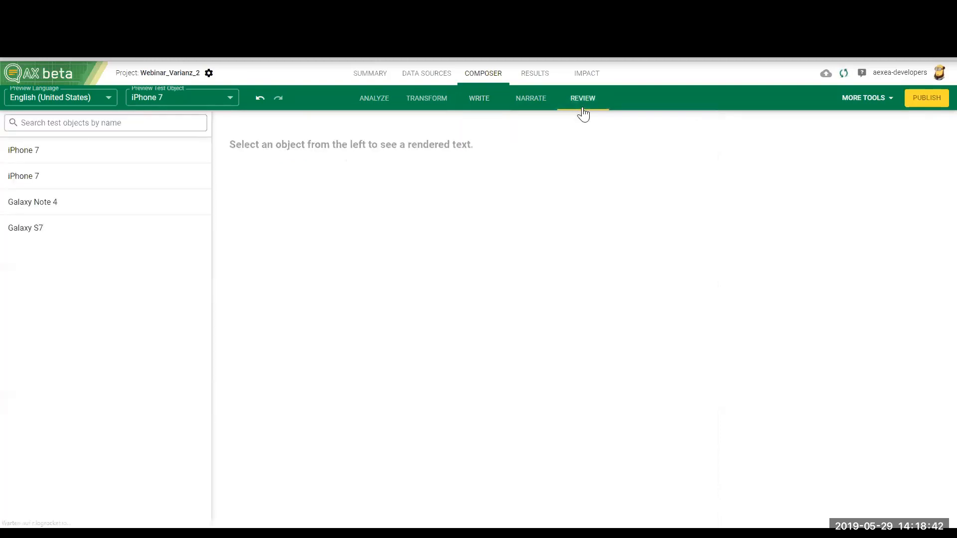
pyautogui.click(60, 157)
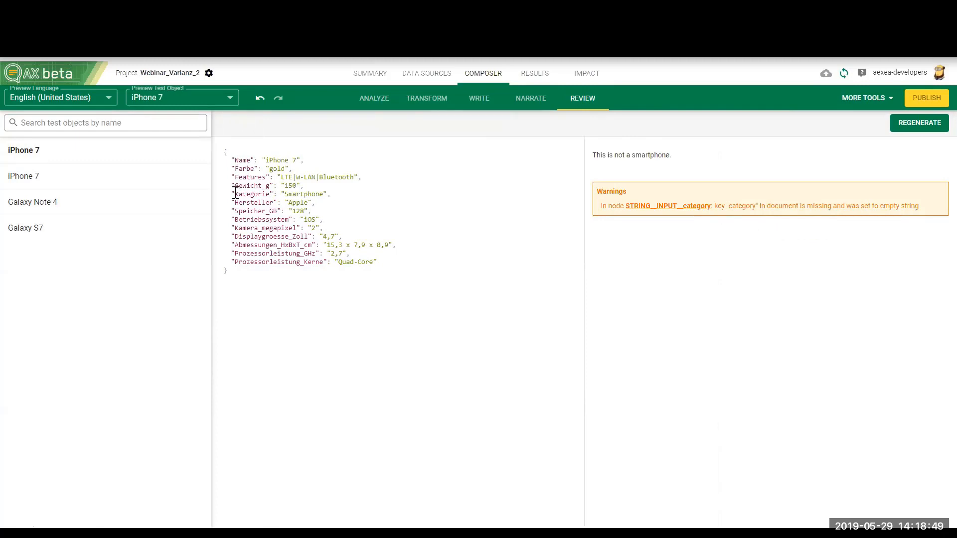
pyautogui.moveTo(236, 194); pyautogui.dragTo(270, 195)
# Step: Review the second iPhone 7 test object's category key and rendered text, and regenerate the text for another variant
pyautogui.click(83, 183)
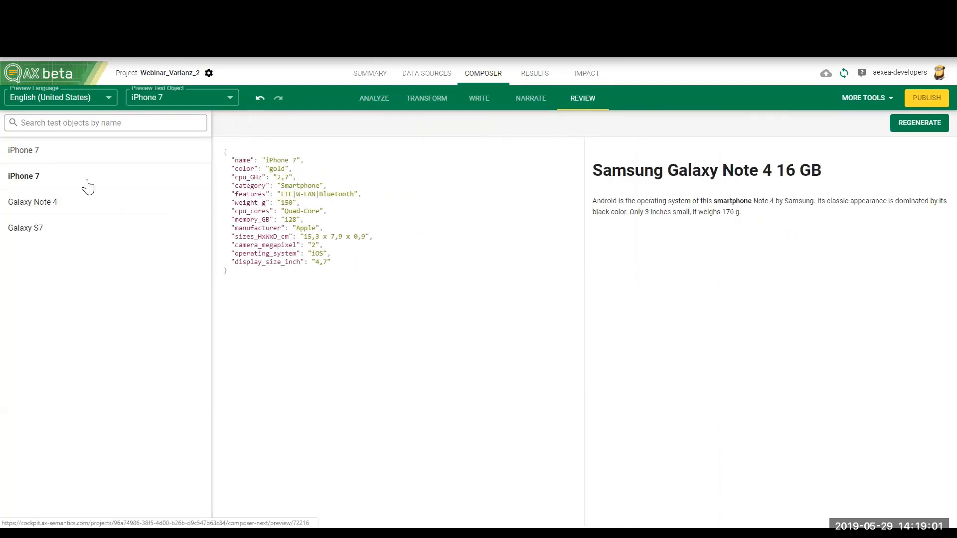
pyautogui.doubleClick(251, 187)
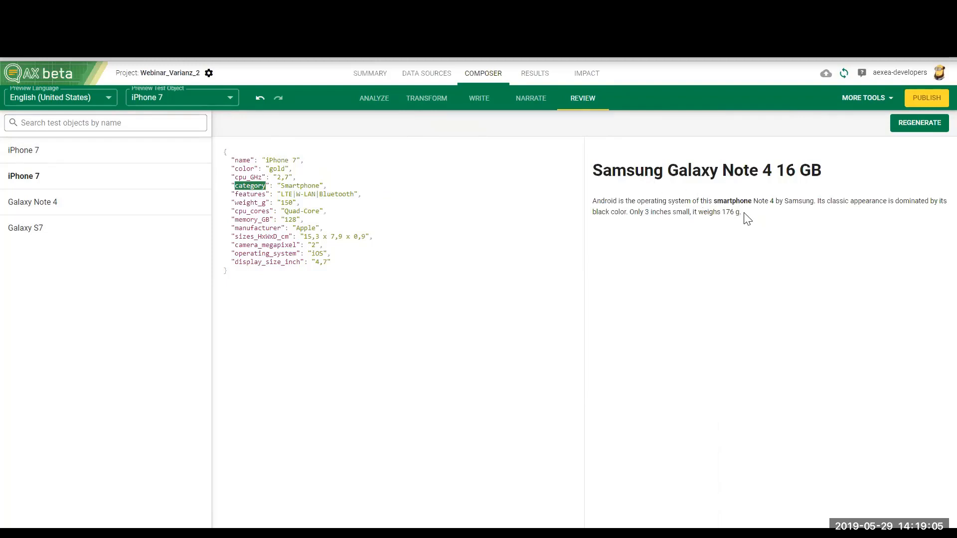
pyautogui.moveTo(743, 215); pyautogui.dragTo(602, 186)
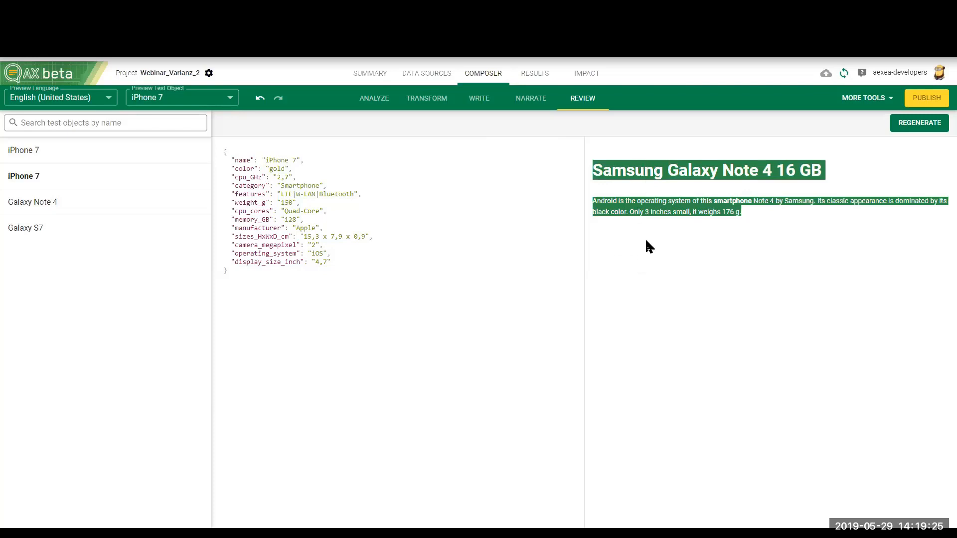
pyautogui.click(840, 188)
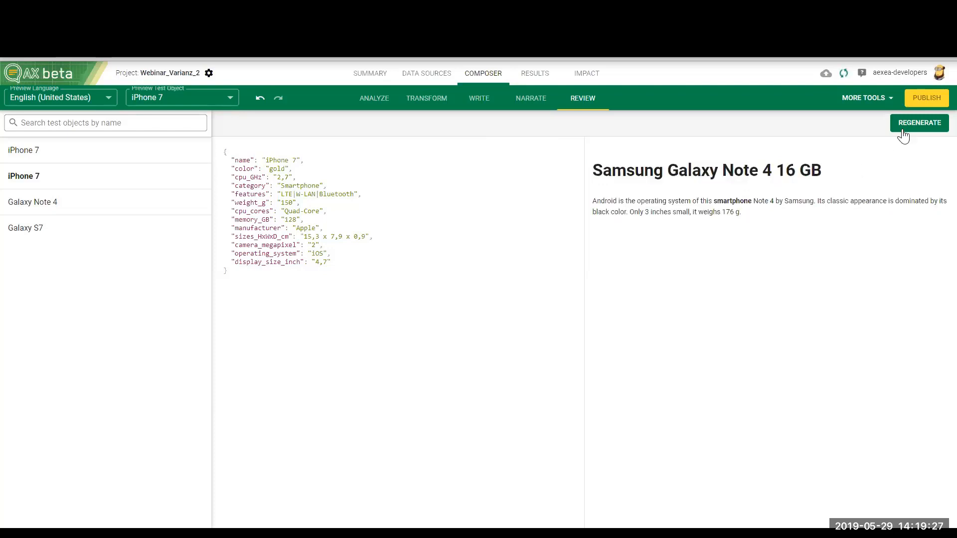
pyautogui.click(905, 131)
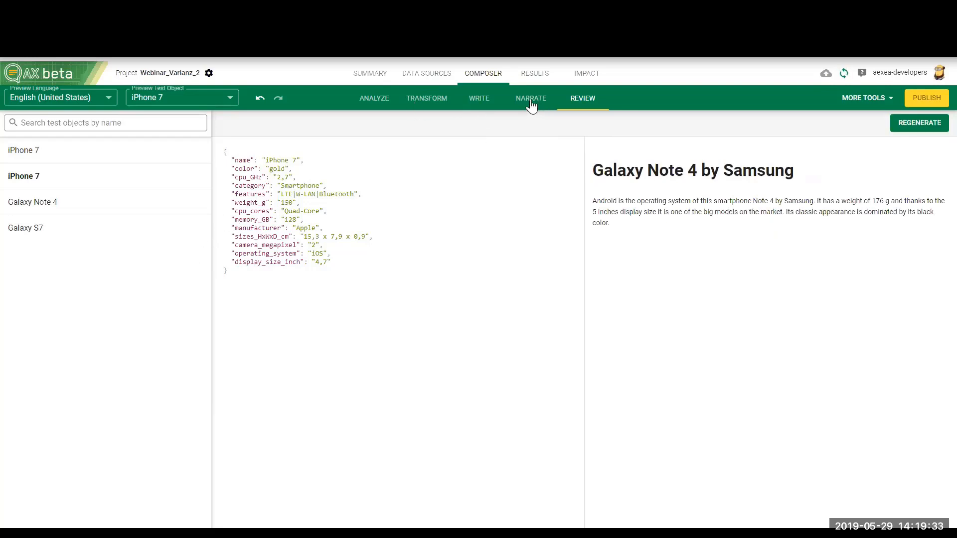
# Step: Open story1 in the Write area and go to its last statement
pyautogui.click(479, 105)
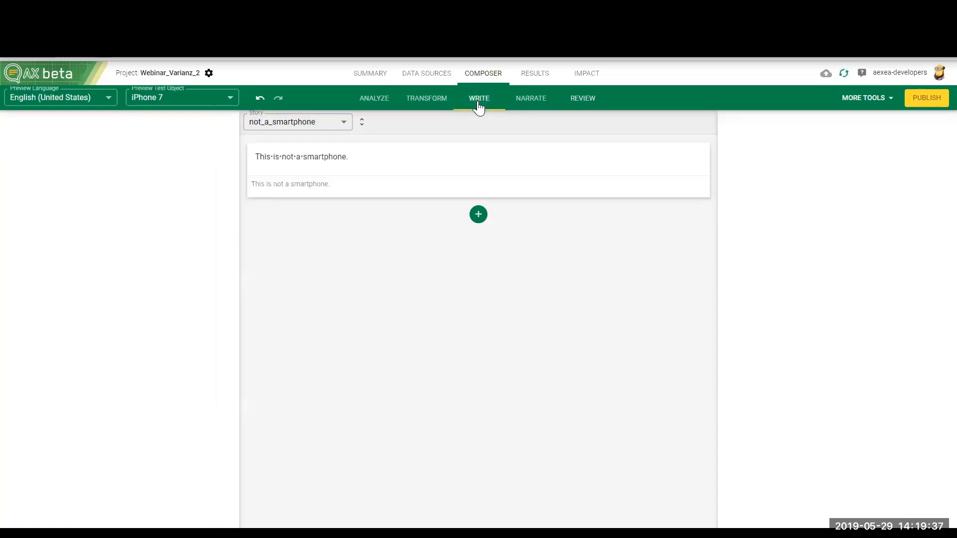
pyautogui.click(339, 124)
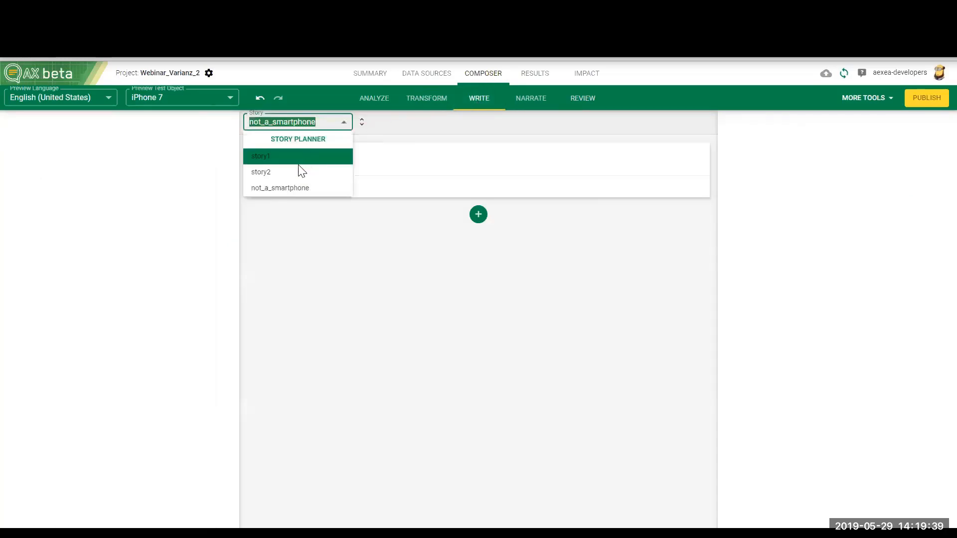
pyautogui.click(261, 156)
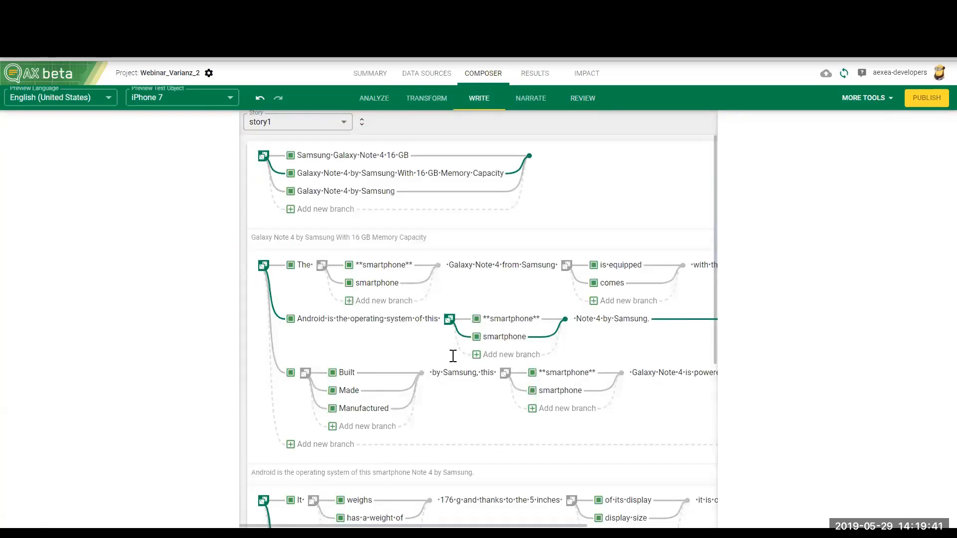
pyautogui.scroll(-5, 449, 359)
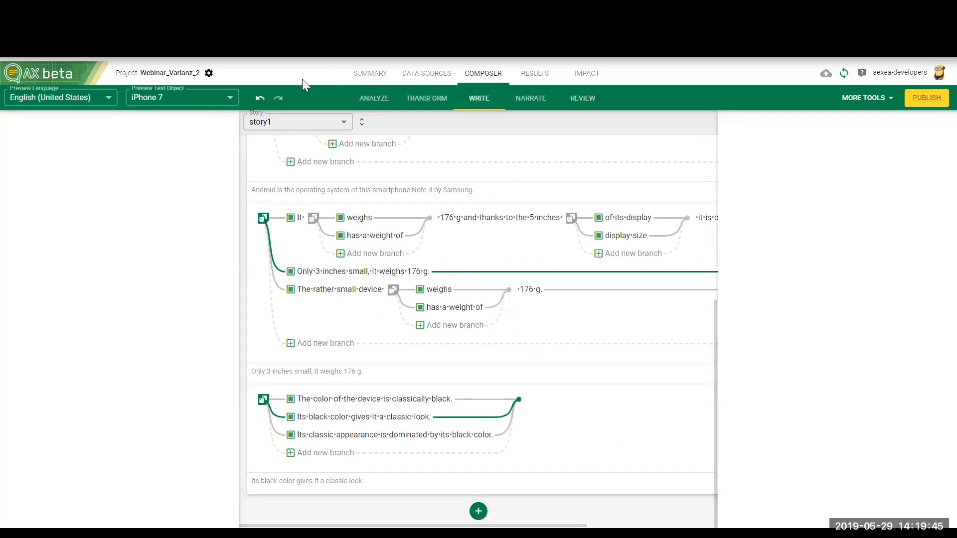
# Step: Open the DATA_English collection and examine the camera_megapixel entry in the iPhone 7 and Galaxy Note 4 documents
pyautogui.click(427, 76)
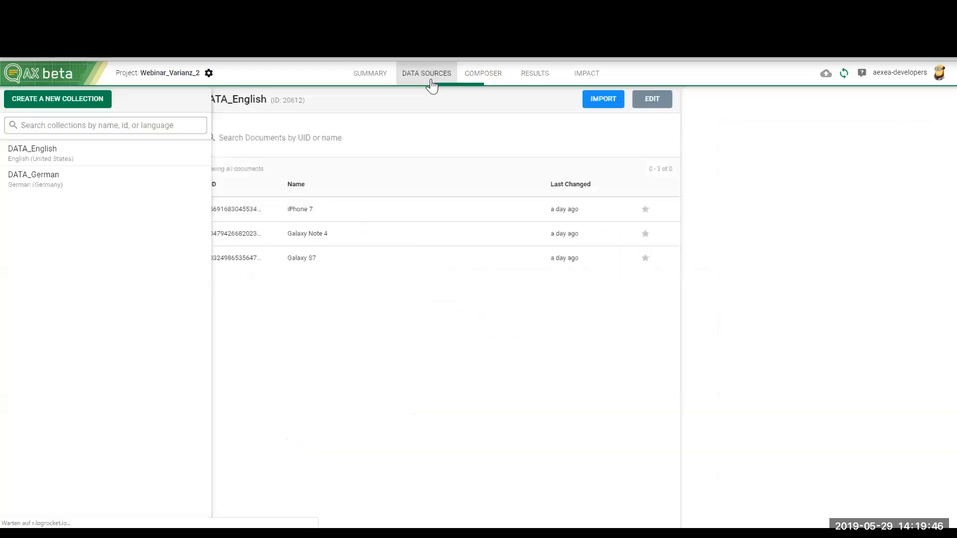
pyautogui.click(121, 158)
pyautogui.click(407, 213)
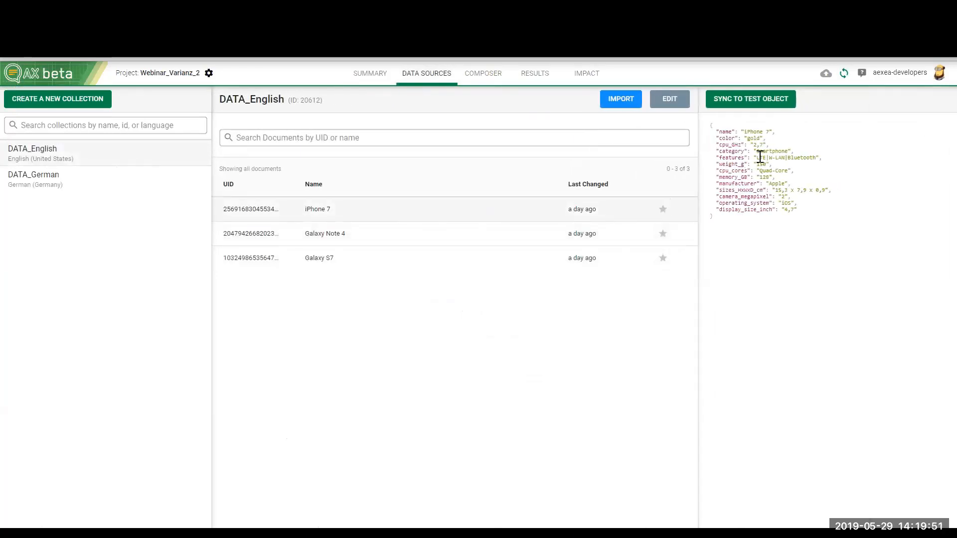
pyautogui.click(355, 238)
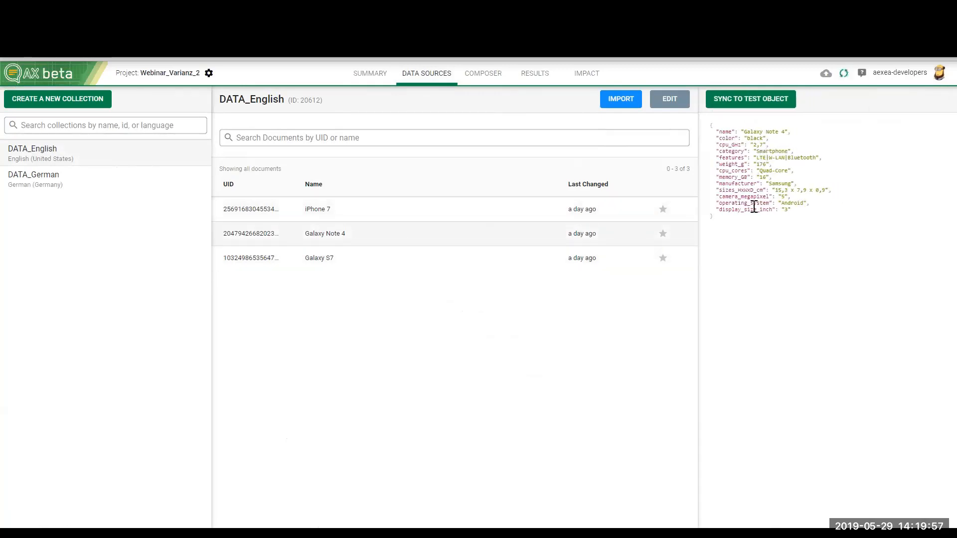
pyautogui.moveTo(722, 197); pyautogui.dragTo(773, 195)
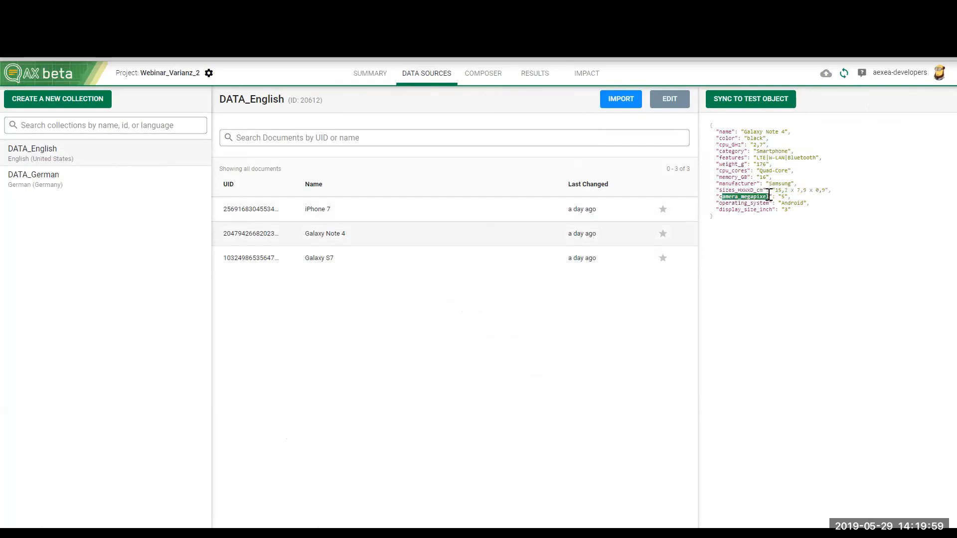
pyautogui.click(789, 196)
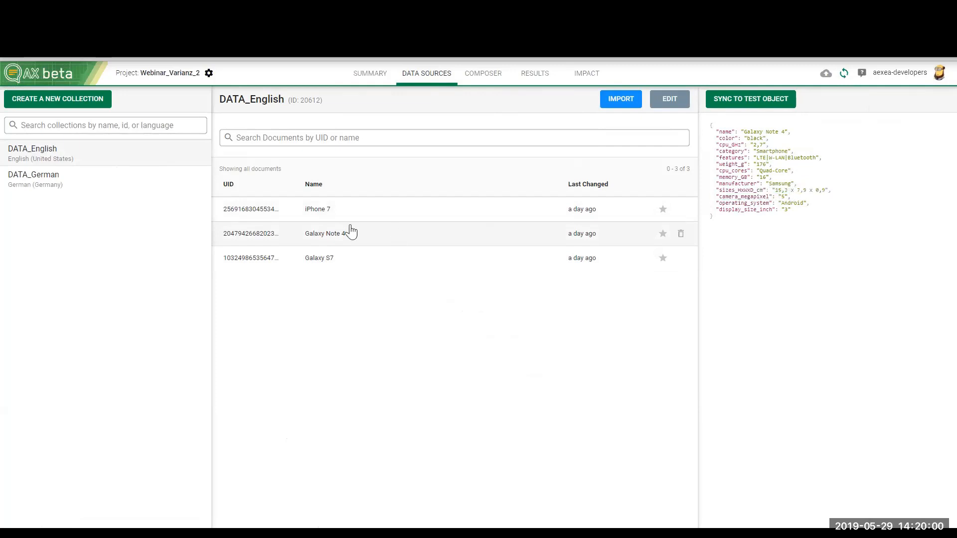
# Step: Examine the camera_megapixel entry in the data of the Galaxy S7 document
pyautogui.click(351, 258)
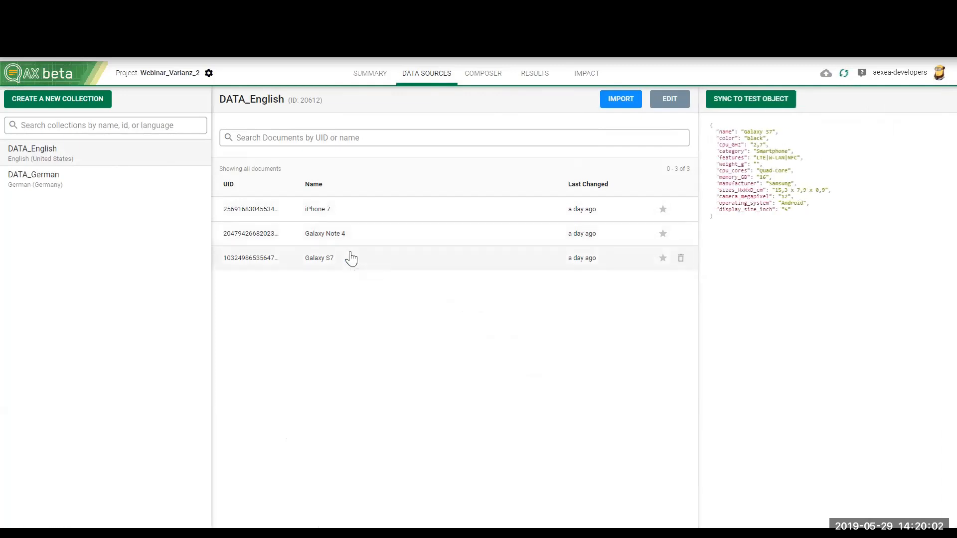
pyautogui.click(359, 214)
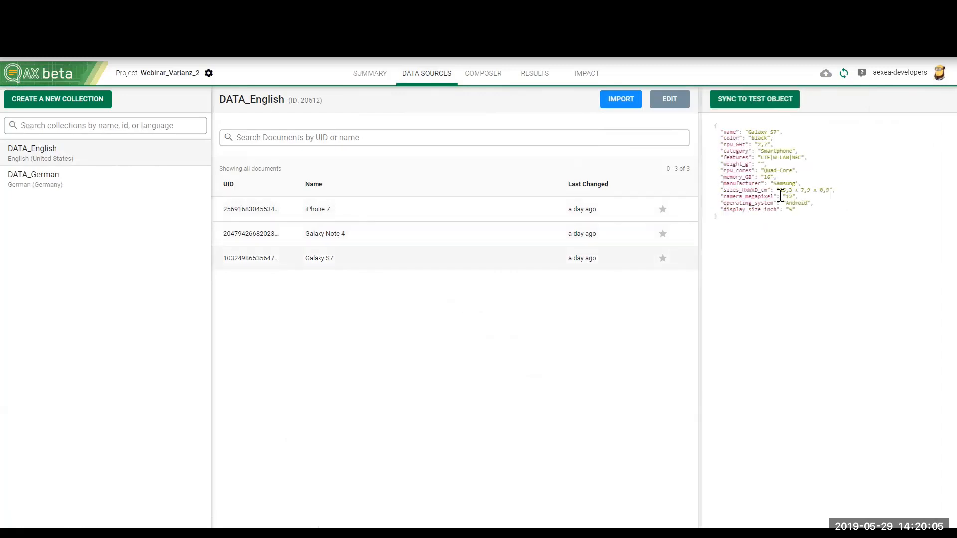
pyautogui.moveTo(761, 196); pyautogui.dragTo(764, 196)
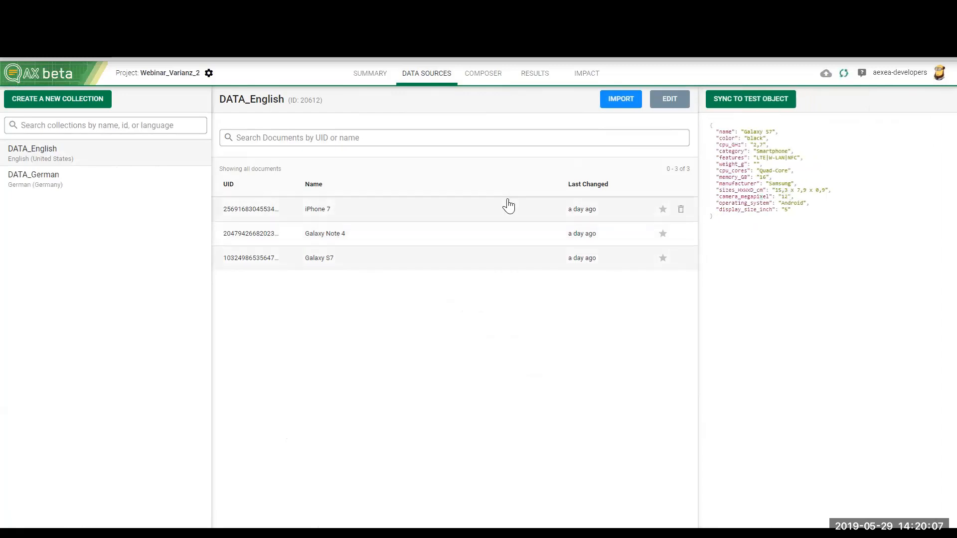
pyautogui.click(476, 242)
pyautogui.click(475, 262)
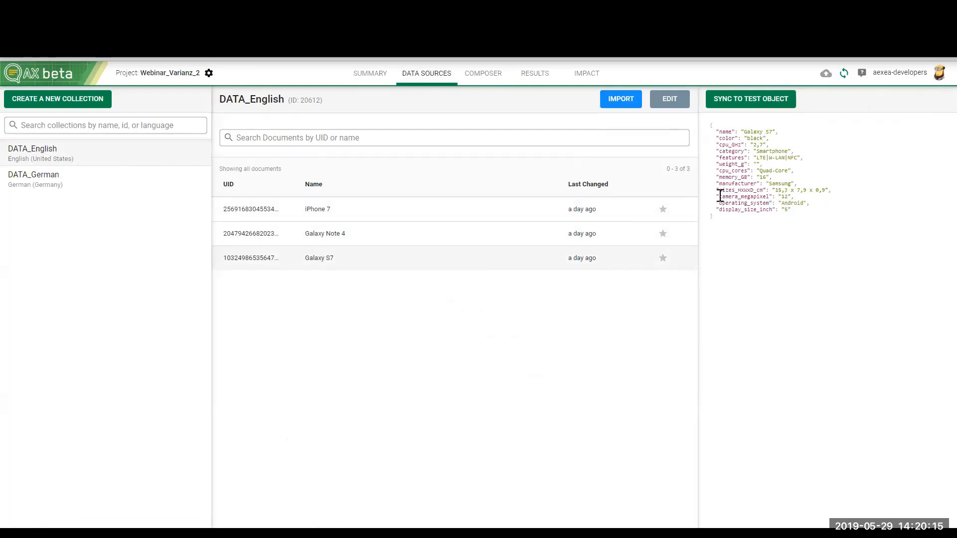
pyautogui.moveTo(720, 196); pyautogui.dragTo(768, 195)
pyautogui.doubleClick(786, 196)
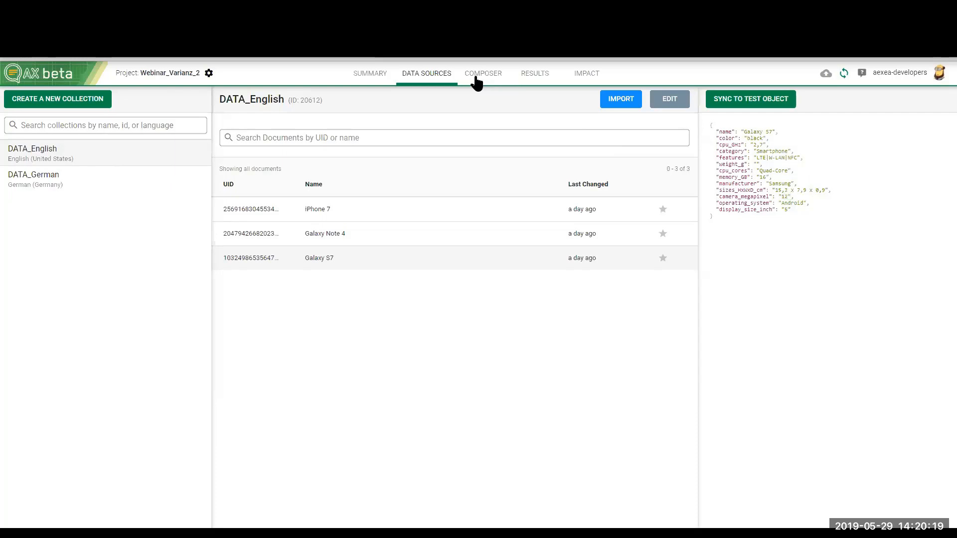
# Step: Add a statement at the end of story1 in the Write area with the text "It is also equipped with a camera."
pyautogui.click(476, 78)
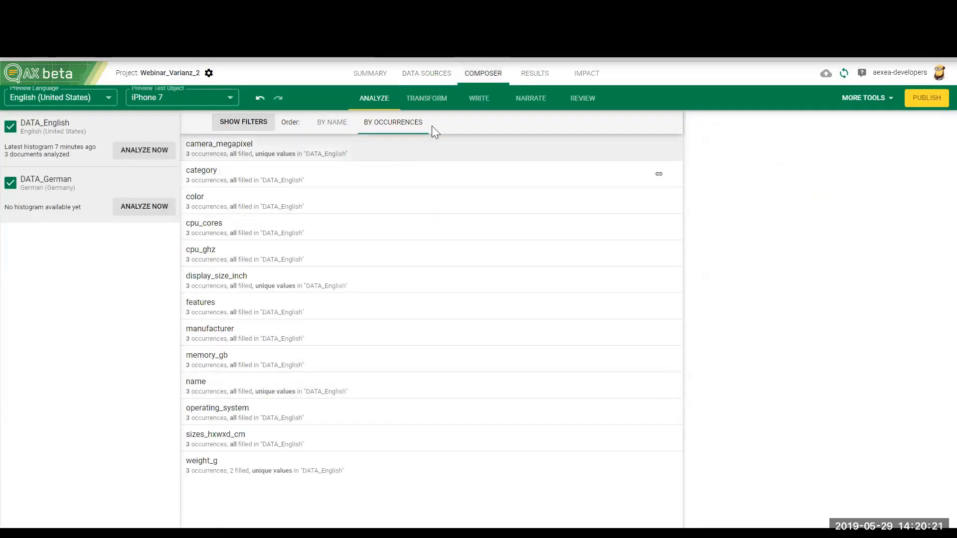
pyautogui.click(471, 100)
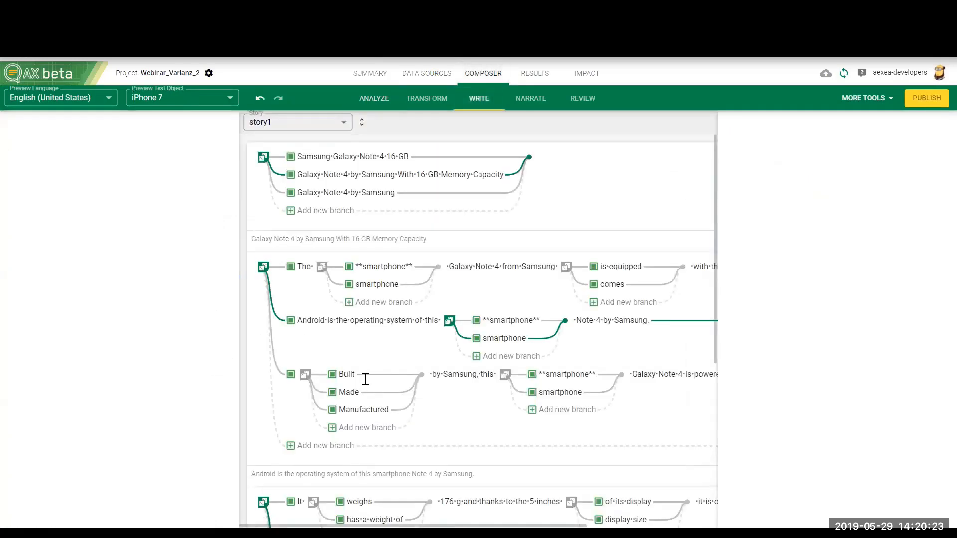
pyautogui.scroll(-6, 366, 382)
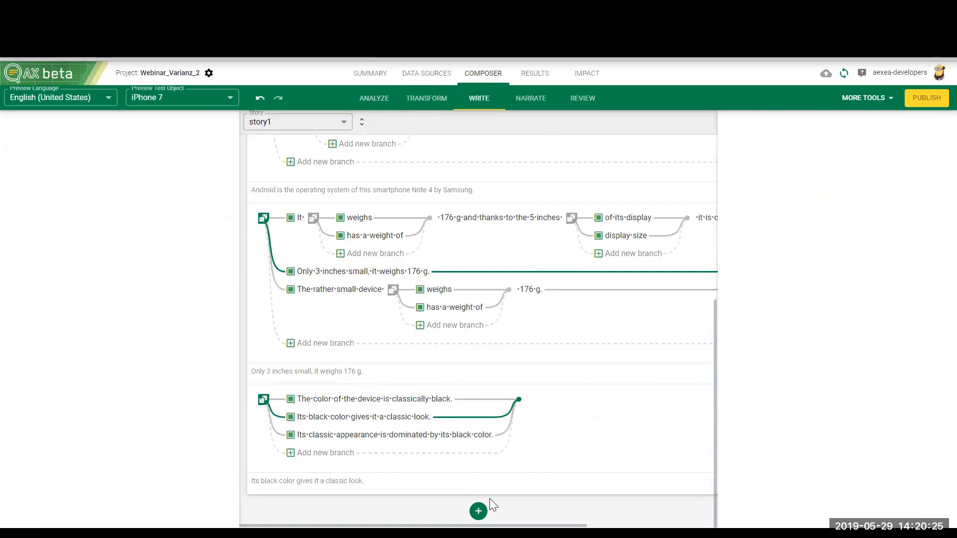
pyautogui.click(479, 511)
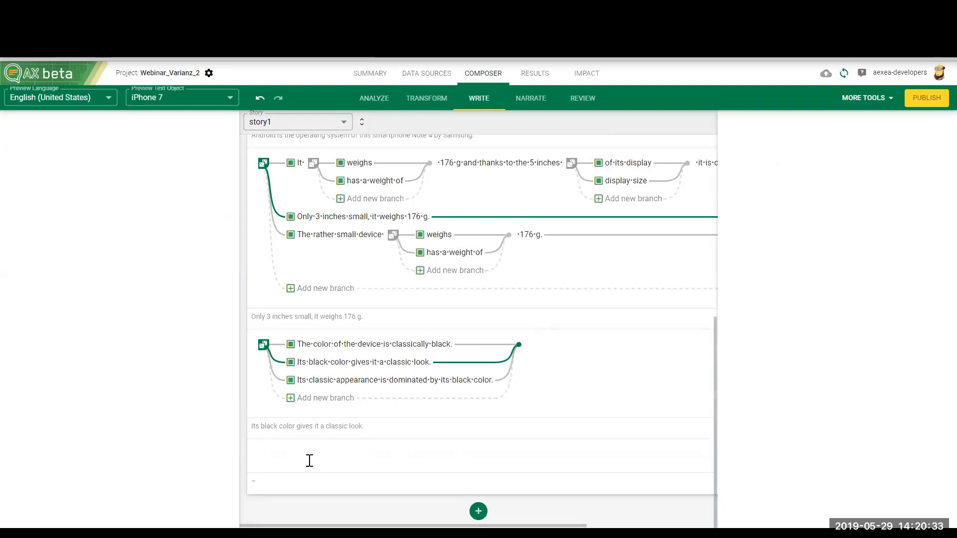
pyautogui.write('It is also equipped with a camera')
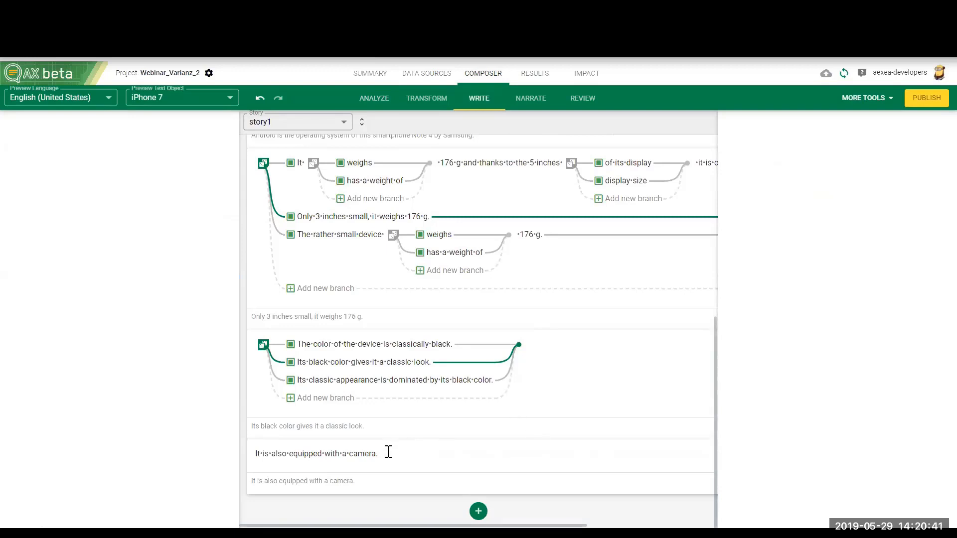
# Step: Turn the camera sentence into a branch and add the alternative "A camera is one of the additional features."
pyautogui.moveTo(389, 451); pyautogui.dragTo(254, 452)
pyautogui.click(317, 440)
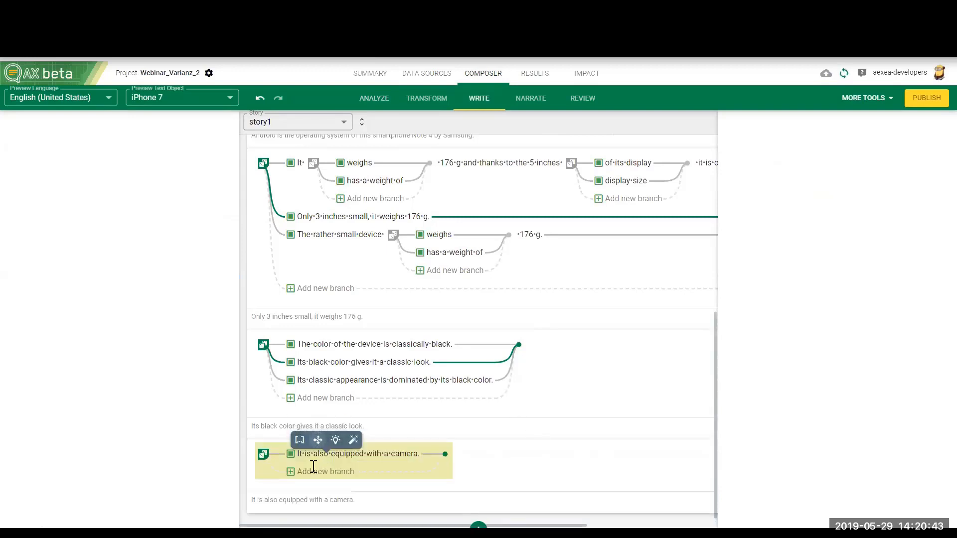
pyautogui.write('A camera is one of the additional features.')
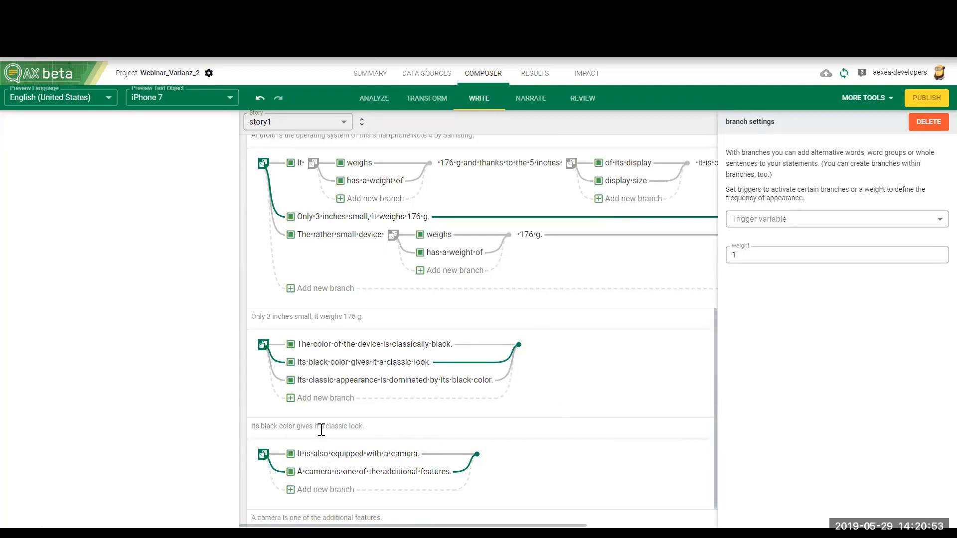
pyautogui.click(316, 452)
pyautogui.scroll(-2, 336, 461)
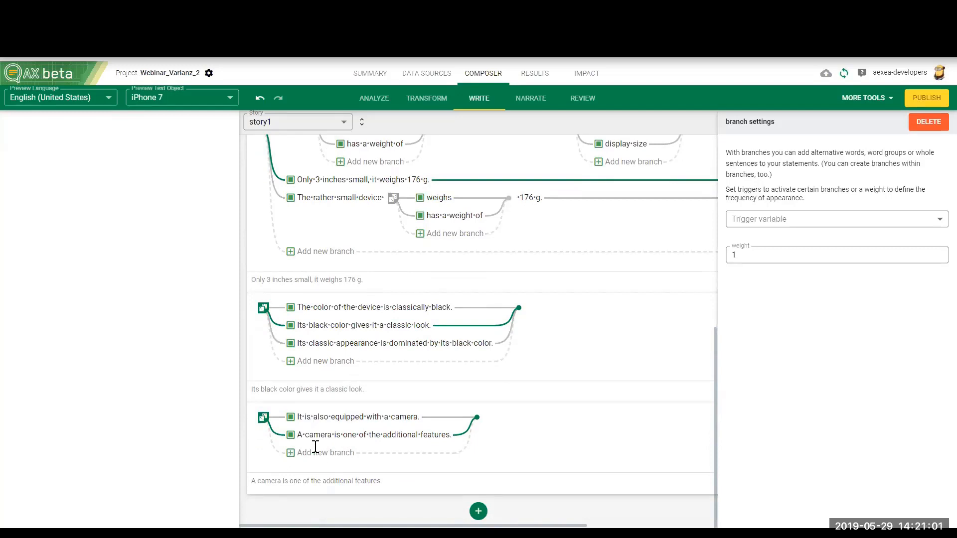
# Step: Show the statement names in story1 and rename the new camera statement as Camera
pyautogui.click(361, 125)
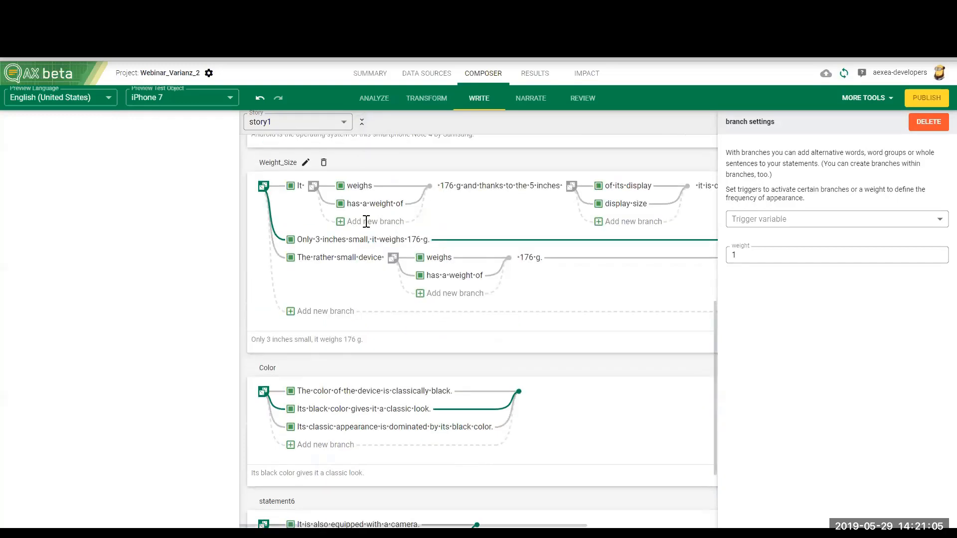
pyautogui.scroll(-3, 368, 246)
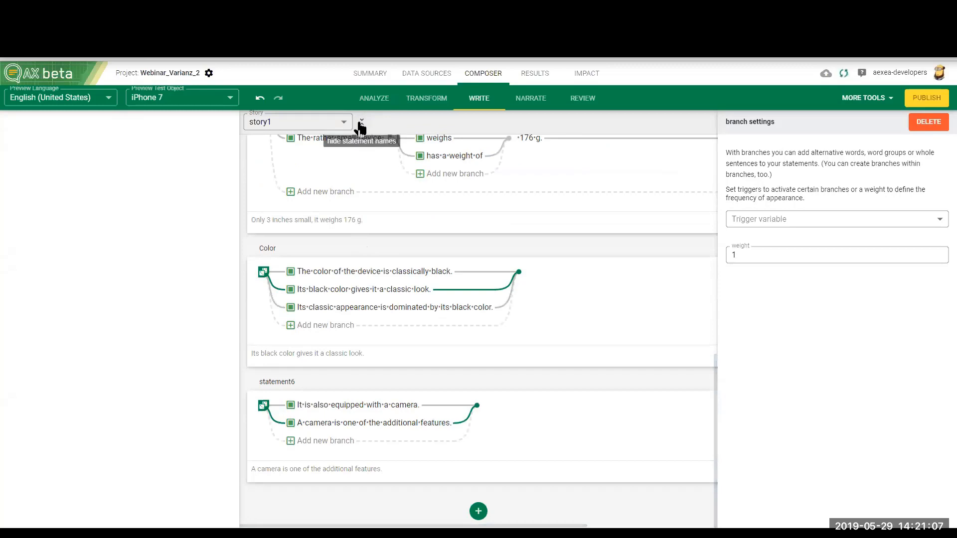
pyautogui.moveTo(301, 384)
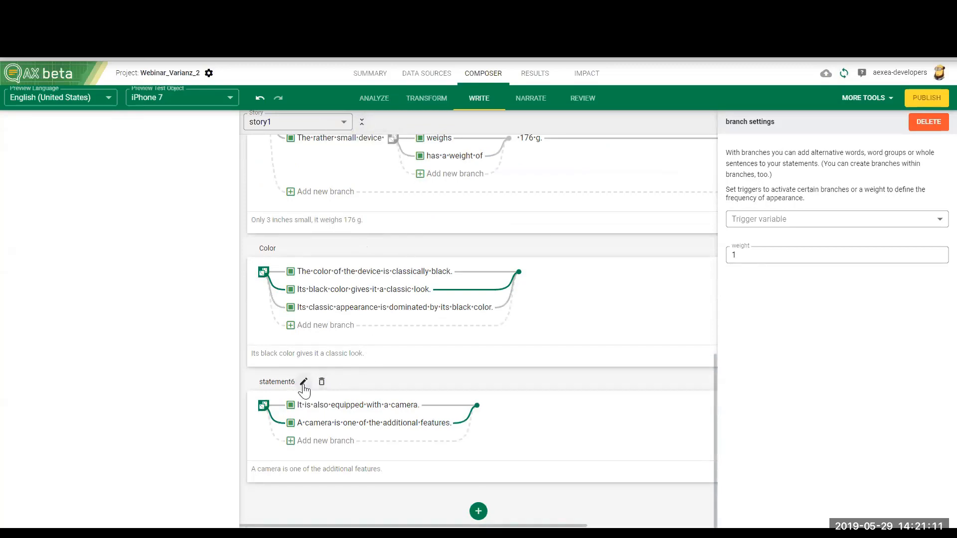
pyautogui.click(304, 382)
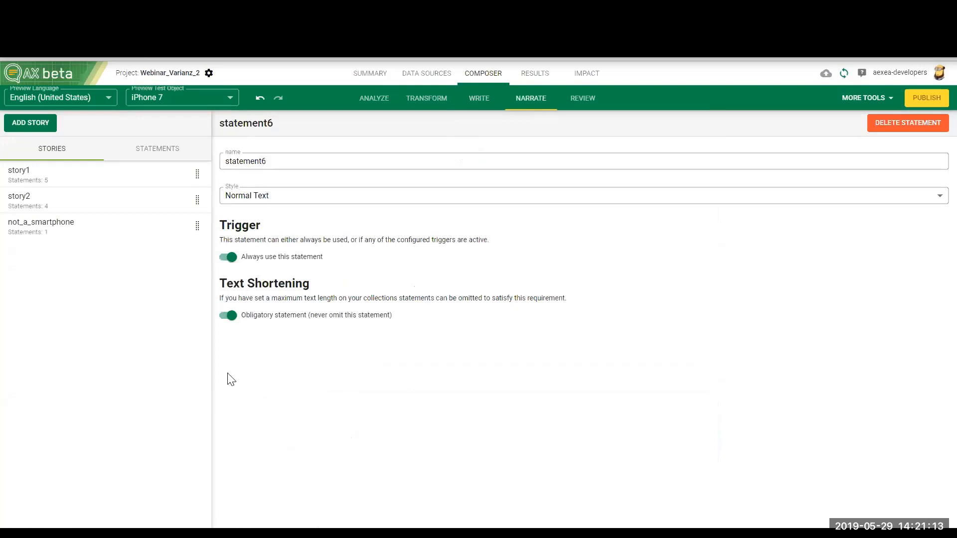
pyautogui.doubleClick(279, 164)
pyautogui.write('Camera')
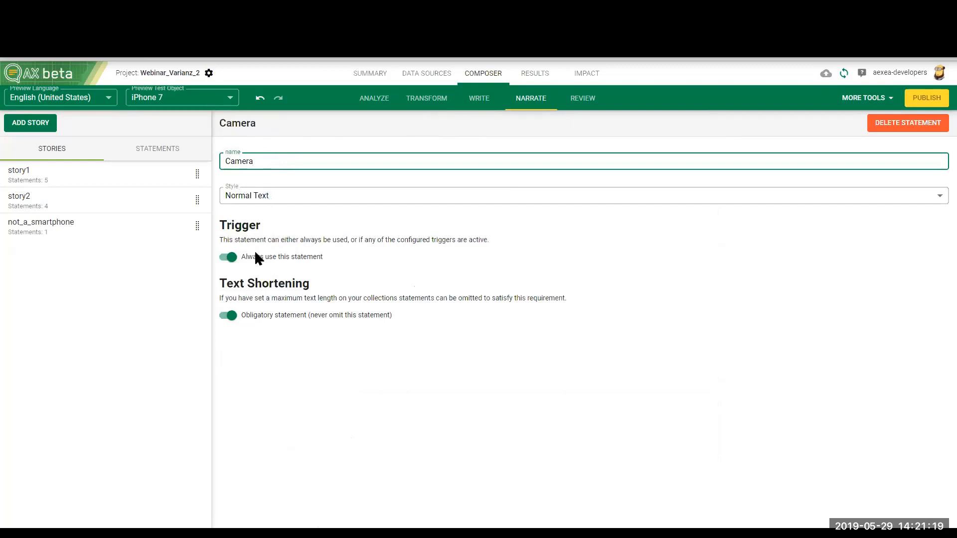
pyautogui.click(228, 258)
pyautogui.click(265, 284)
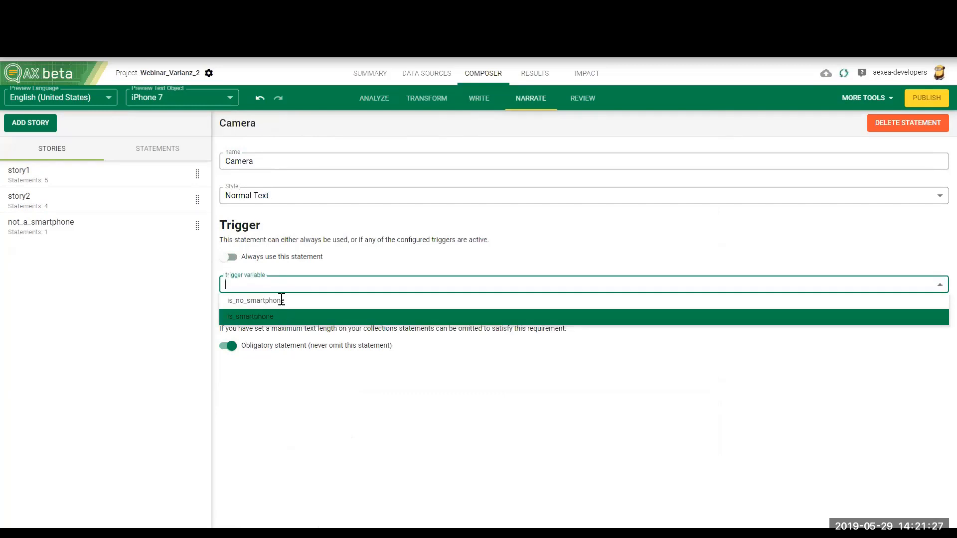
pyautogui.click(277, 269)
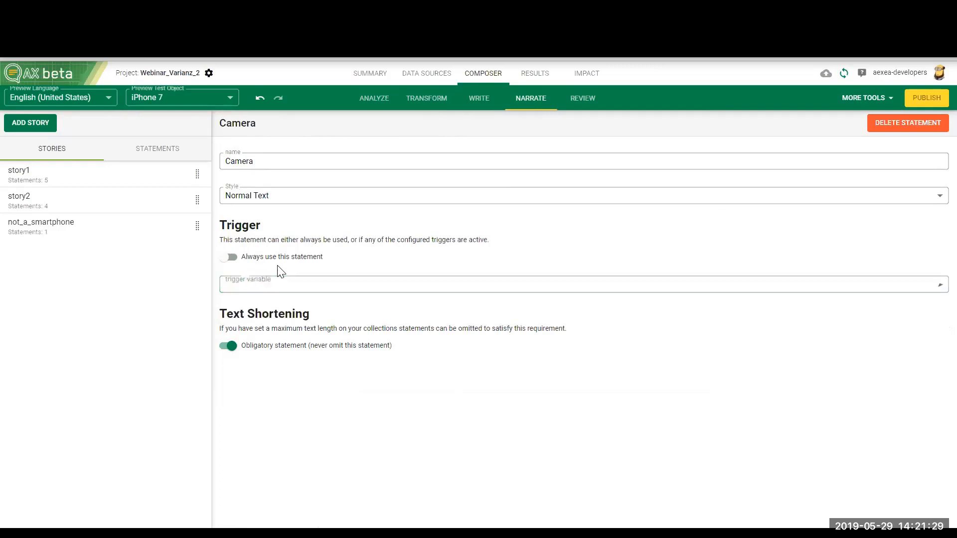
pyautogui.click(230, 257)
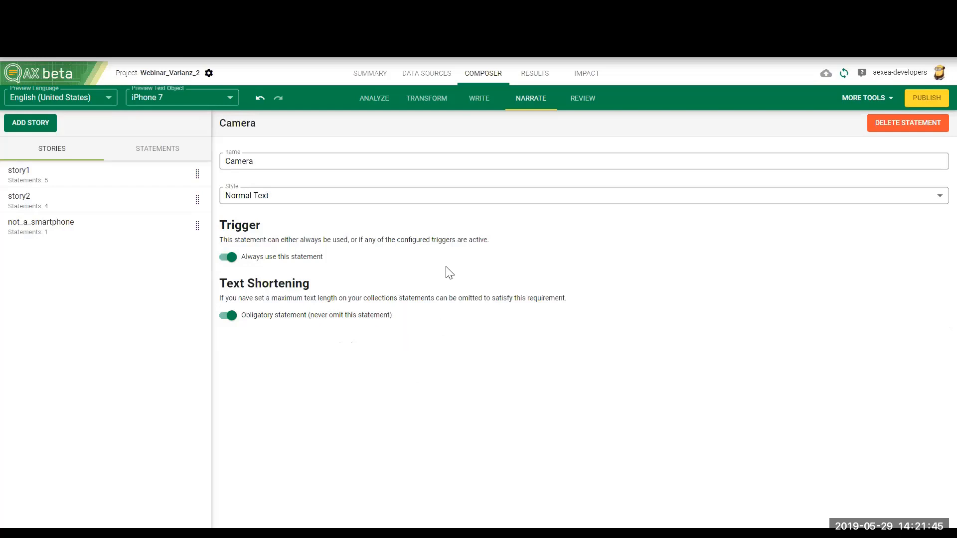
# Step: Return to story1 in the Write area and look through its named statements, from Intro to Camera
pyautogui.click(482, 102)
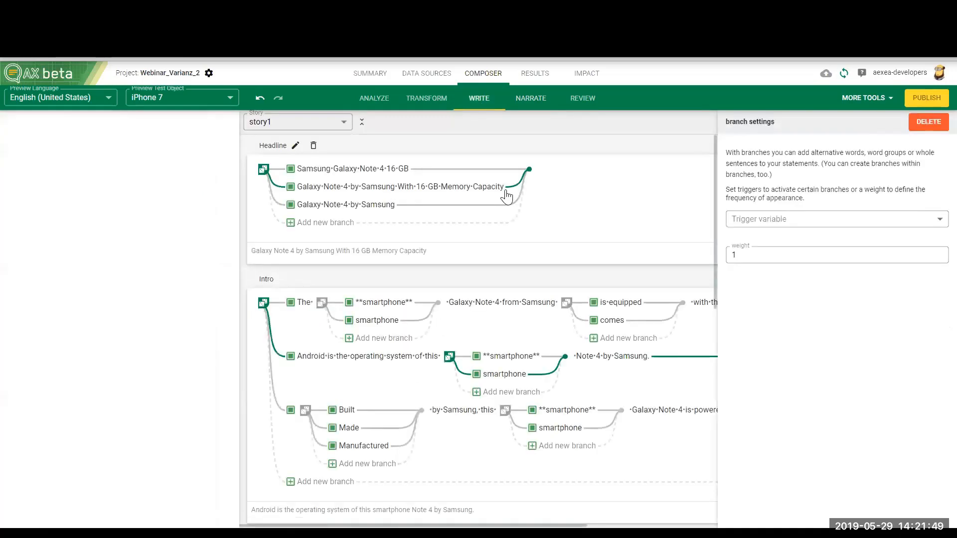
pyautogui.scroll(-15, 455, 384)
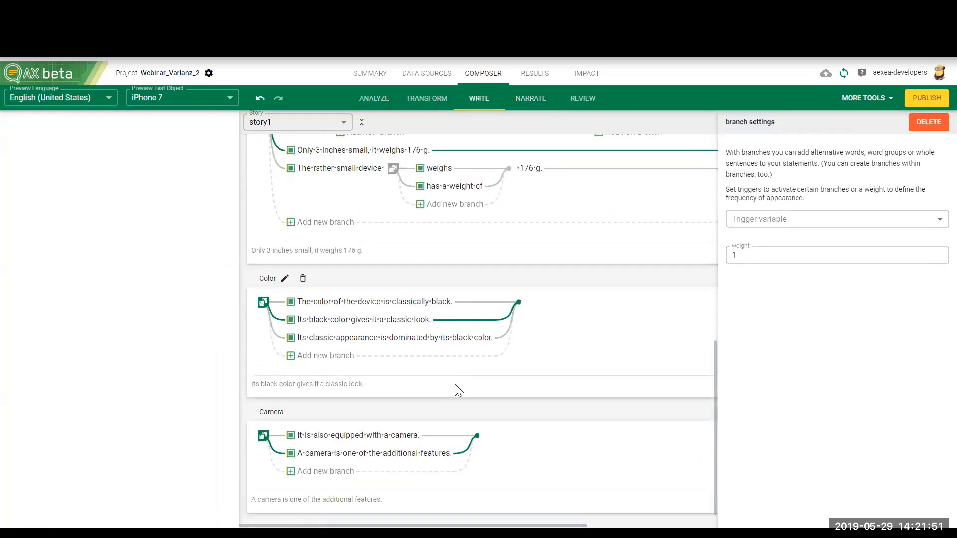
pyautogui.scroll(-1, 456, 387)
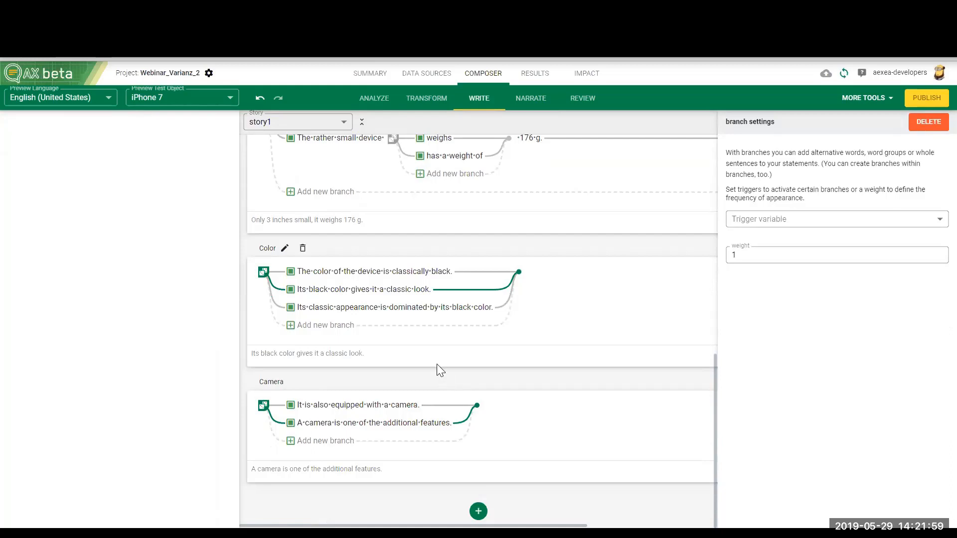
pyautogui.scroll(3, 462, 384)
pyautogui.scroll(-3, 451, 416)
pyautogui.scroll(3, 379, 339)
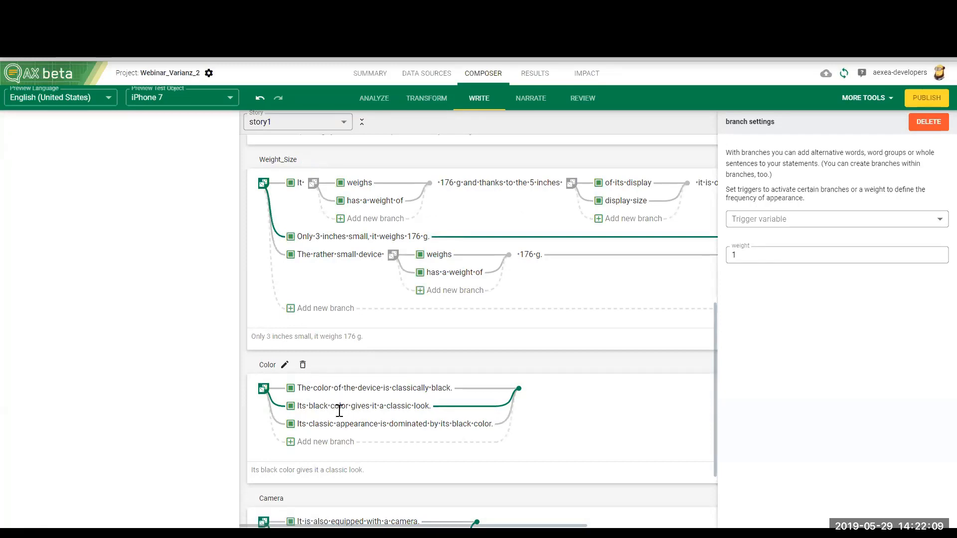
pyautogui.scroll(6, 339, 410)
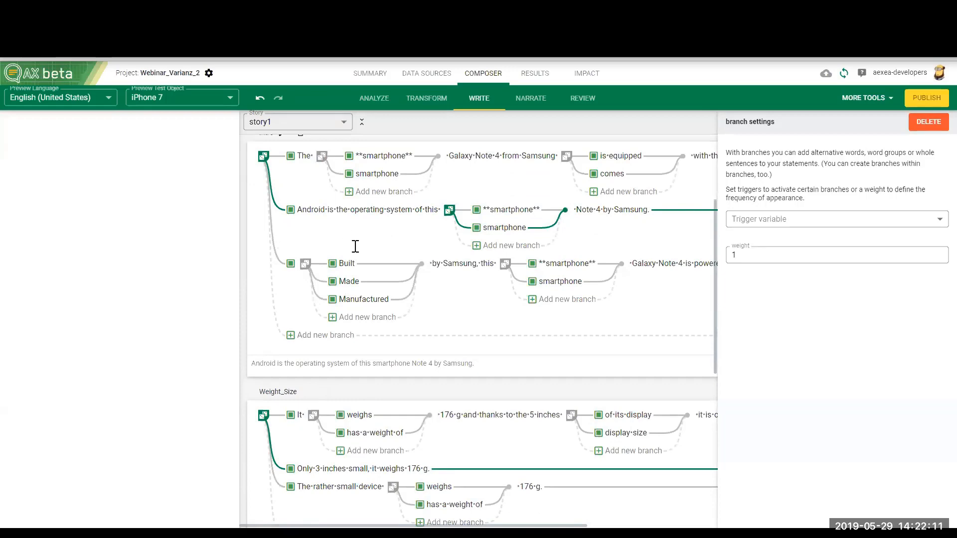
# Step: Look through the story1 statements and examine the words "color" and "classically" in the first Color sentence
pyautogui.scroll(4, 355, 246)
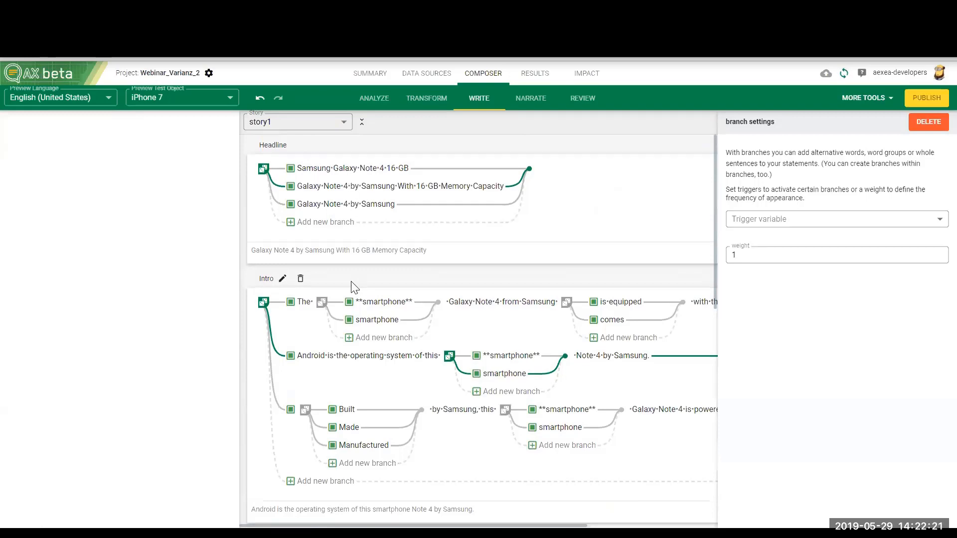
pyautogui.scroll(-15, 353, 283)
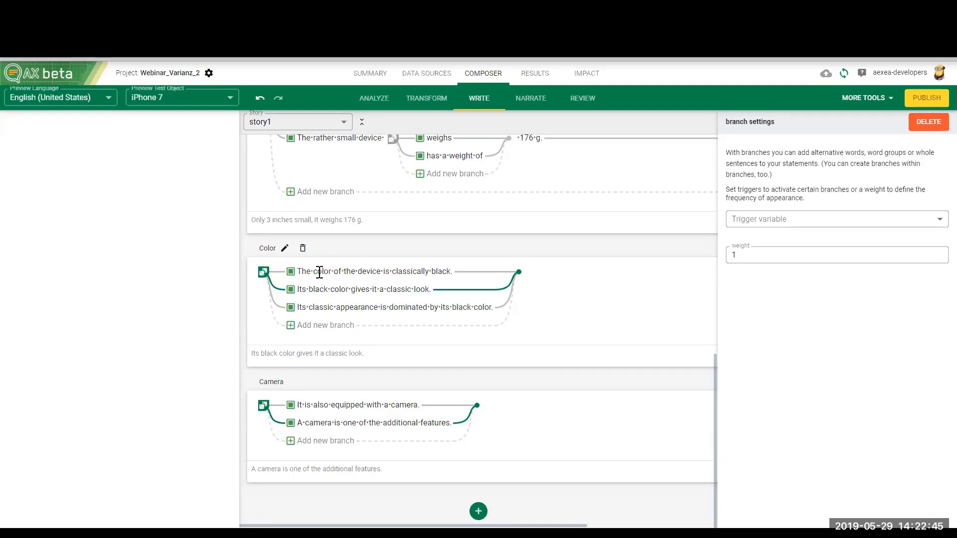
pyautogui.moveTo(313, 272); pyautogui.dragTo(331, 274)
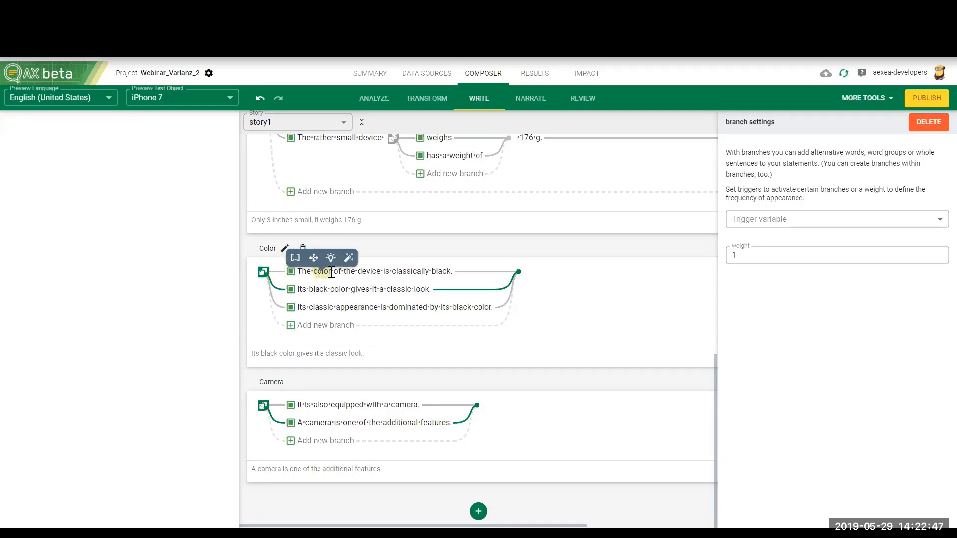
pyautogui.click(435, 271)
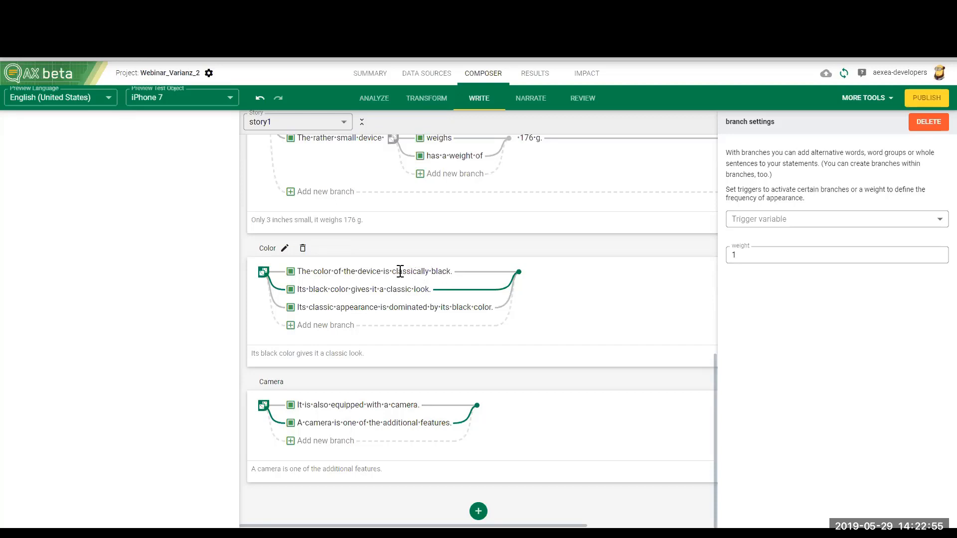
pyautogui.moveTo(394, 272); pyautogui.dragTo(429, 272)
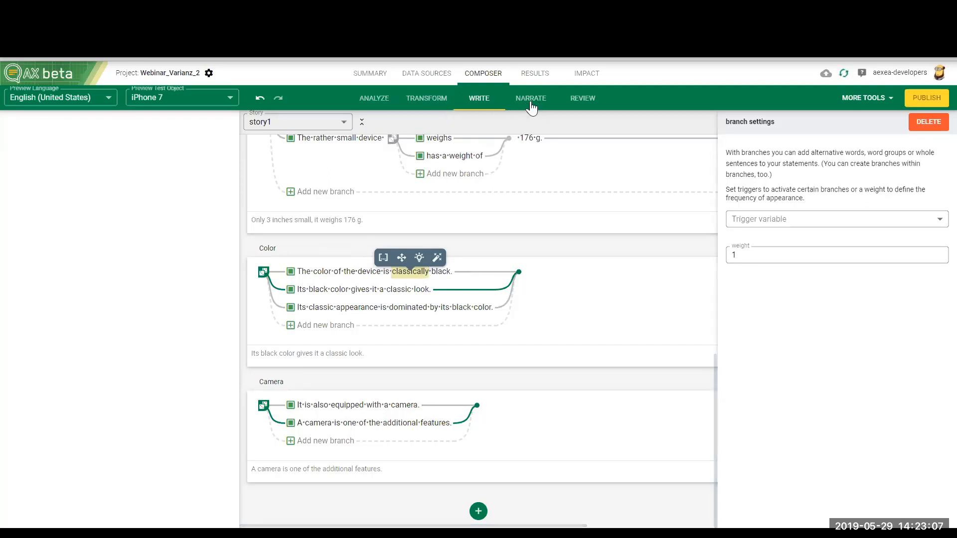
# Step: Create a STRING data node named color from the color field in the Analyze area
pyautogui.click(432, 105)
pyautogui.scroll(-5, 387, 341)
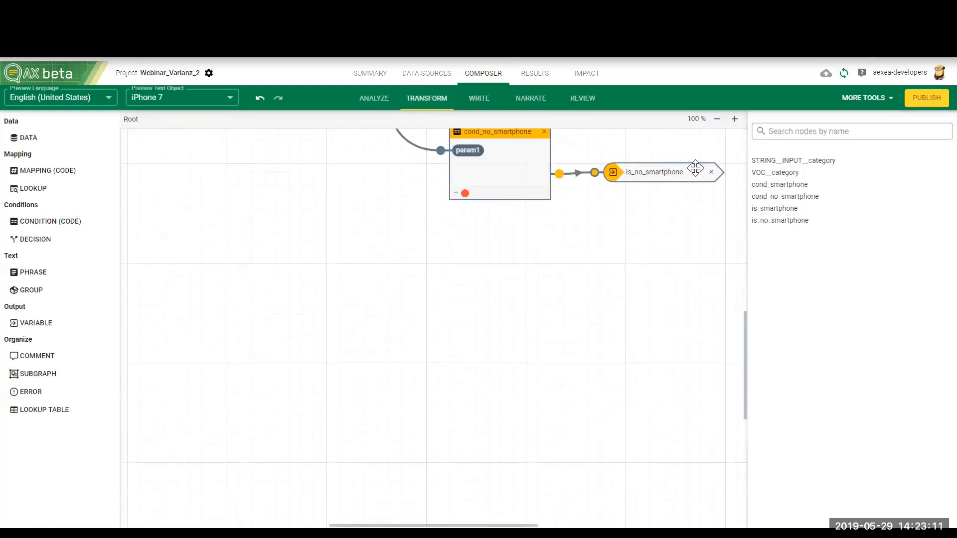
pyautogui.click(375, 104)
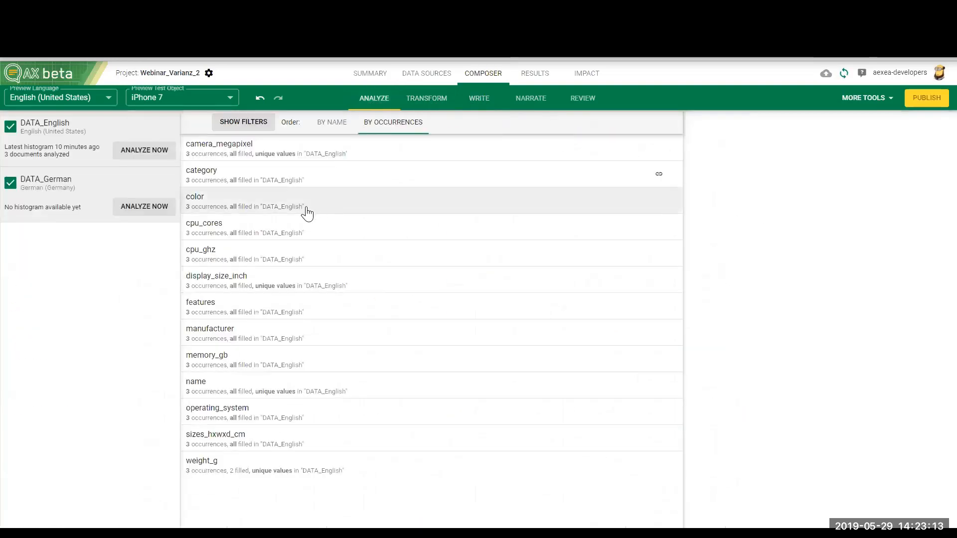
pyautogui.click(225, 201)
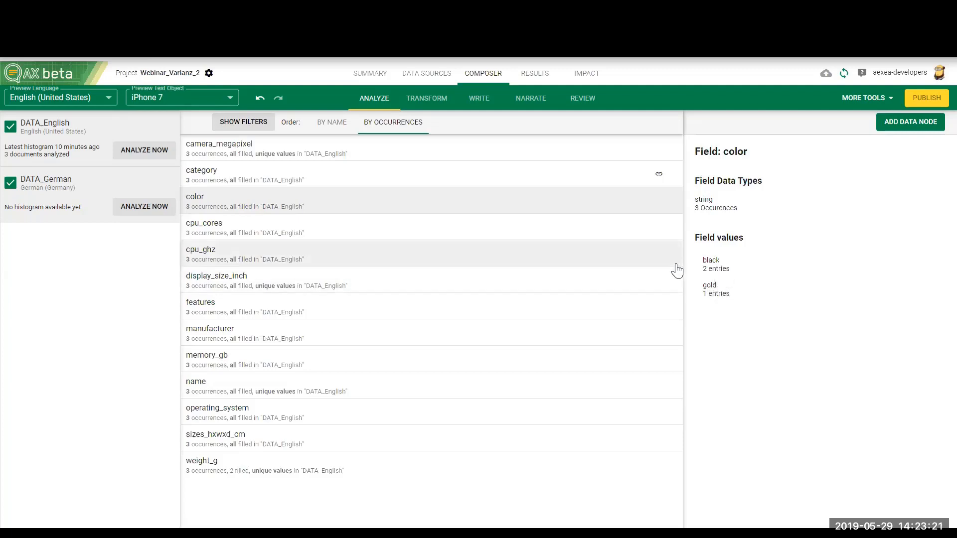
pyautogui.click(915, 122)
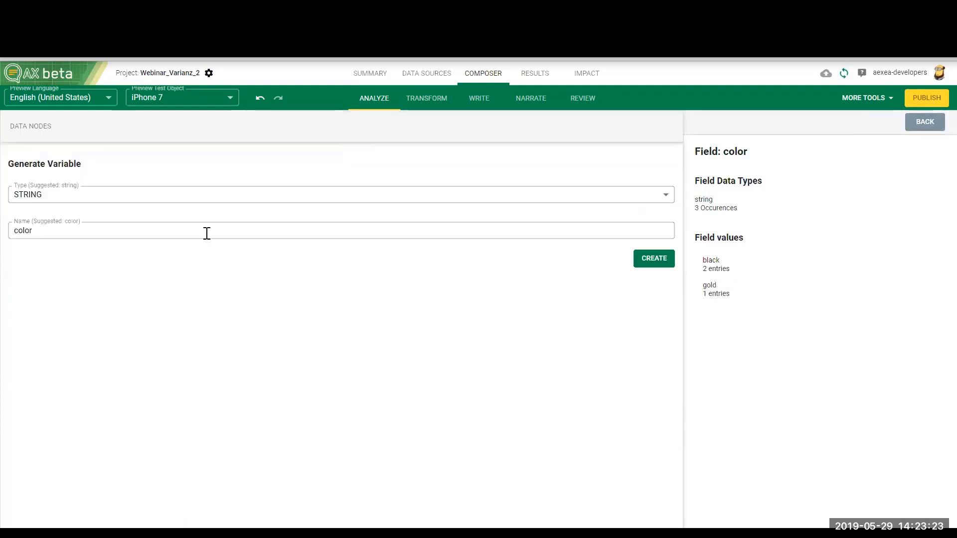
pyautogui.click(636, 261)
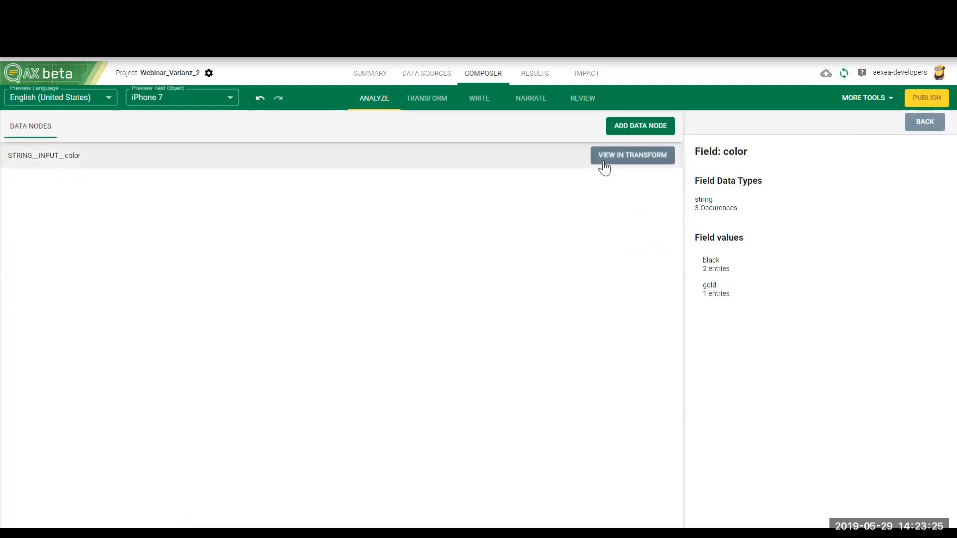
# Step: View the new color data node in Transform and rearrange it, placing TRIGGER__color directly below the VOC__color node
pyautogui.click(604, 167)
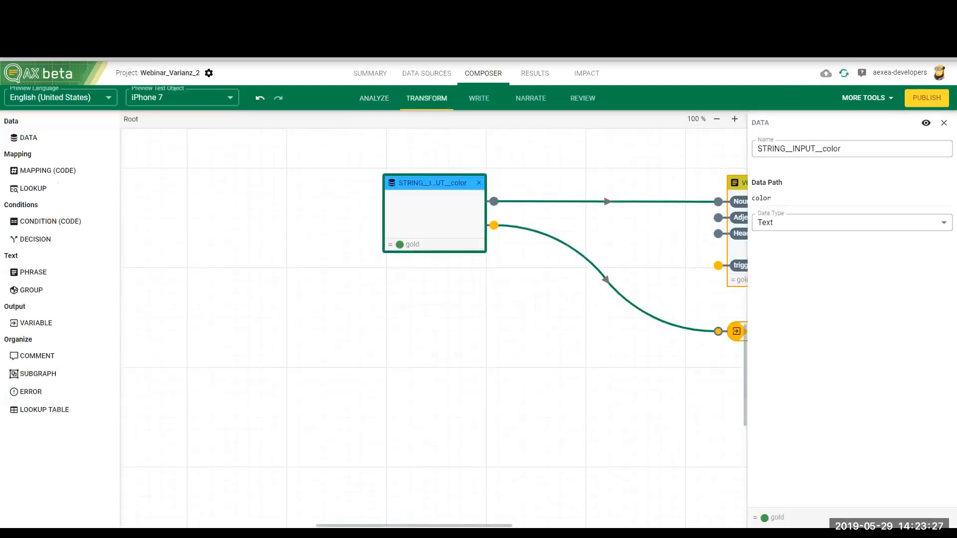
pyautogui.moveTo(463, 526); pyautogui.dragTo(545, 526)
pyautogui.scroll(2, 438, 413)
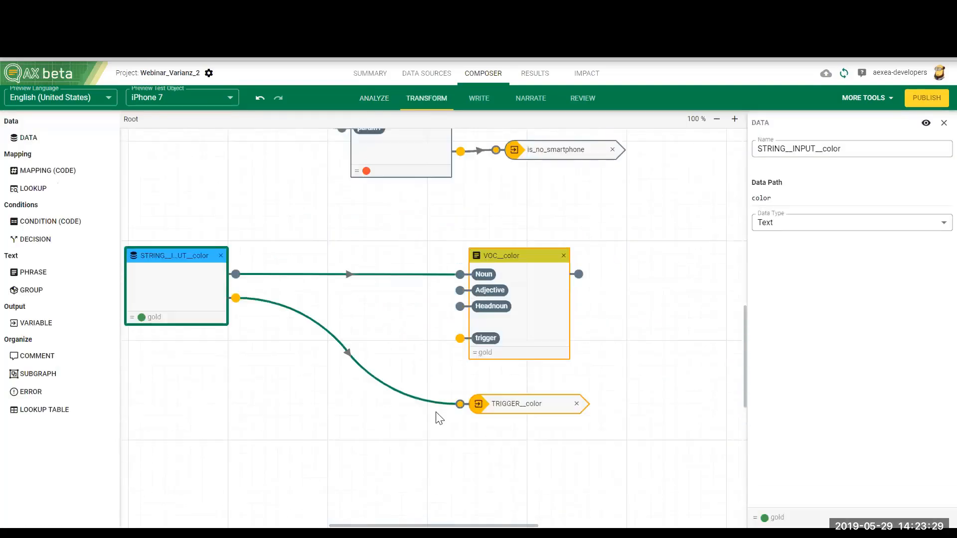
pyautogui.scroll(1, 439, 418)
pyautogui.moveTo(520, 453); pyautogui.dragTo(521, 512)
pyautogui.scroll(-3, 543, 424)
pyautogui.moveTo(197, 179); pyautogui.dragTo(238, 314)
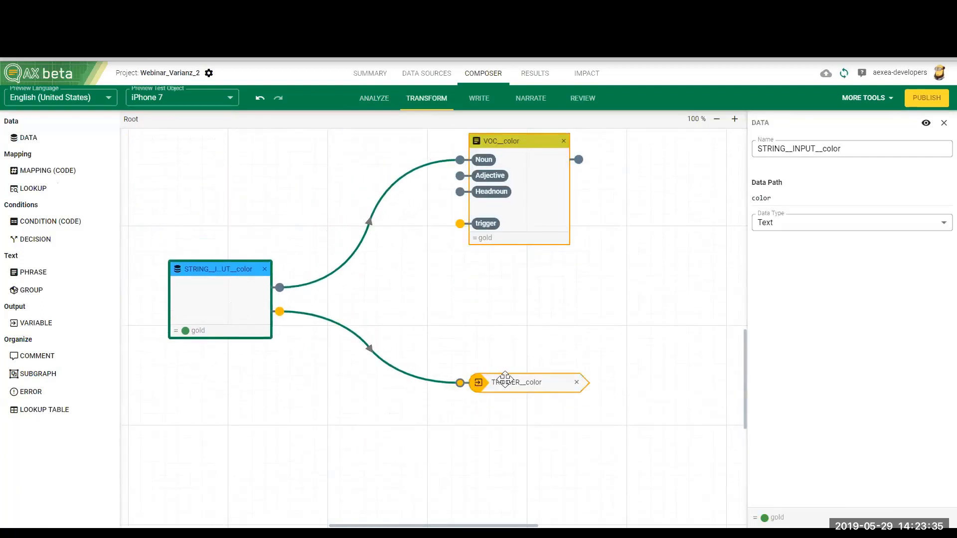
pyautogui.moveTo(505, 380); pyautogui.dragTo(502, 267)
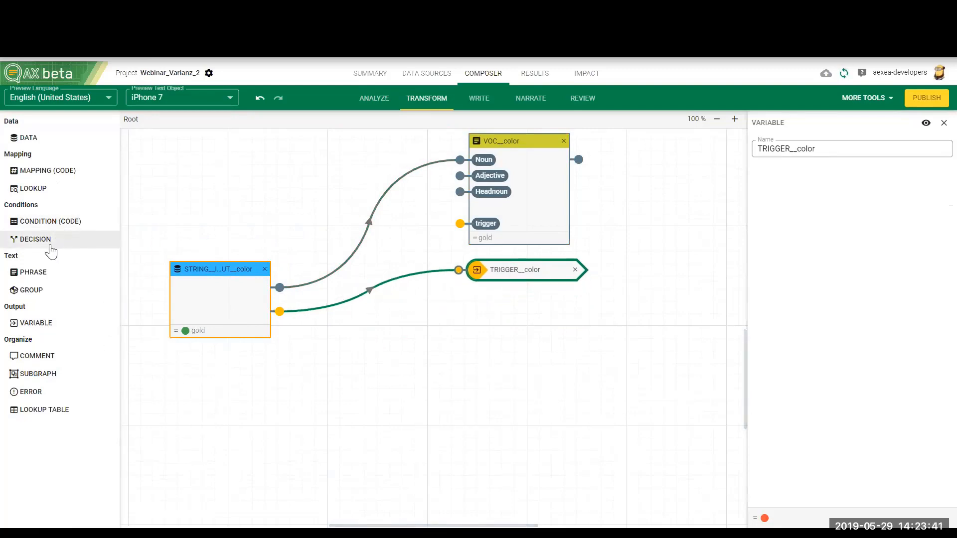
# Step: Add a decision node below TRIGGER__color, feed it from the color data node, and give it the cases gold, black, red and yellow
pyautogui.moveTo(43, 242); pyautogui.dragTo(488, 337)
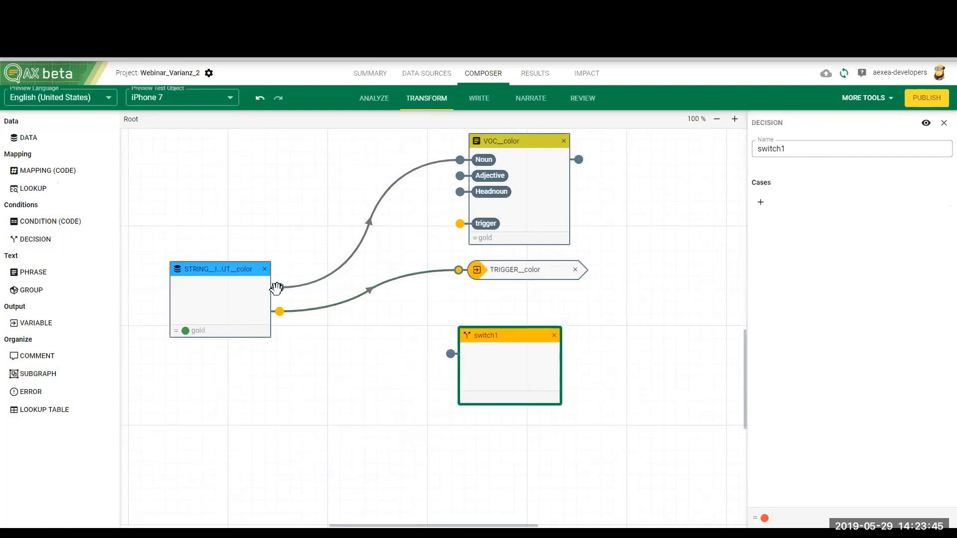
pyautogui.moveTo(280, 287); pyautogui.dragTo(450, 353)
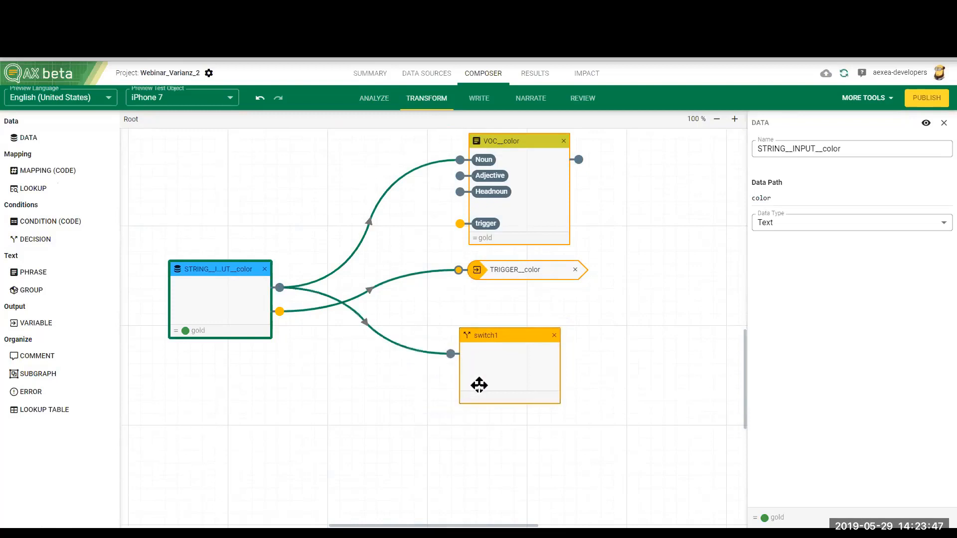
pyautogui.click(499, 374)
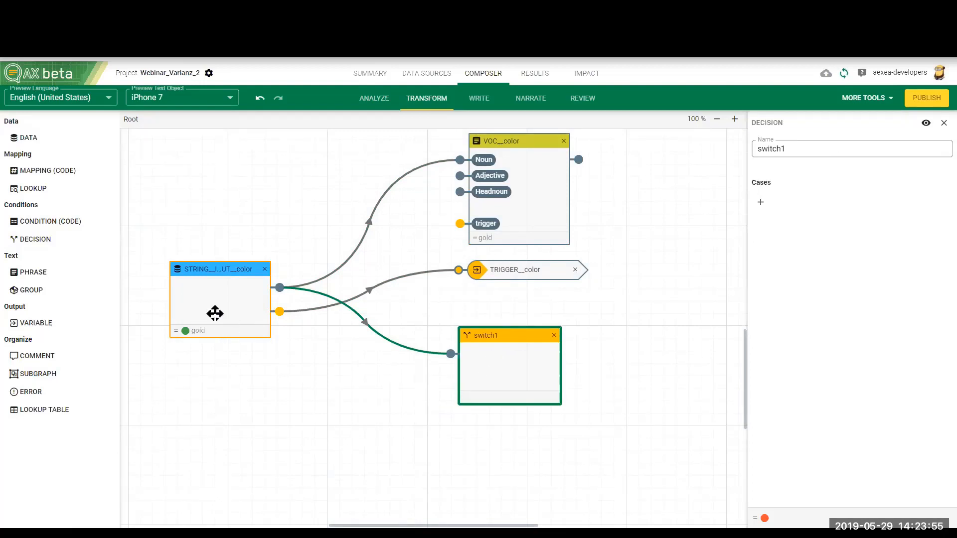
pyautogui.click(761, 202)
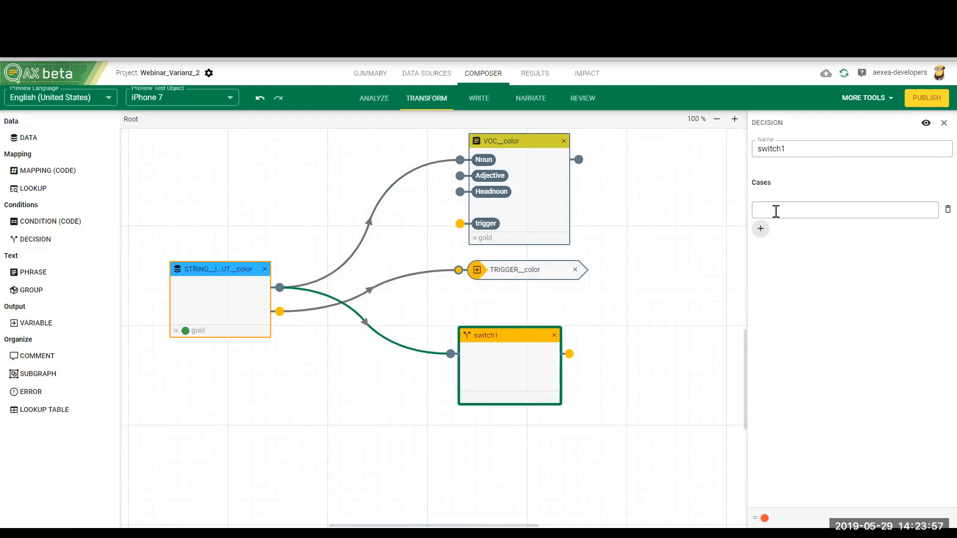
pyautogui.write('gold')
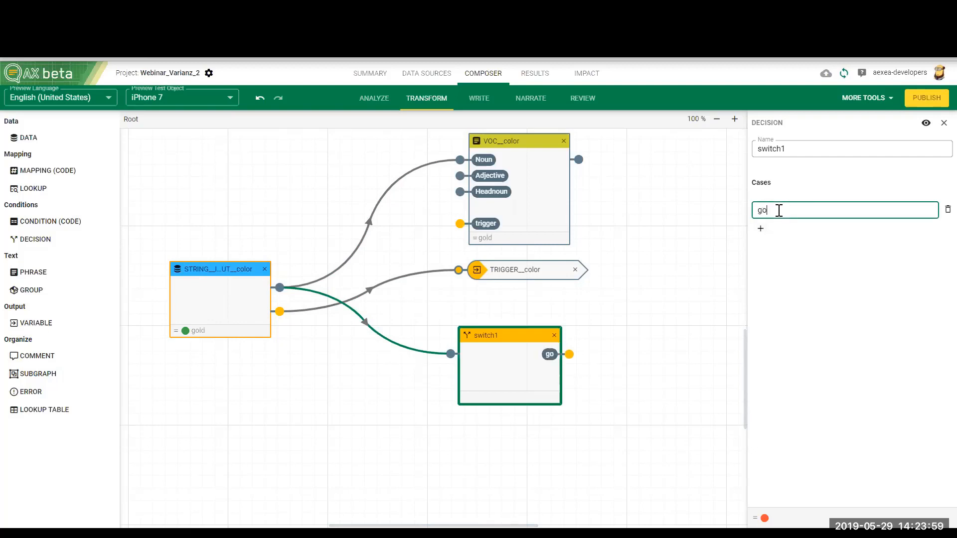
pyautogui.click(761, 229)
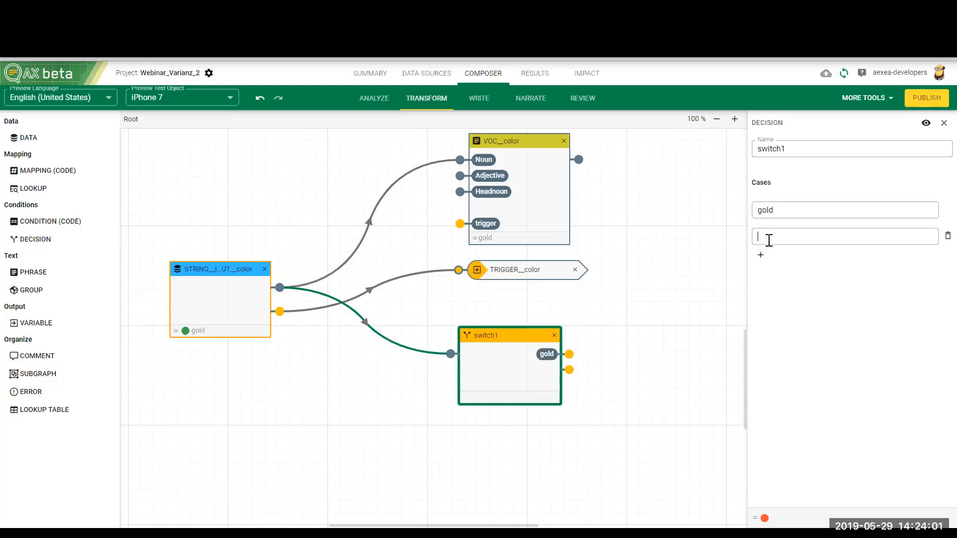
pyautogui.write('black')
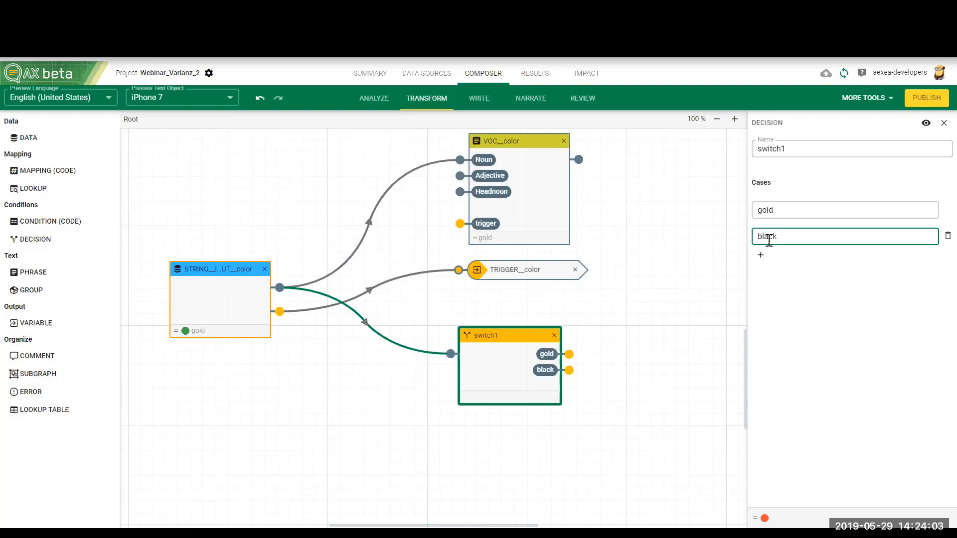
pyautogui.click(761, 257)
pyautogui.click(772, 263)
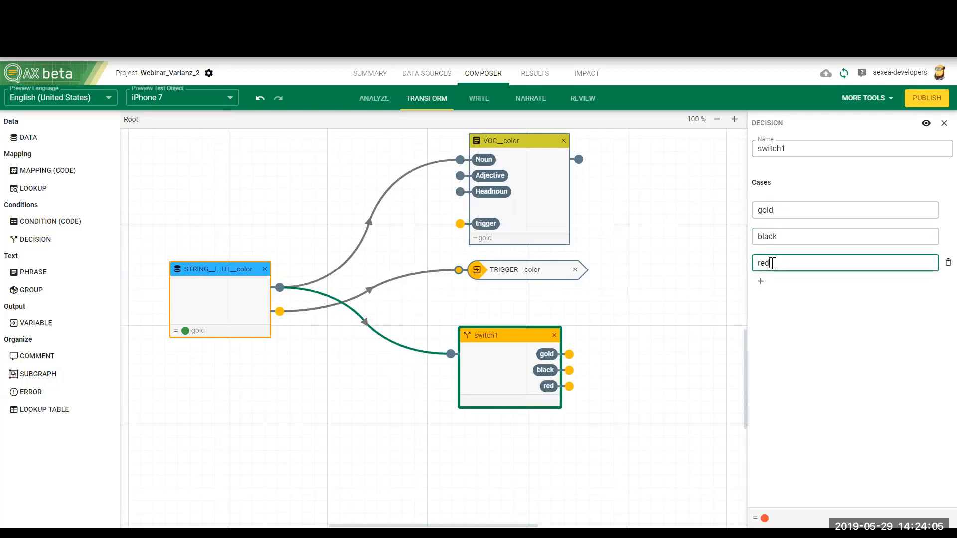
pyautogui.click(763, 281)
pyautogui.click(769, 289)
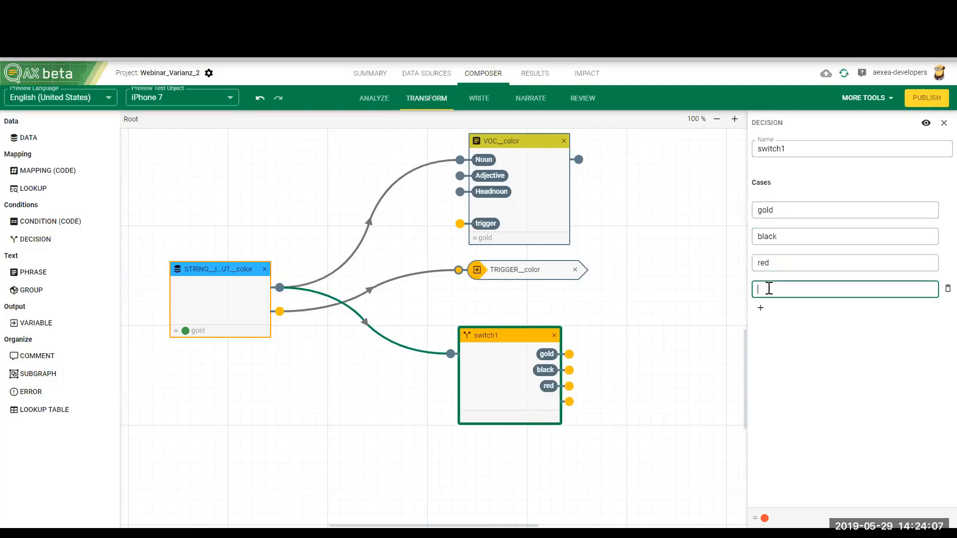
pyautogui.write('yellow')
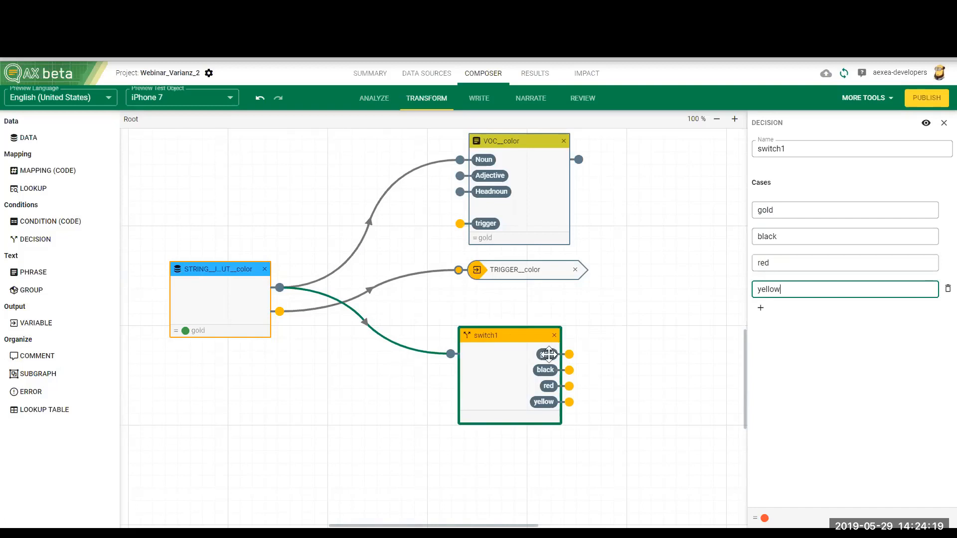
# Step: Switch the preview test object to Galaxy Note 4
pyautogui.click(230, 98)
pyautogui.click(170, 163)
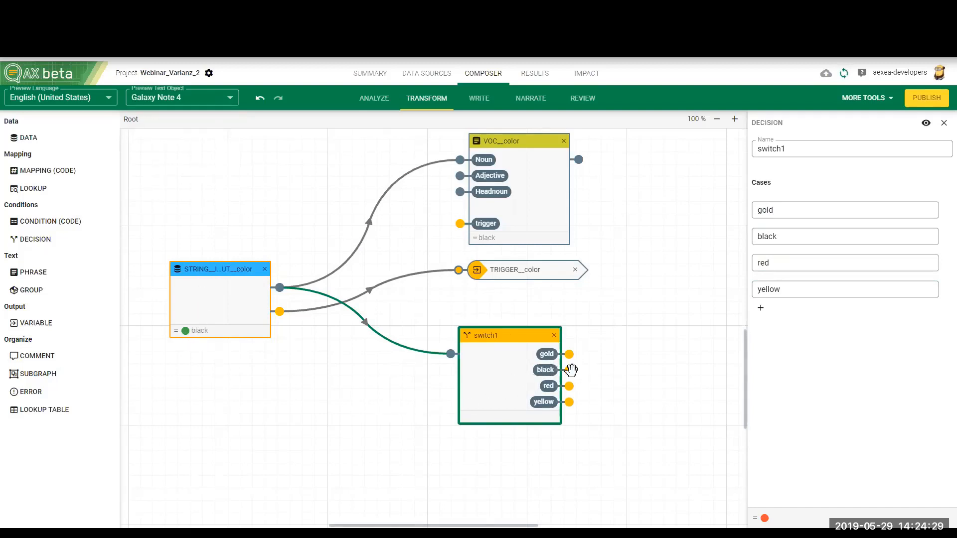
# Step: Add two phrase nodes beside the decision node and connect its gold and black outputs to their triggers
pyautogui.moveTo(522, 527); pyautogui.dragTo(562, 441)
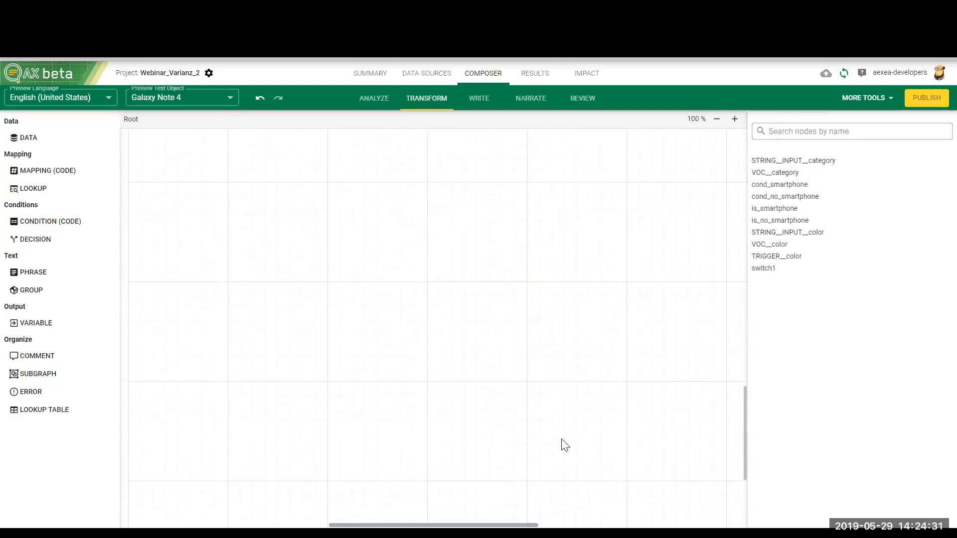
pyautogui.scroll(-8, 577, 433)
pyautogui.moveTo(743, 427); pyautogui.dragTo(740, 286)
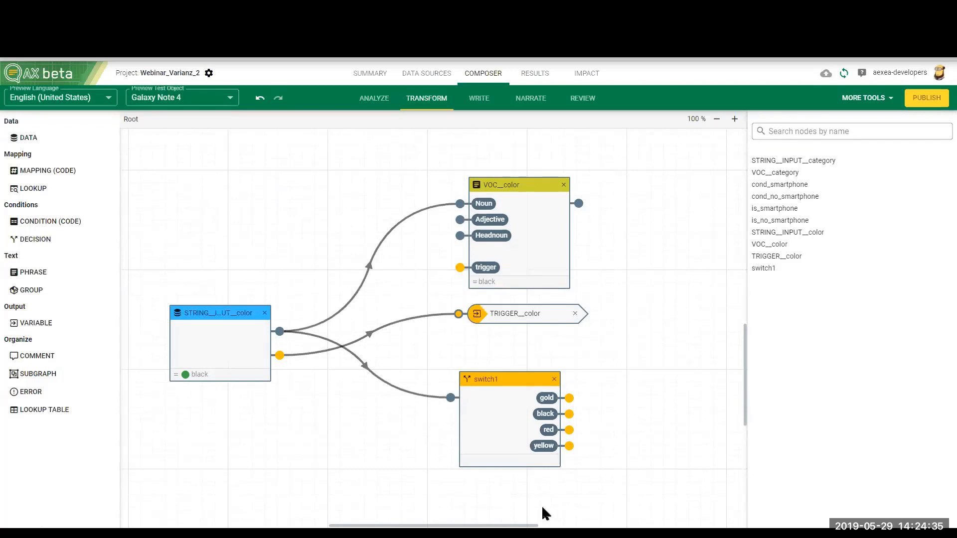
pyautogui.moveTo(526, 526); pyautogui.dragTo(581, 526)
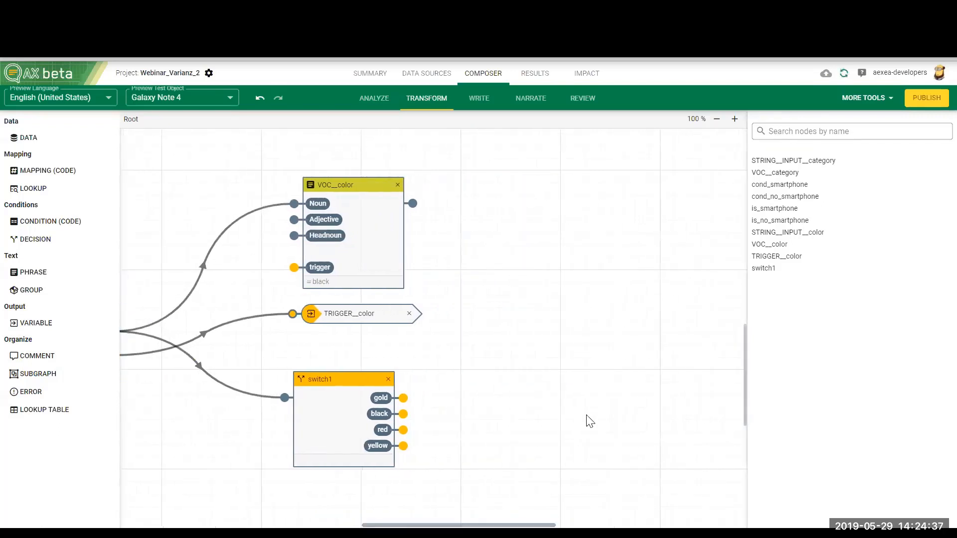
pyautogui.scroll(-2, 588, 420)
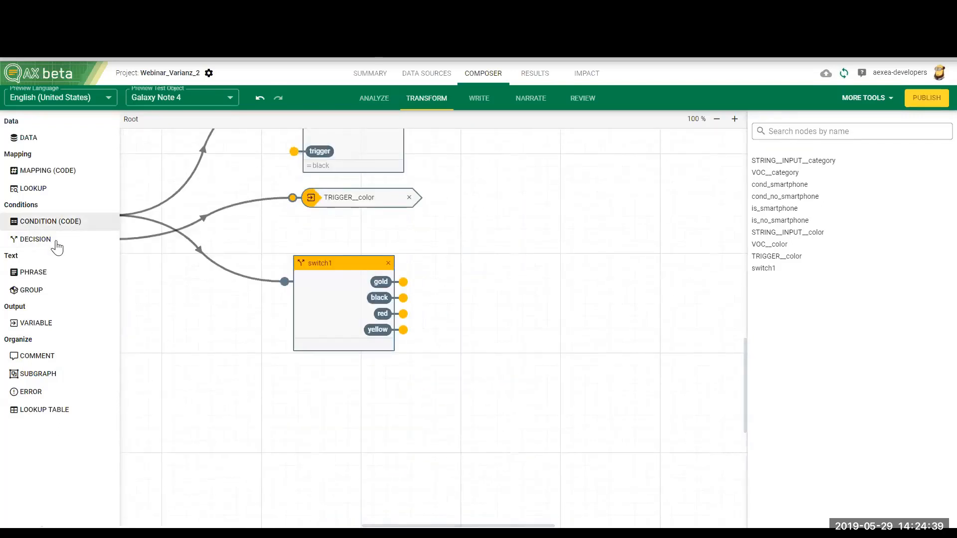
pyautogui.moveTo(29, 277); pyautogui.dragTo(539, 191)
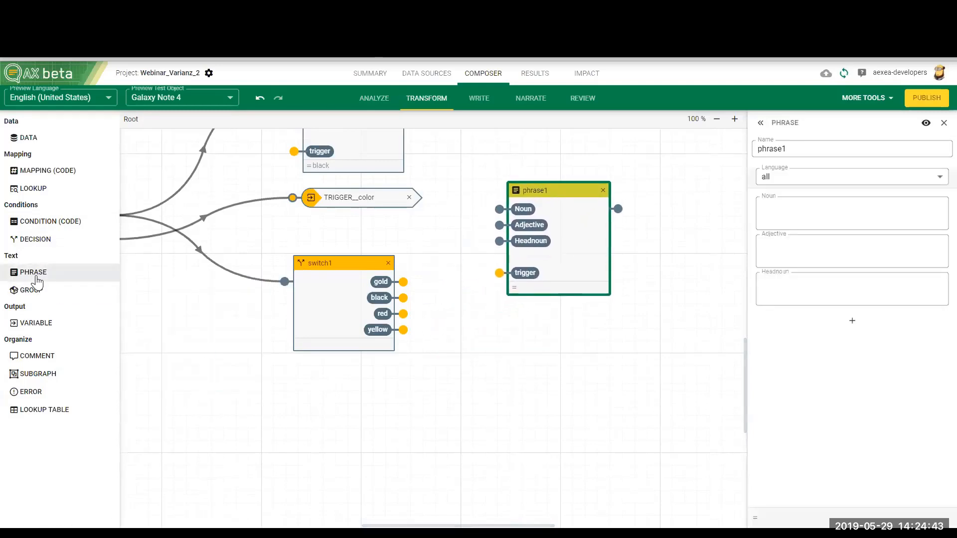
pyautogui.moveTo(33, 273); pyautogui.dragTo(523, 318)
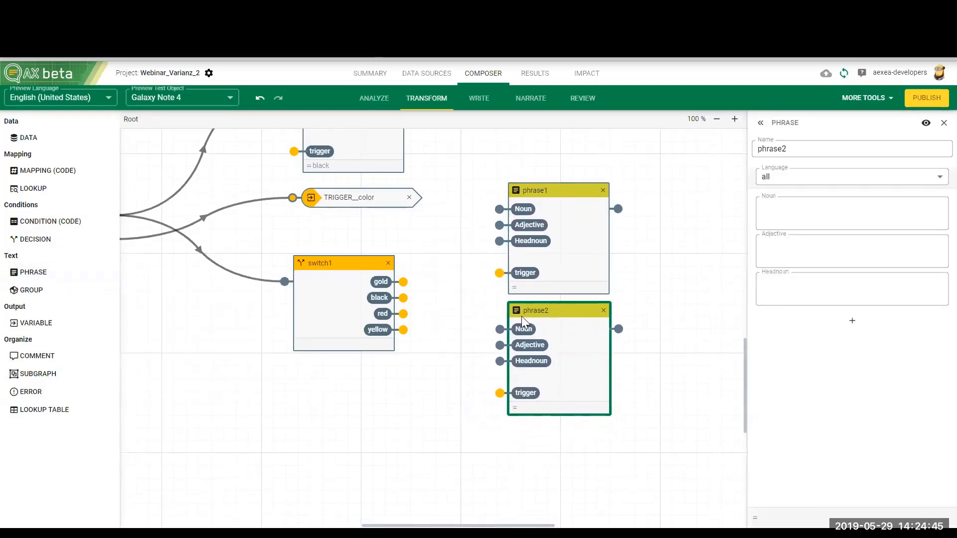
pyautogui.moveTo(403, 282); pyautogui.dragTo(497, 392)
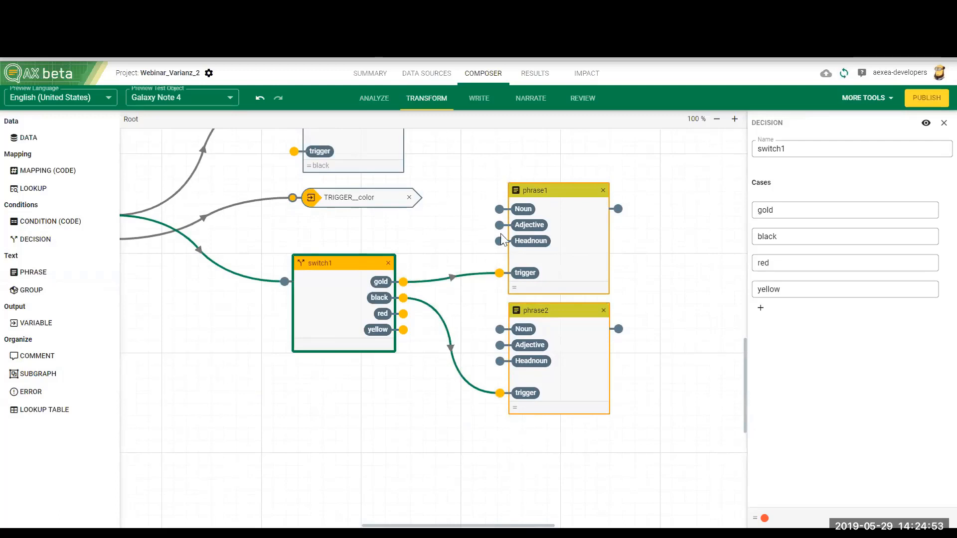
# Step: Rename the phrase node triggered by gold to phrase_gold and set its noun to "noble"
pyautogui.click(546, 245)
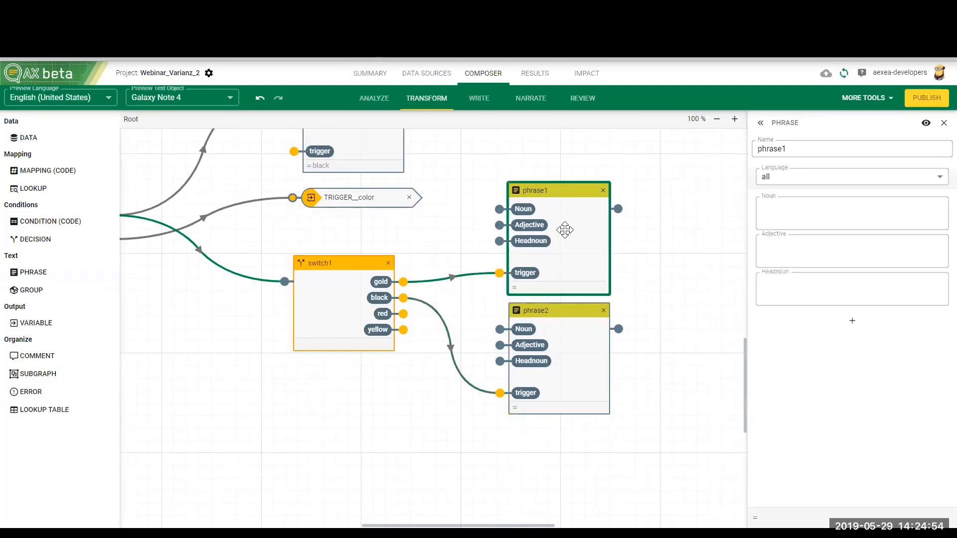
pyautogui.doubleClick(802, 150)
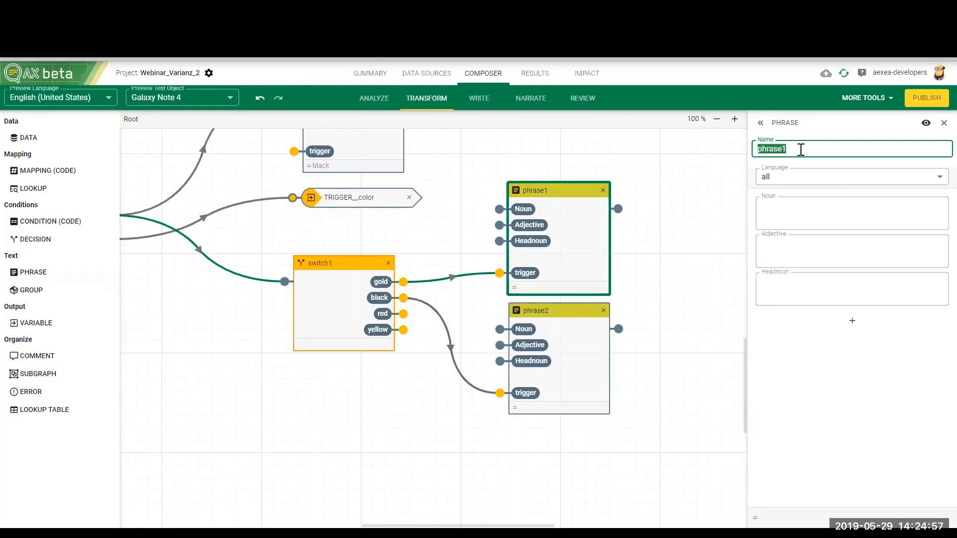
pyautogui.write('phras')
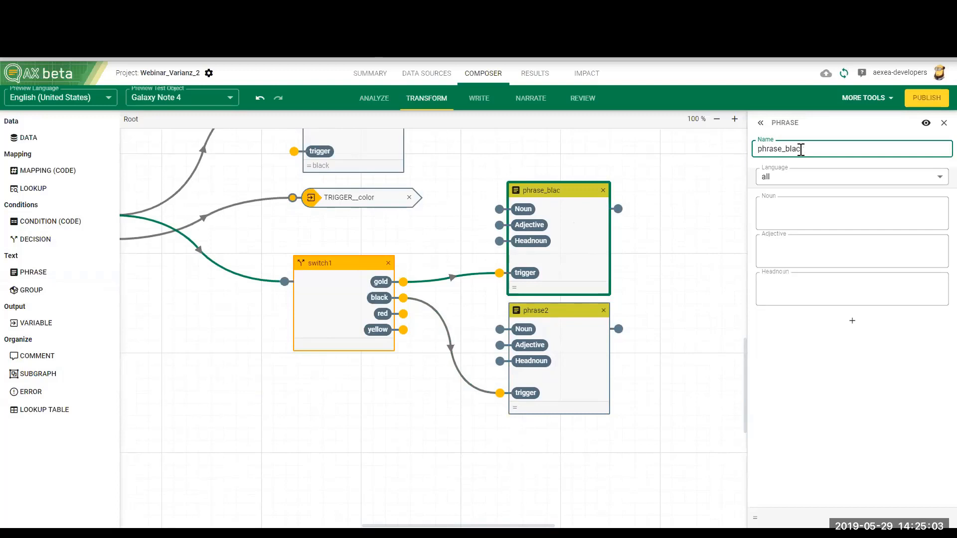
pyautogui.write('e_gold')
pyautogui.click(587, 238)
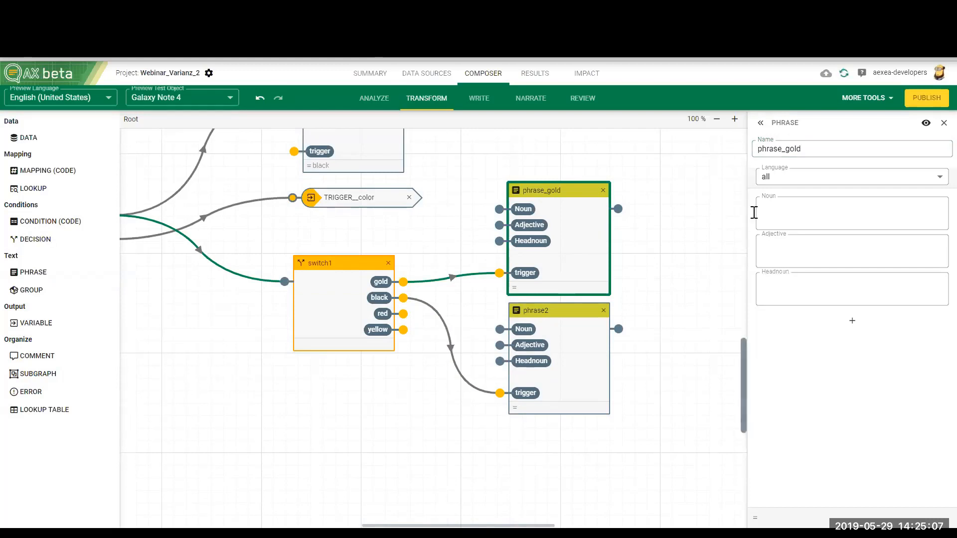
pyautogui.click(780, 215)
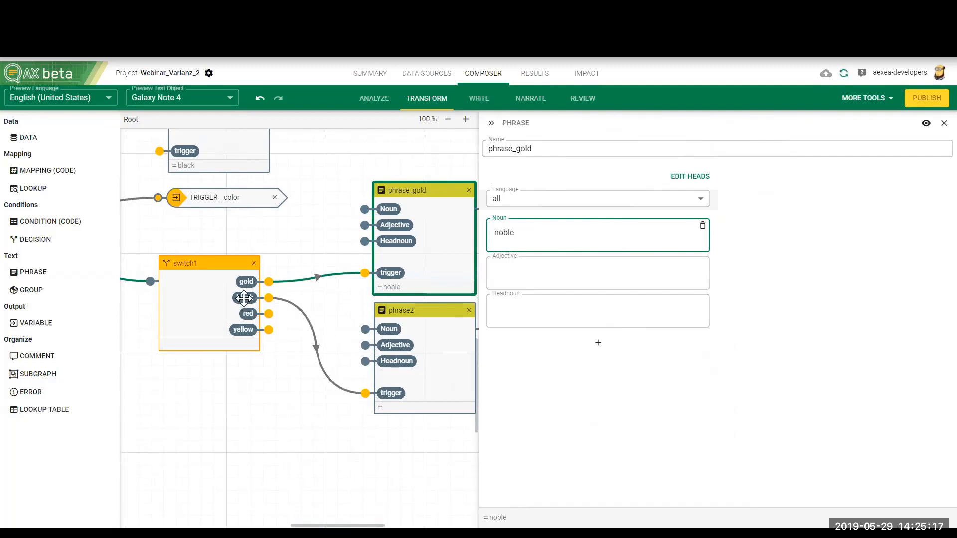
# Step: Rename the phrase node triggered by black to phrase_black and set its noun to "classic"
pyautogui.click(441, 375)
pyautogui.doubleClick(799, 148)
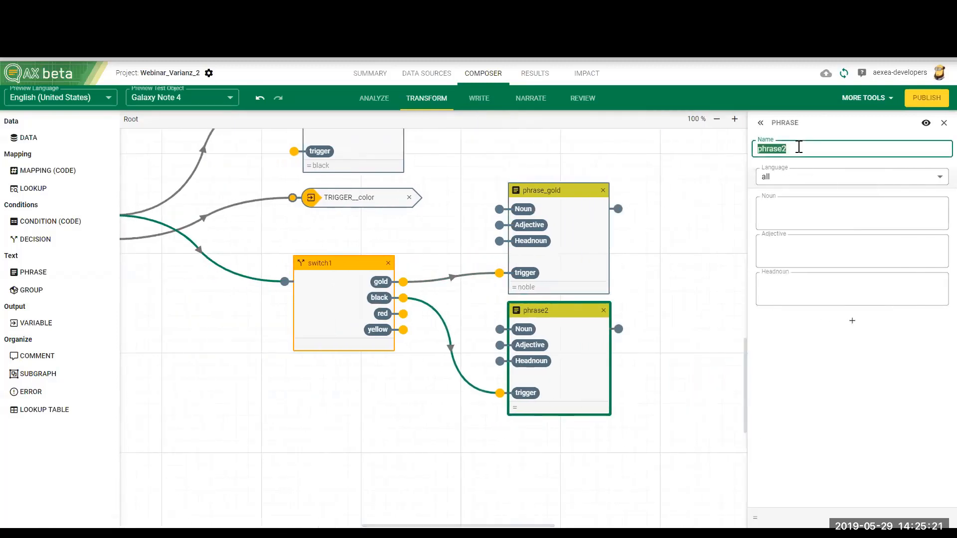
pyautogui.write('phras')
pyautogui.click(781, 213)
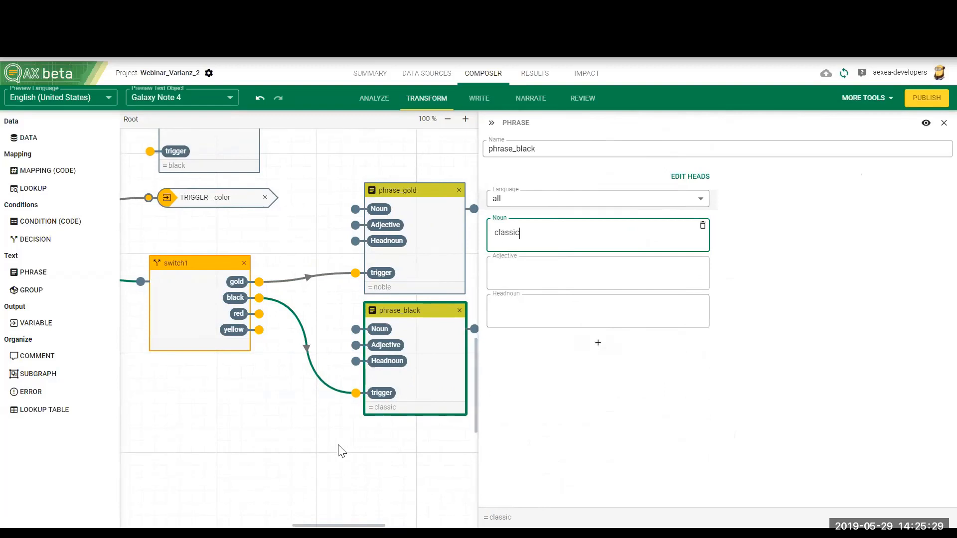
# Step: Add a group node beside the phrase nodes and connect the outputs of phrase_gold and phrase_black to it
pyautogui.moveTo(339, 524); pyautogui.dragTo(358, 525)
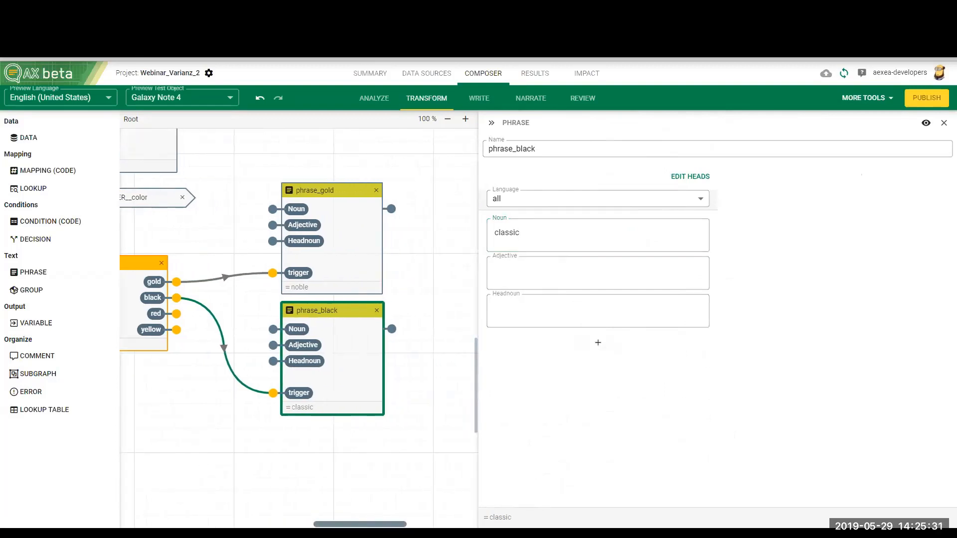
pyautogui.click(420, 497)
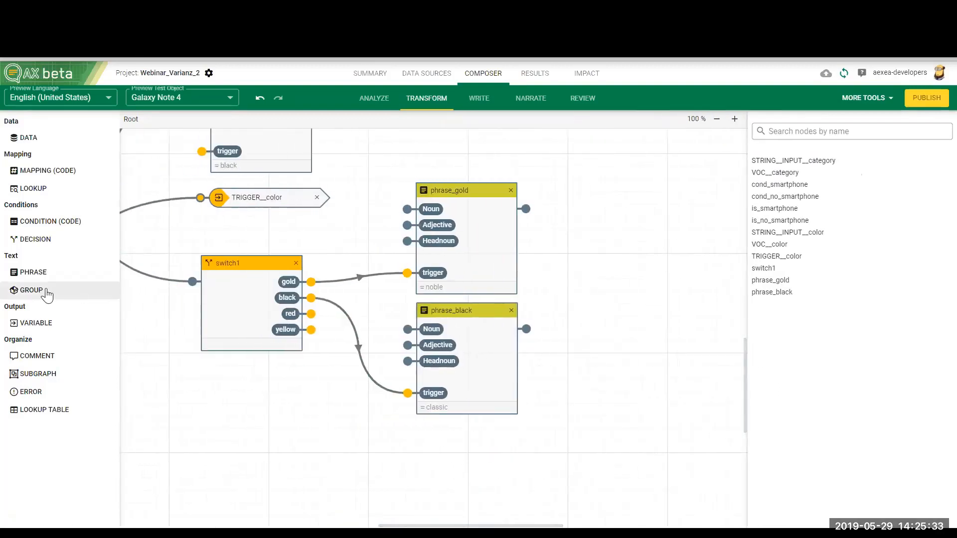
pyautogui.moveTo(47, 293); pyautogui.dragTo(619, 237)
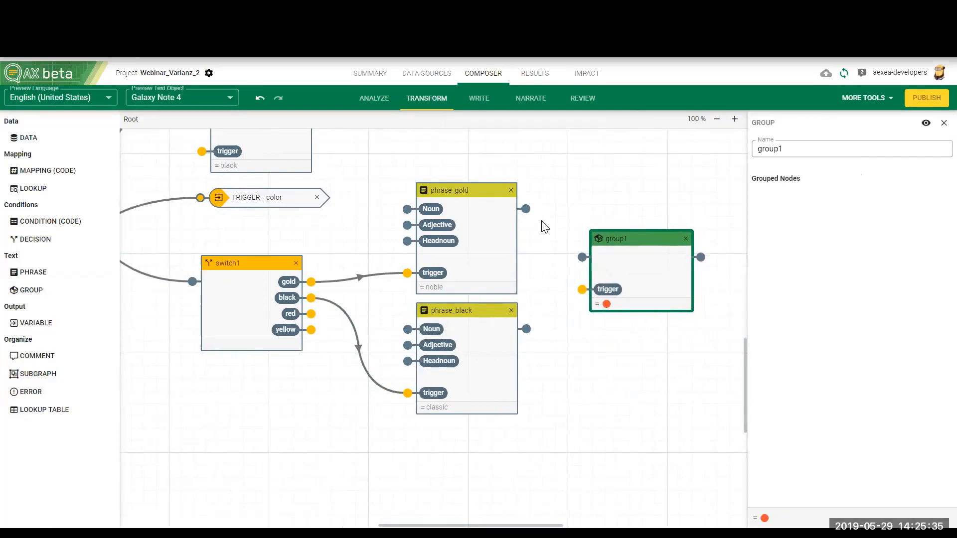
pyautogui.moveTo(525, 208); pyautogui.dragTo(583, 257)
pyautogui.moveTo(527, 329); pyautogui.dragTo(623, 304)
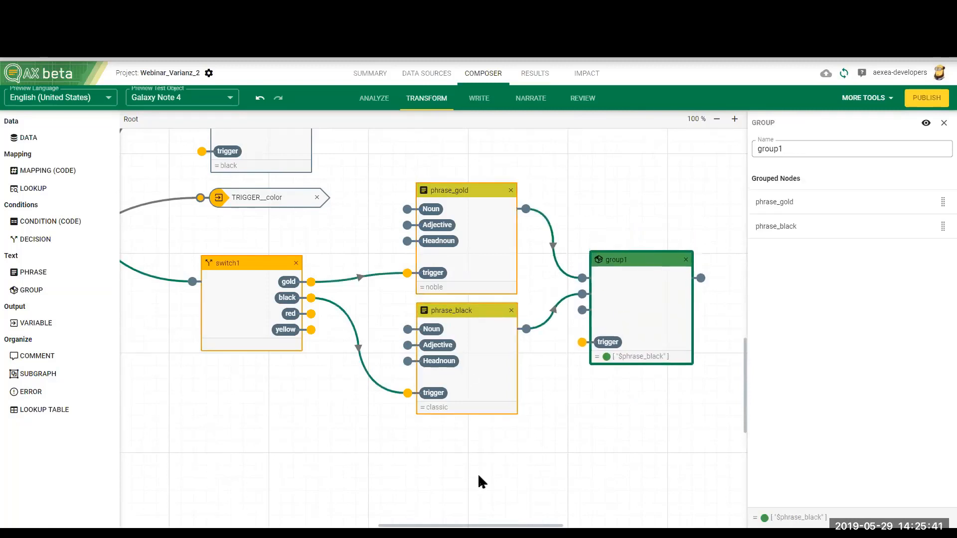
# Step: Add an output variable beside the group node, connect the group's output to it and name it var_color_phrase
pyautogui.moveTo(530, 526); pyautogui.dragTo(582, 525)
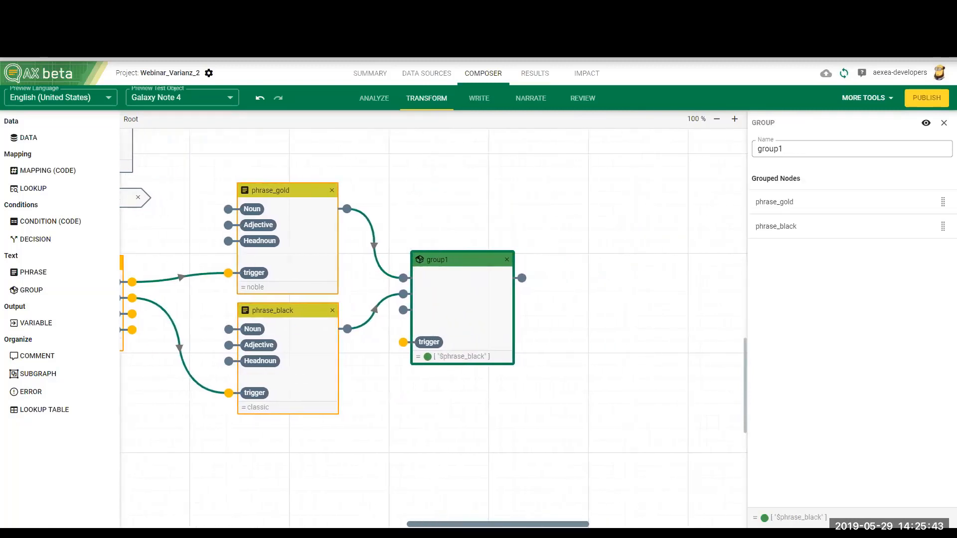
pyautogui.moveTo(46, 322); pyautogui.dragTo(604, 277)
pyautogui.moveTo(522, 279); pyautogui.dragTo(561, 280)
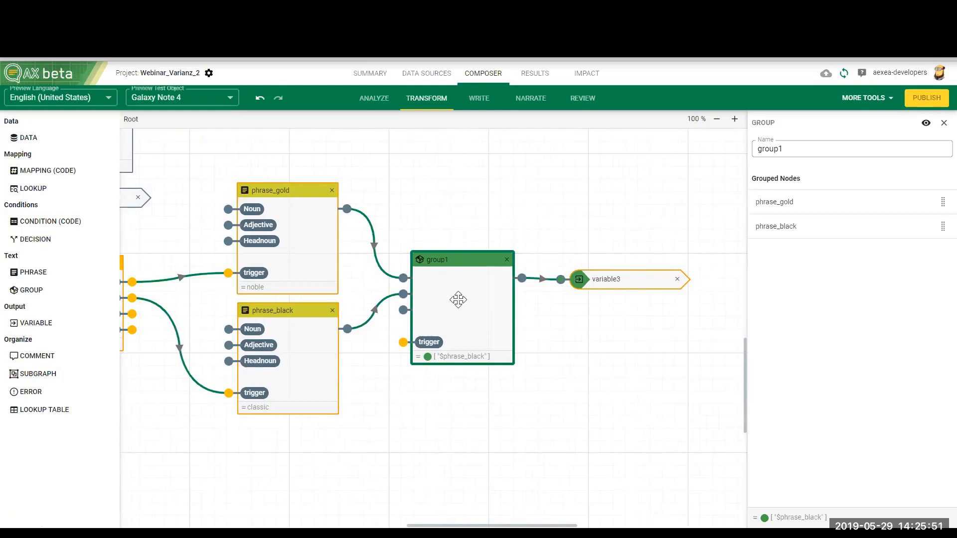
pyautogui.click(607, 281)
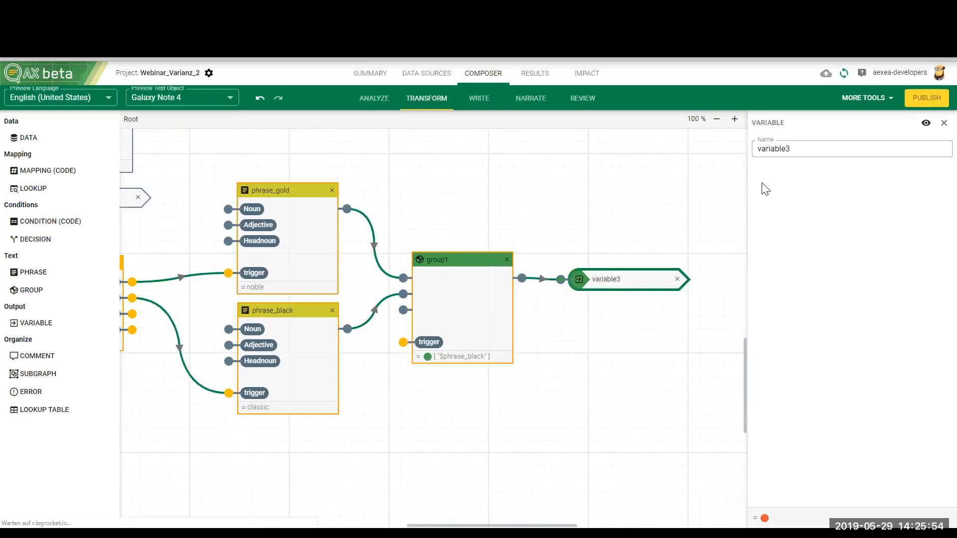
pyautogui.doubleClick(792, 149)
pyautogui.write('var_color_')
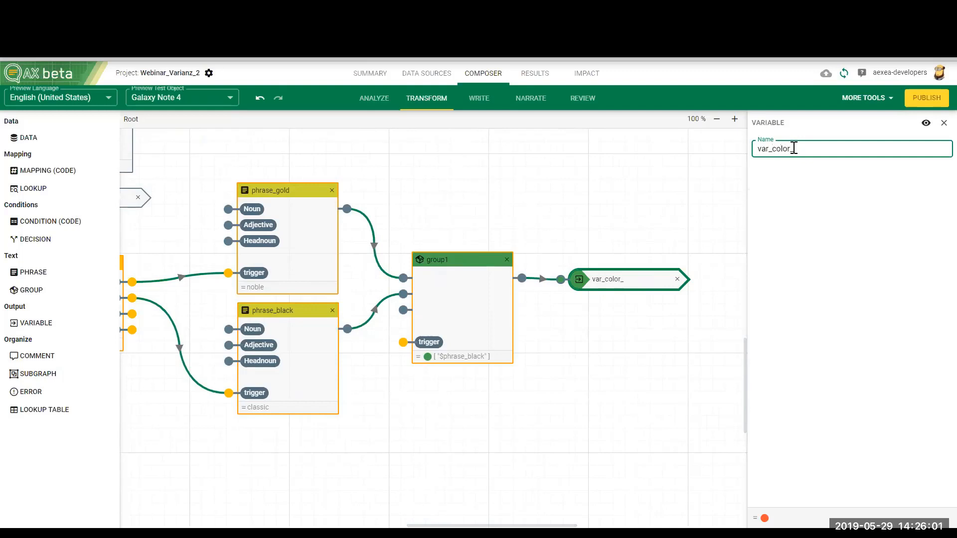
# Step: In Write, turn "classic" in the Color statement's second sentence into a container that outputs var_color_phrase
pyautogui.click(521, 106)
pyautogui.click(476, 99)
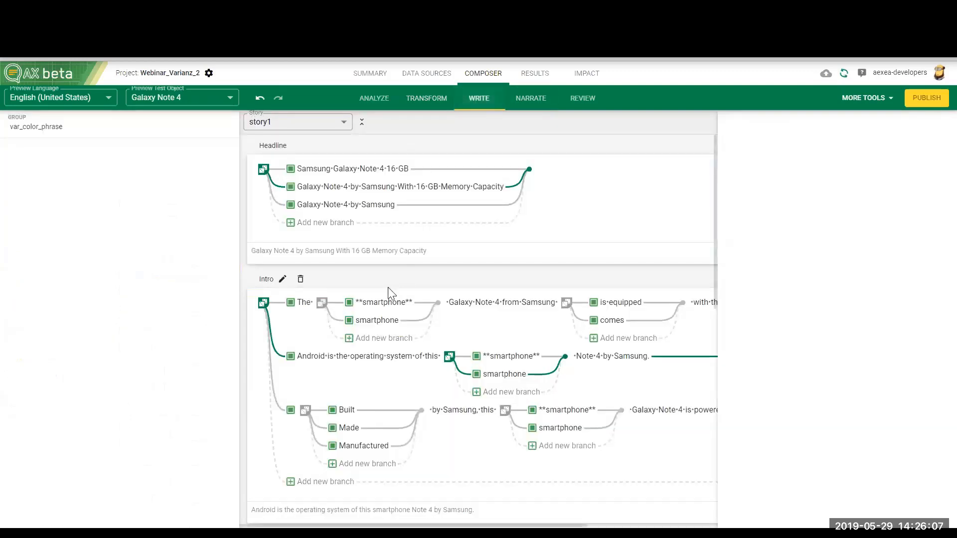
pyautogui.scroll(-10, 406, 360)
pyautogui.scroll(-5, 409, 362)
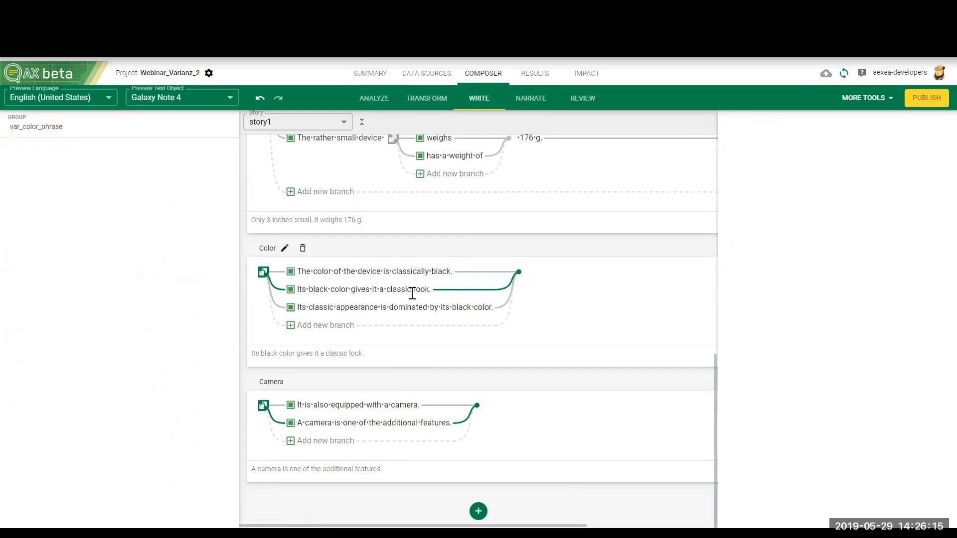
pyautogui.moveTo(411, 291); pyautogui.dragTo(387, 290)
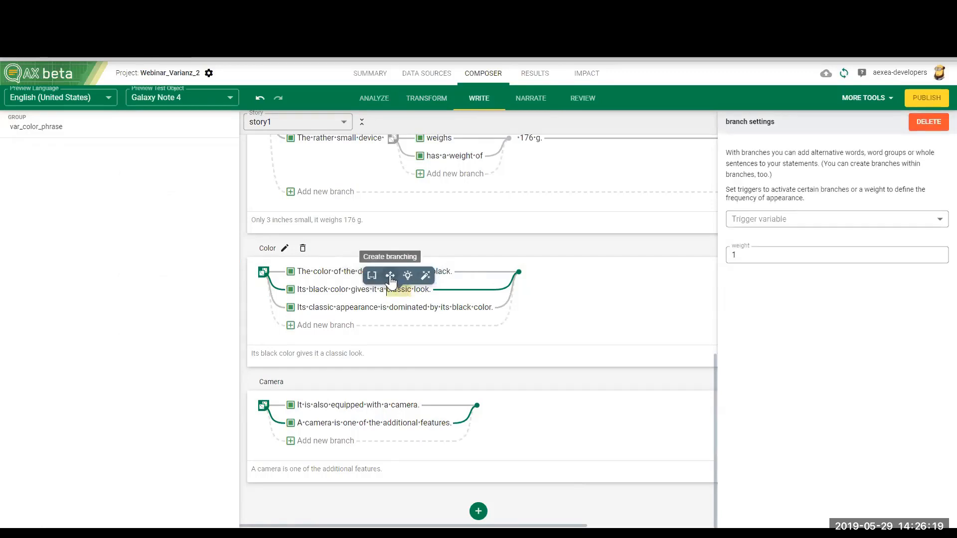
pyautogui.click(391, 278)
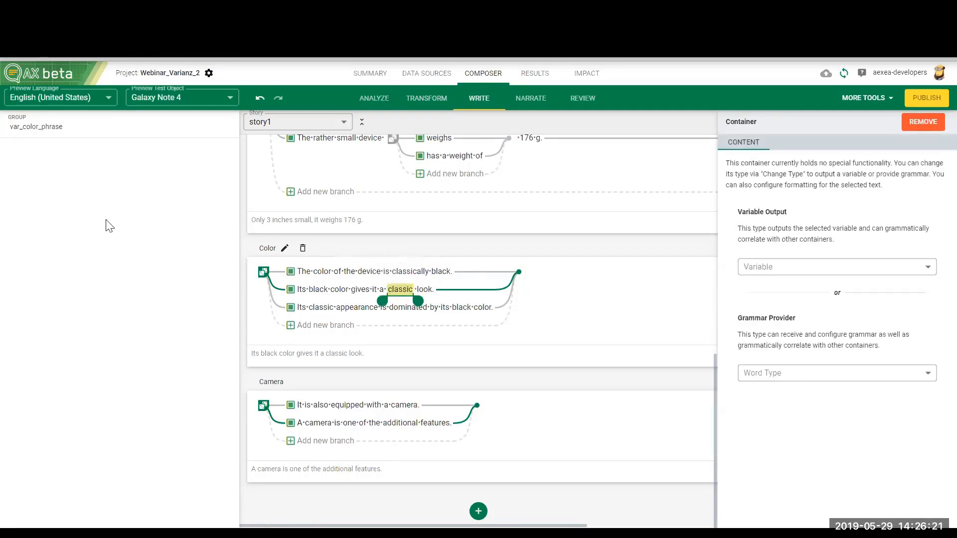
pyautogui.moveTo(37, 127); pyautogui.dragTo(405, 296)
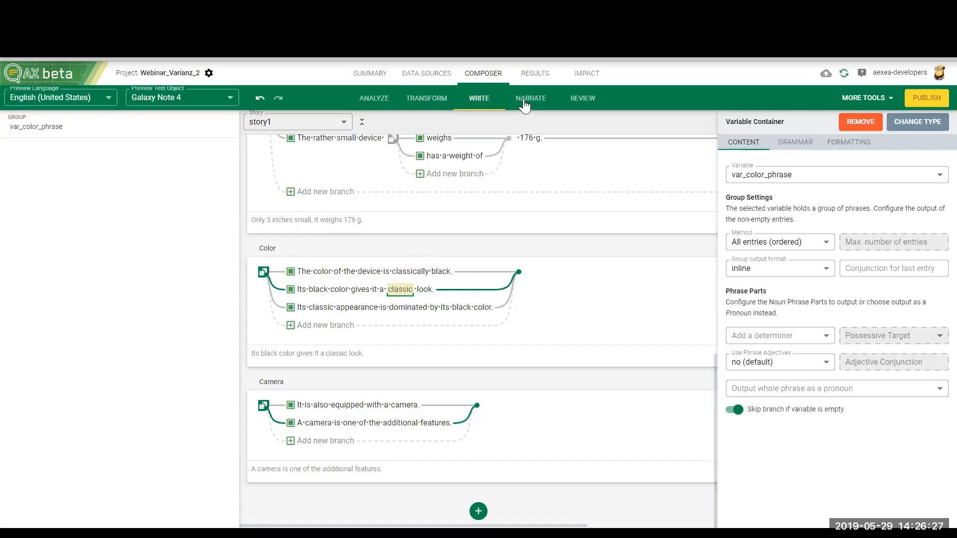
# Step: In Transform, add an output variable beside VOC__color, connect the phrase's output to it and name it color
pyautogui.click(428, 100)
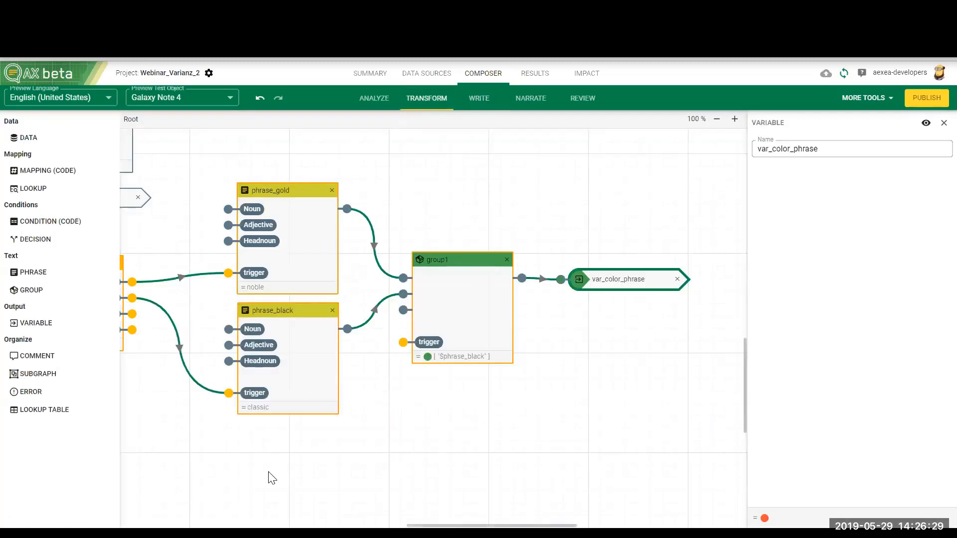
pyautogui.moveTo(529, 525); pyautogui.dragTo(444, 524)
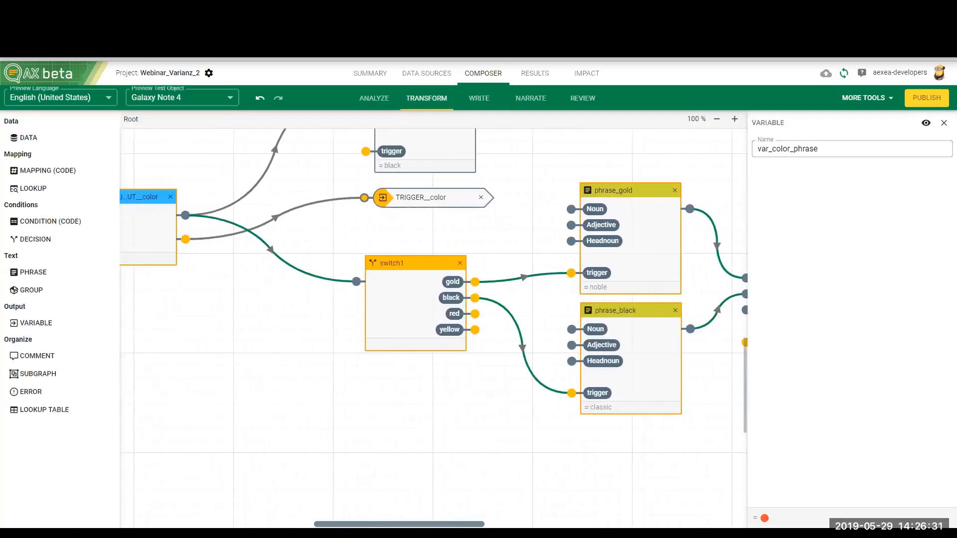
pyautogui.scroll(3, 304, 423)
pyautogui.scroll(1, 304, 423)
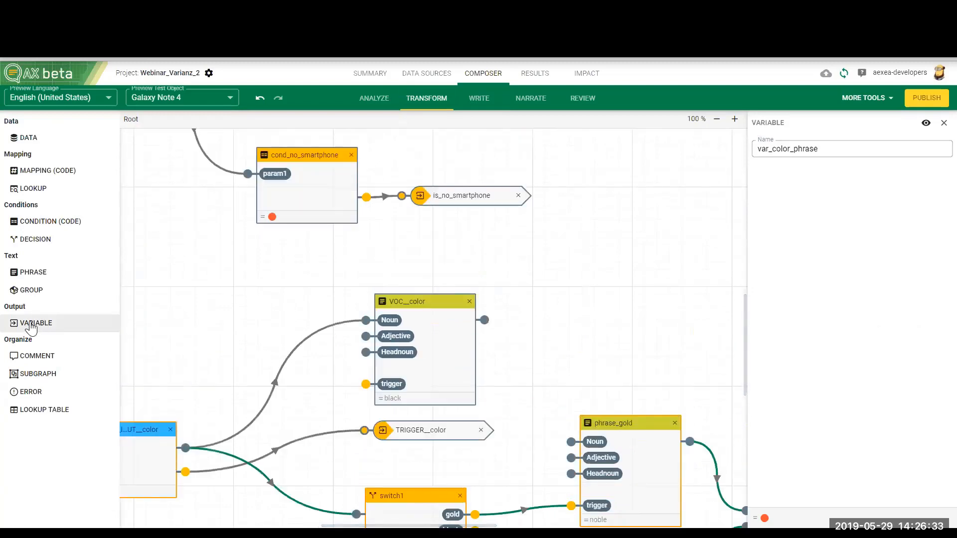
pyautogui.moveTo(38, 324); pyautogui.dragTo(560, 312)
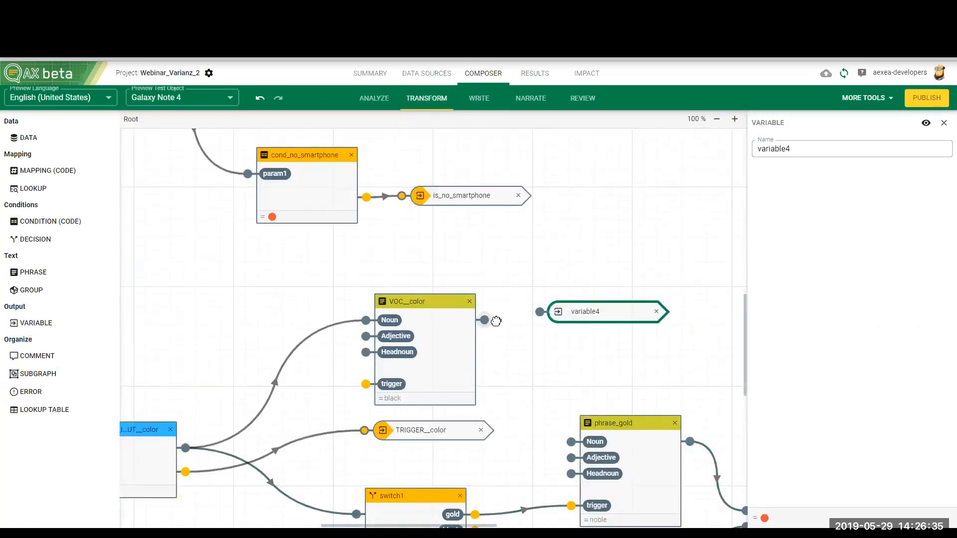
pyautogui.moveTo(484, 320); pyautogui.dragTo(540, 311)
pyautogui.click(591, 313)
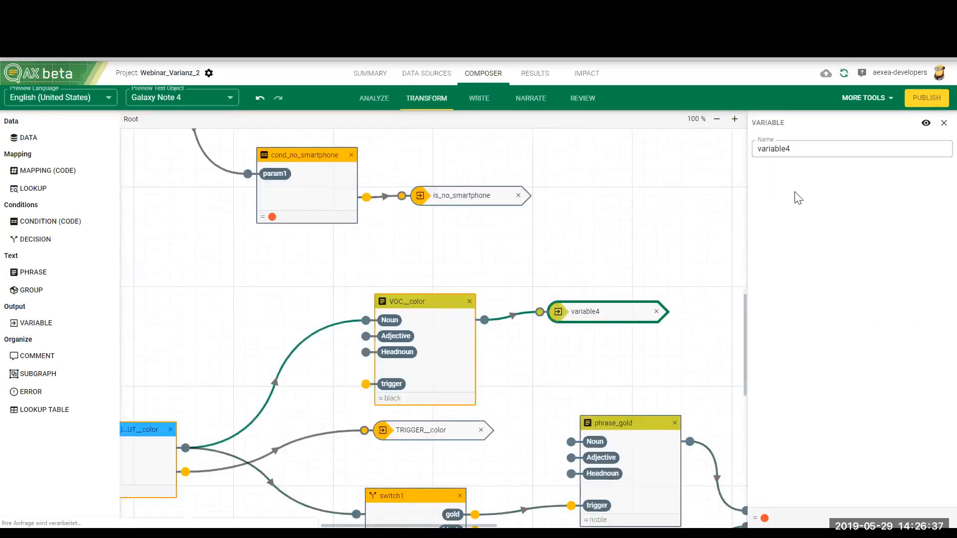
pyautogui.doubleClick(811, 149)
pyautogui.write('color')
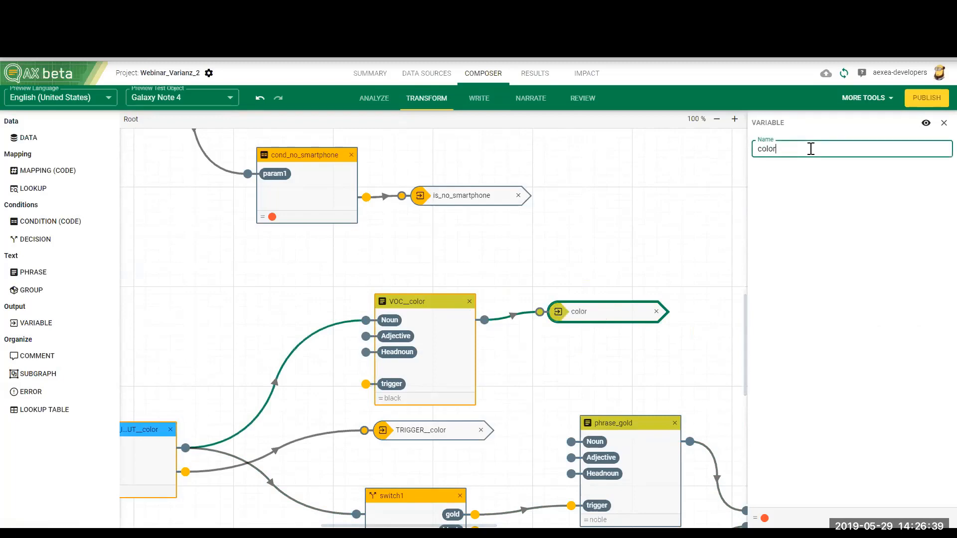
# Step: In Write, turn the word "color" in the Color statement's second sentence into a container that outputs the color variable
pyautogui.click(480, 99)
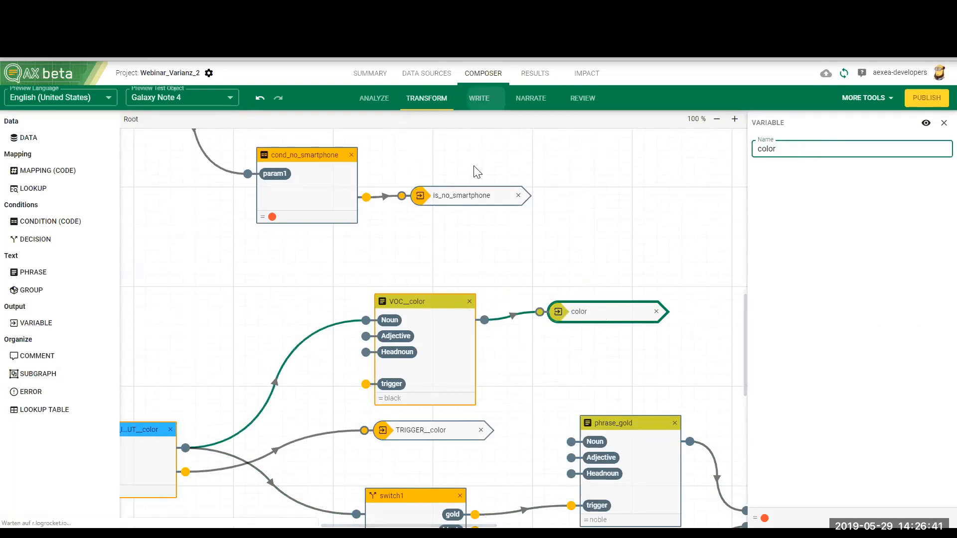
pyautogui.scroll(-10, 392, 386)
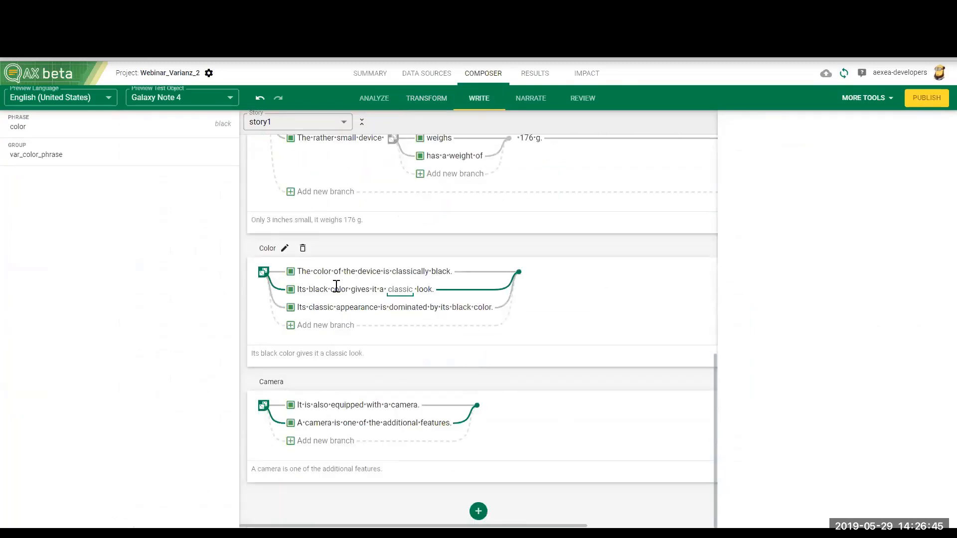
pyautogui.click(349, 290)
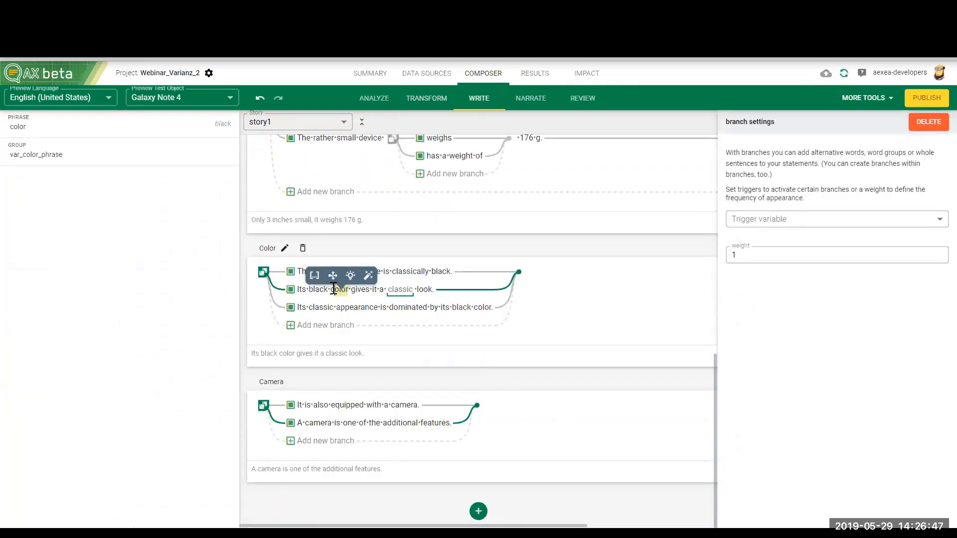
pyautogui.click(314, 277)
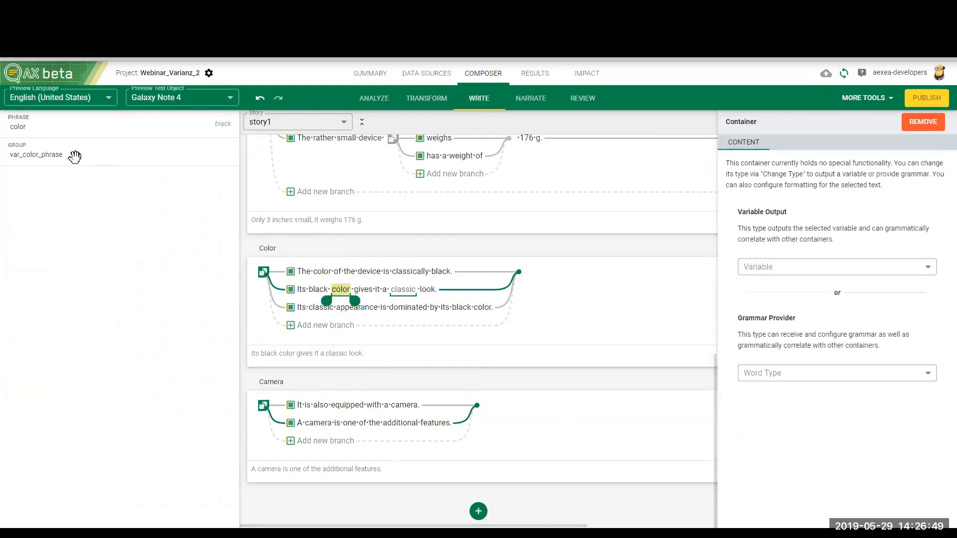
pyautogui.moveTo(40, 128); pyautogui.dragTo(341, 291)
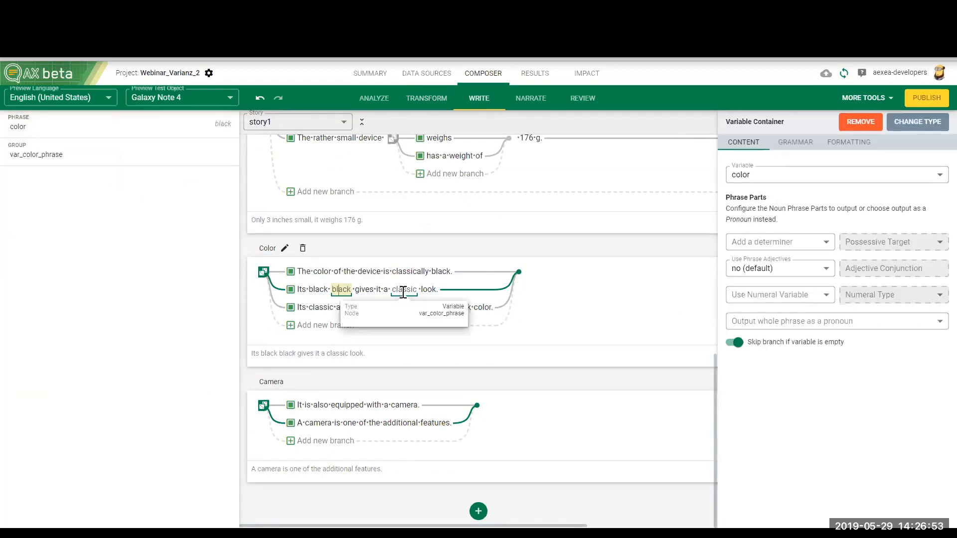
# Step: Turn "classic" in the Color statement's third sentence into a container that outputs var_color_phrase
pyautogui.click(310, 309)
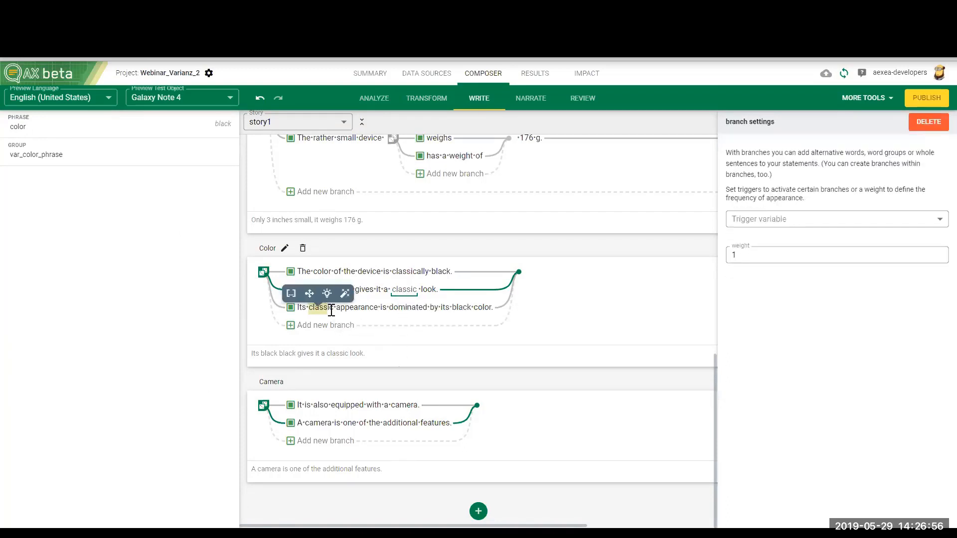
pyautogui.click(294, 294)
pyautogui.click(323, 308)
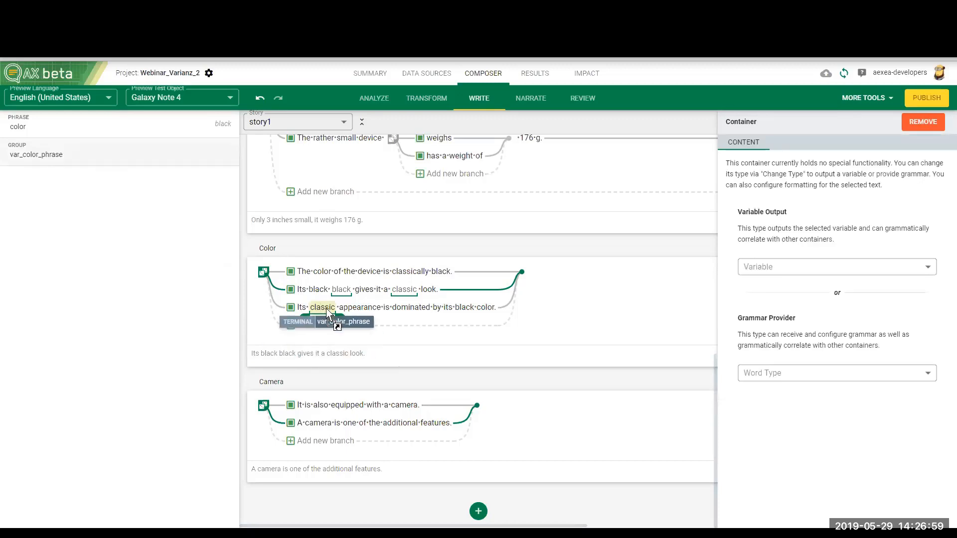
pyautogui.moveTo(327, 313); pyautogui.dragTo(325, 313)
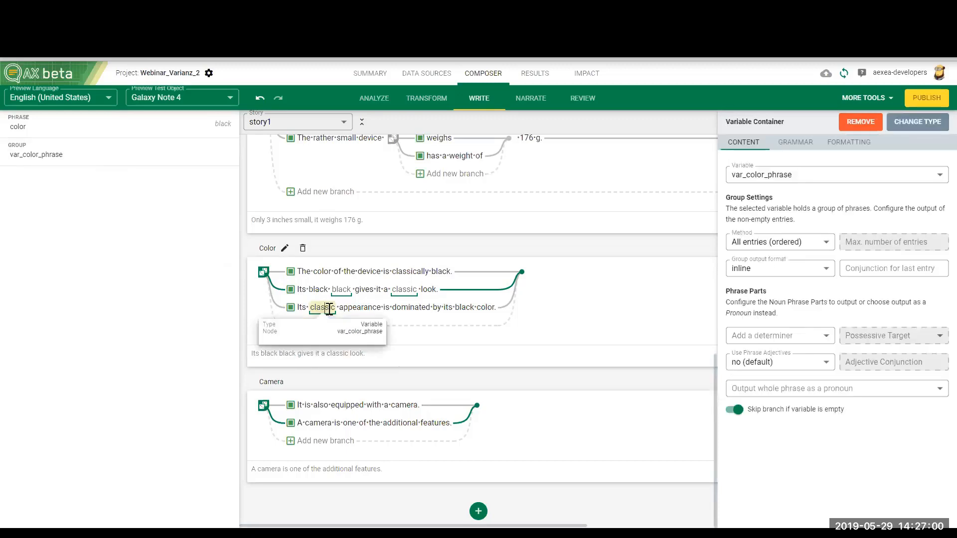
# Step: Turn "black" in the Color statement's third sentence into a container that outputs the color variable
pyautogui.click(457, 308)
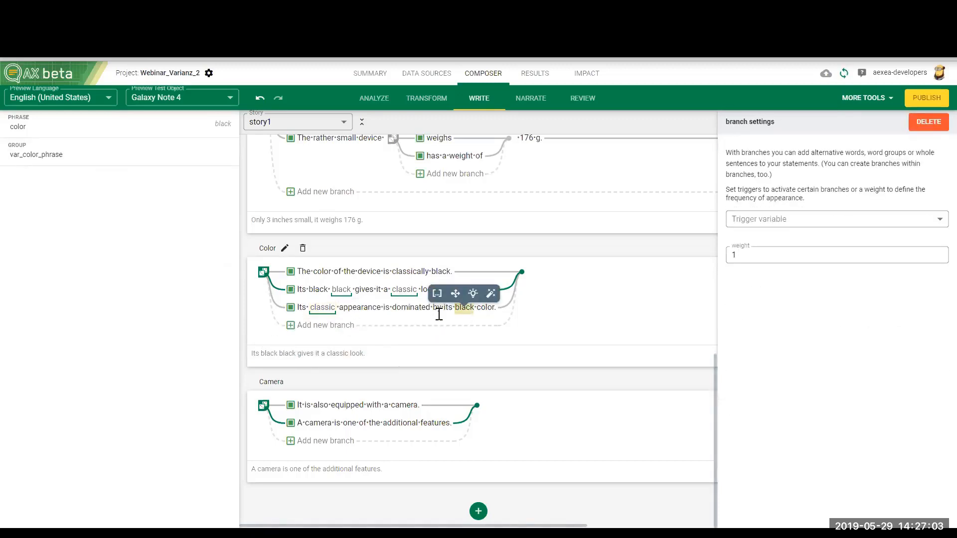
pyautogui.click(437, 293)
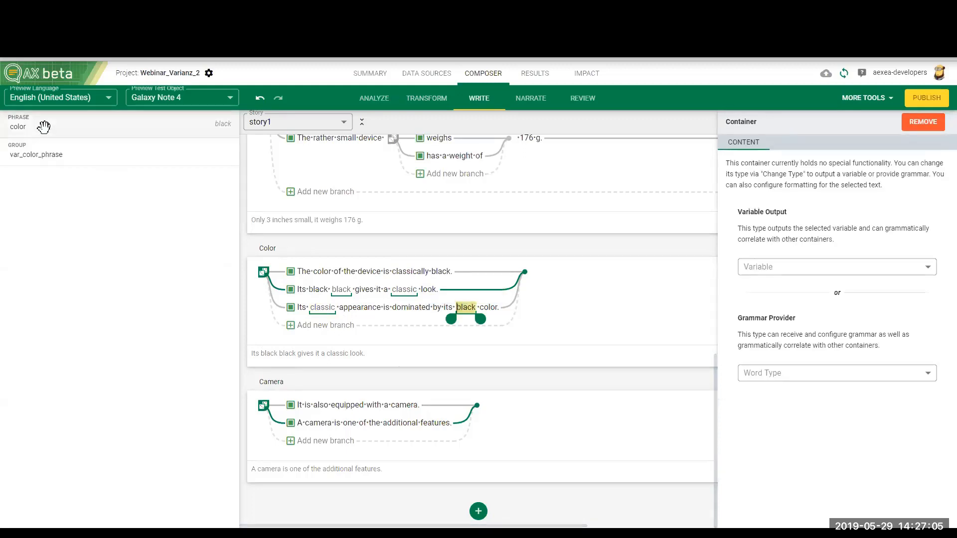
pyautogui.moveTo(44, 126); pyautogui.dragTo(469, 310)
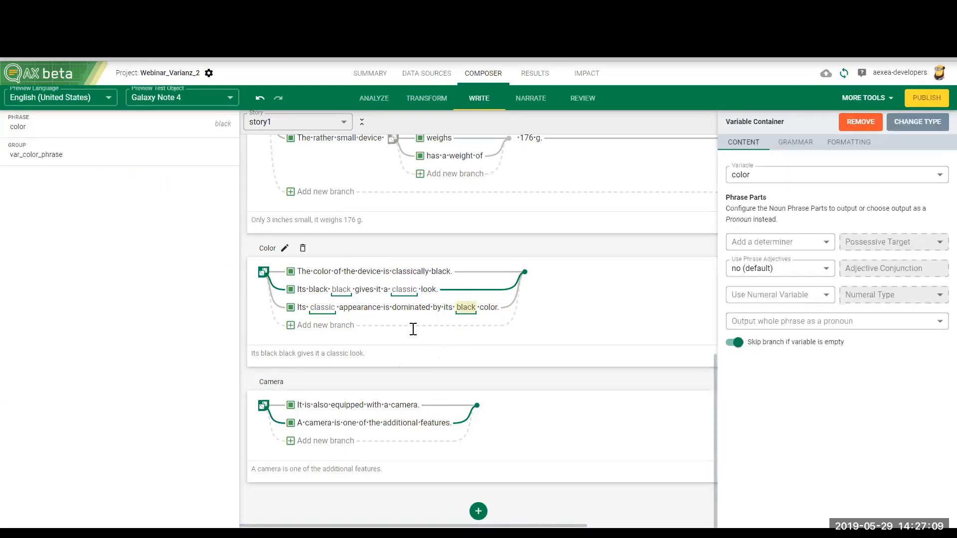
# Step: Preview with iPhone 7, then remove the literal "black" from the Color statement's second sentence and insert "color" after the color container
pyautogui.click(230, 97)
pyautogui.click(199, 155)
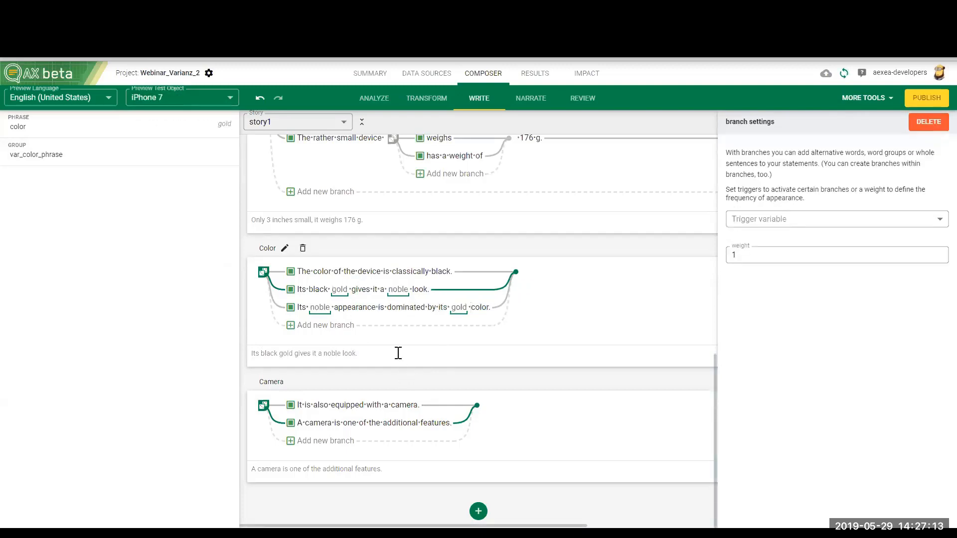
pyautogui.click(330, 293)
pyautogui.doubleClick(316, 296)
pyautogui.press('BackSpace')
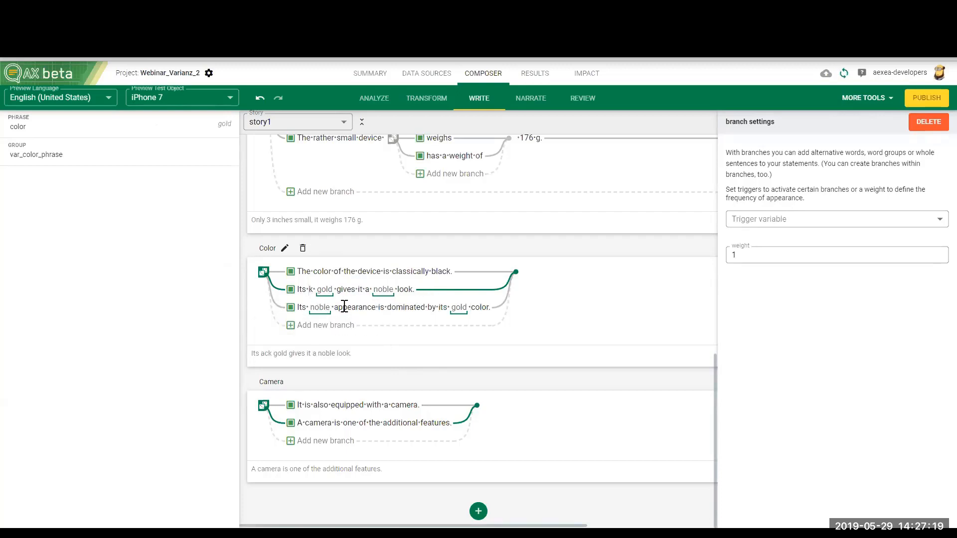
pyautogui.press('BackSpace')
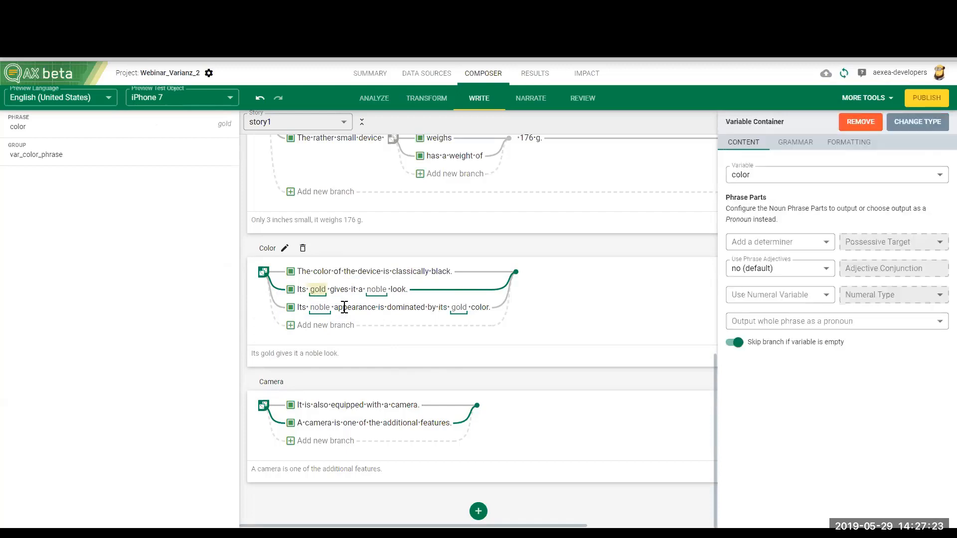
pyautogui.press('Right')
pyautogui.write('color')
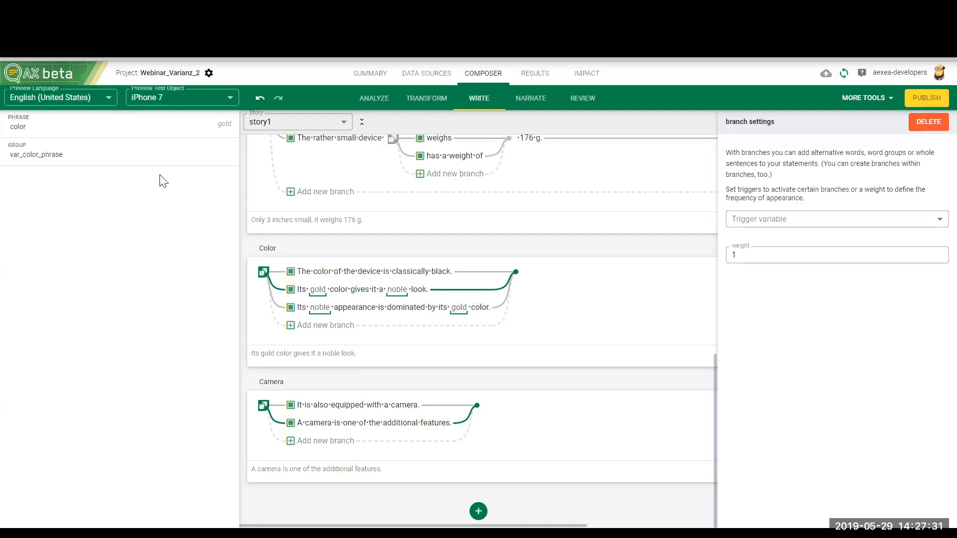
# Step: Set the preview test object to Galaxy S7 and review the Color sentences and the statements above them
pyautogui.click(230, 103)
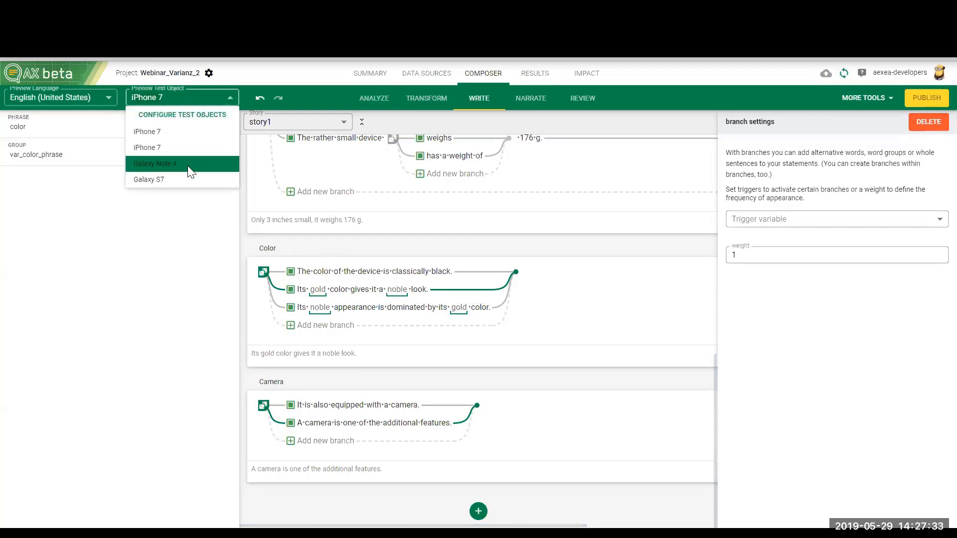
pyautogui.click(173, 178)
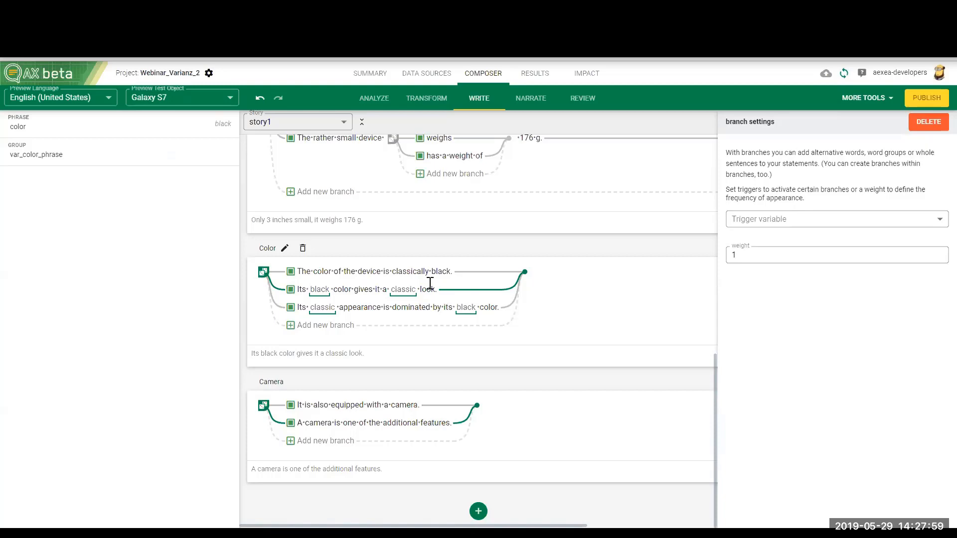
pyautogui.scroll(10, 429, 355)
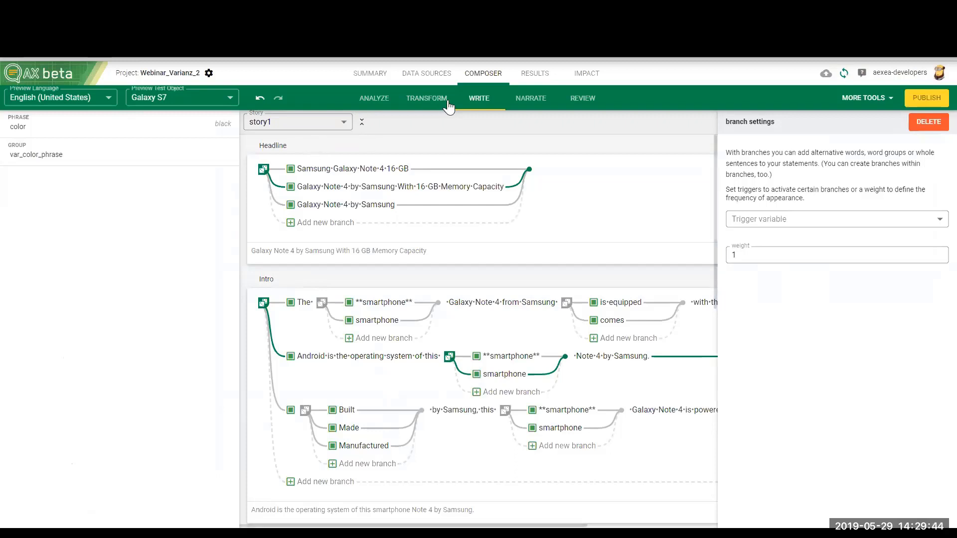
# Step: In Transform, add a code mapping node below the color switch with the expression rnd_int(1,10)
pyautogui.click(424, 100)
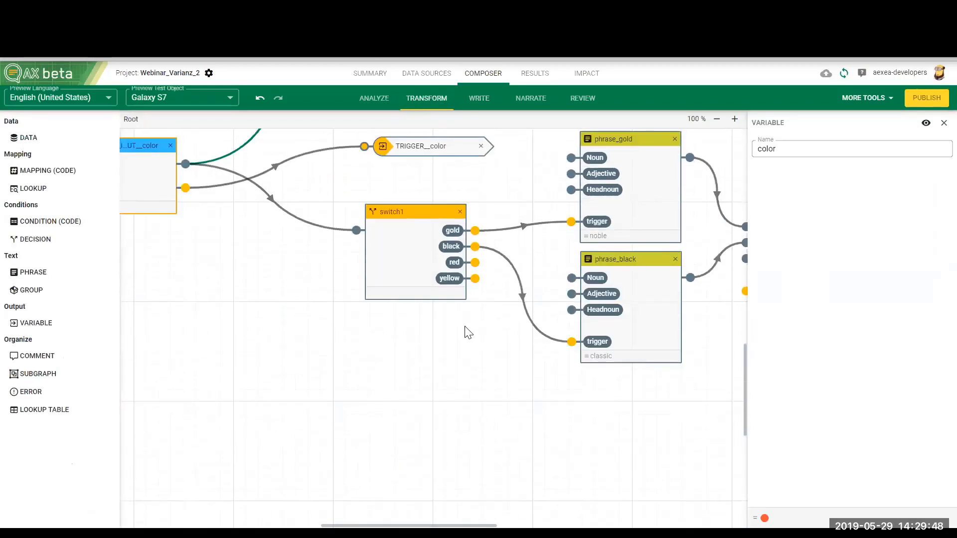
pyautogui.scroll(-2, 466, 331)
pyautogui.moveTo(48, 177); pyautogui.dragTo(300, 328)
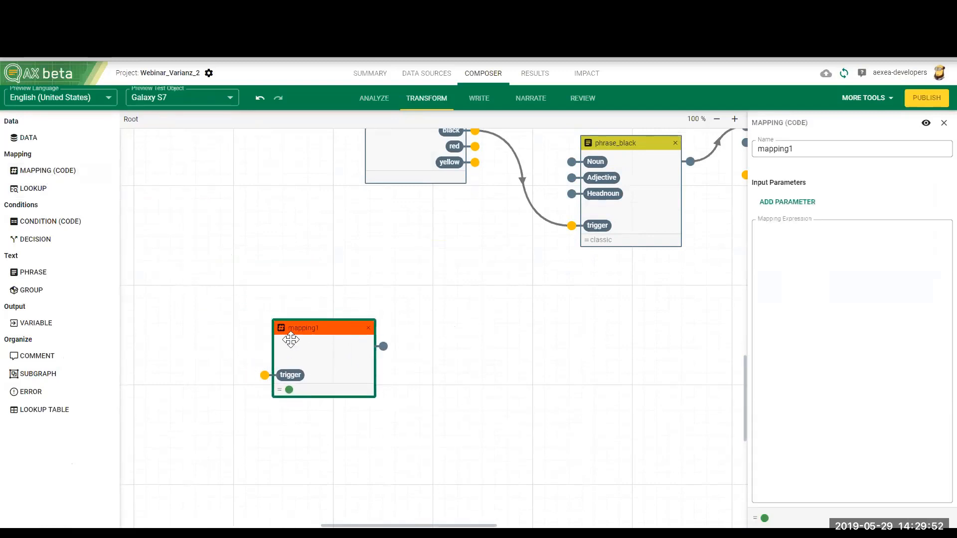
pyautogui.click(771, 253)
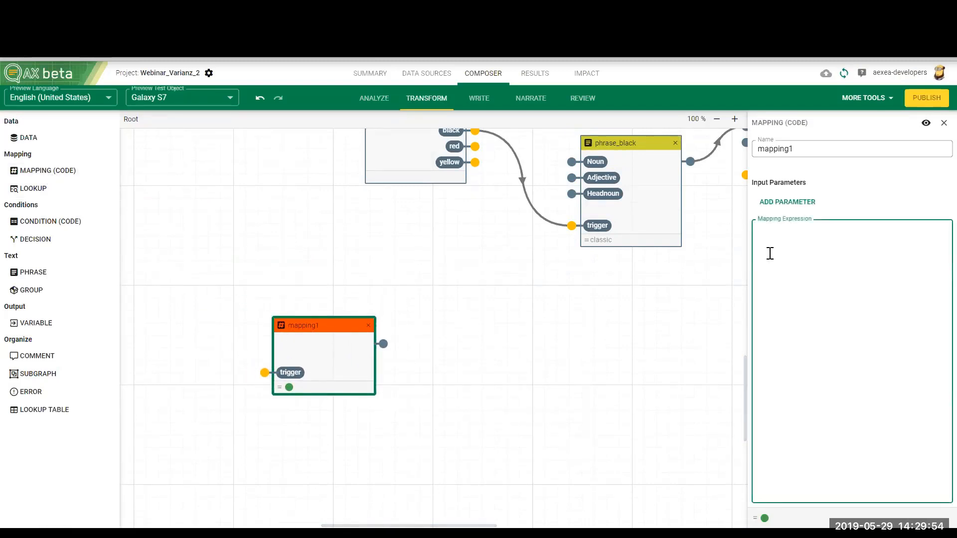
pyautogui.write('rnd_in')
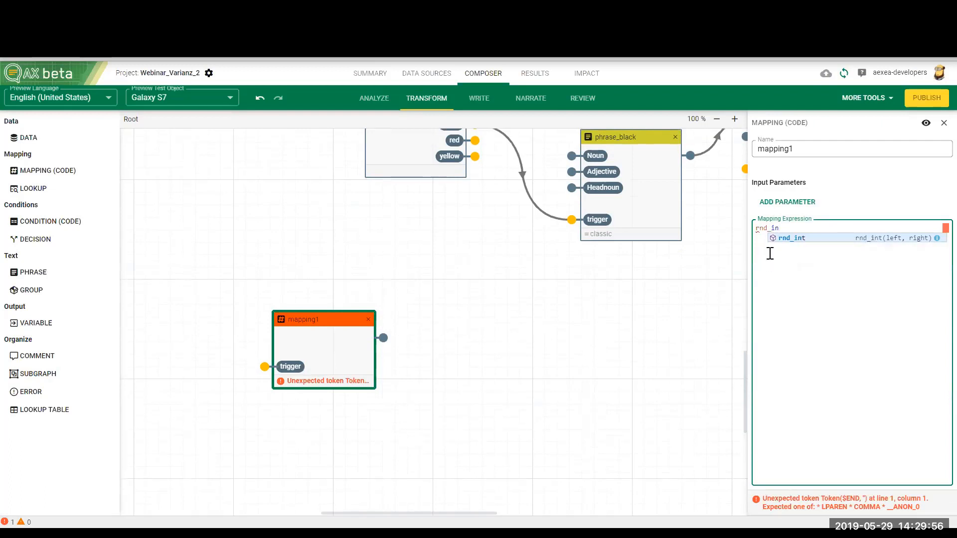
pyautogui.write('t(')
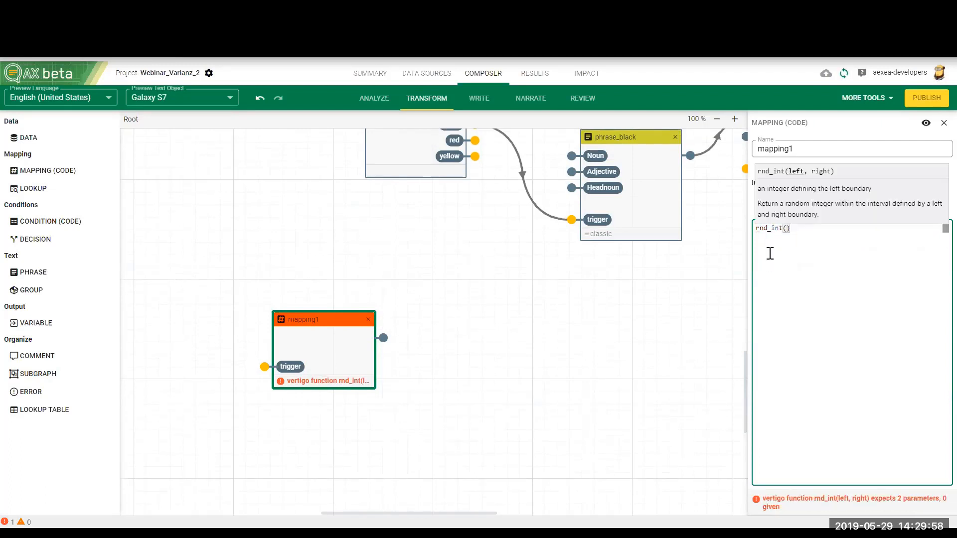
pyautogui.write('1,')
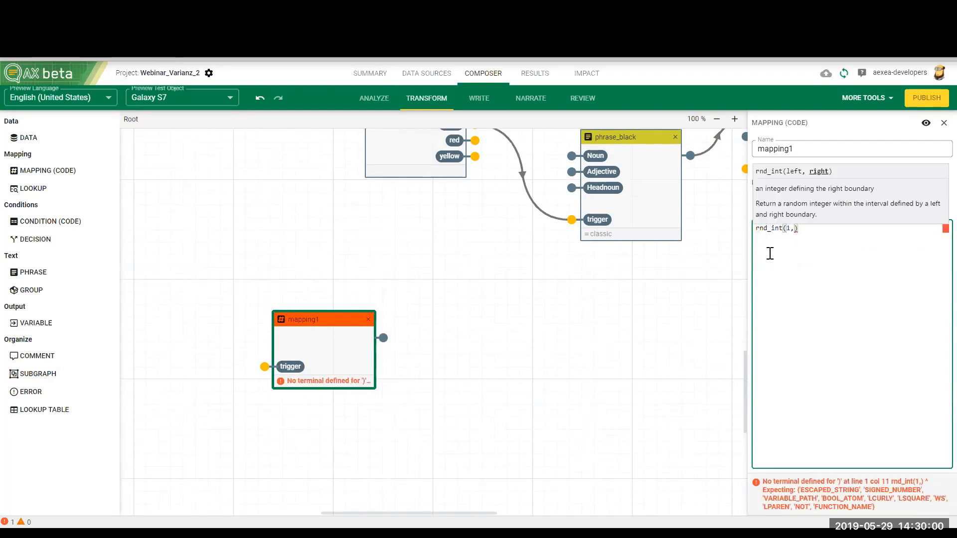
pyautogui.write('6')
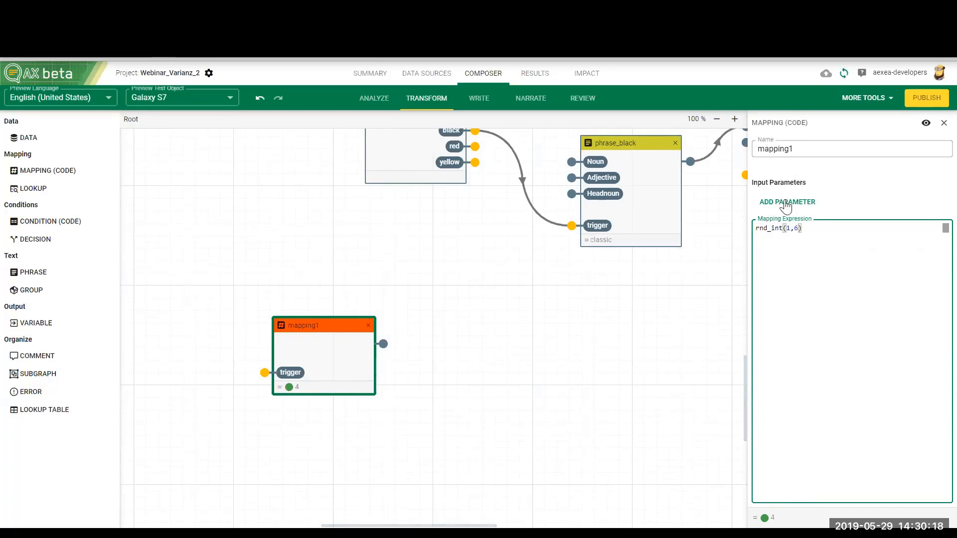
pyautogui.doubleClick(796, 228)
pyautogui.write('10')
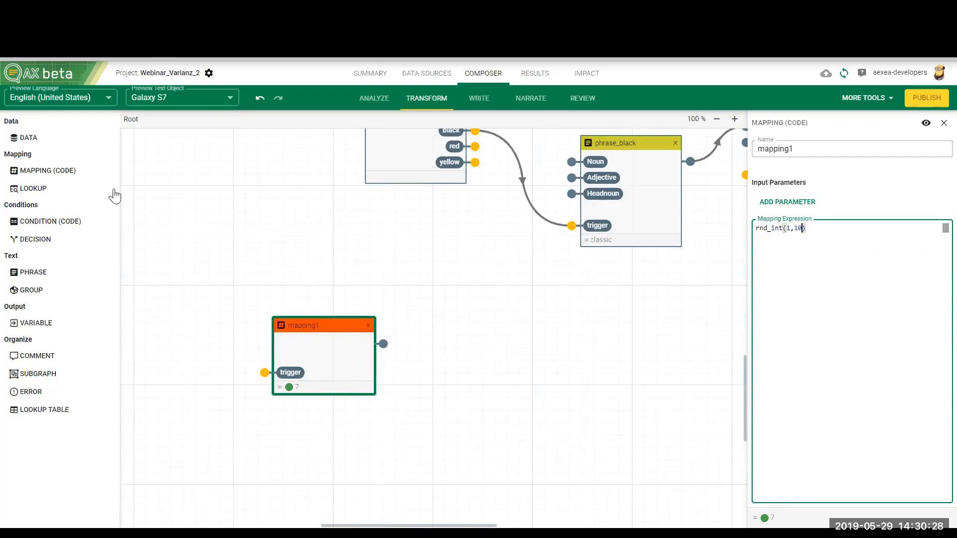
# Step: Add a code condition beside the random-number mapping, feed the mapping's output into its parameter param1, and set its truth expression to #param1 > 6
pyautogui.moveTo(50, 221); pyautogui.dragTo(480, 302)
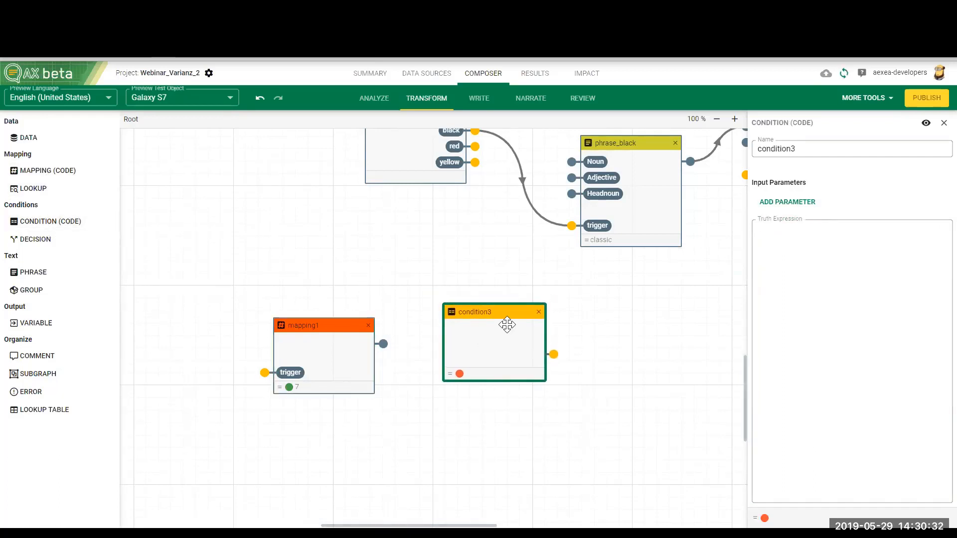
pyautogui.click(802, 202)
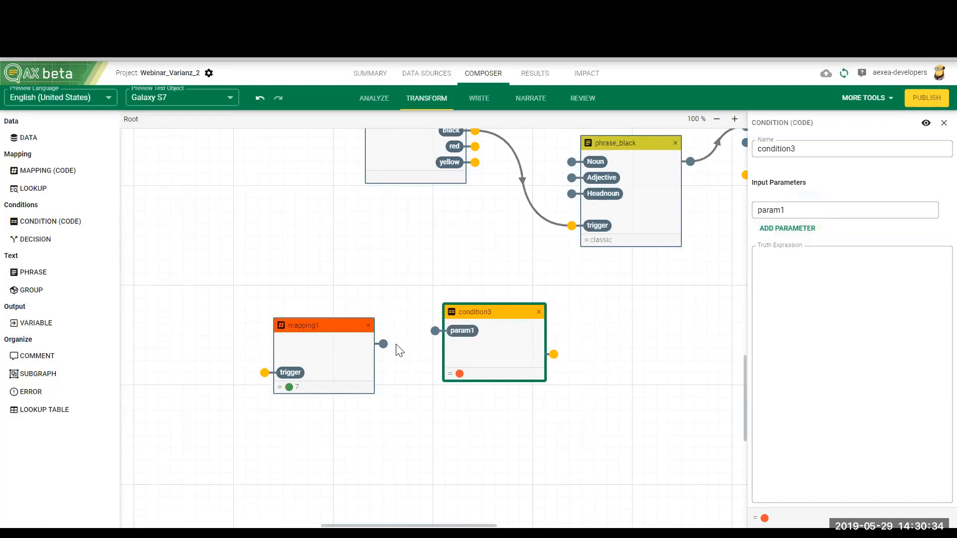
pyautogui.moveTo(384, 344); pyautogui.dragTo(435, 331)
pyautogui.click(520, 345)
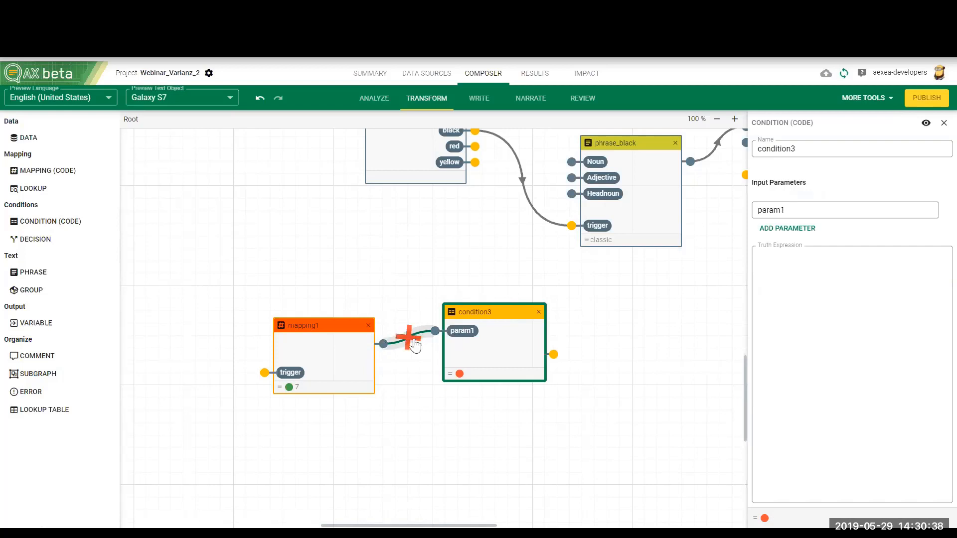
pyautogui.click(799, 296)
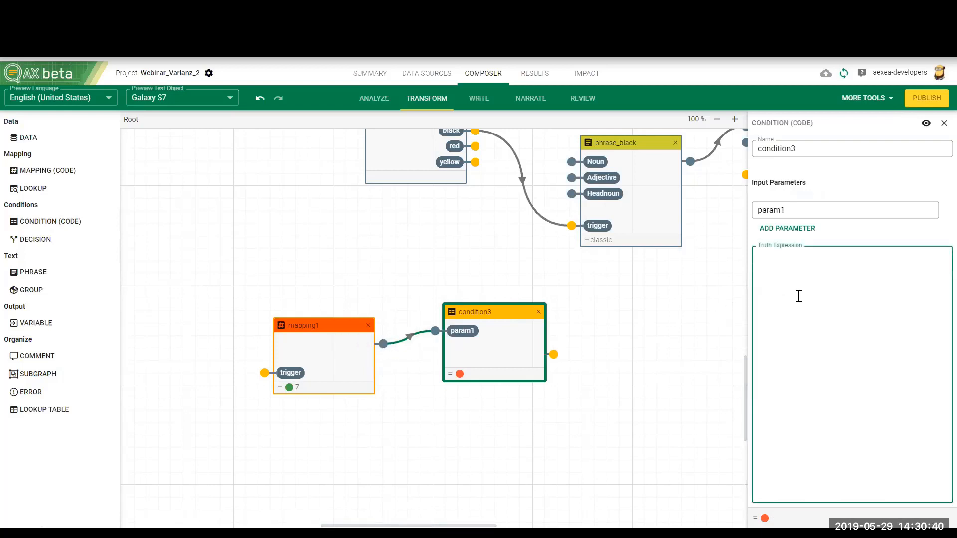
pyautogui.write('#')
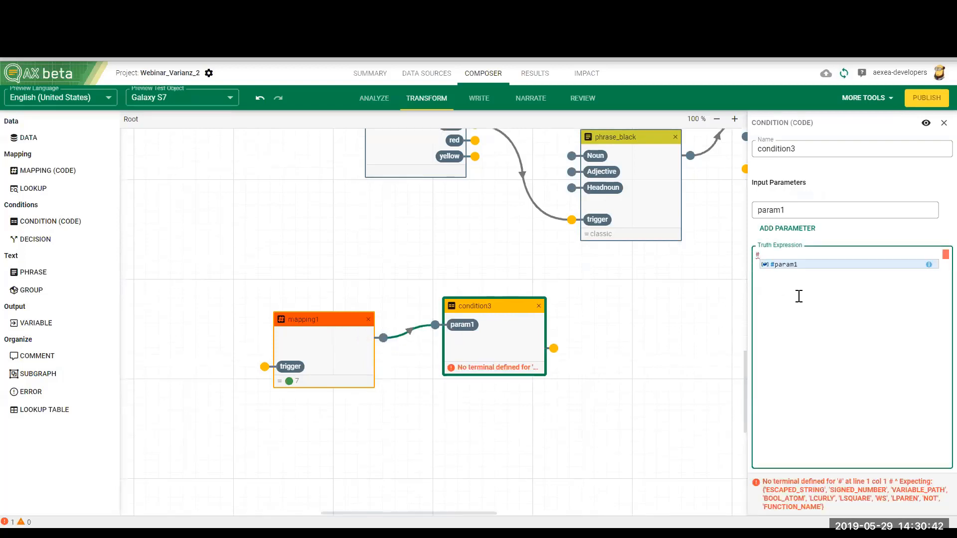
pyautogui.write('param1 ')
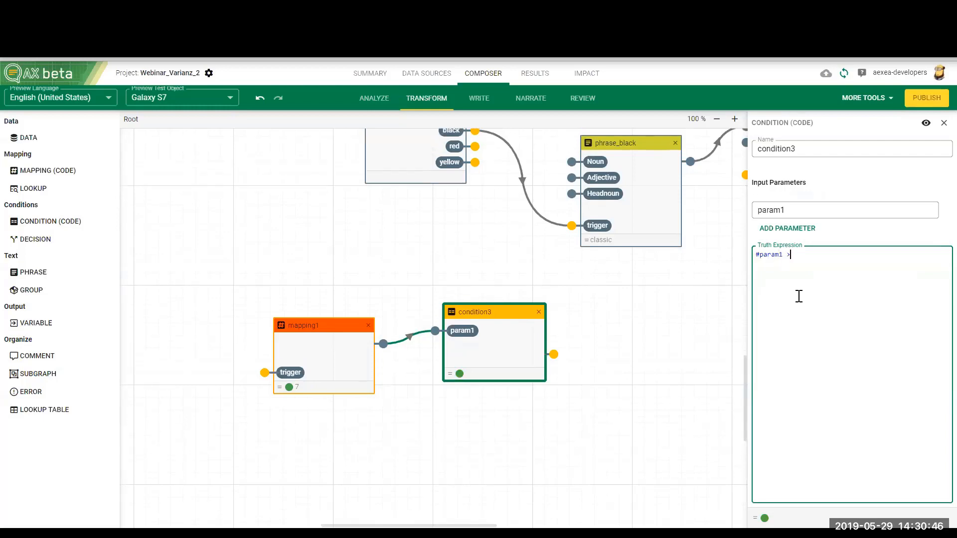
pyautogui.write('> 6')
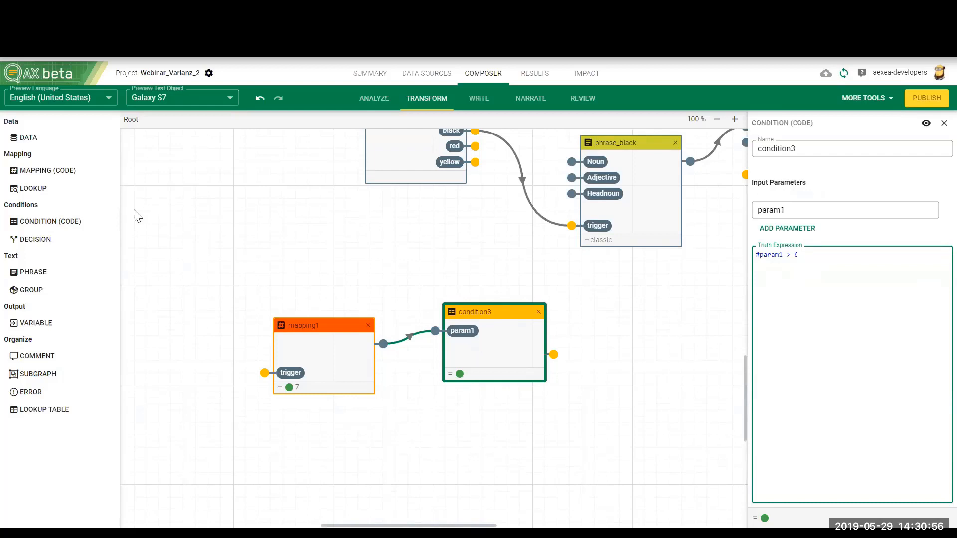
# Step: Add a second code condition below the first with truth expression #param1 <= 6 and connect the random-number mapping to its parameter param1
pyautogui.moveTo(42, 227); pyautogui.dragTo(472, 399)
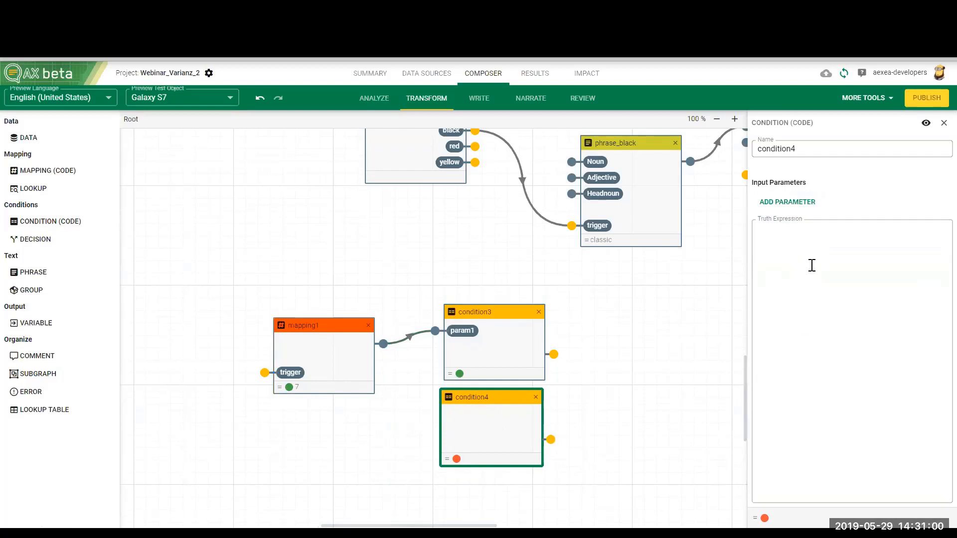
pyautogui.click(789, 204)
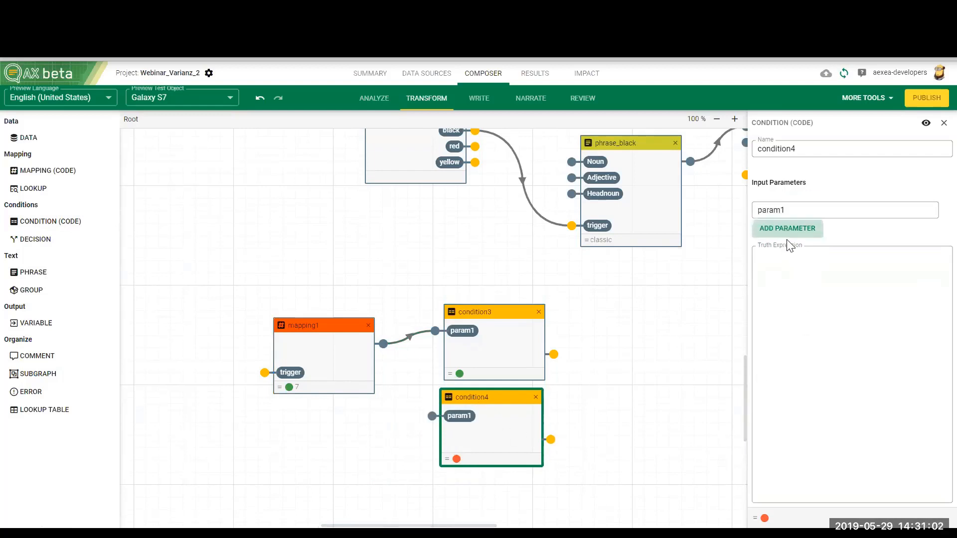
pyautogui.click(796, 284)
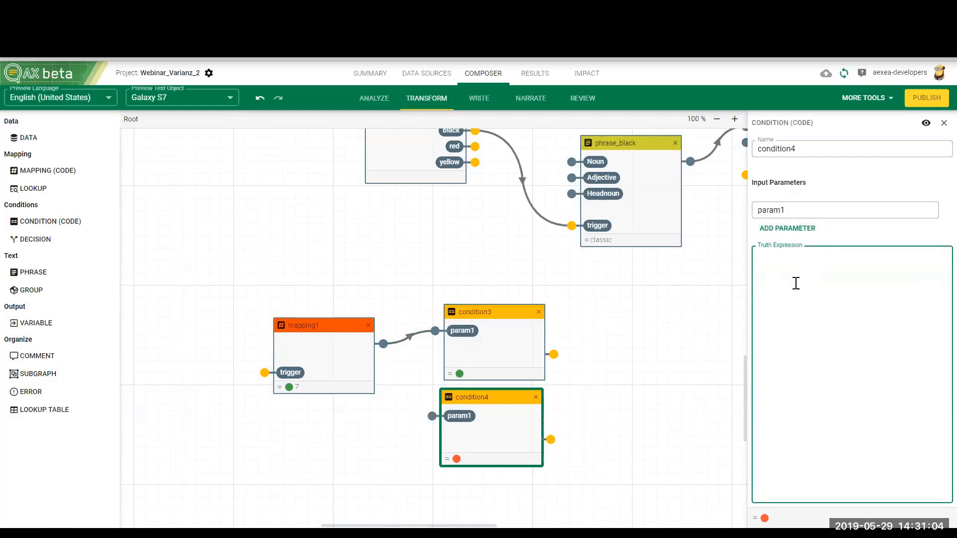
pyautogui.write('#p')
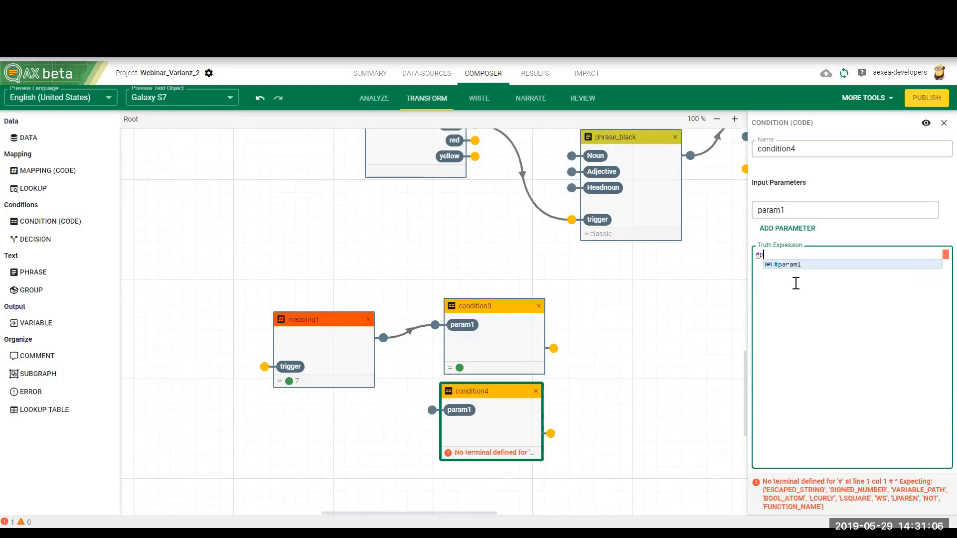
pyautogui.write('aram1 =')
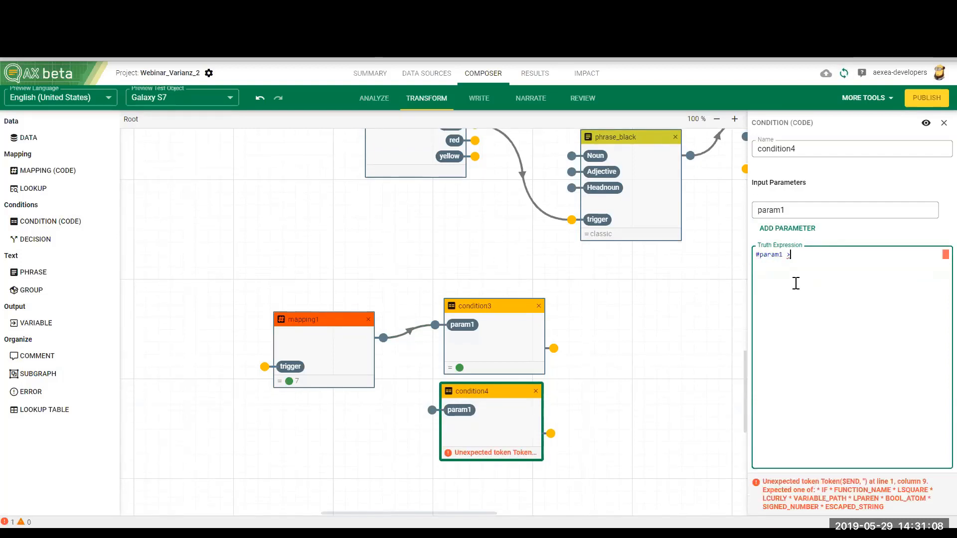
pyautogui.press('BackSpace')
pyautogui.write('<= 6')
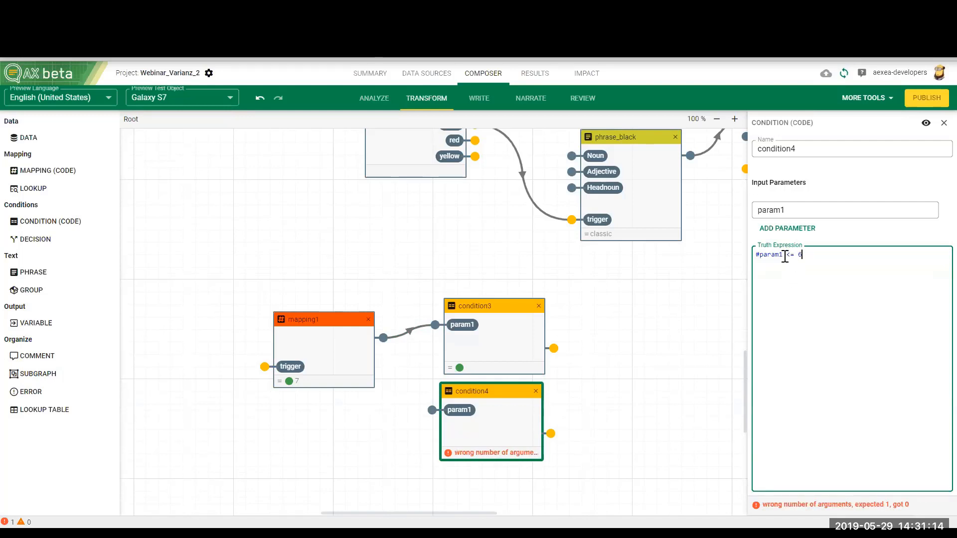
pyautogui.click(504, 342)
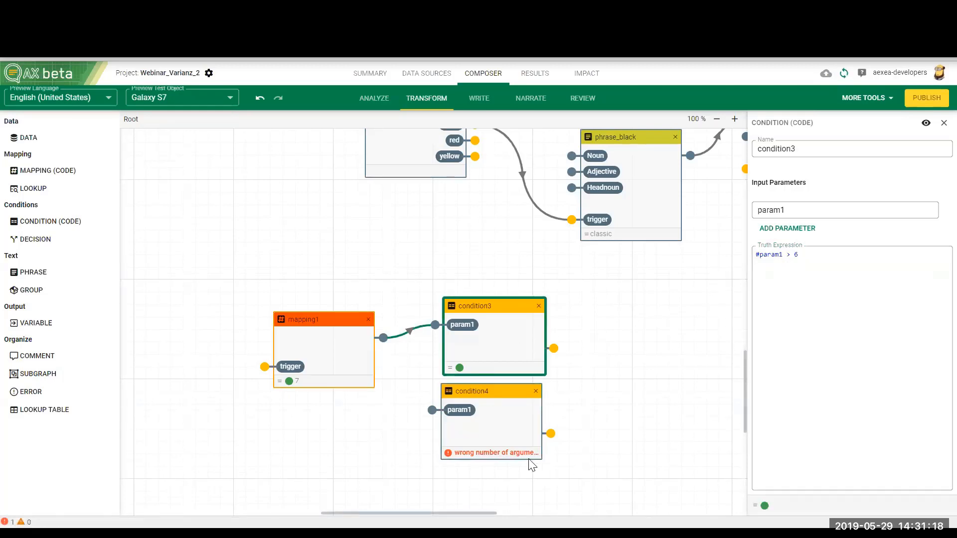
pyautogui.click(521, 432)
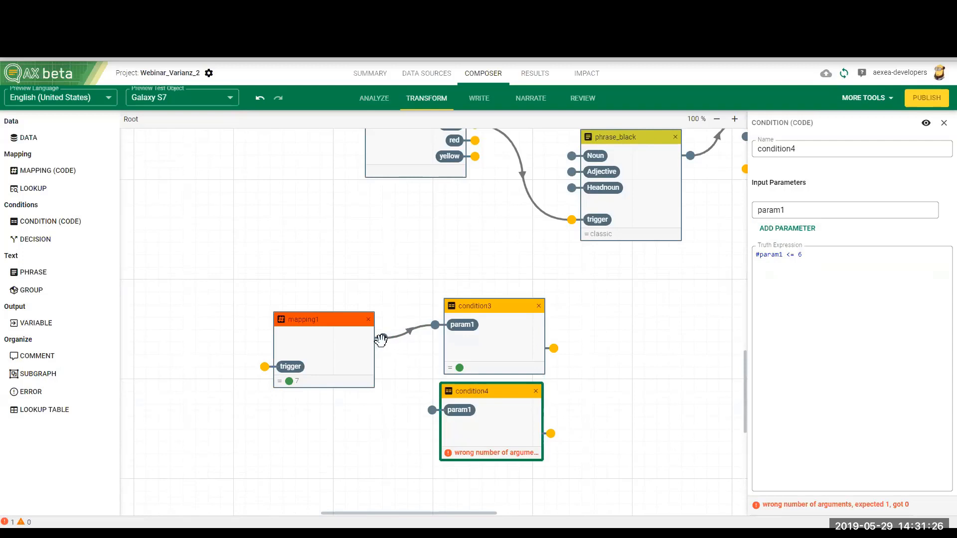
pyautogui.moveTo(383, 338); pyautogui.dragTo(433, 411)
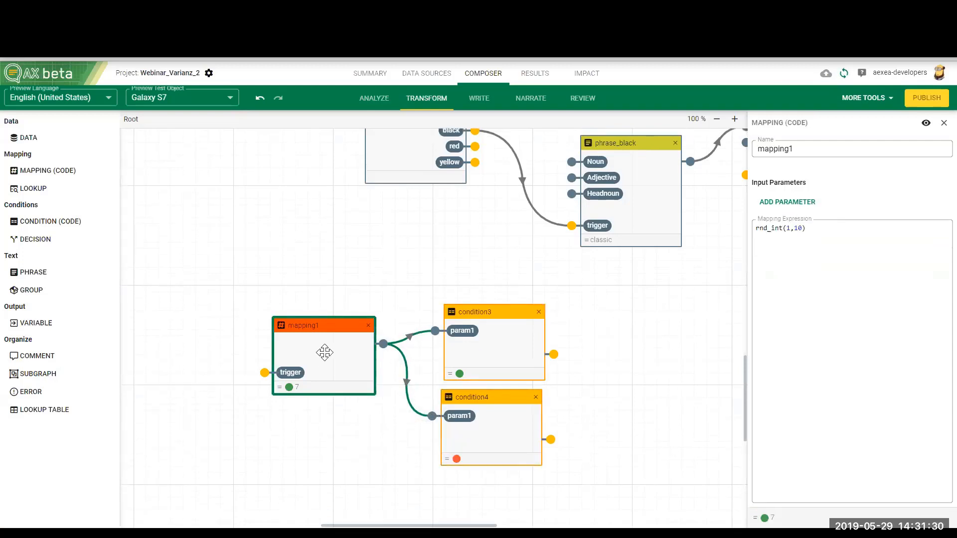
# Step: Move the random-number mapping node slightly lower and check its result with test object Galaxy Note 4, returning the preview to Galaxy S7
pyautogui.moveTo(312, 330); pyautogui.dragTo(314, 348)
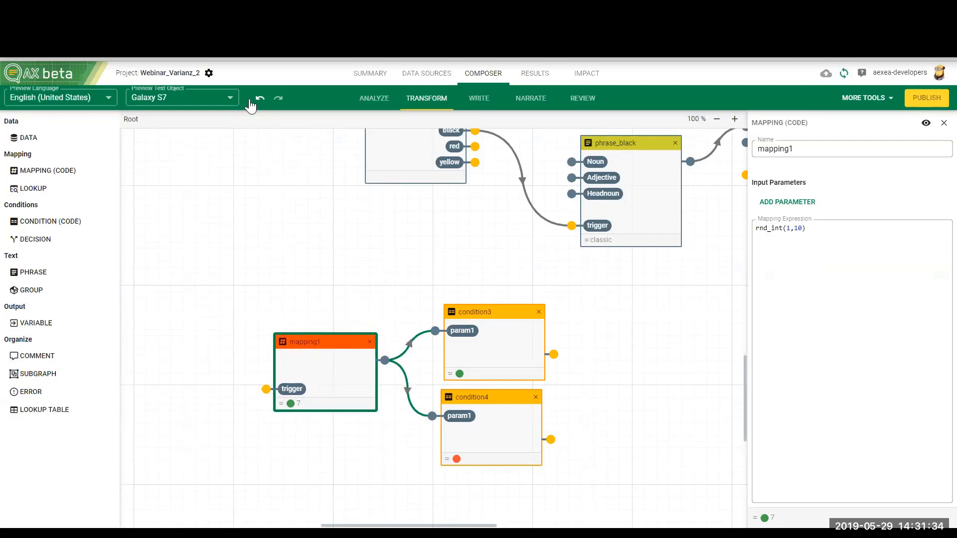
pyautogui.click(231, 98)
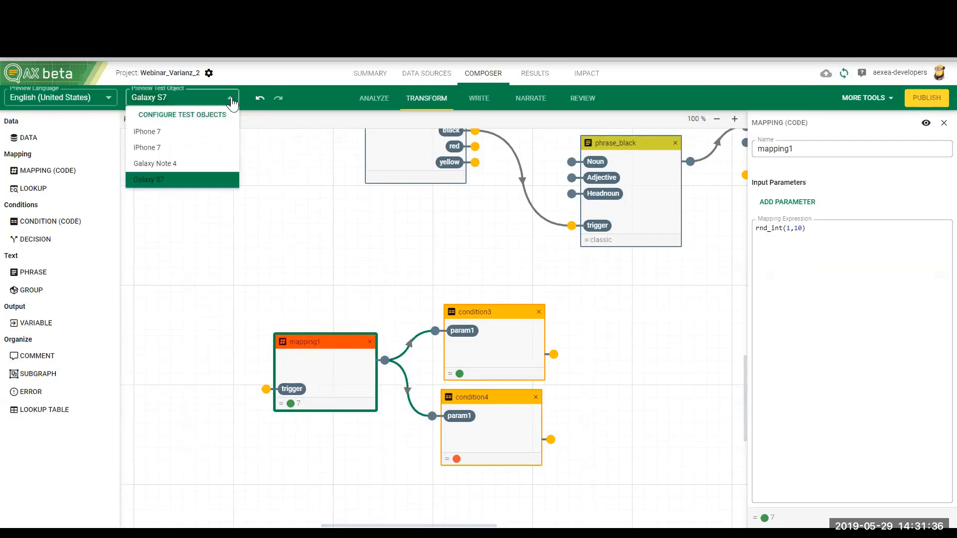
pyautogui.click(182, 164)
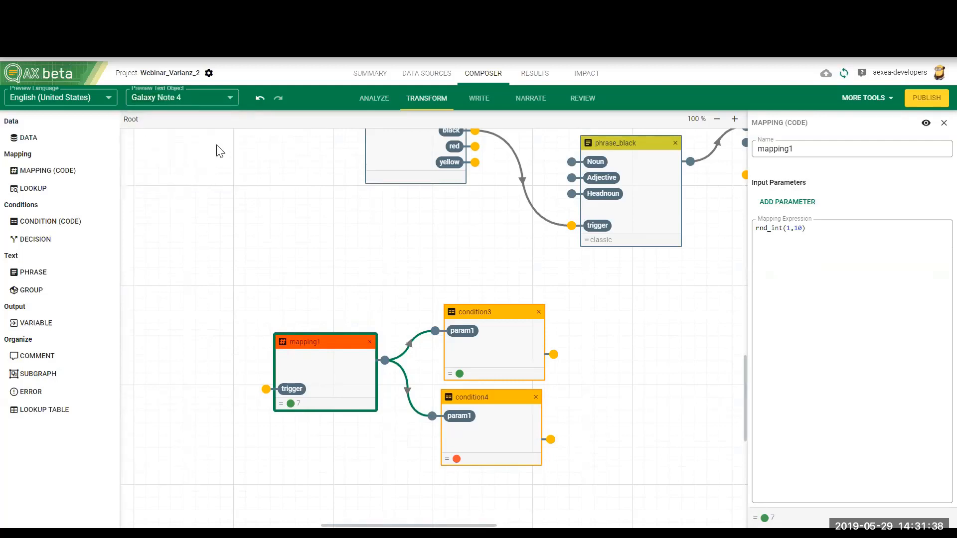
pyautogui.click(233, 102)
pyautogui.click(211, 180)
# Step: Align the second condition under the first and compare both truth expressions with the random-number mapping that feeds them
pyautogui.click(482, 357)
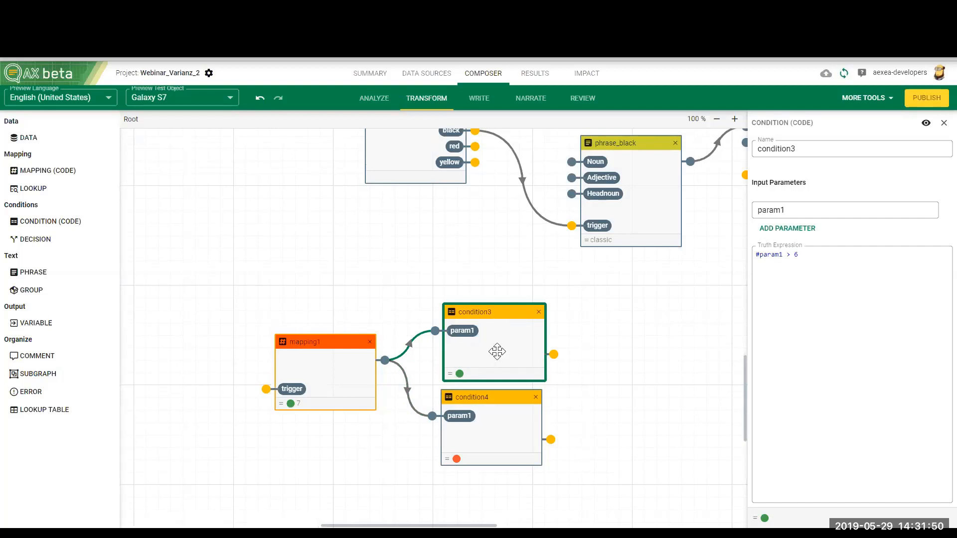
pyautogui.click(481, 402)
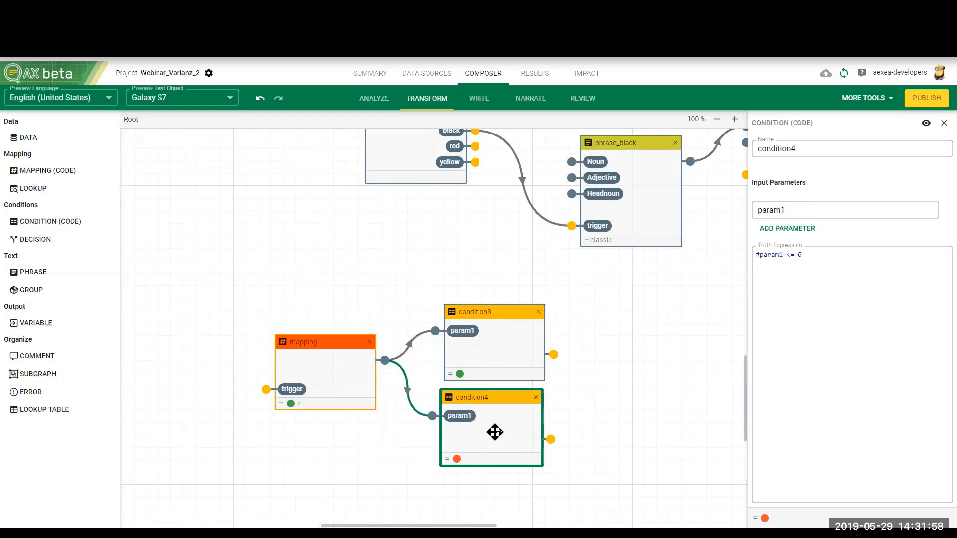
pyautogui.moveTo(495, 432)
pyautogui.mouseDown()
pyautogui.moveTo(485, 411)
pyautogui.moveTo(491, 434)
pyautogui.mouseUp()
pyautogui.click(480, 366)
pyautogui.click(484, 361)
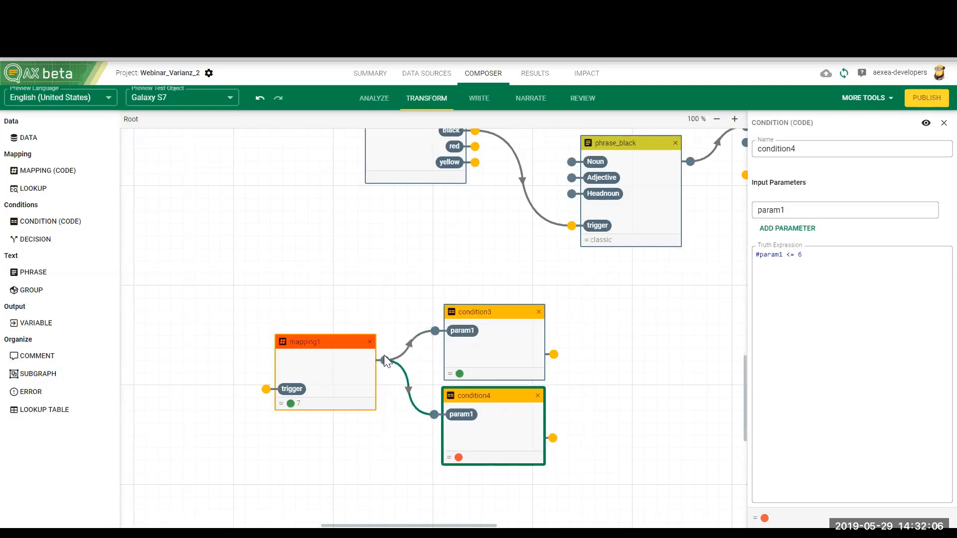
pyautogui.click(344, 374)
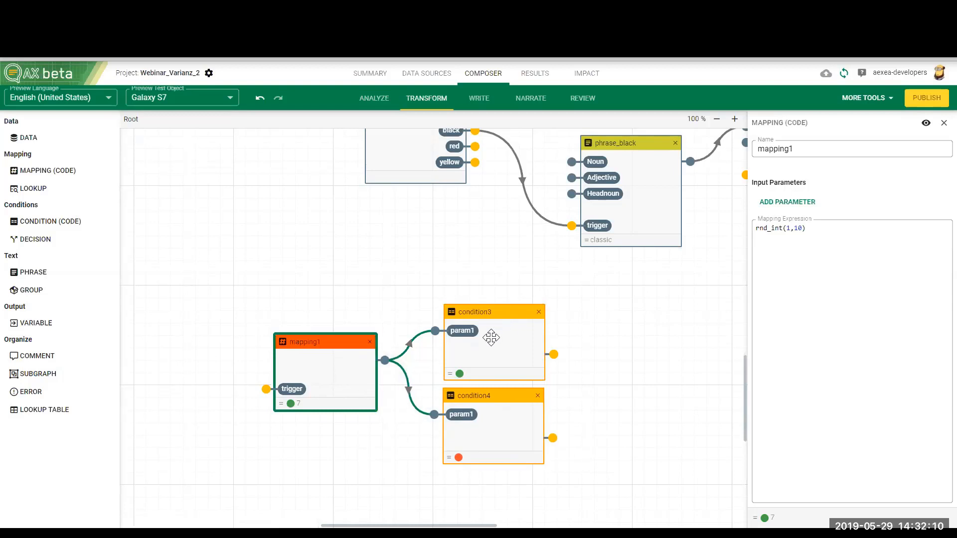
pyautogui.click(493, 336)
pyautogui.click(491, 421)
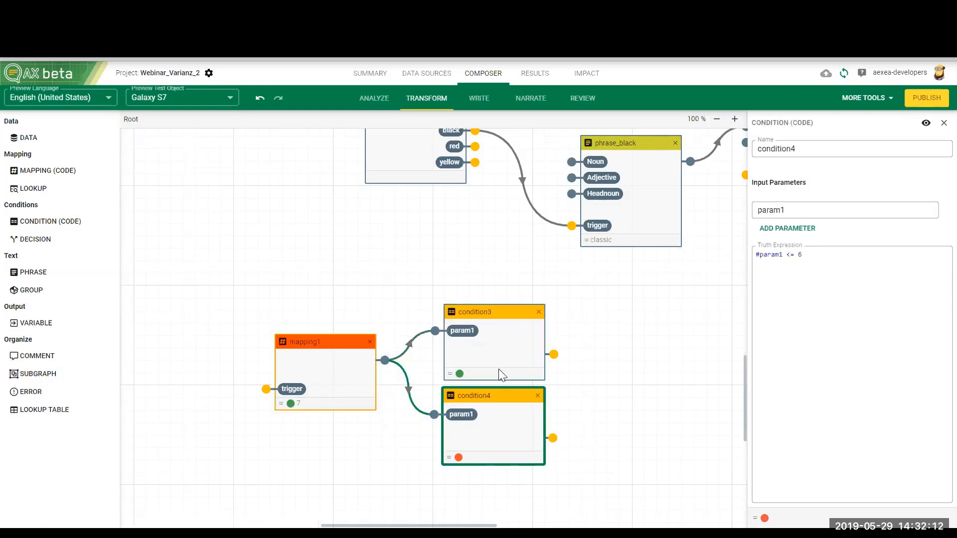
pyautogui.click(498, 369)
pyautogui.click(497, 426)
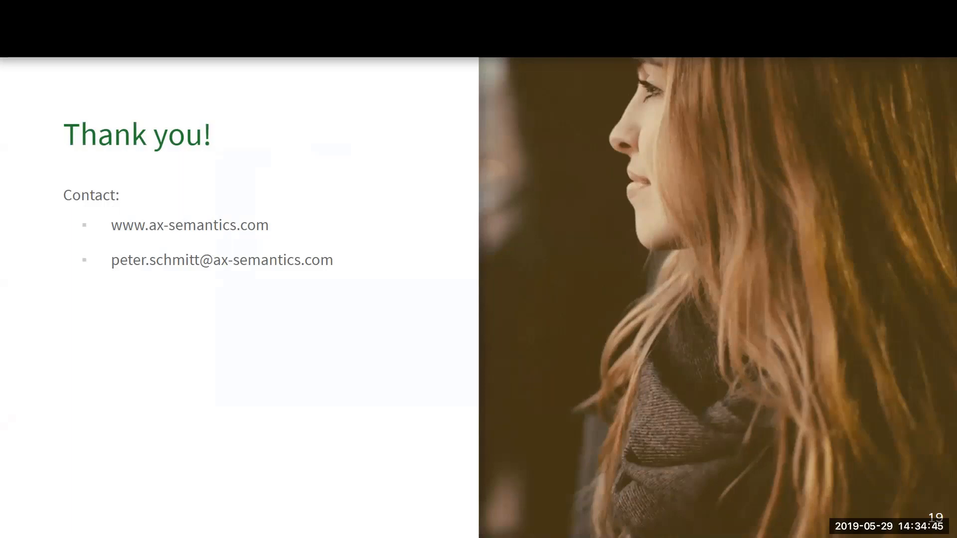
# Step: End the slide presentation, switch back to the AX composer and show the project's statements in the Write view
pyautogui.press('Escape')
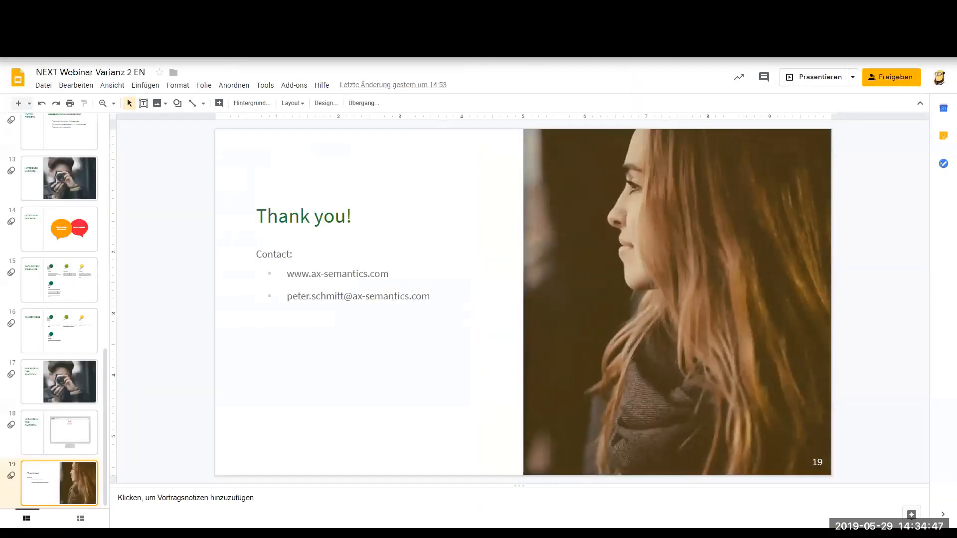
pyautogui.hotkey('alt', 'Tab')
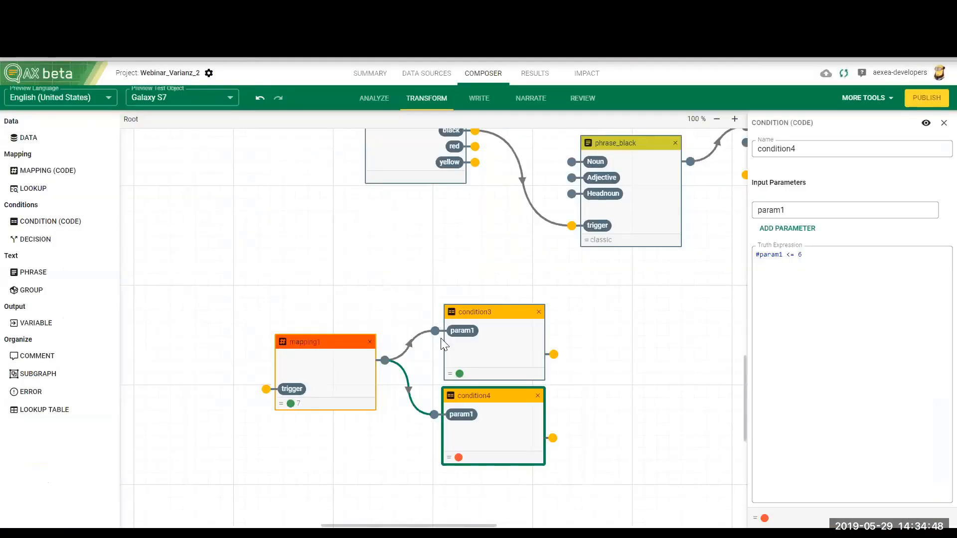
pyautogui.click(479, 99)
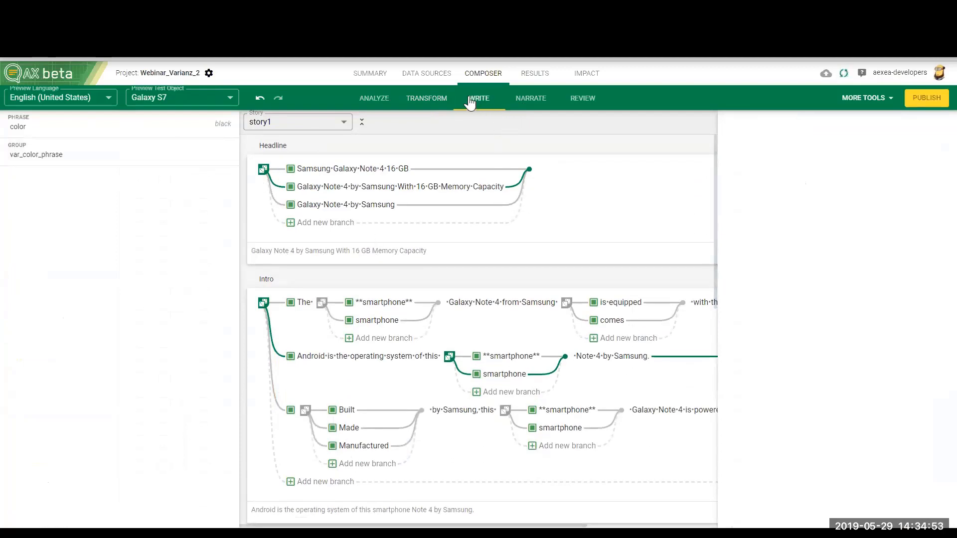
# Step: Hide and restore the statement titles in story1, and open the Headline statement's name for editing
pyautogui.click(361, 123)
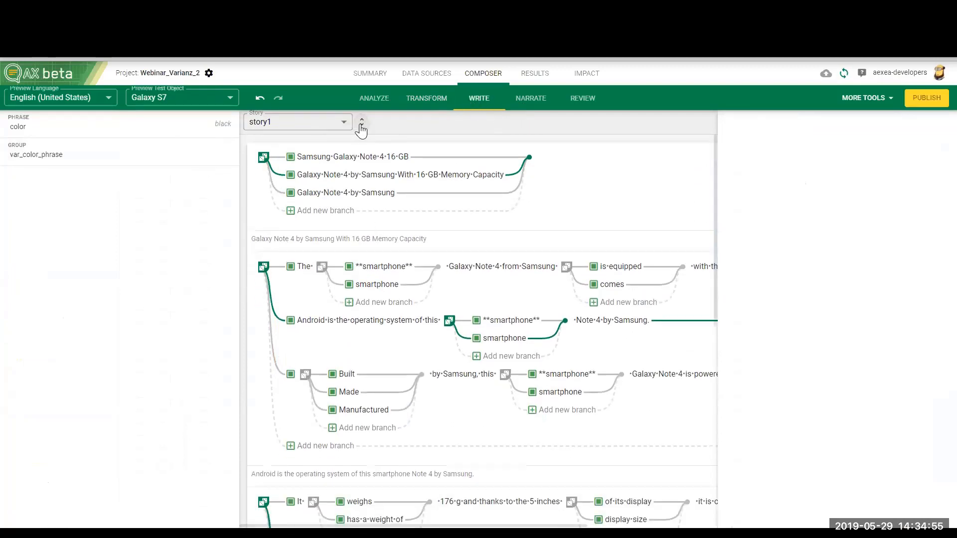
pyautogui.click(360, 123)
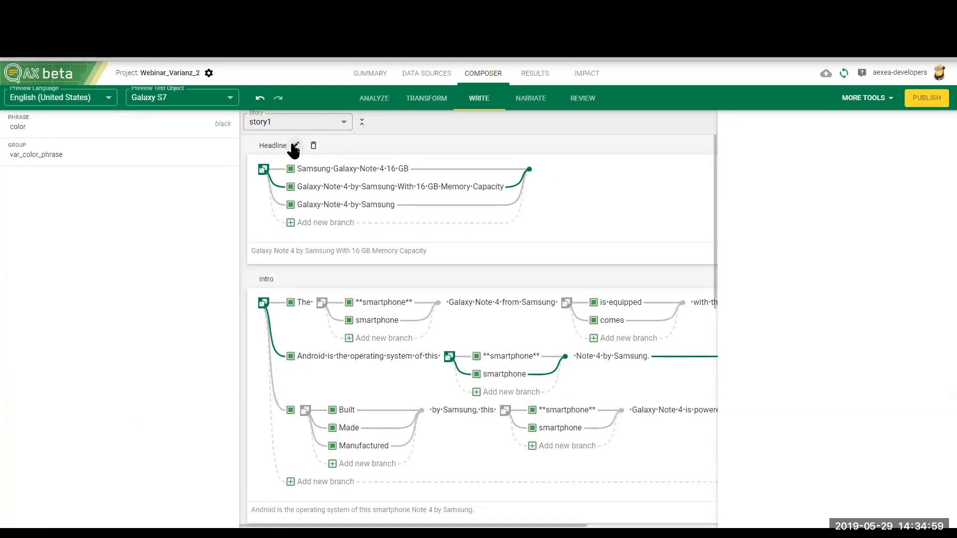
pyautogui.click(296, 146)
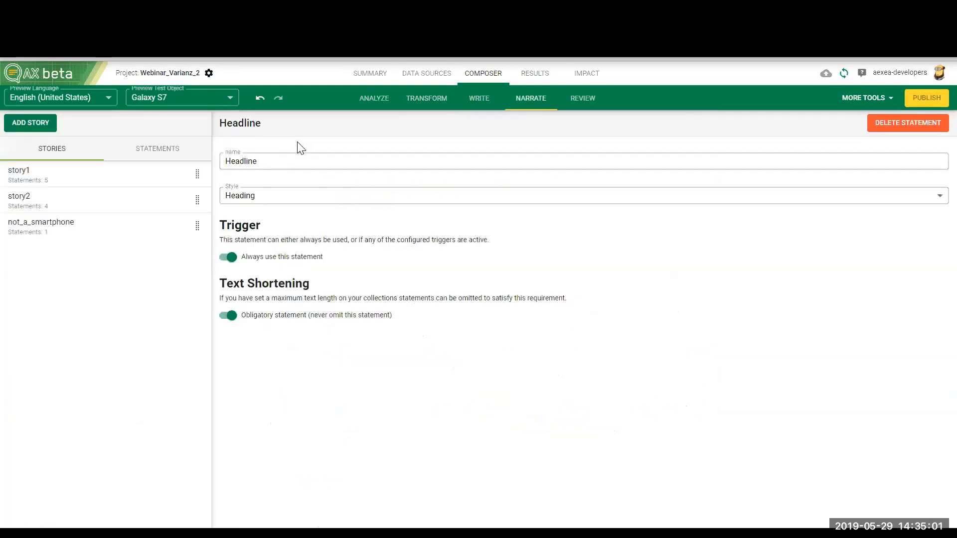
pyautogui.doubleClick(268, 159)
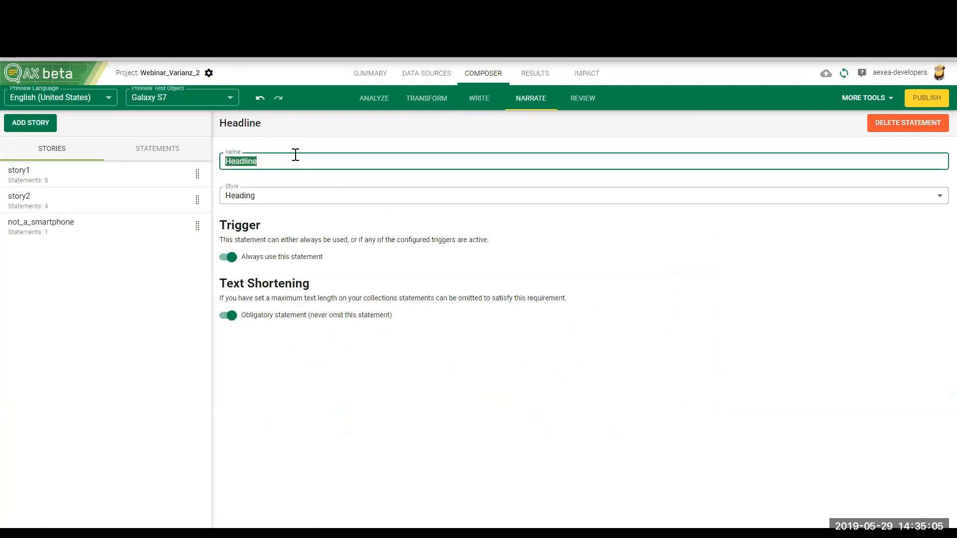